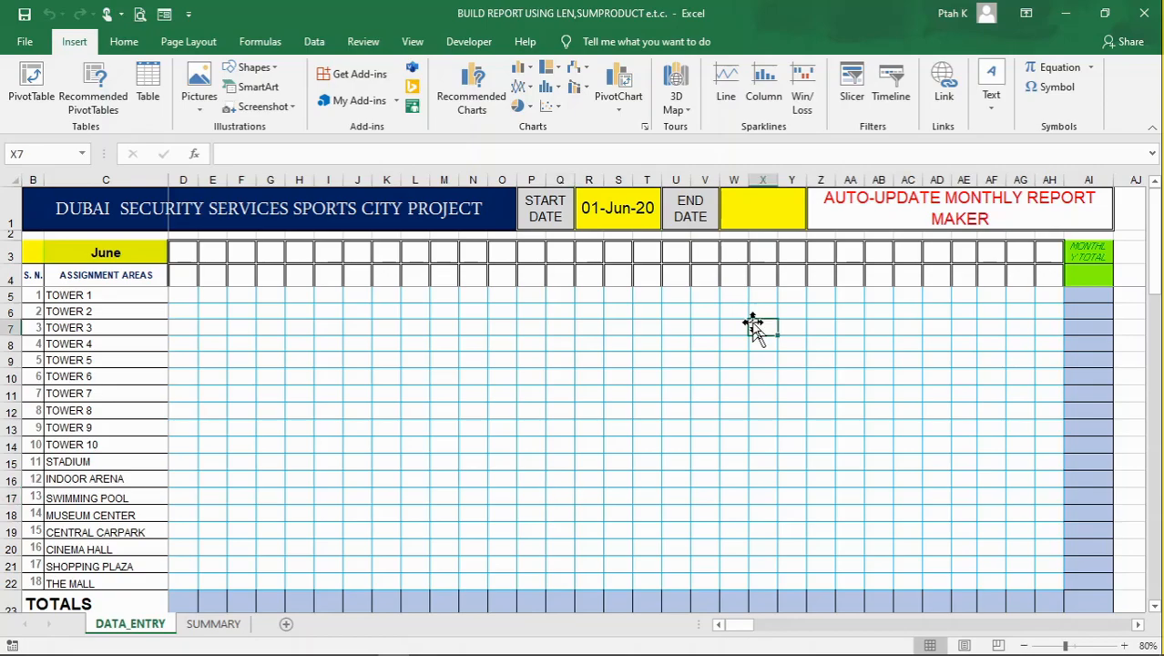
Examine the empty two-row date header above the entry grid and the start date cell
left_click(910, 324)
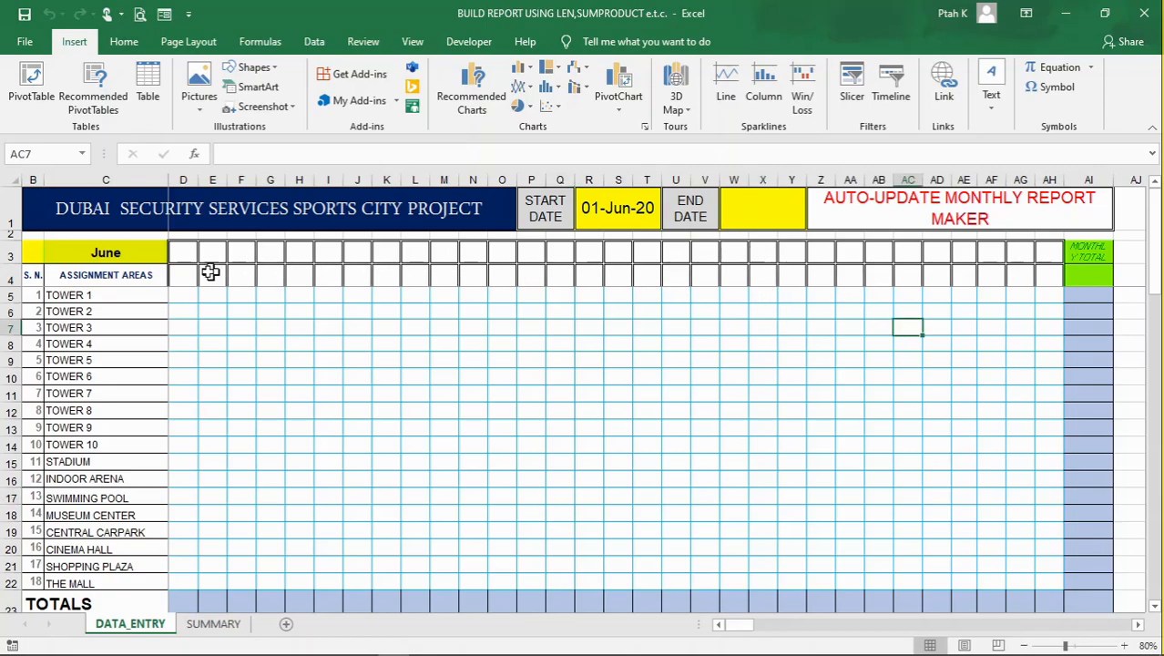
left_click(184, 253)
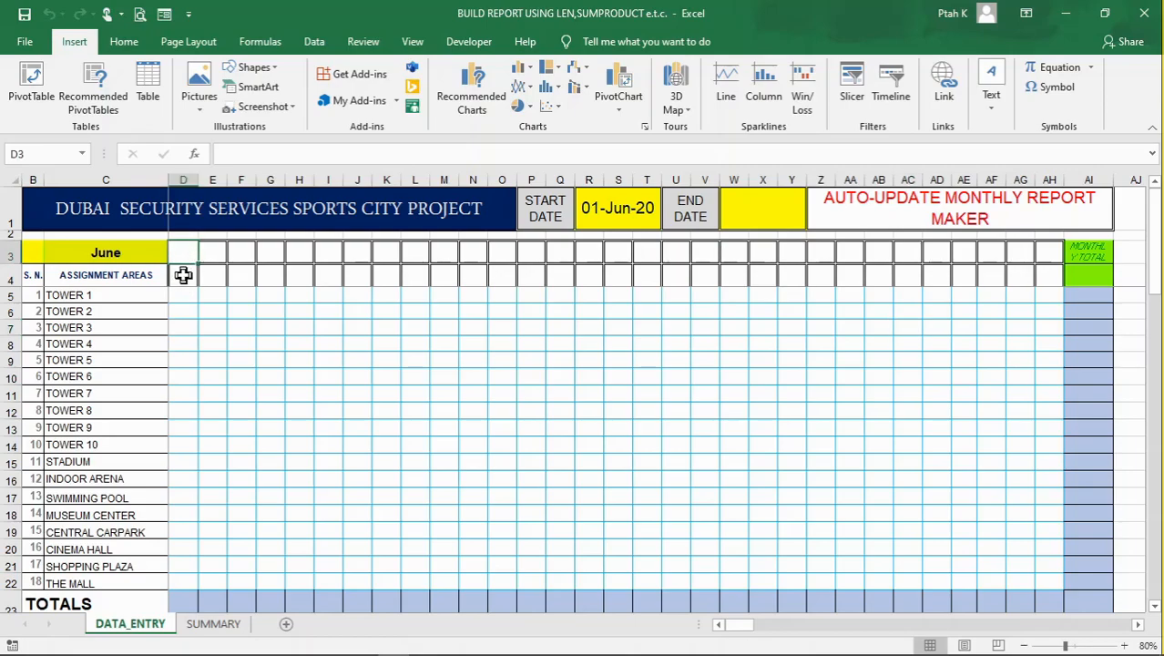
left_click(184, 275)
left_click(185, 254)
left_click(531, 311)
left_click(900, 378)
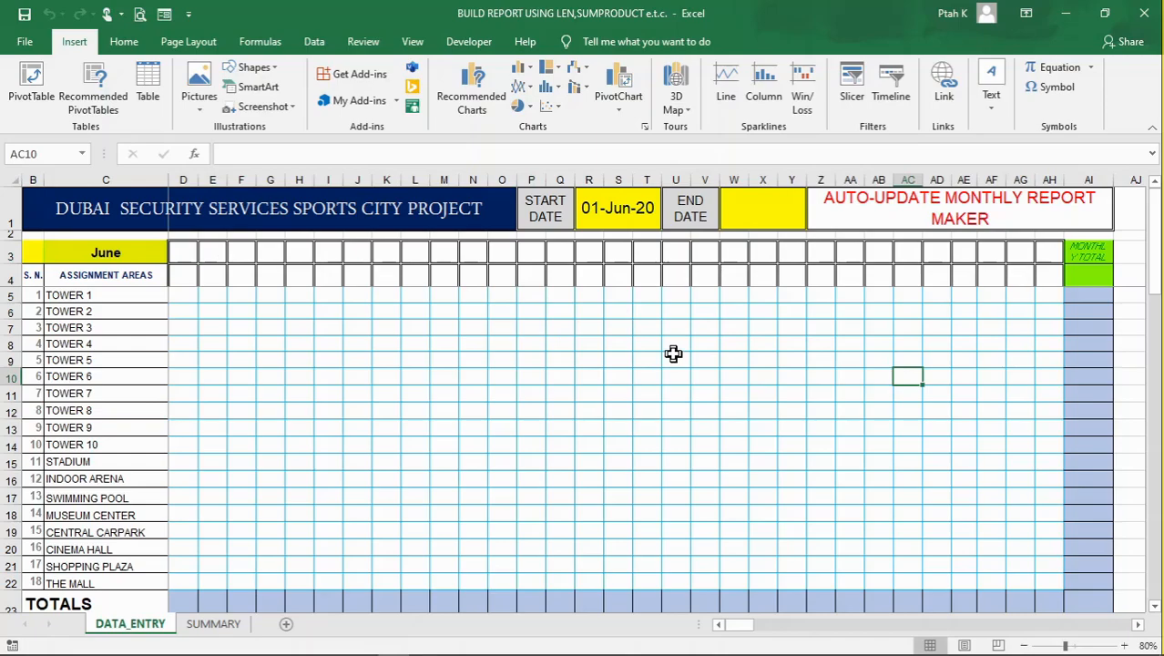
left_click(616, 210)
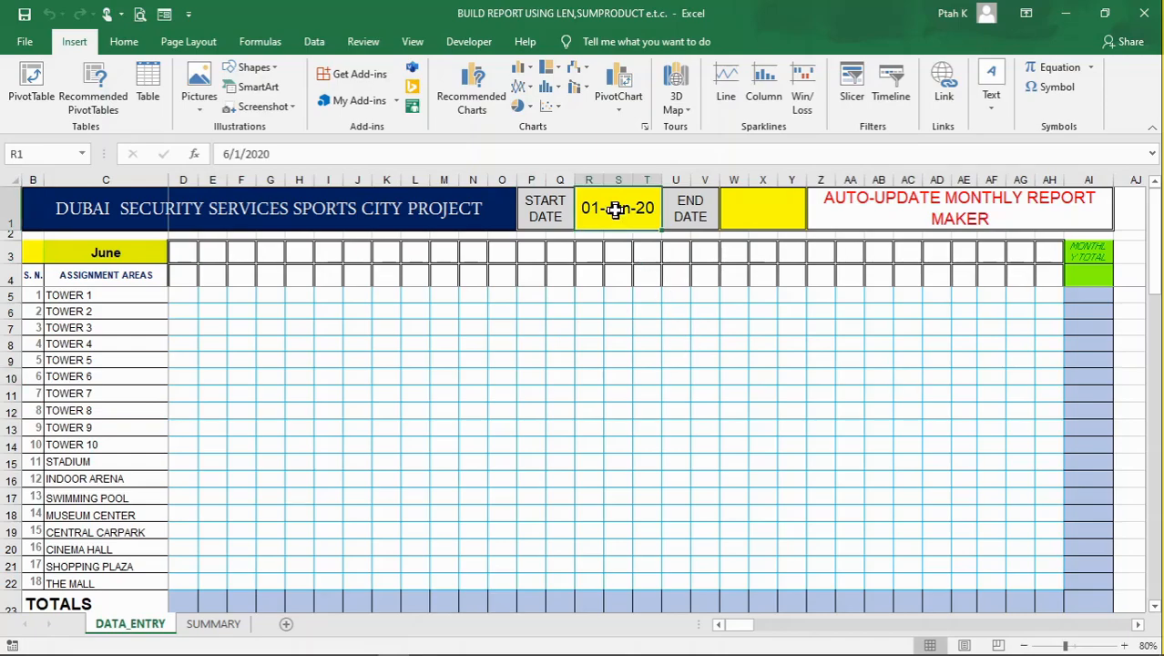
left_click(548, 208)
left_click(606, 211)
Enter the formula =EOMONTH(R1,0) in the end date cell W1 to calculate the month's last day from the start date
left_click(789, 211)
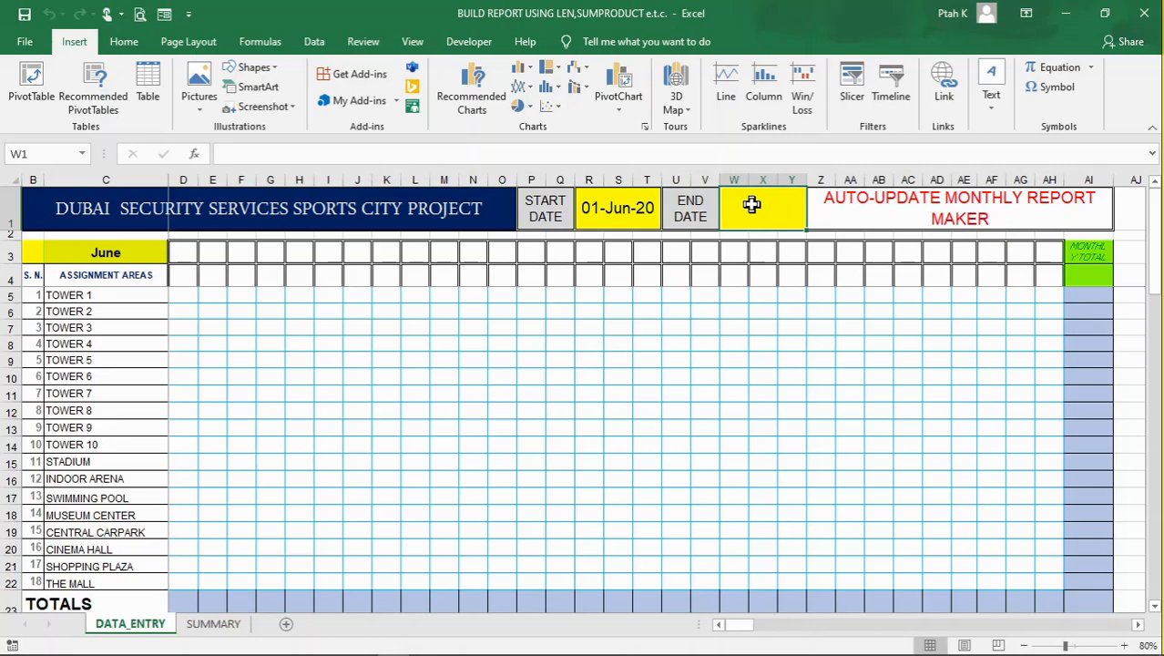
type("=")
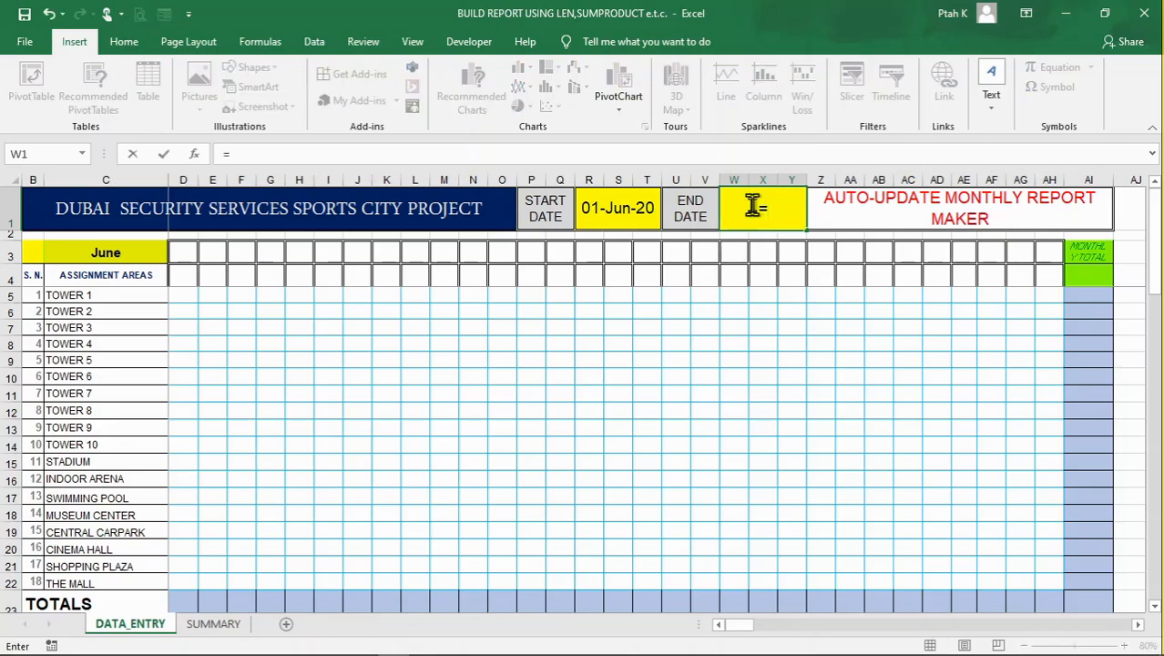
type("EOMONTH")
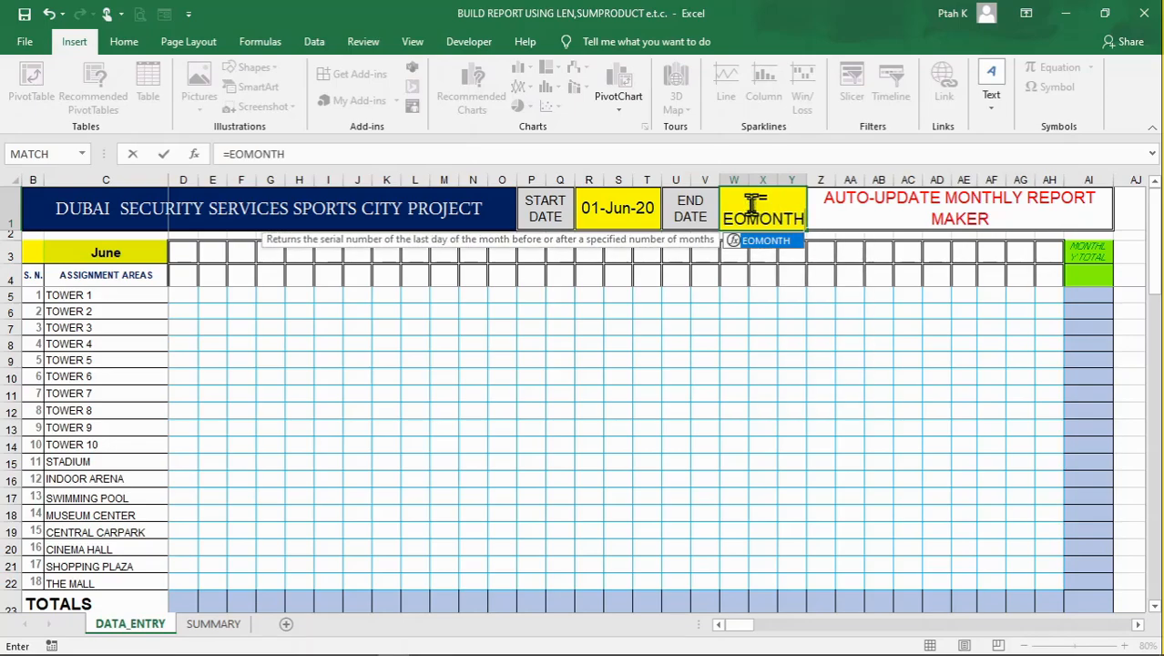
type("(")
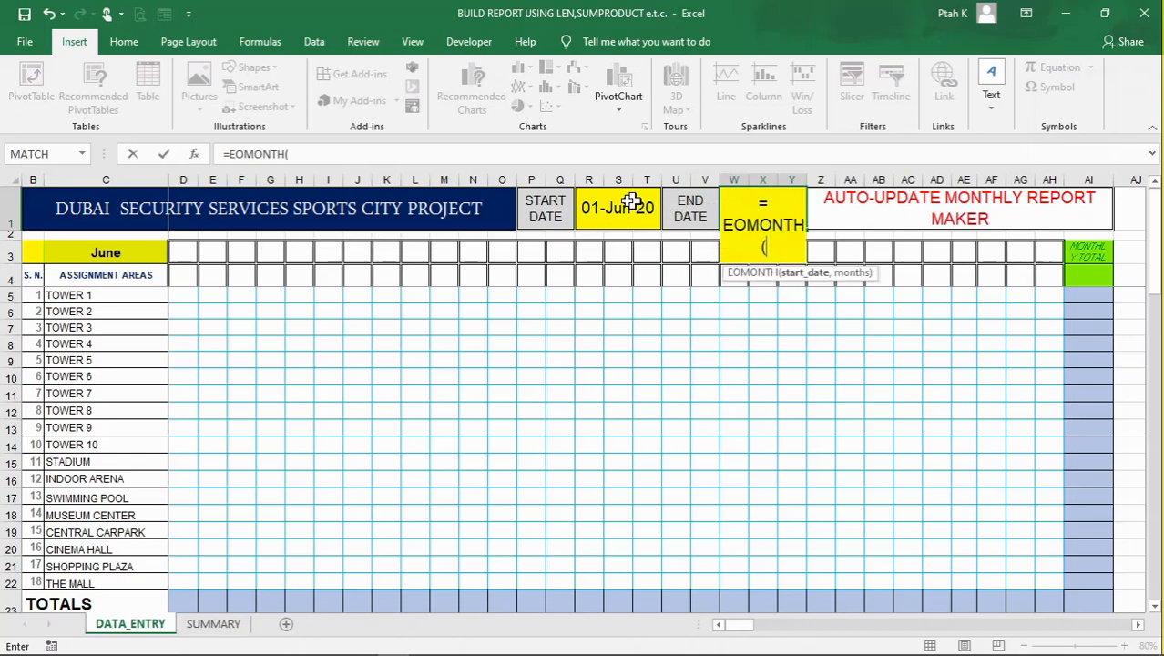
left_click(611, 208)
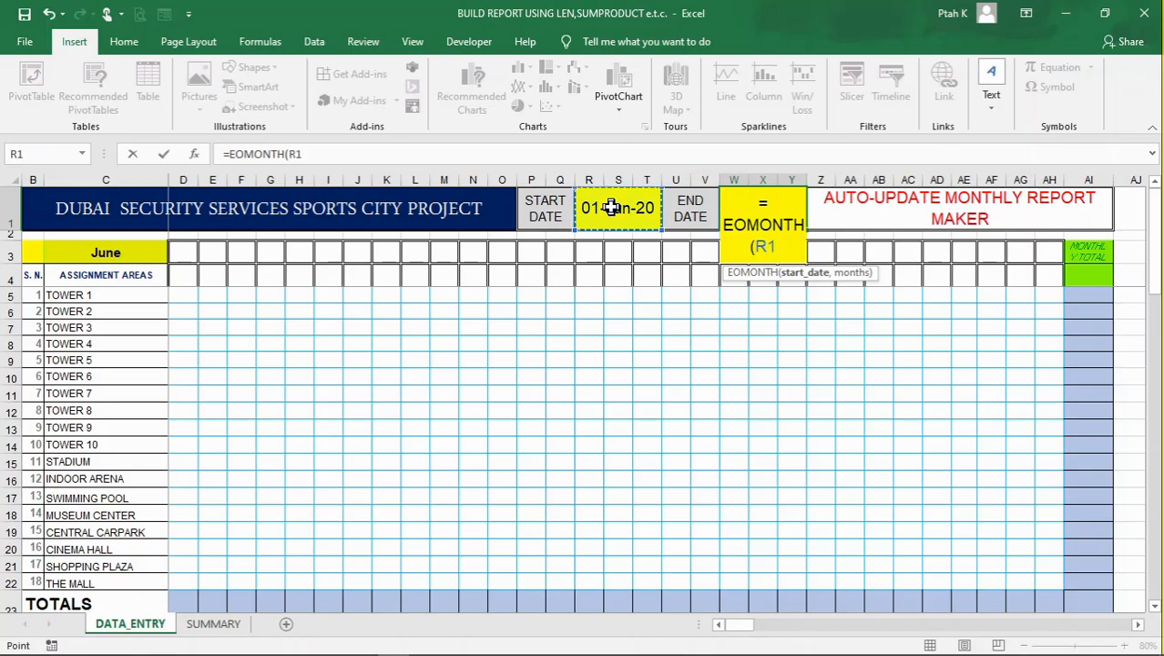
type(",")
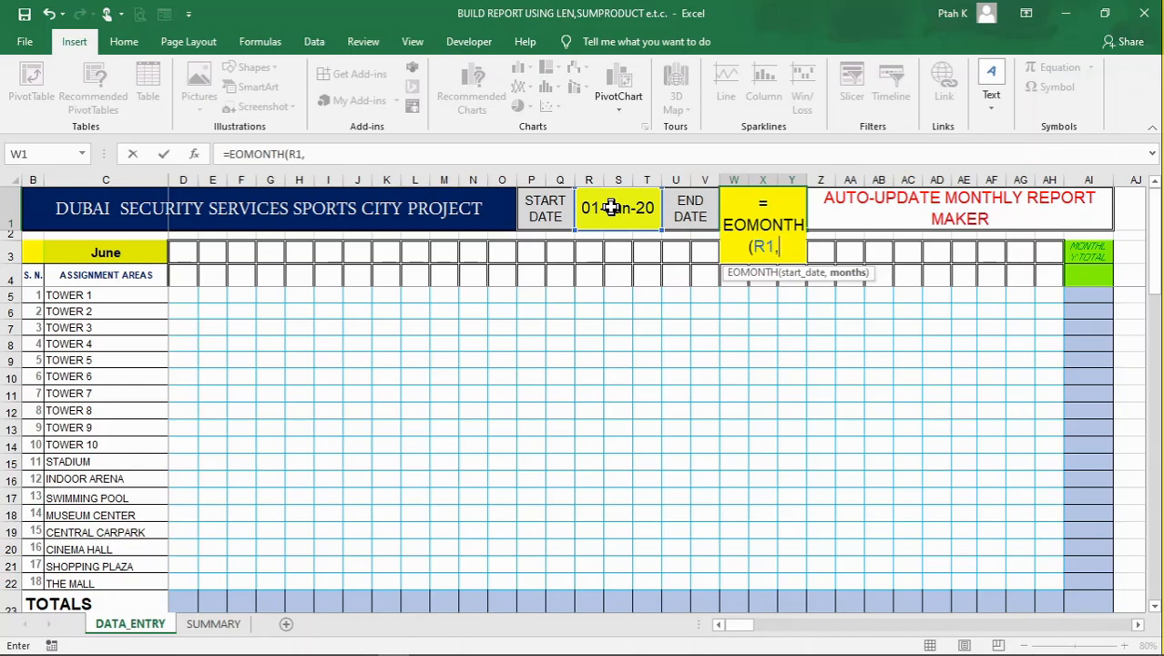
type("0)")
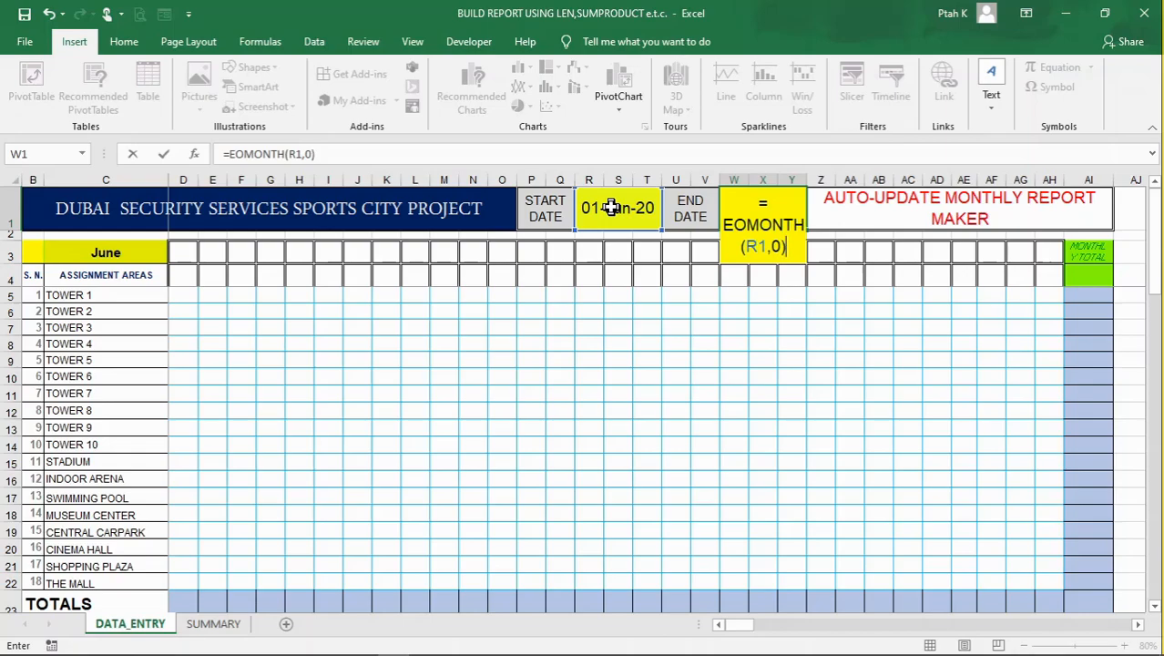
key("Return")
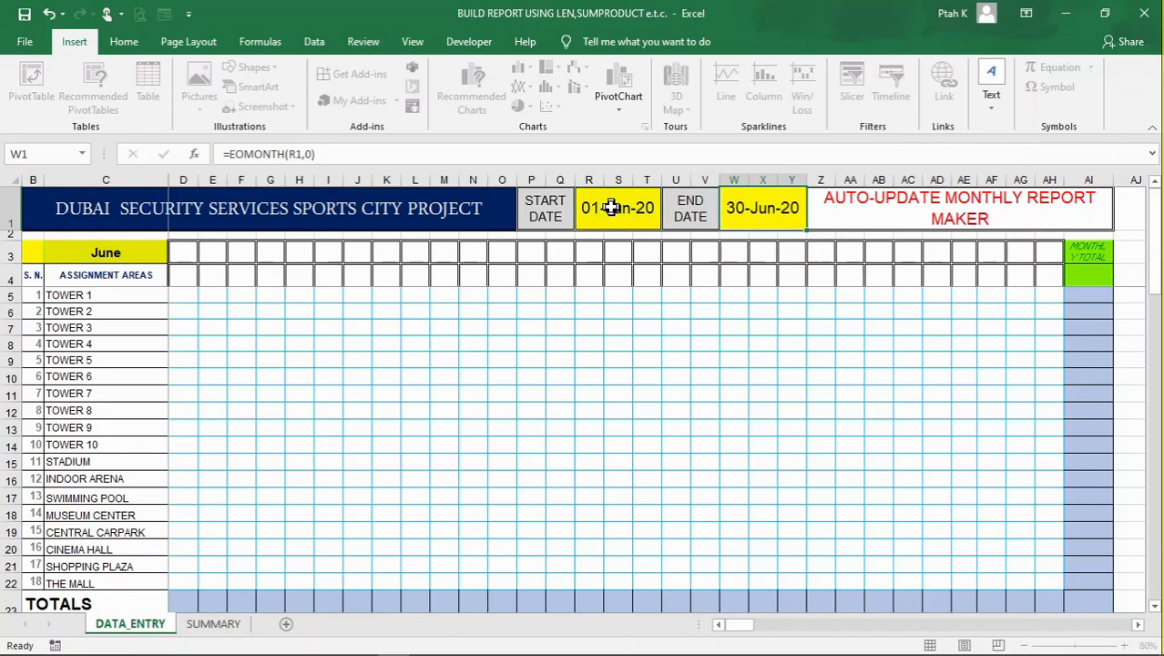
Review the start and end dates, the list of assignment areas and the empty date header rows D3:AH4
left_click(705, 393)
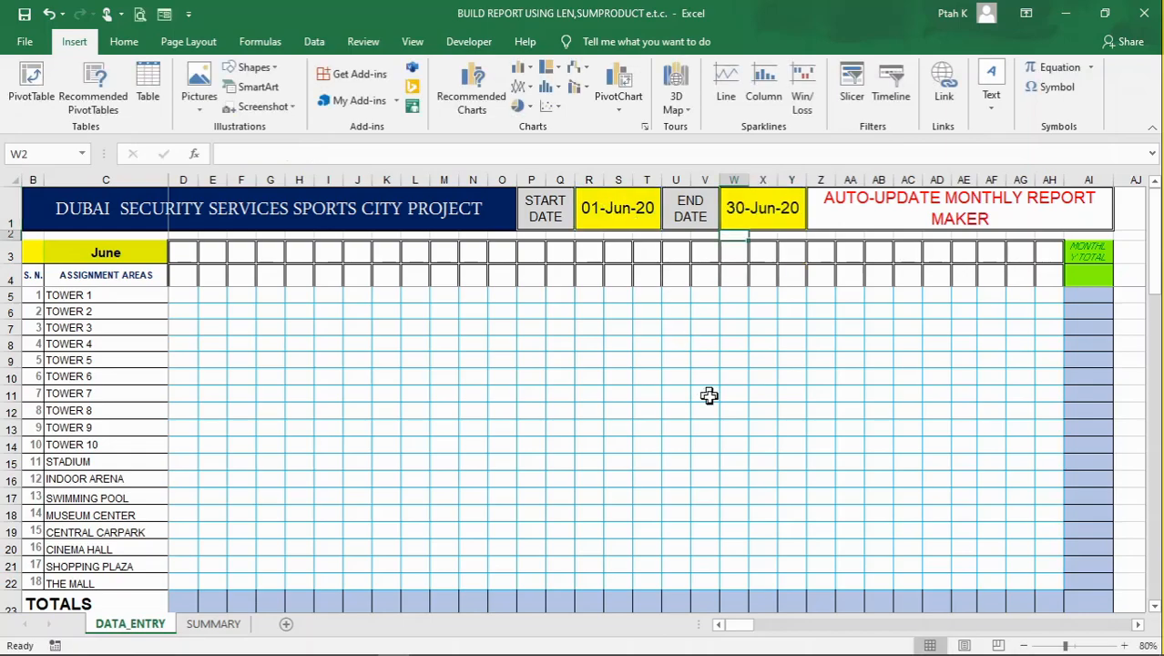
left_click(623, 208)
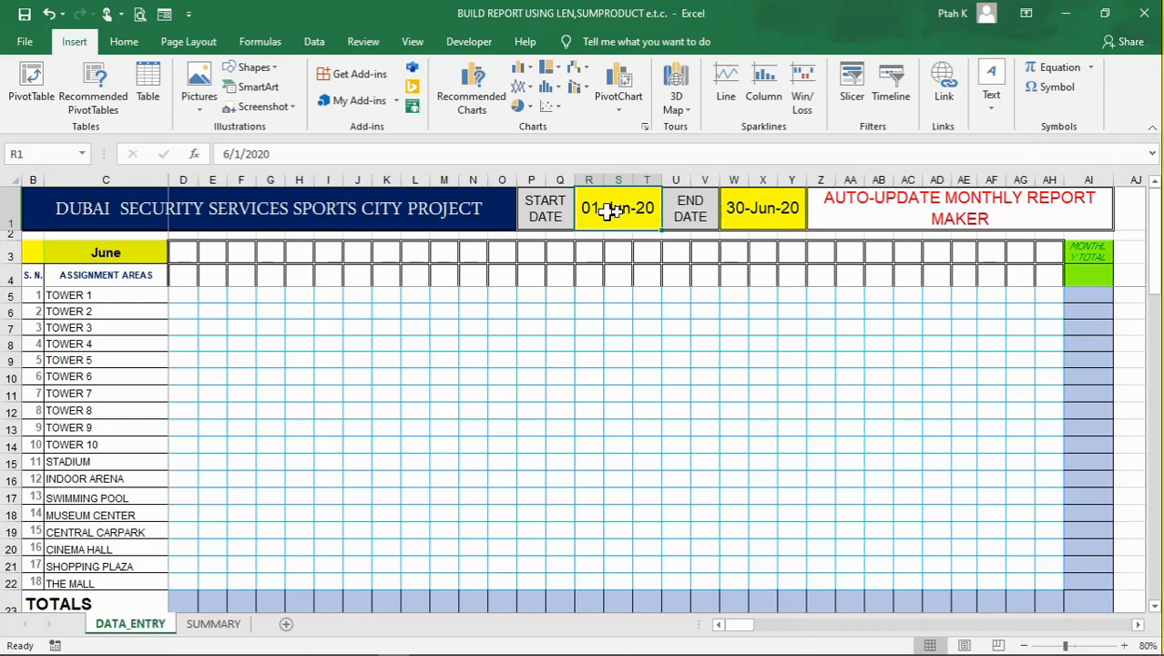
left_click(762, 208)
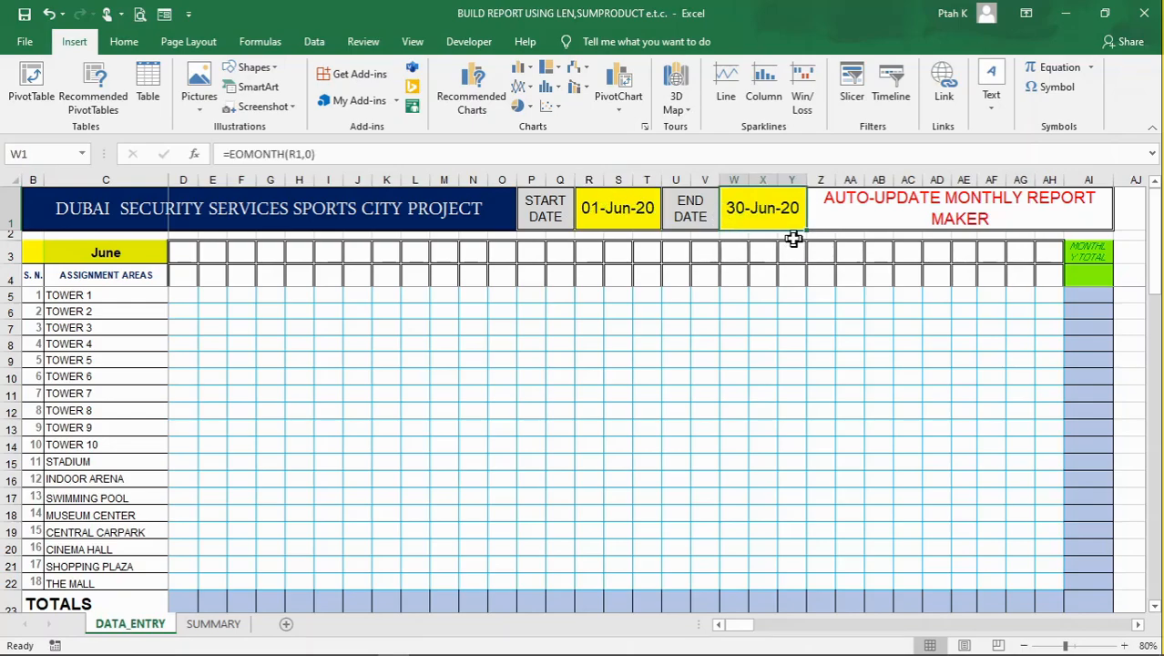
left_click(415, 309)
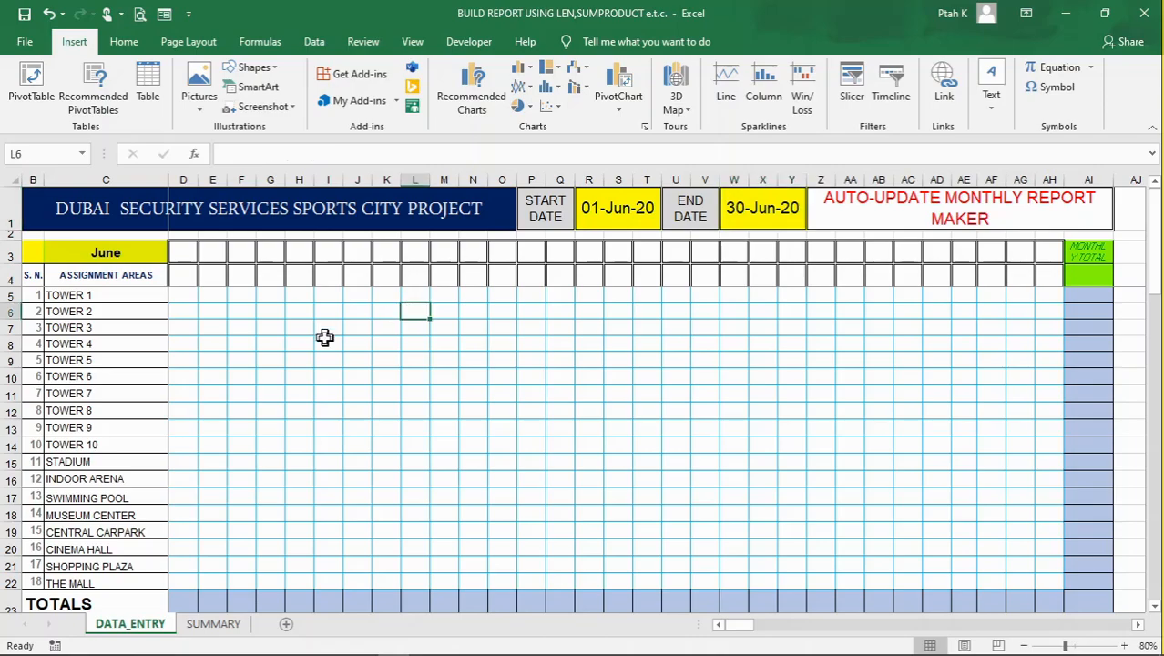
left_click(116, 299)
left_click_drag(116, 307, 151, 574)
left_click(328, 444)
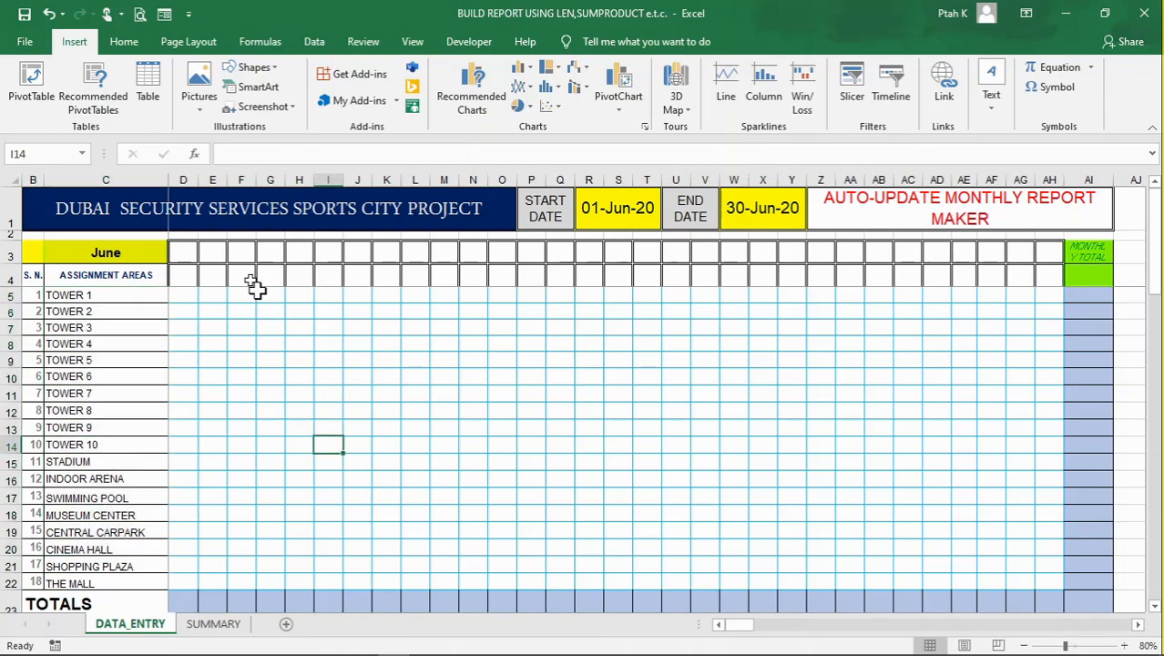
left_click_drag(197, 253, 1048, 269)
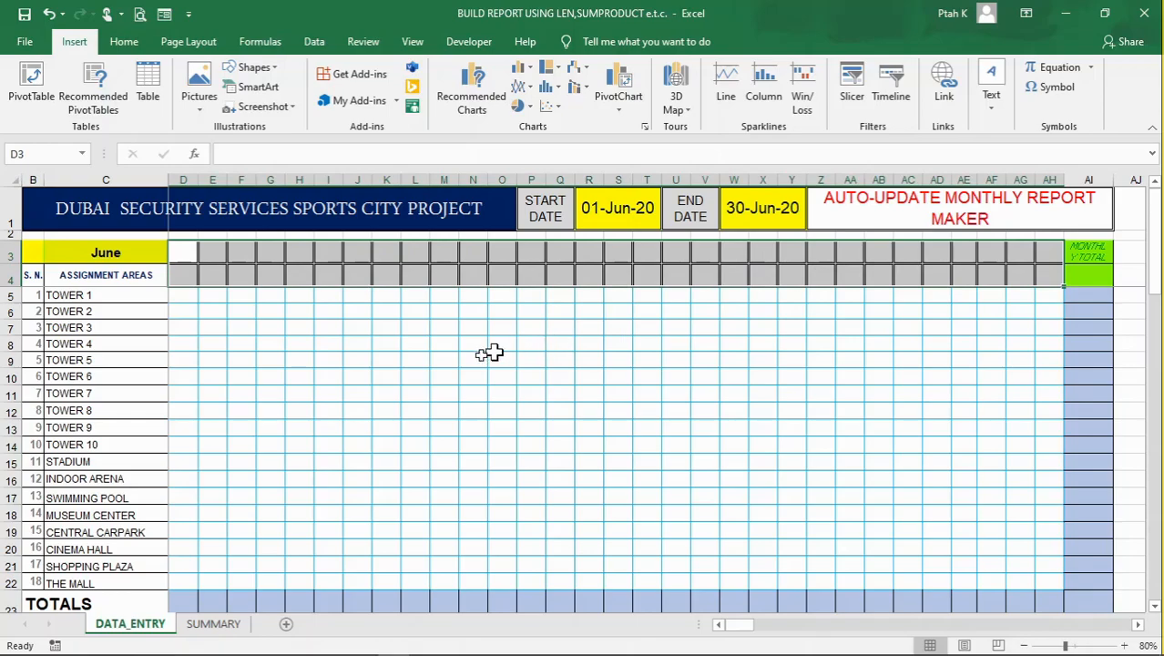
left_click(341, 372)
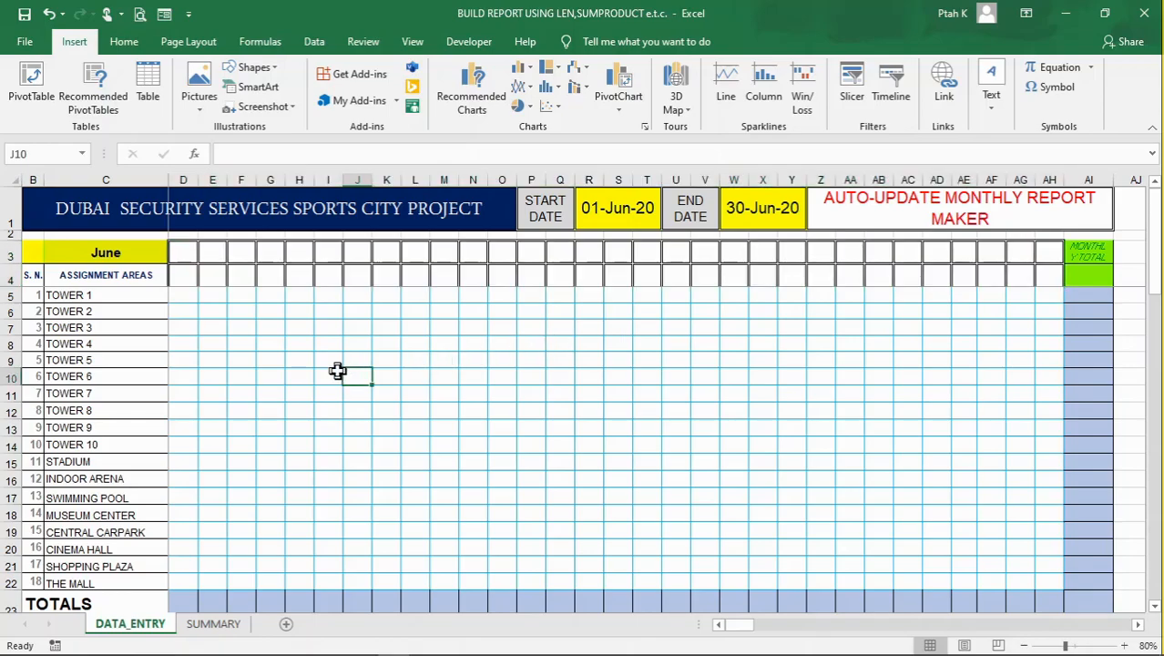
left_click(450, 357)
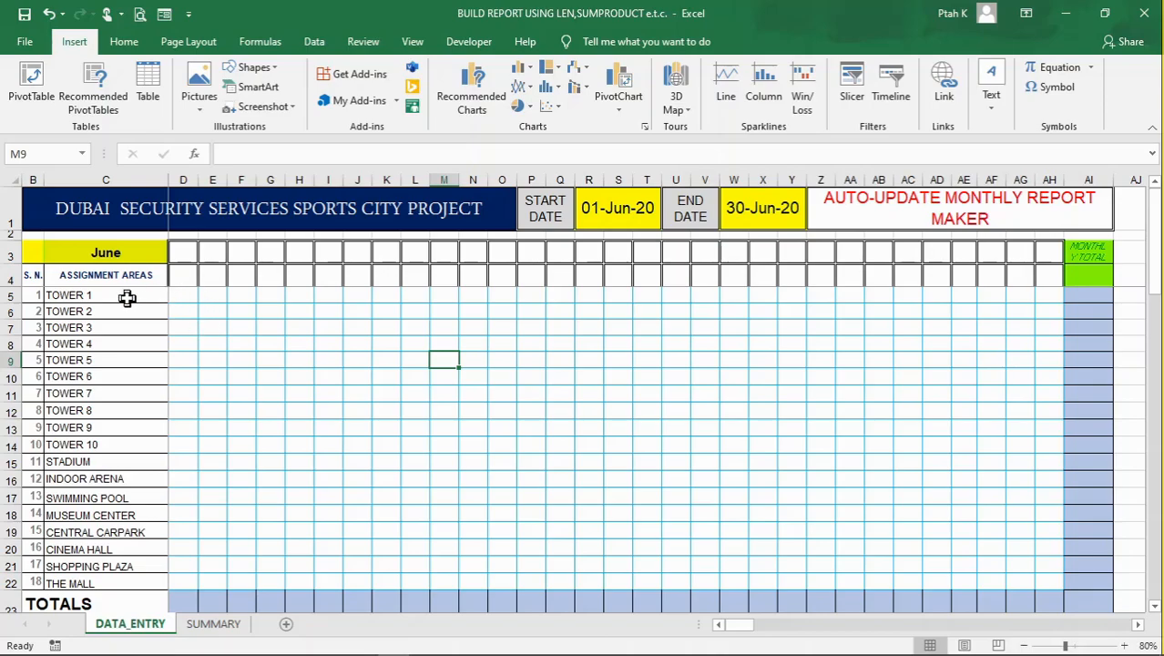
left_click(182, 292)
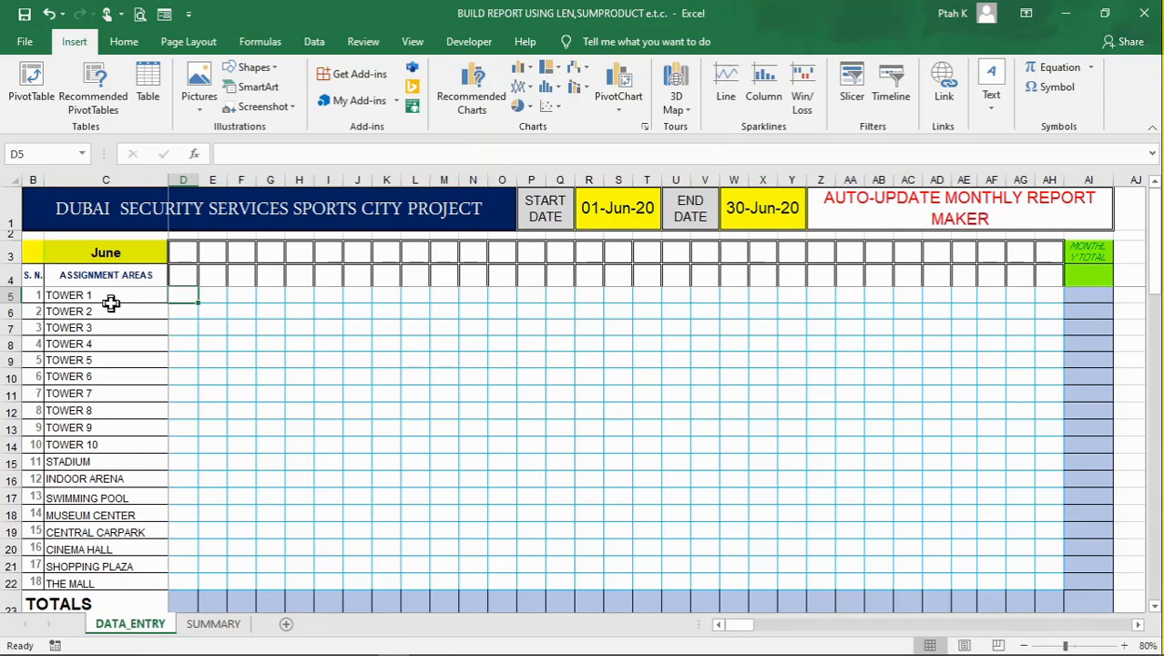
left_click(211, 294)
left_click(175, 297)
left_click_drag(215, 316, 214, 321)
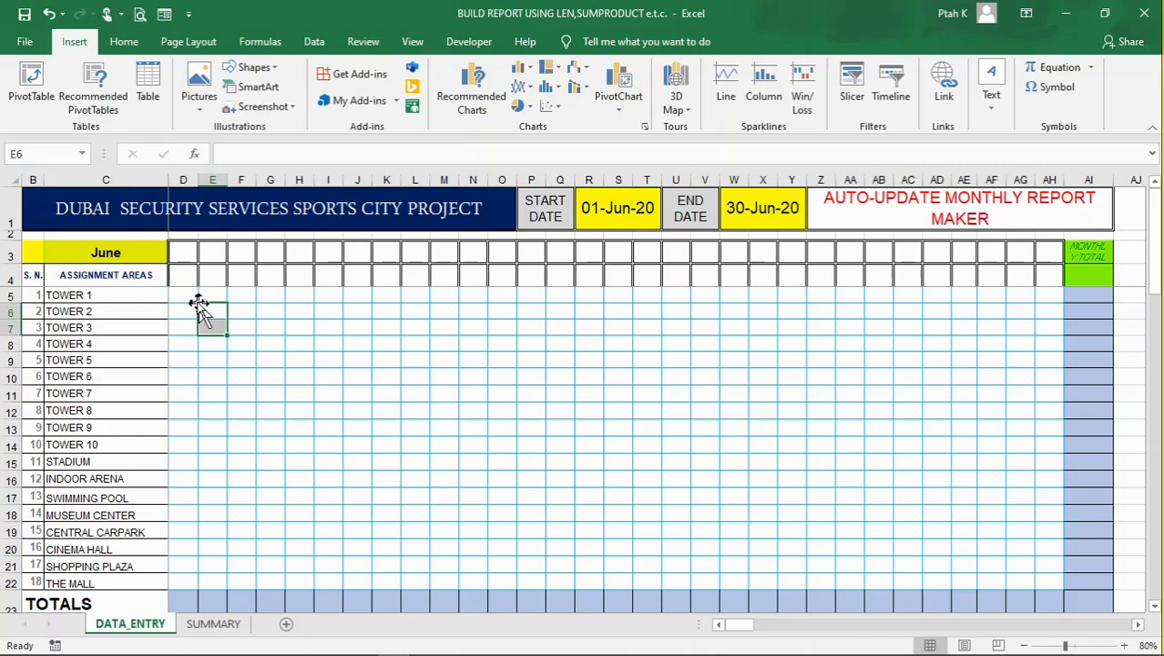
left_click(182, 297)
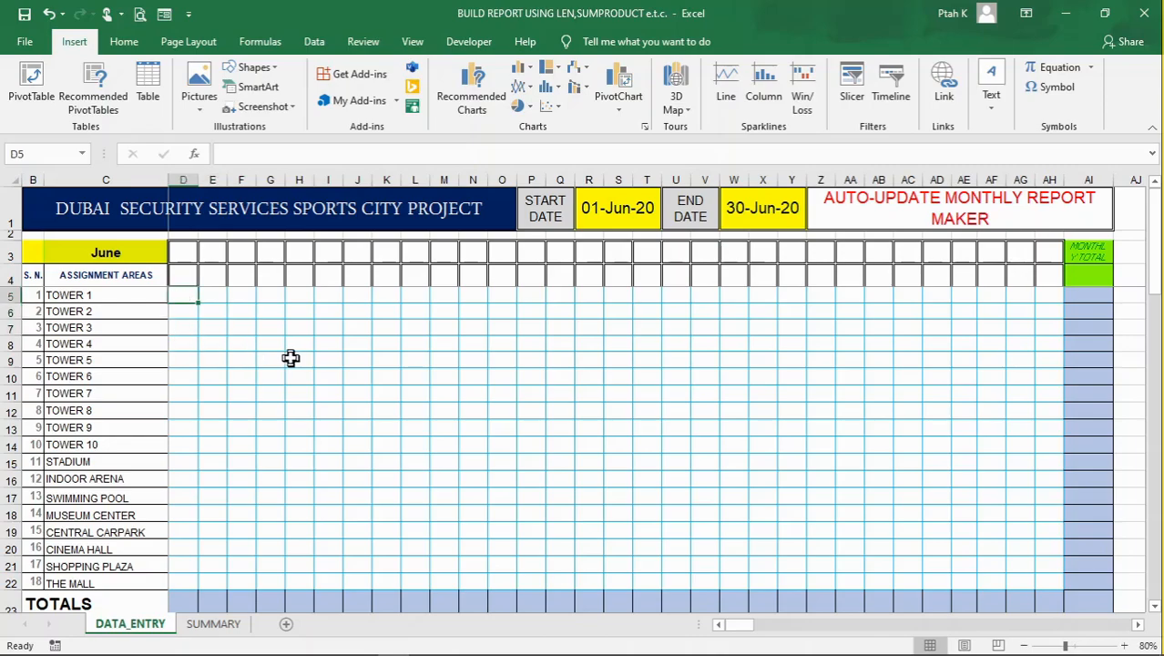
left_click(274, 309)
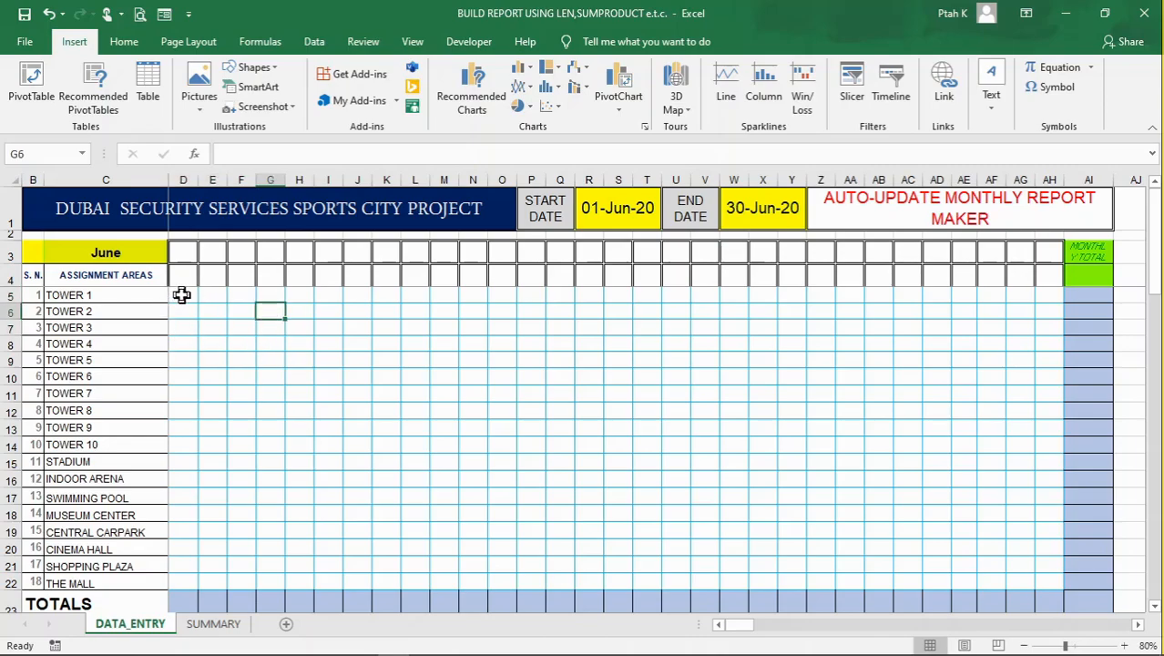
left_click(182, 297)
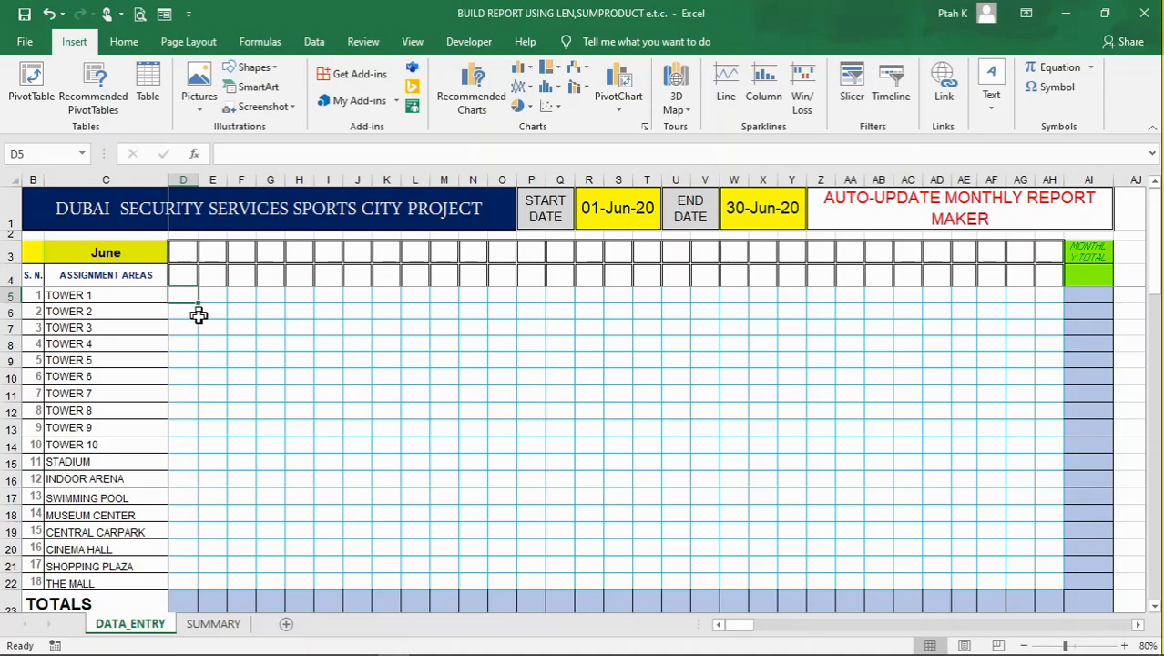
left_click(207, 324)
left_click(191, 297)
Examine the incident letter codes and their descriptions listed below the data entry table, starting at row 27
scroll(243, 395, "down", 7)
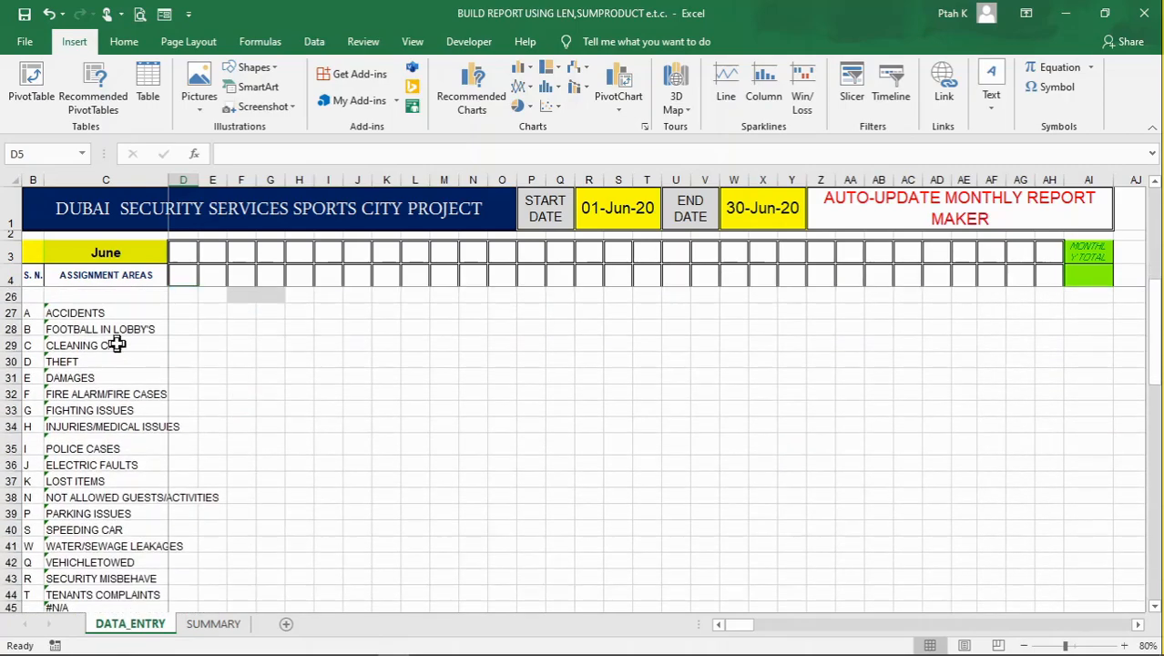
left_click_drag(32, 312, 27, 377)
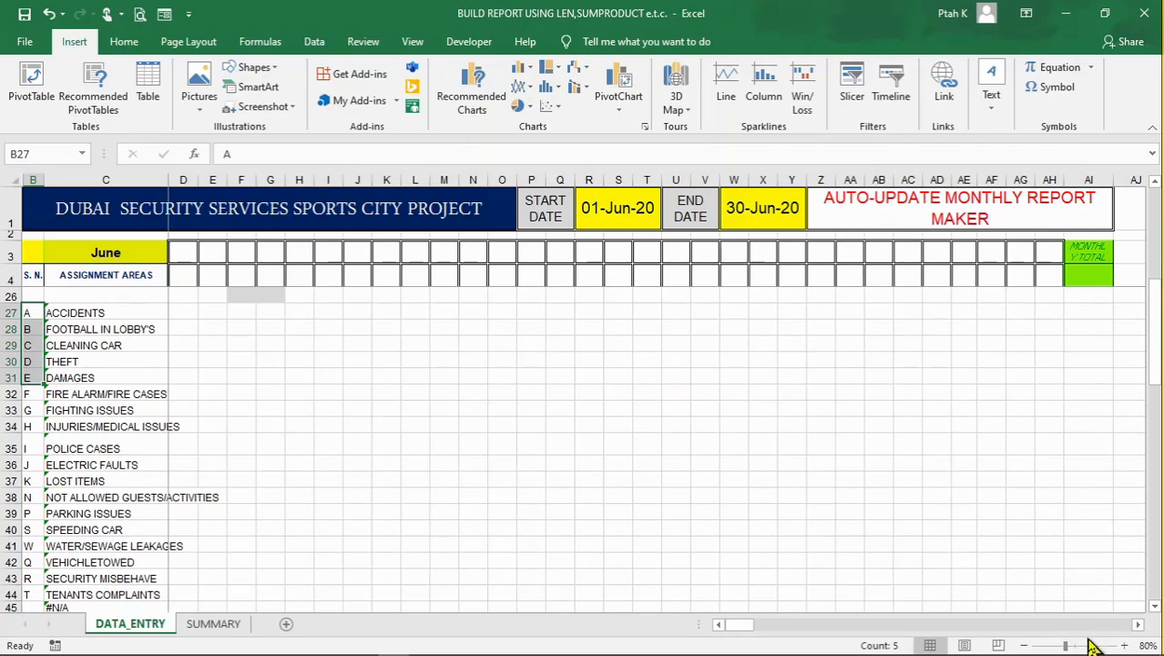
left_click(1124, 645)
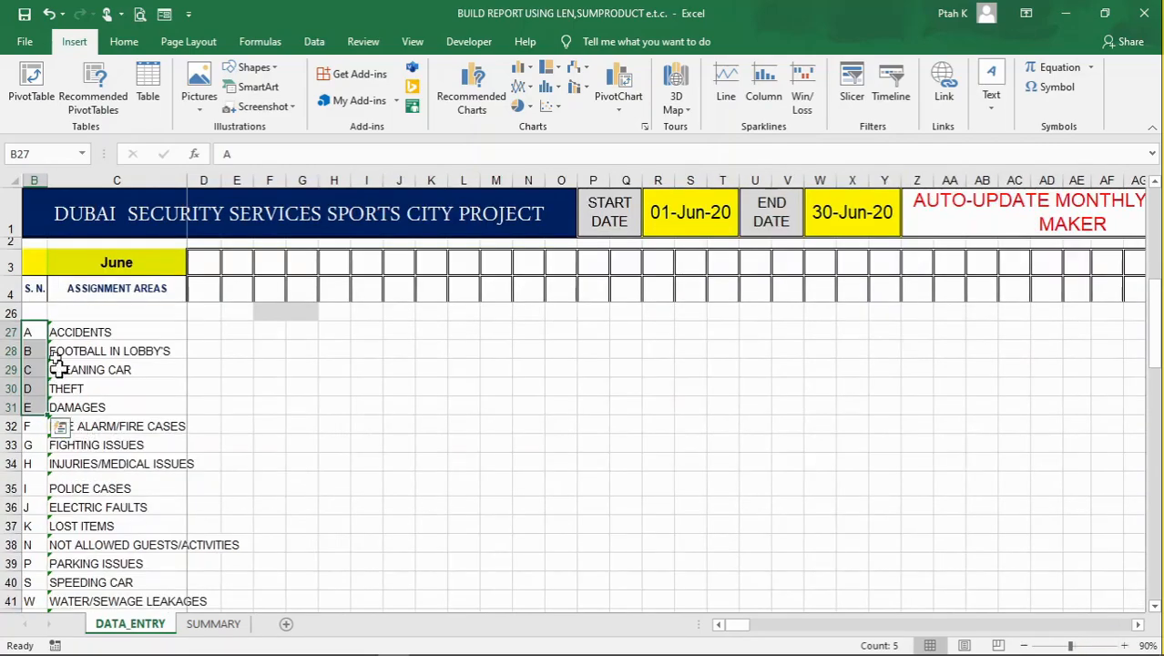
left_click(112, 350)
left_click_drag(32, 326, 34, 403)
left_click(33, 408)
left_click(34, 368)
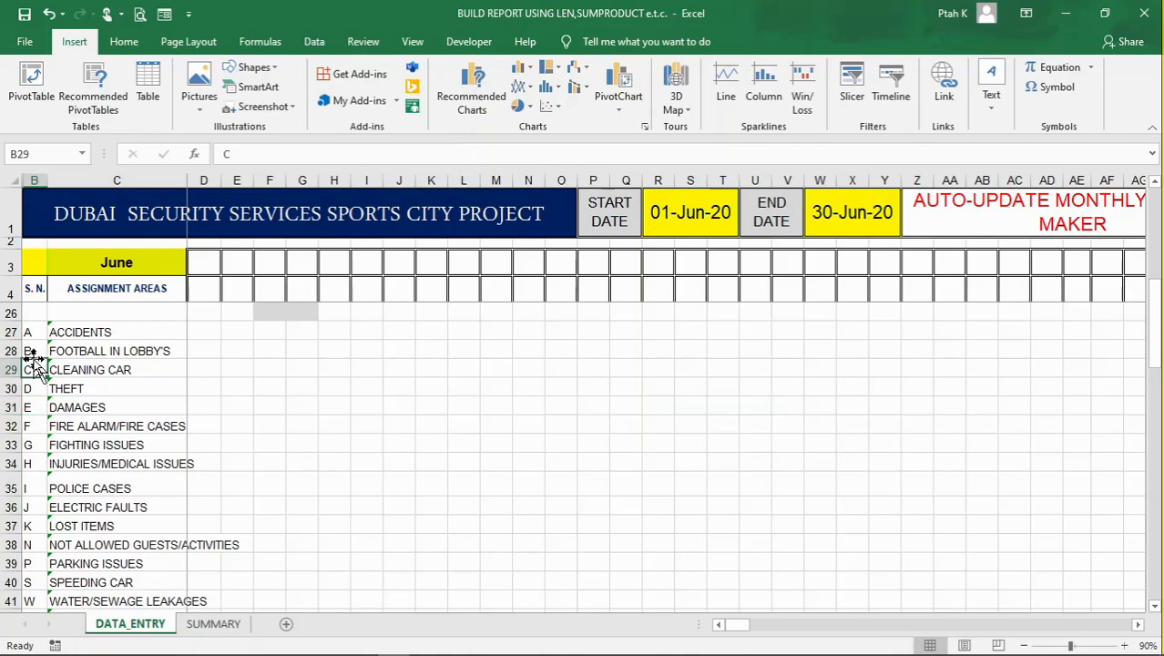
left_click(424, 406)
scroll(234, 406, "up", 5)
scroll(234, 405, "up", 2)
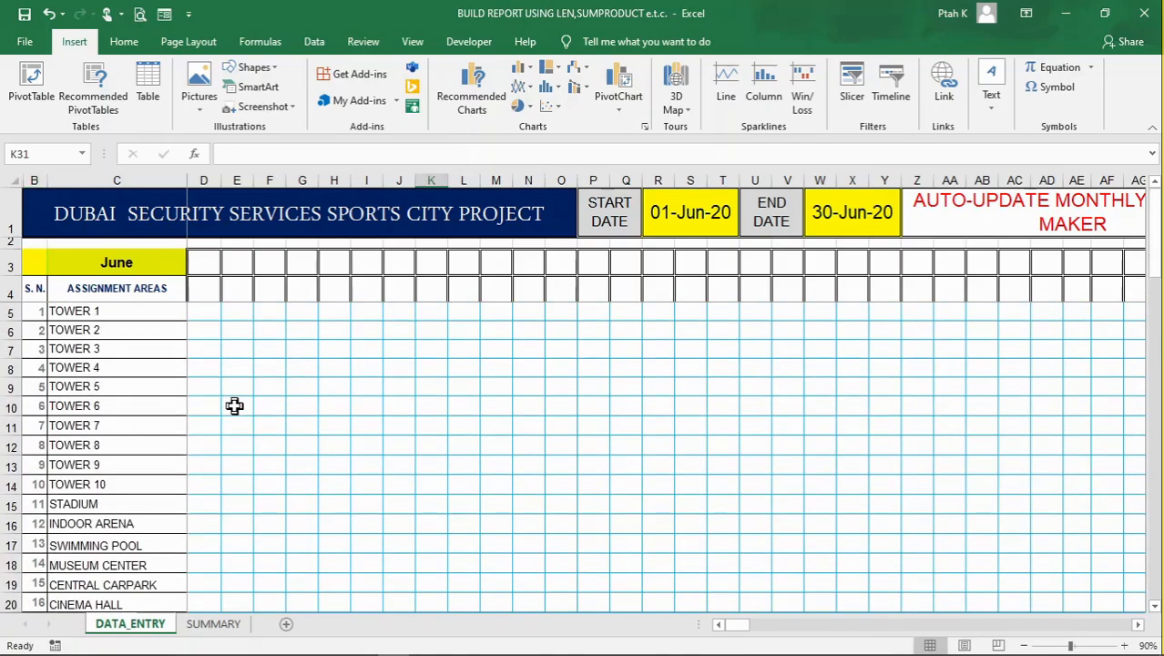
left_click(357, 388)
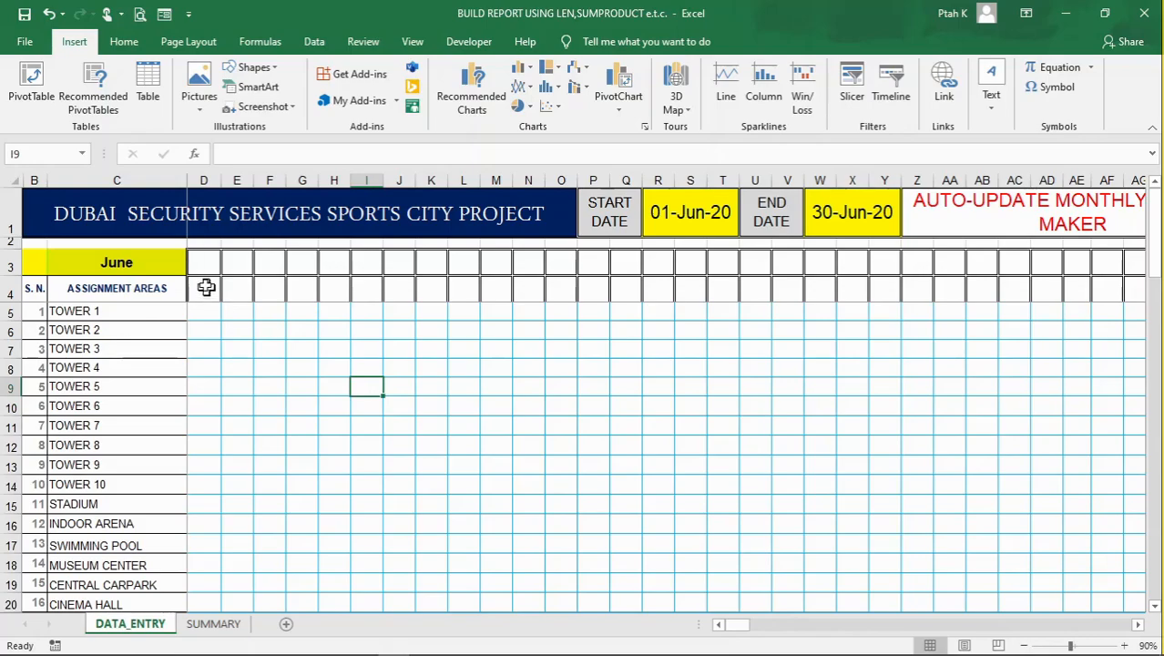
left_click(203, 261)
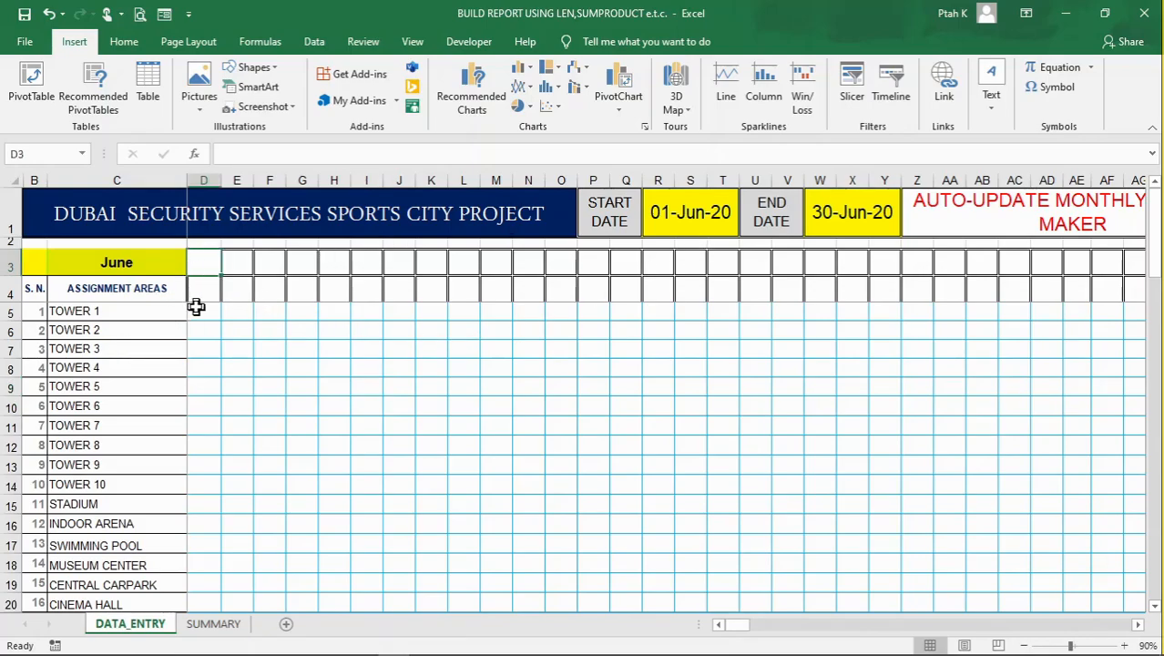
left_click(202, 292)
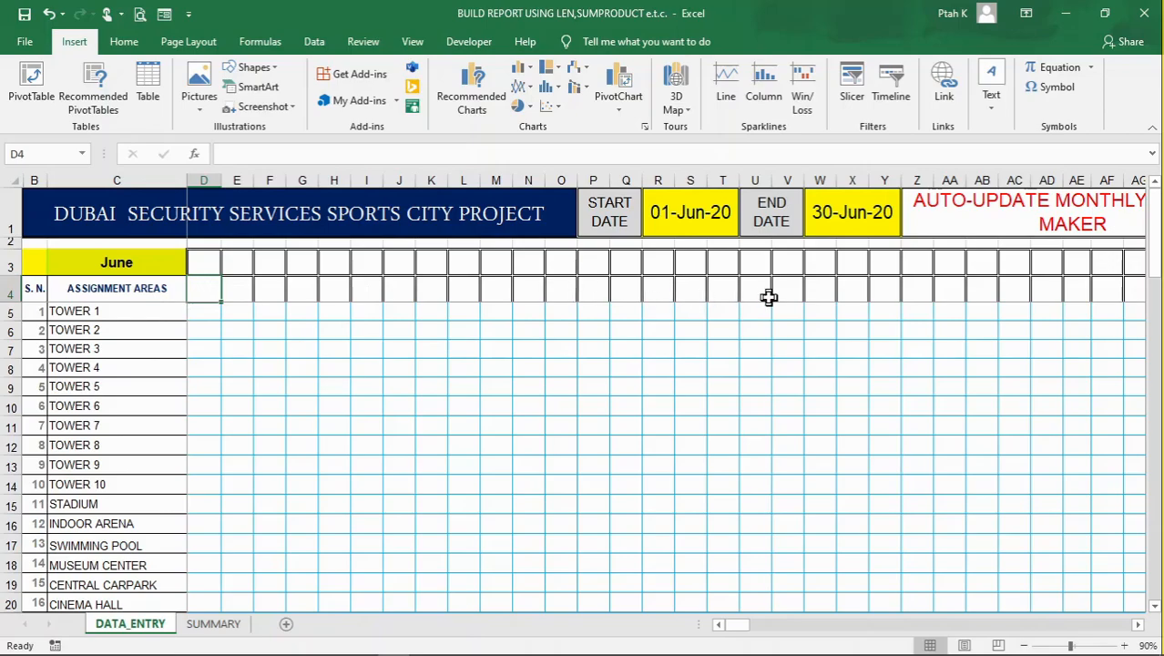
left_click(203, 260)
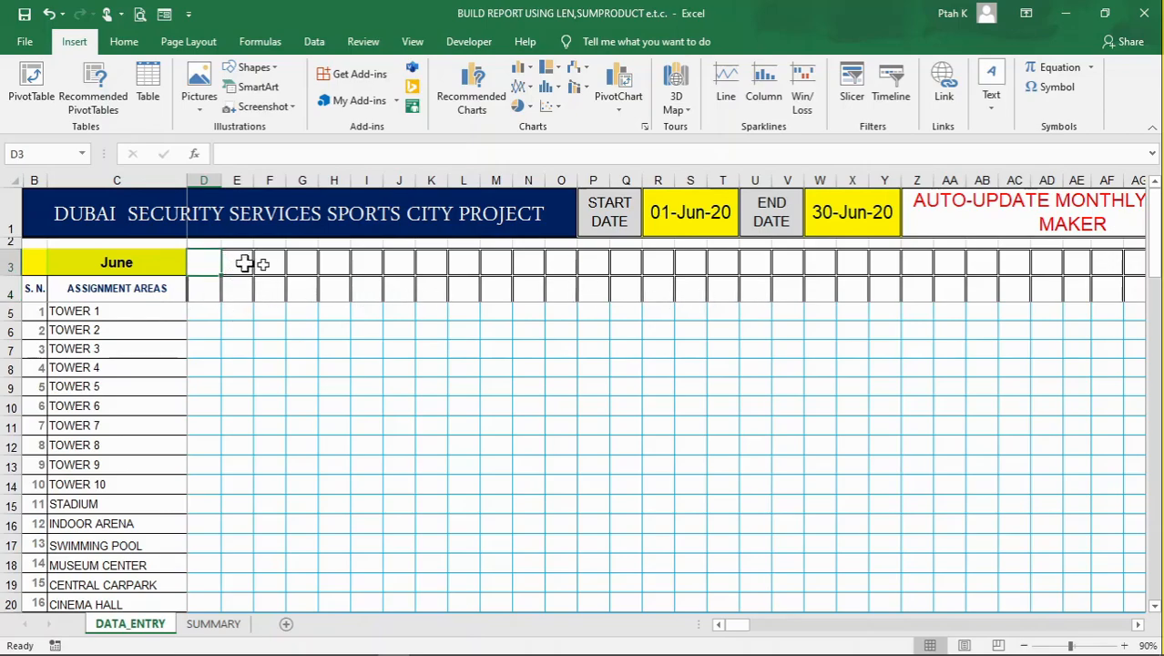
left_click(201, 293)
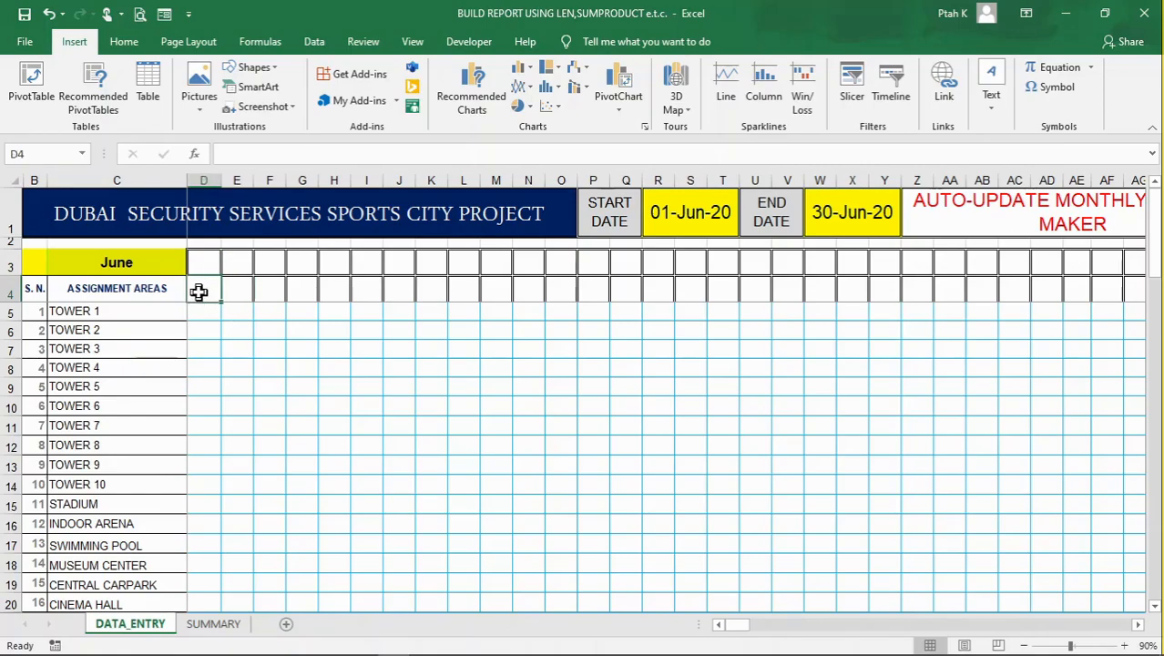
Enter the formula =R1 in cell D4 so the first date header follows the start date
type("=")
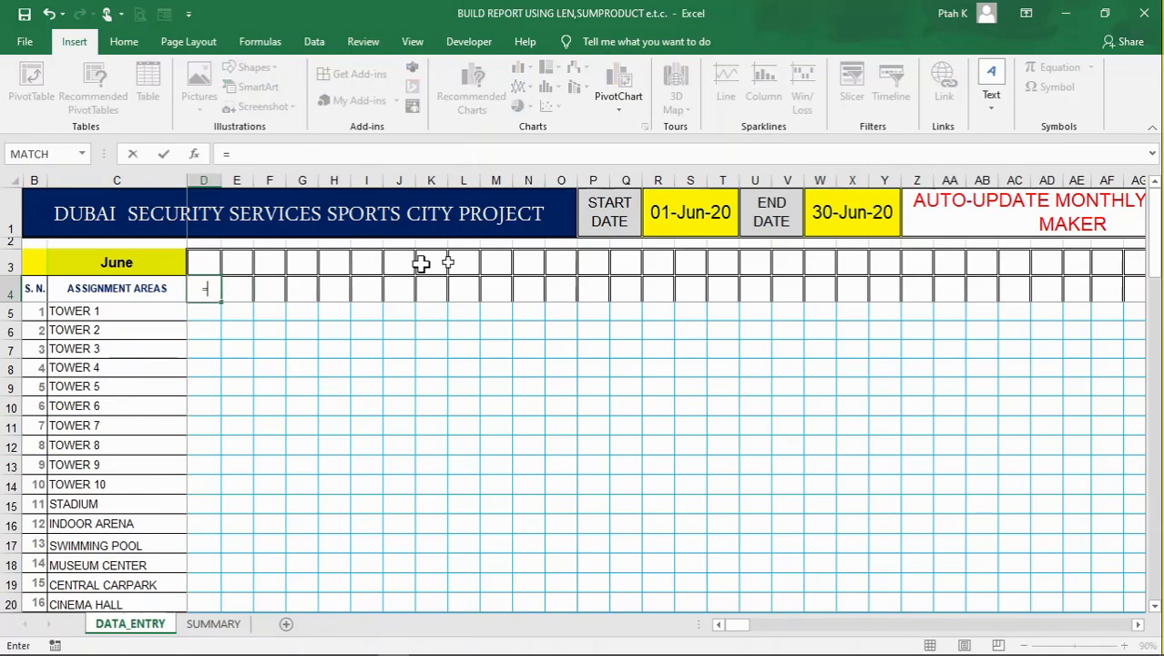
left_click(695, 216)
key("ctrl+Return")
left_click(266, 326)
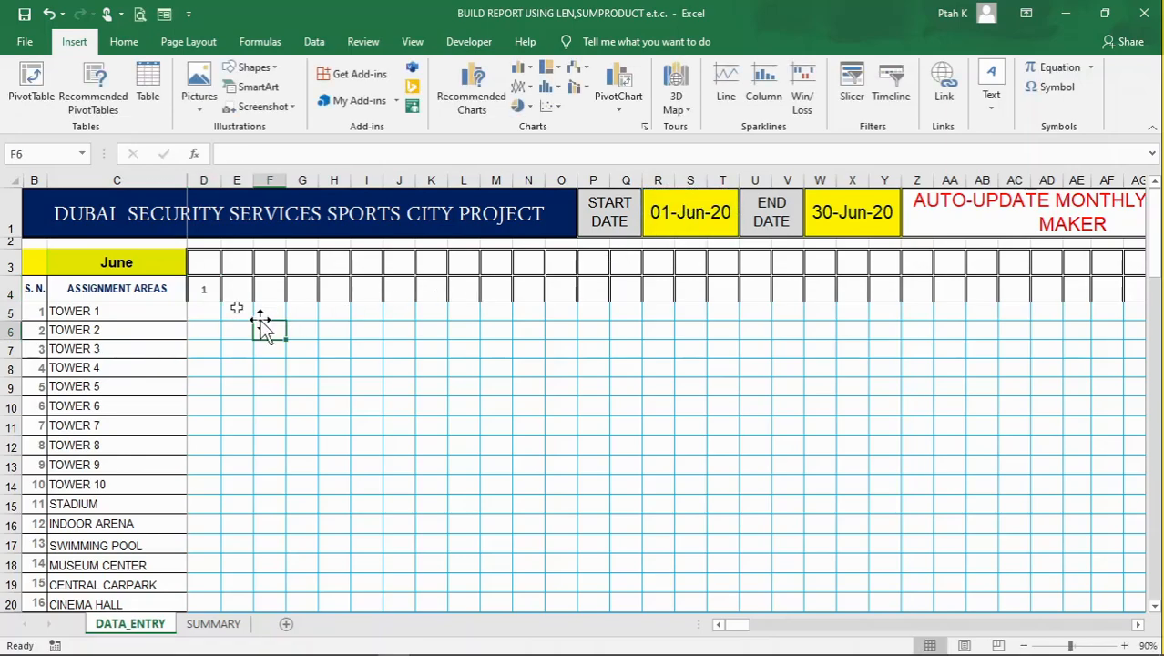
Examine the Date and Custom number formats for cell D4, including the custom day format d, and leave the formatting unchanged
left_click(201, 289)
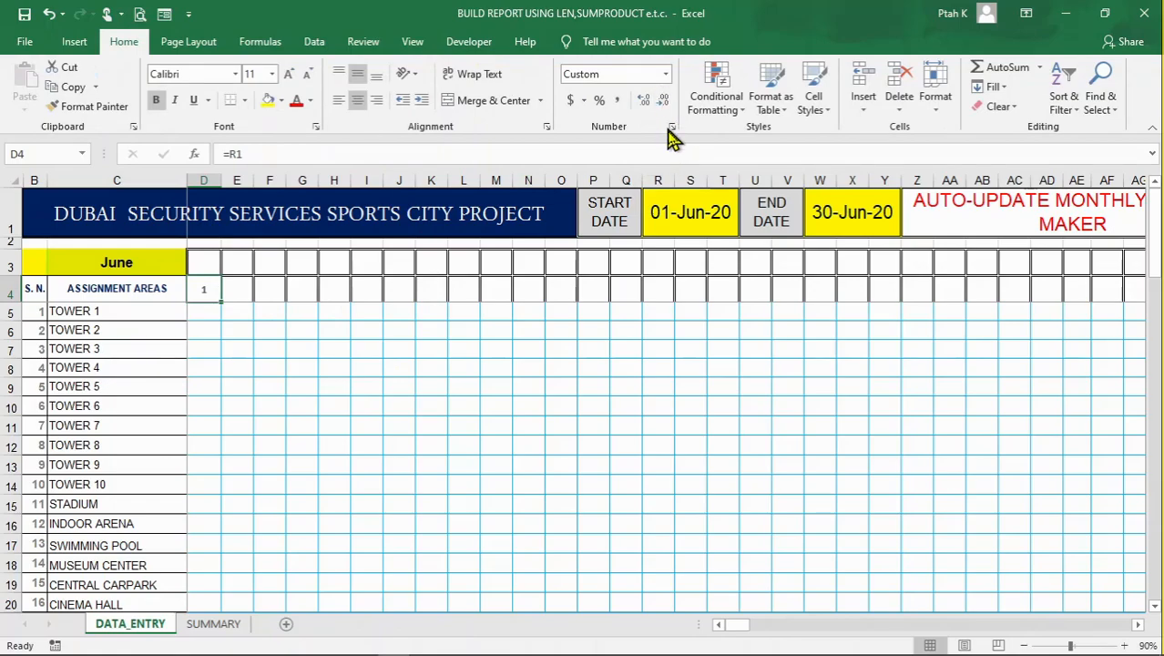
left_click(671, 128)
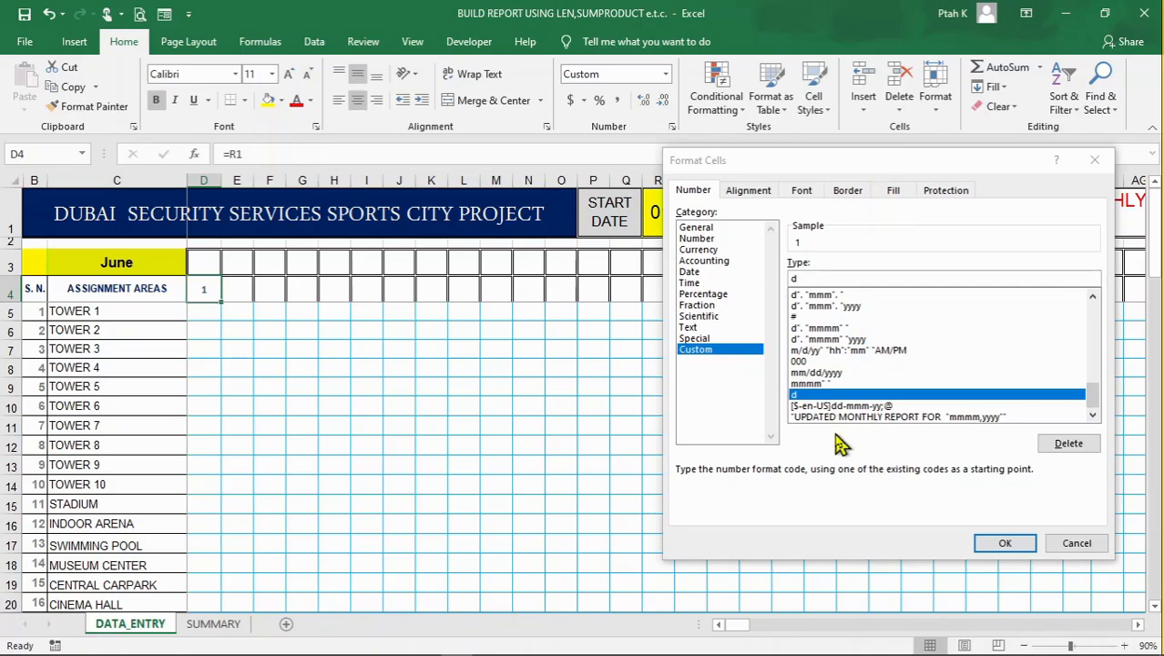
left_click(690, 271)
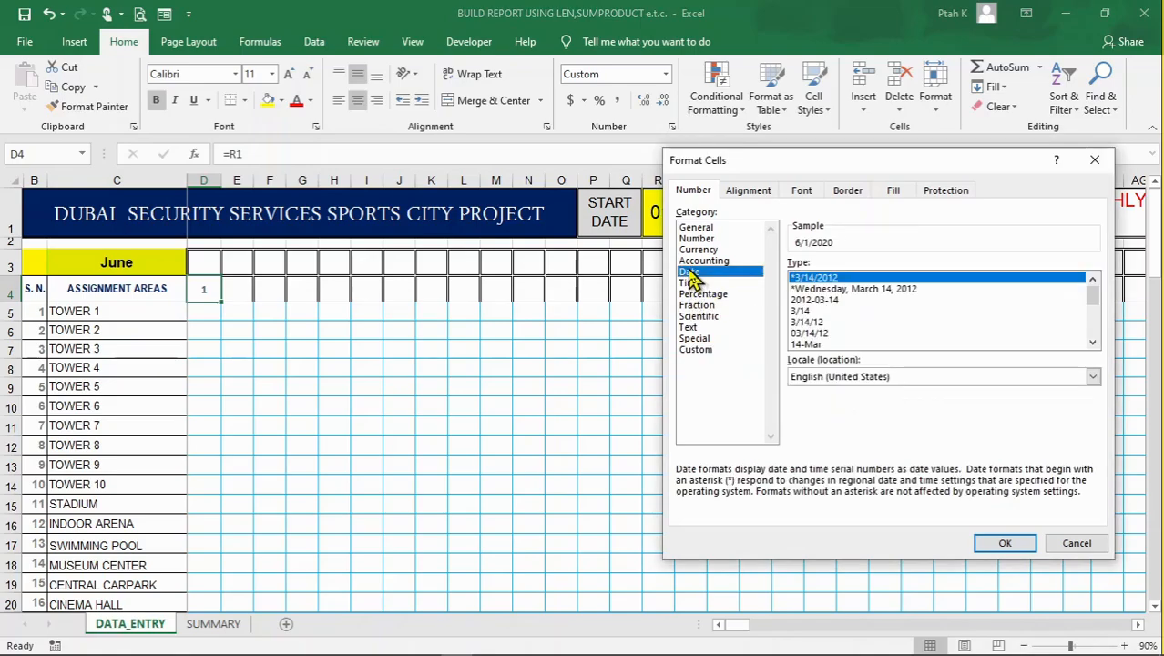
left_click(1092, 342)
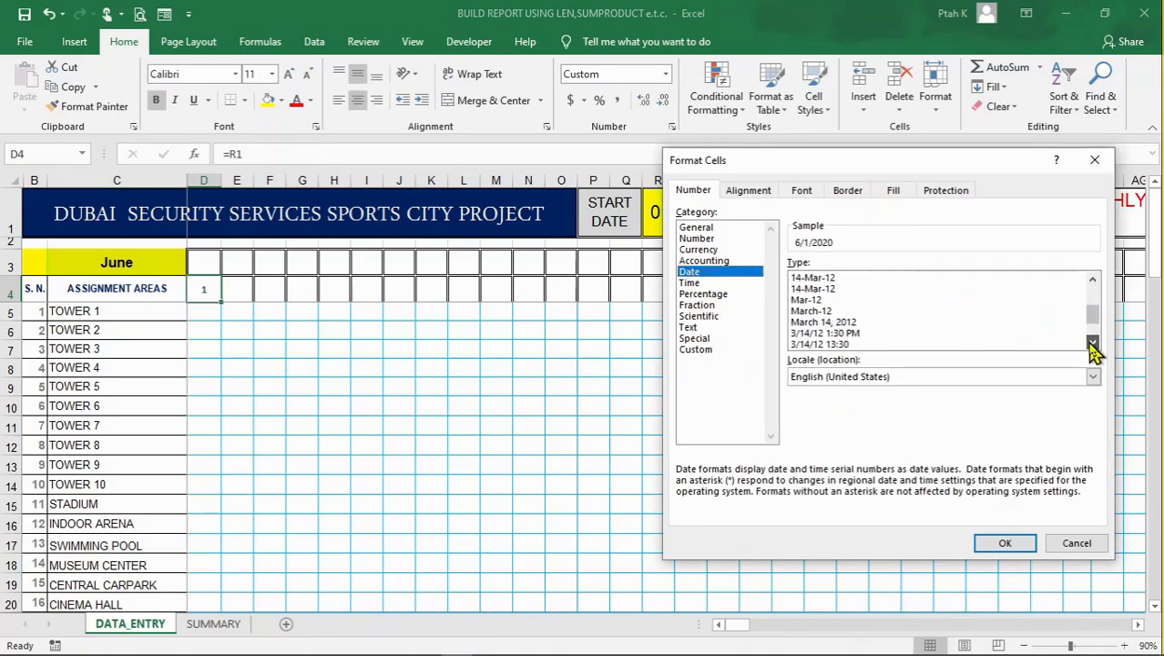
left_click(720, 349)
left_click_drag(1098, 357, 1091, 423)
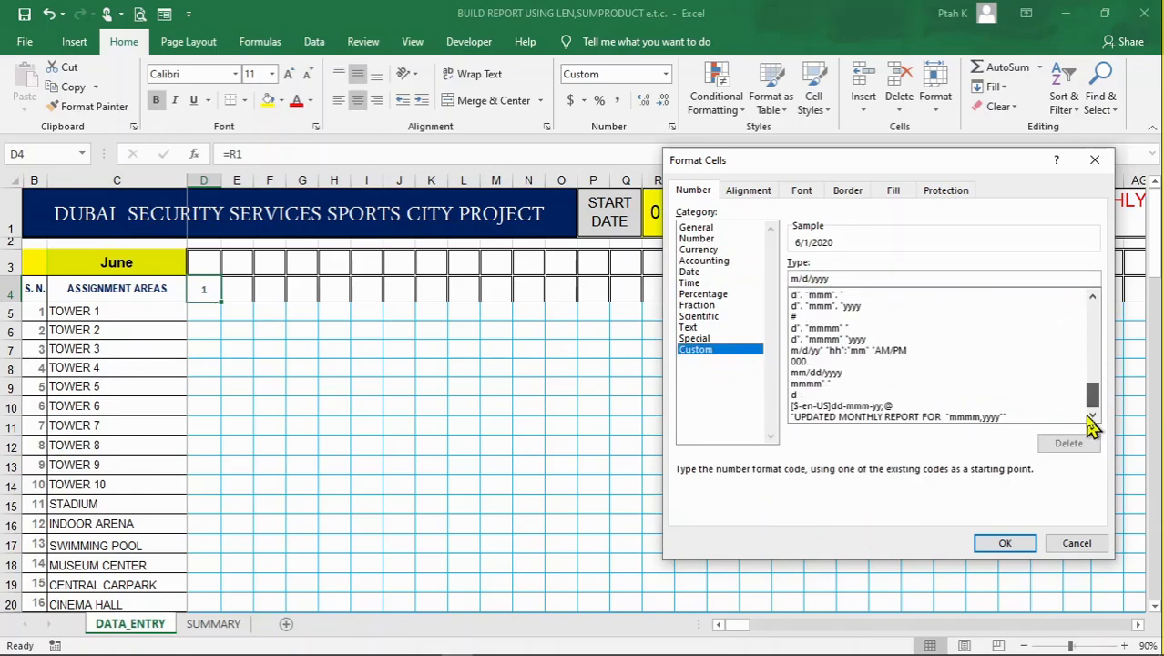
left_click(800, 395)
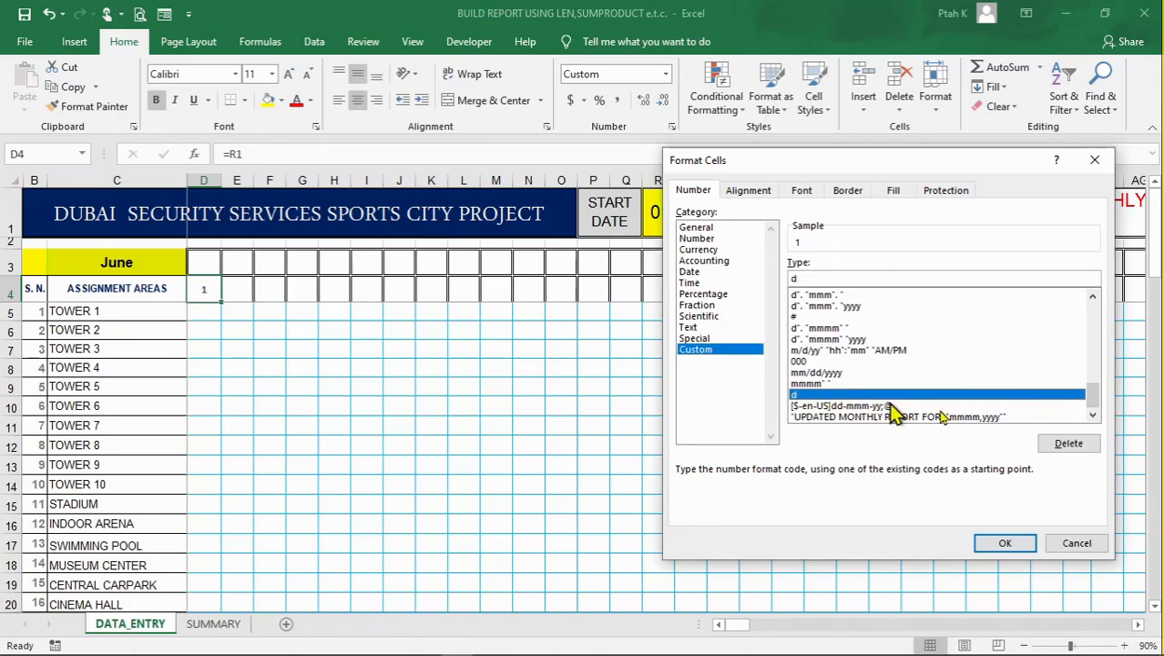
left_click(1076, 543)
left_click(264, 344)
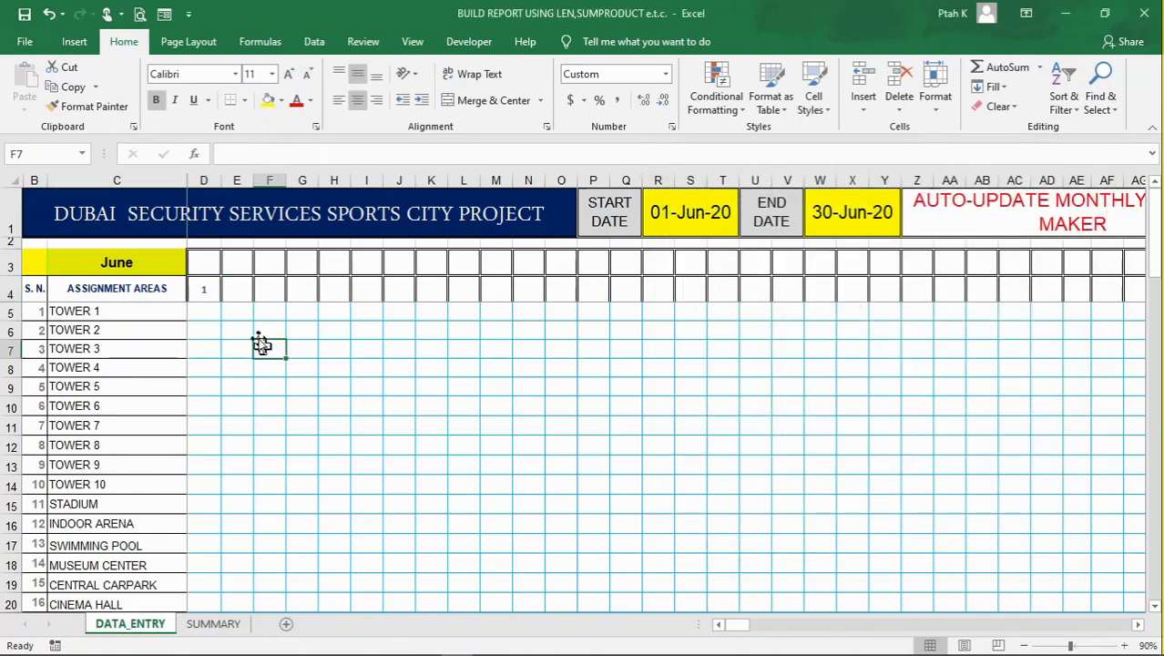
Enter the formula =IF(W1>D4,D4+1,"") in cell E4 to produce the next day up to the end date
left_click(203, 291)
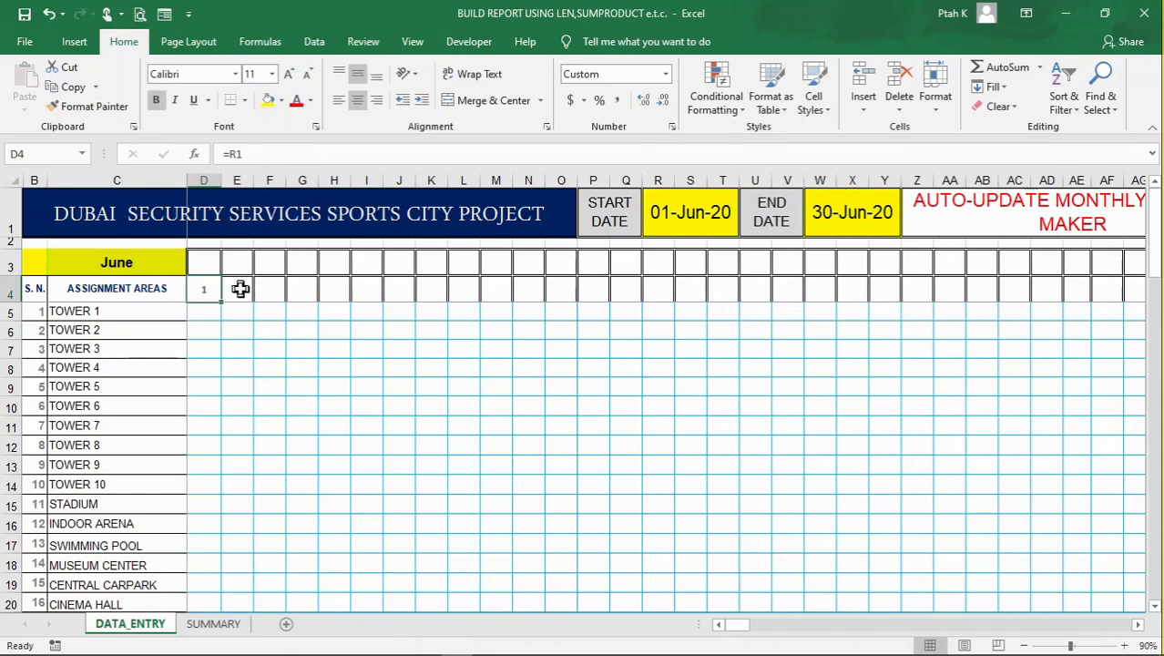
left_click(235, 288)
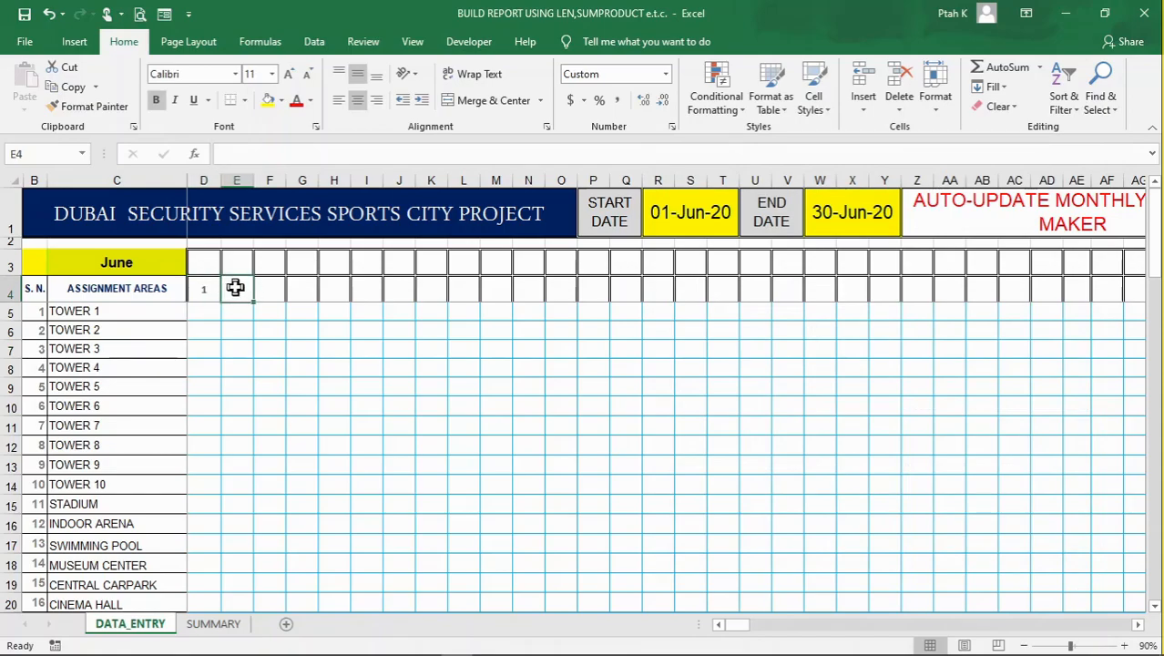
type("=")
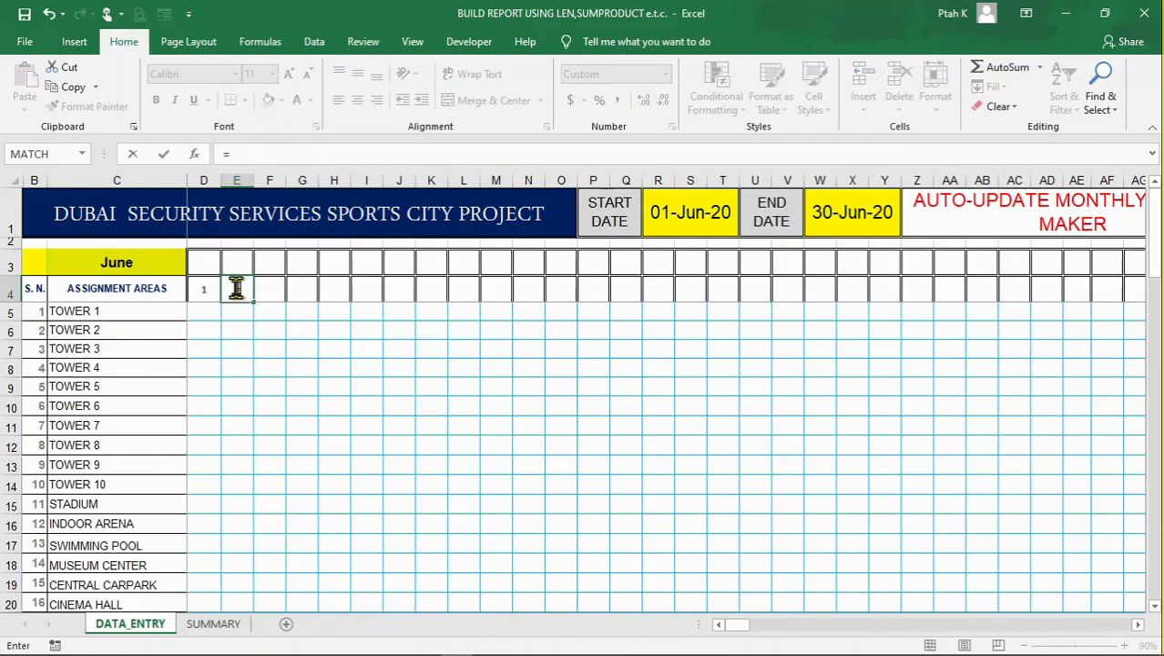
type("IF")
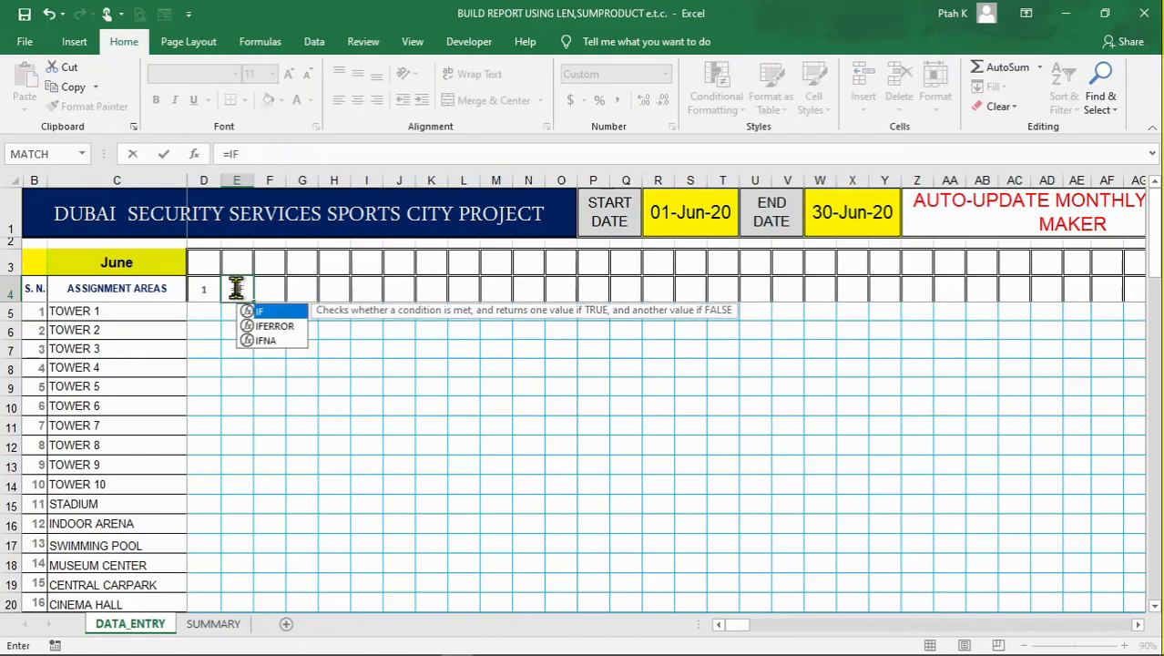
type("(")
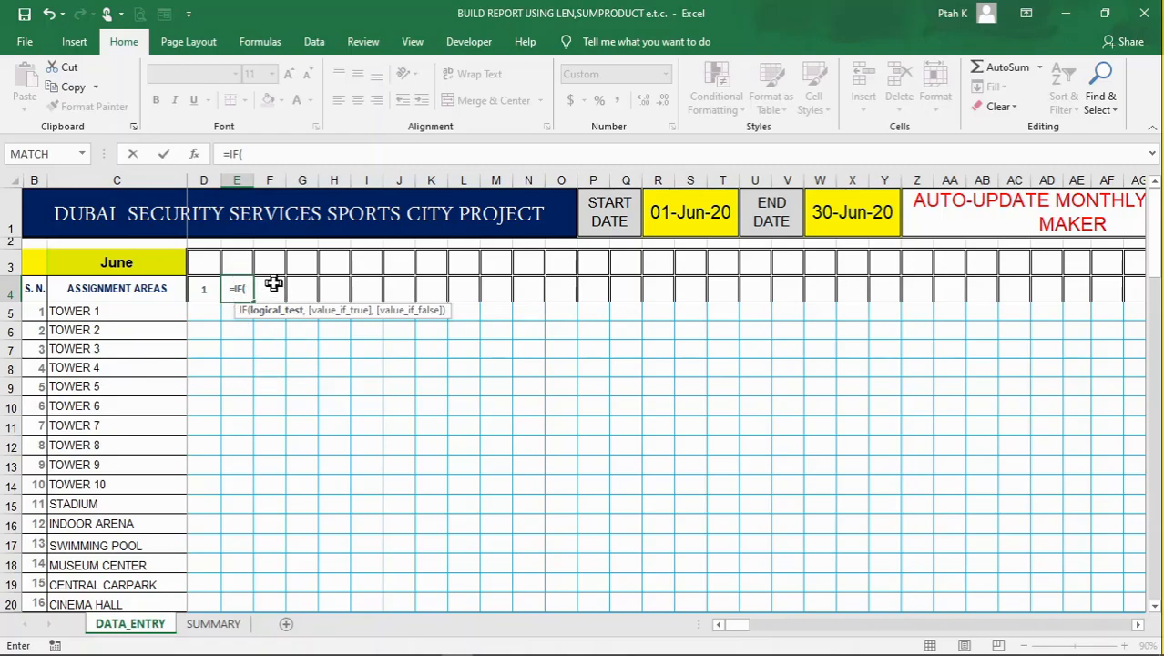
left_click(836, 212)
type(">")
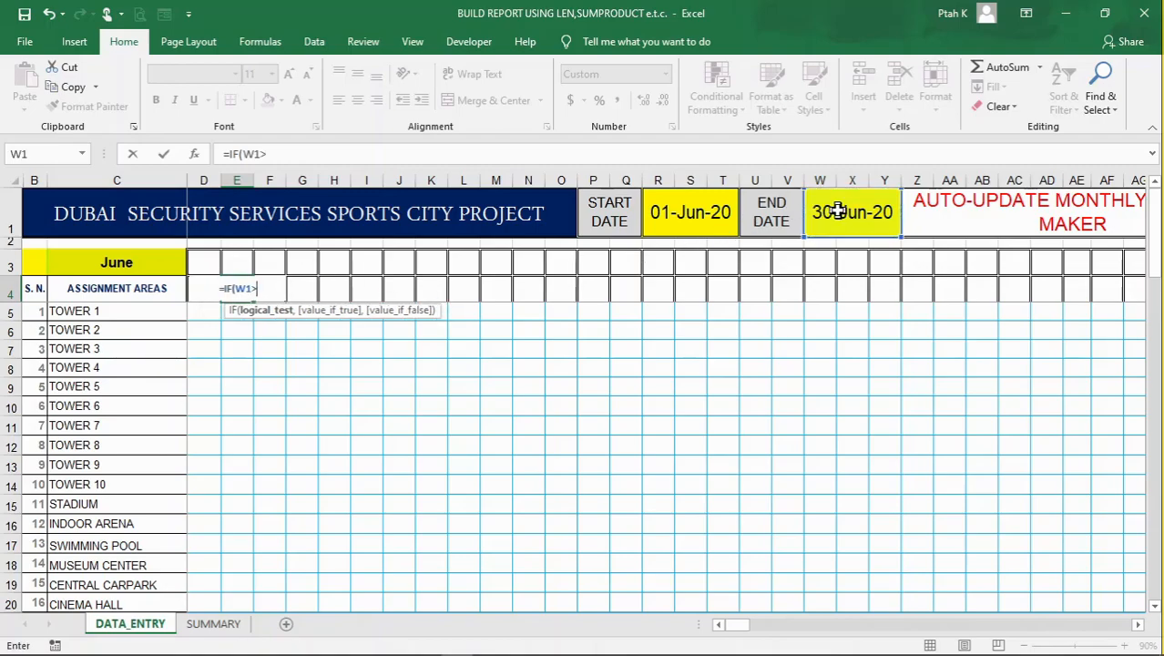
left_click(199, 291)
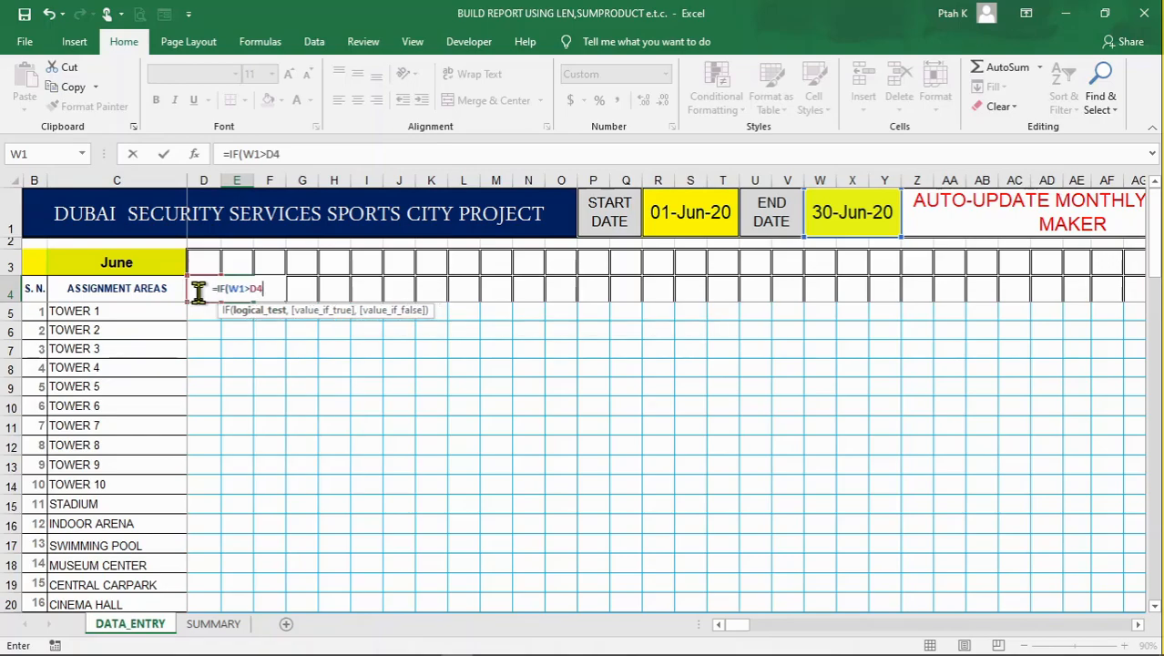
type(",")
left_click(199, 290)
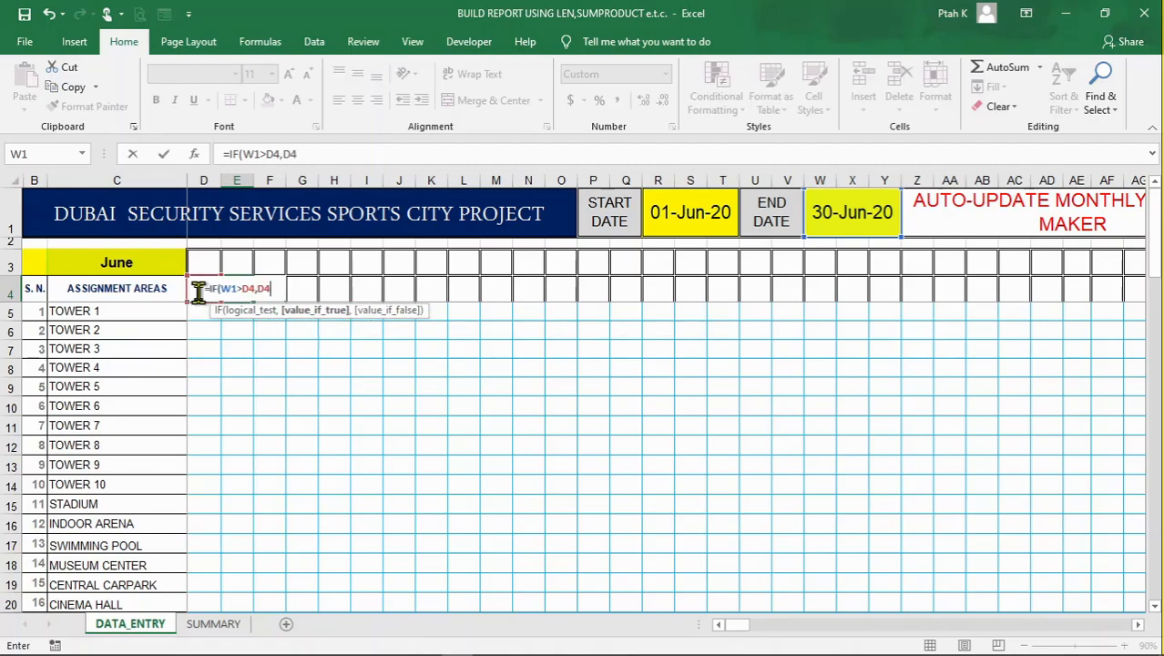
type("+1")
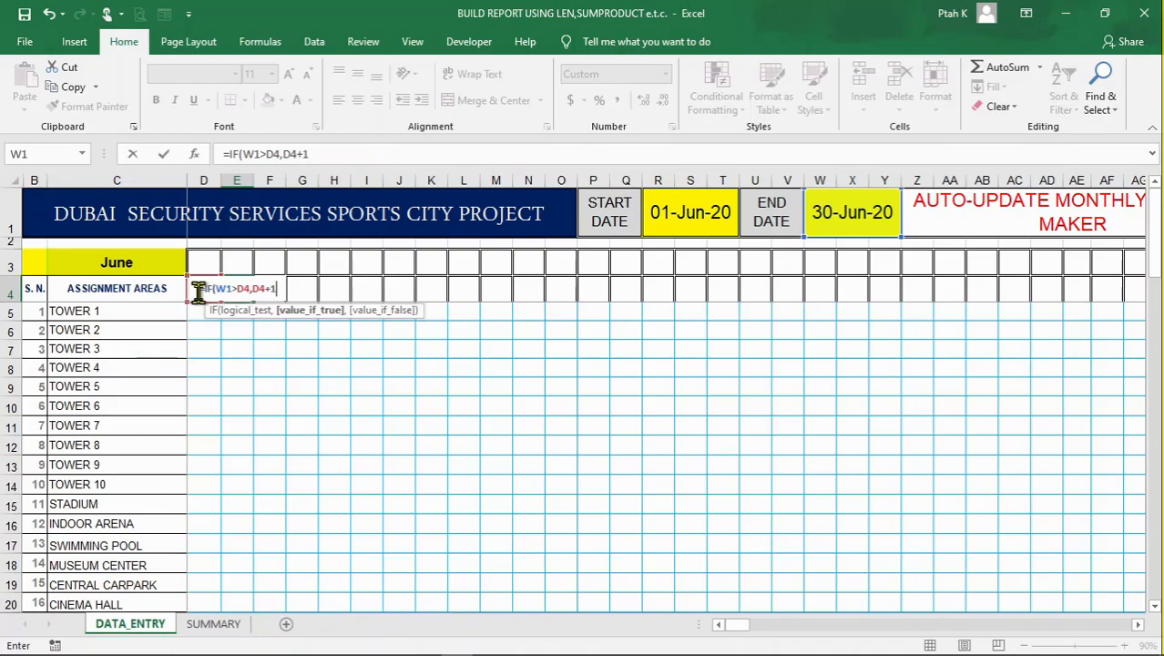
type(",\"\"")
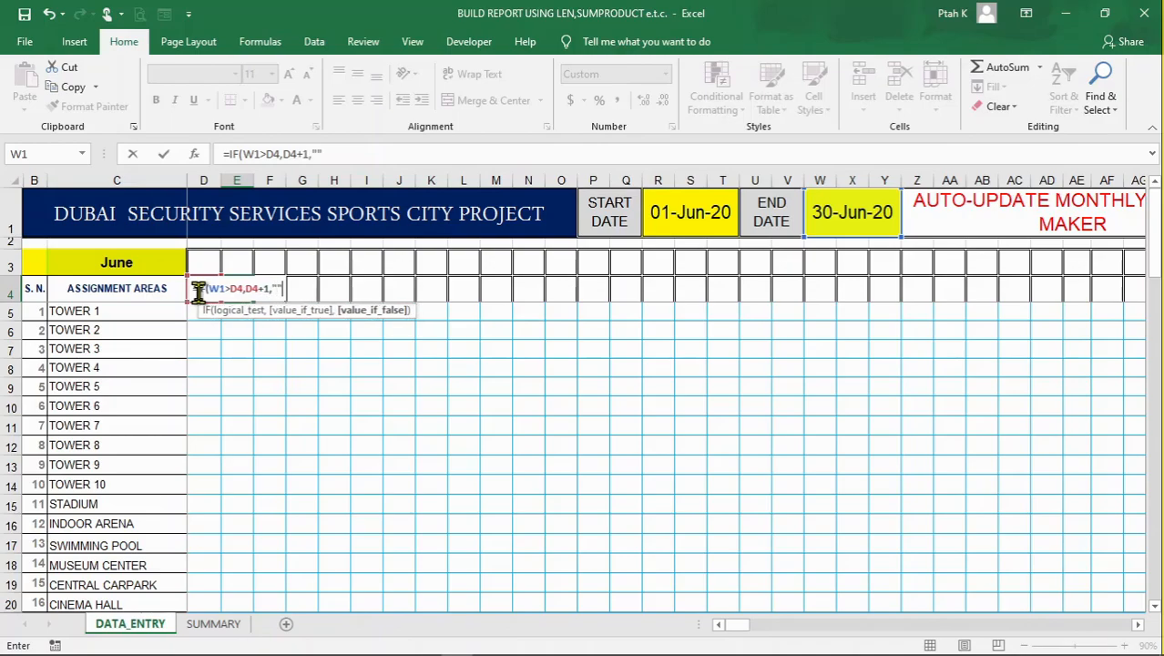
type(")")
key("Return")
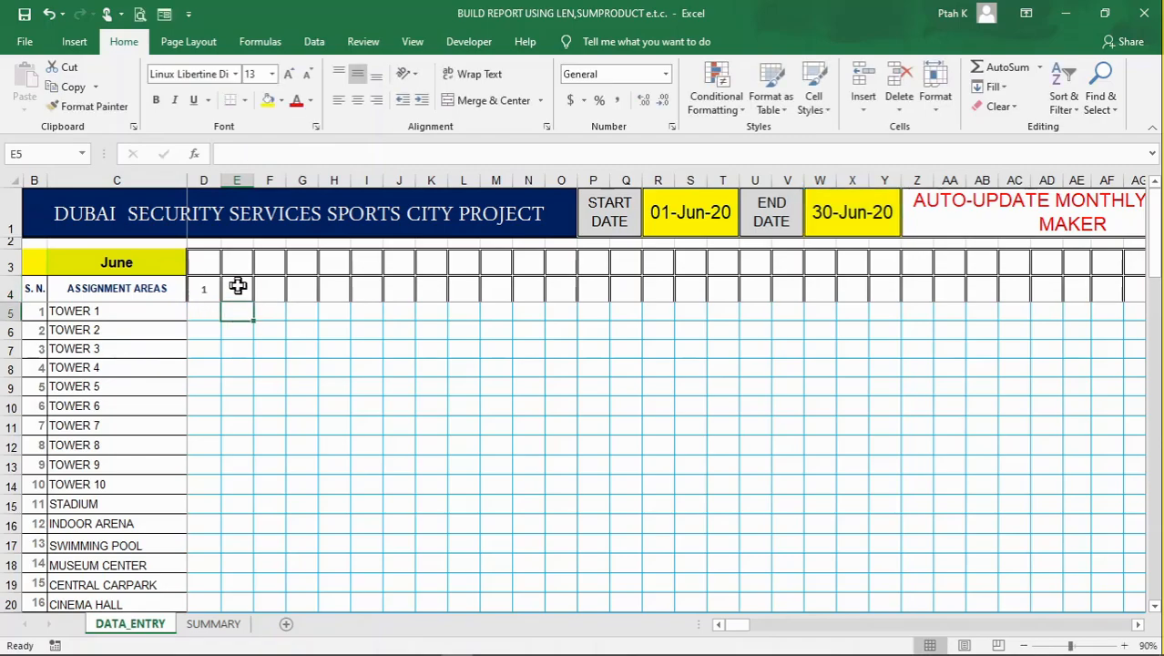
Make the end date reference in E4's formula absolute, as =IF($W$1>D4,D4+1,"")
left_click(237, 289)
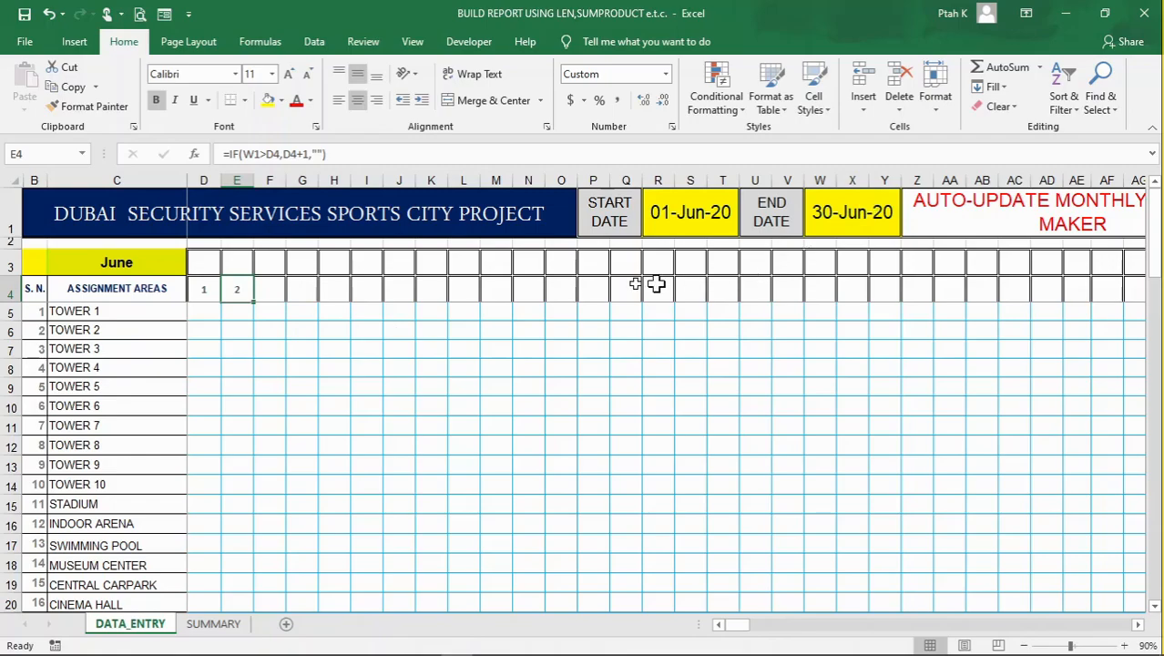
left_click(250, 153)
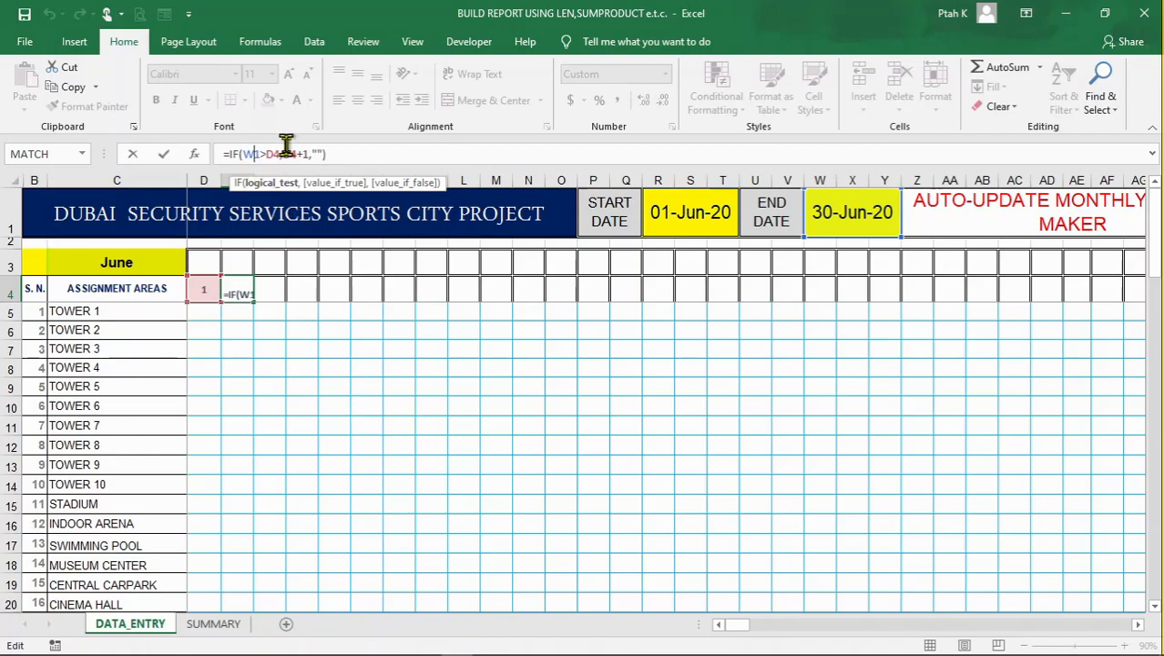
key("F4")
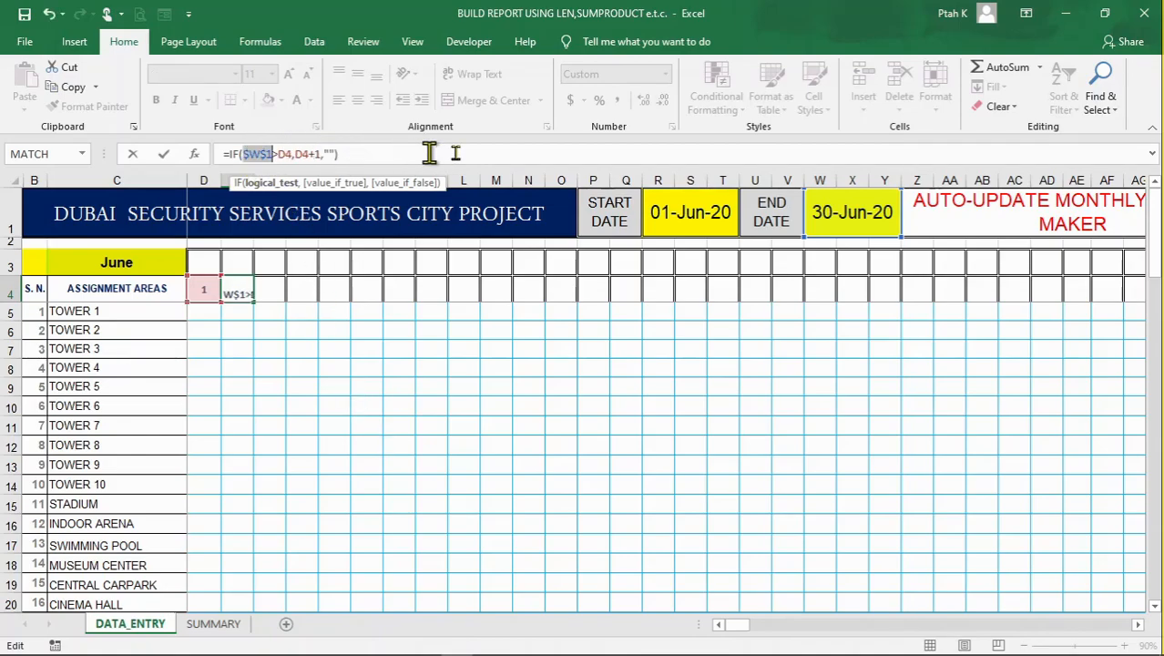
key("Return")
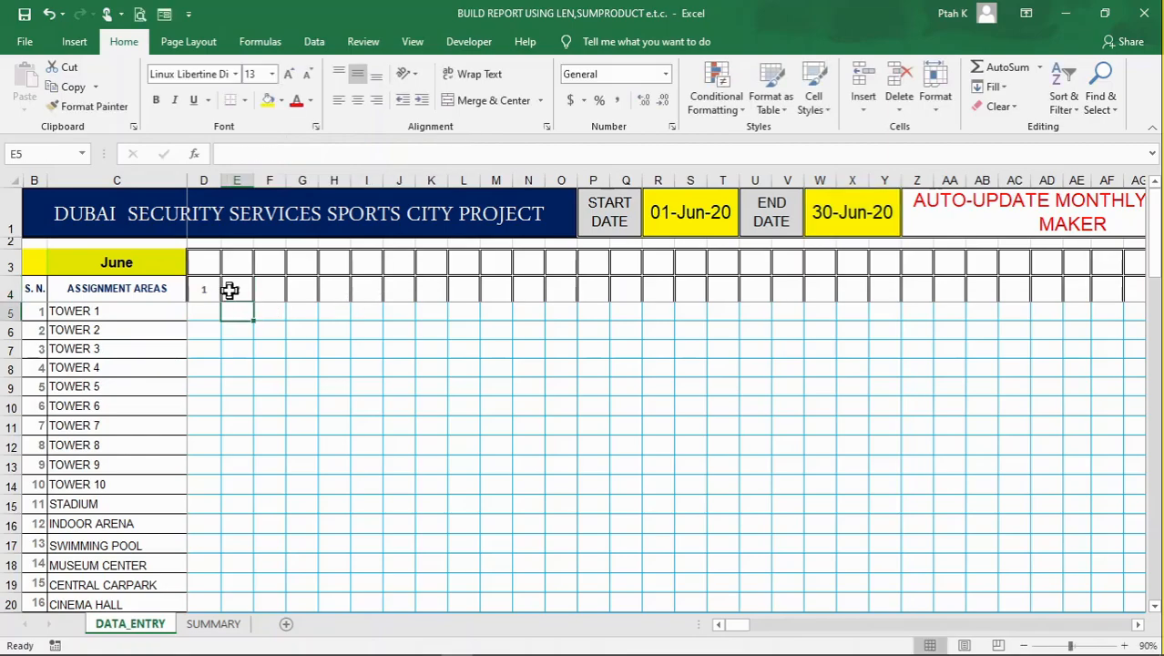
Fill the E4 formula across the date header row through AH4
left_click(234, 291)
left_click_drag(256, 300, 530, 291)
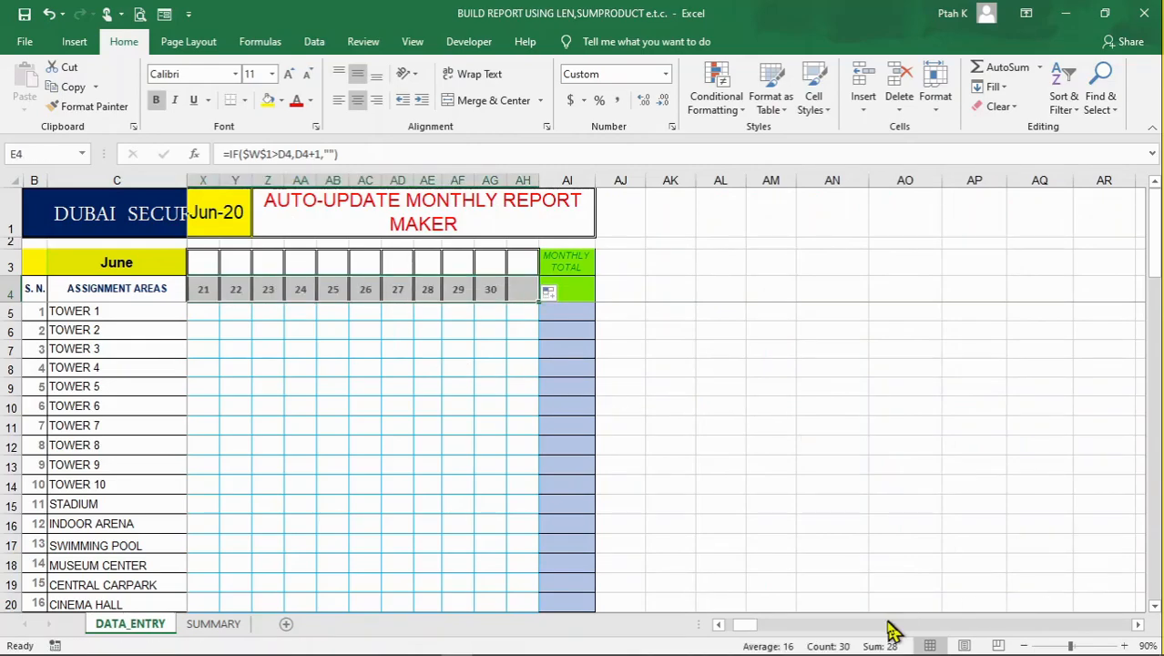
left_click_drag(745, 625, 734, 625)
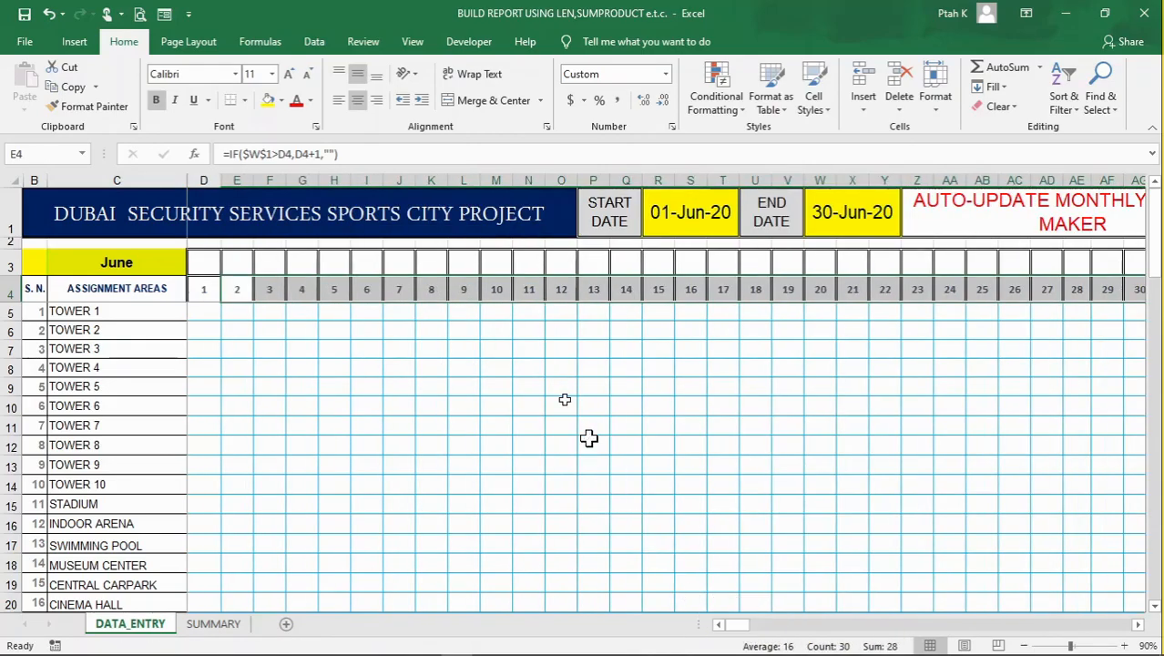
left_click(429, 406)
left_click(623, 405)
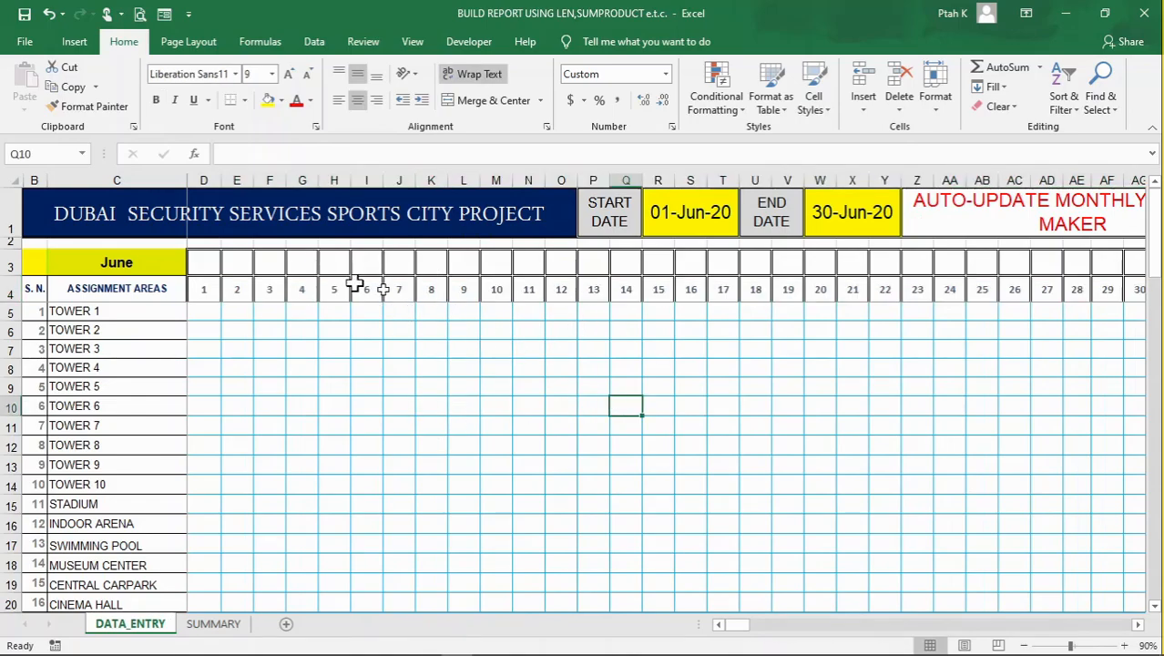
Enter the formula =TEXT(D4,"DDD") in cell D3 to show the abbreviated weekday of the date below
left_click(1023, 645)
left_click(329, 344)
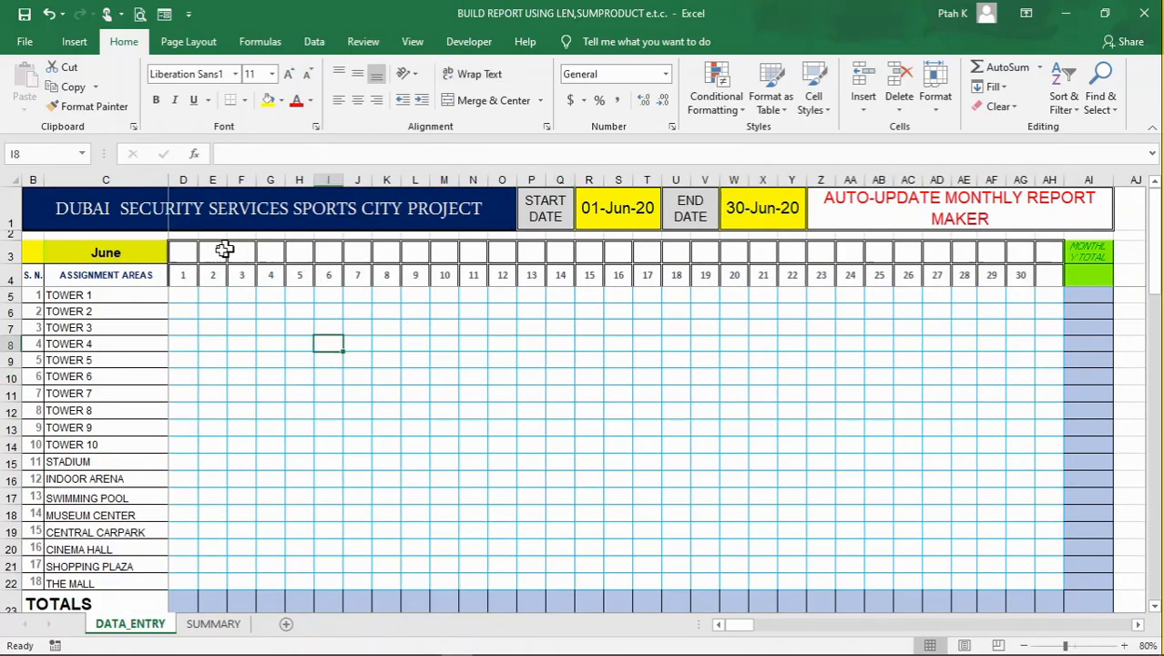
left_click(183, 274)
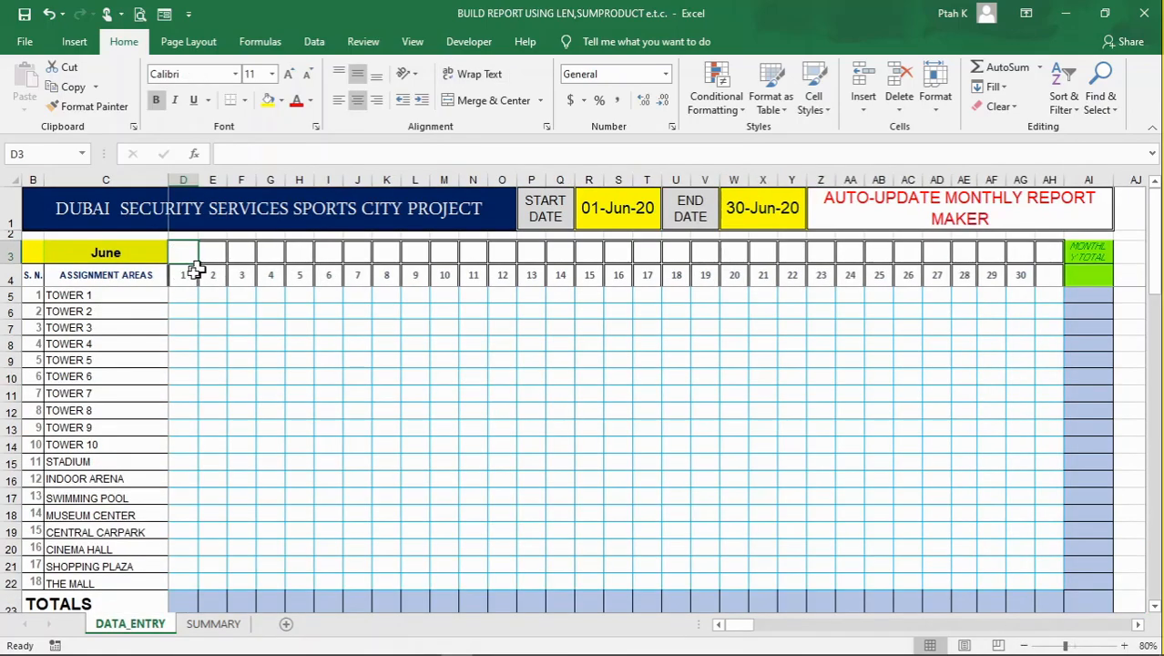
left_click(188, 255)
type("=")
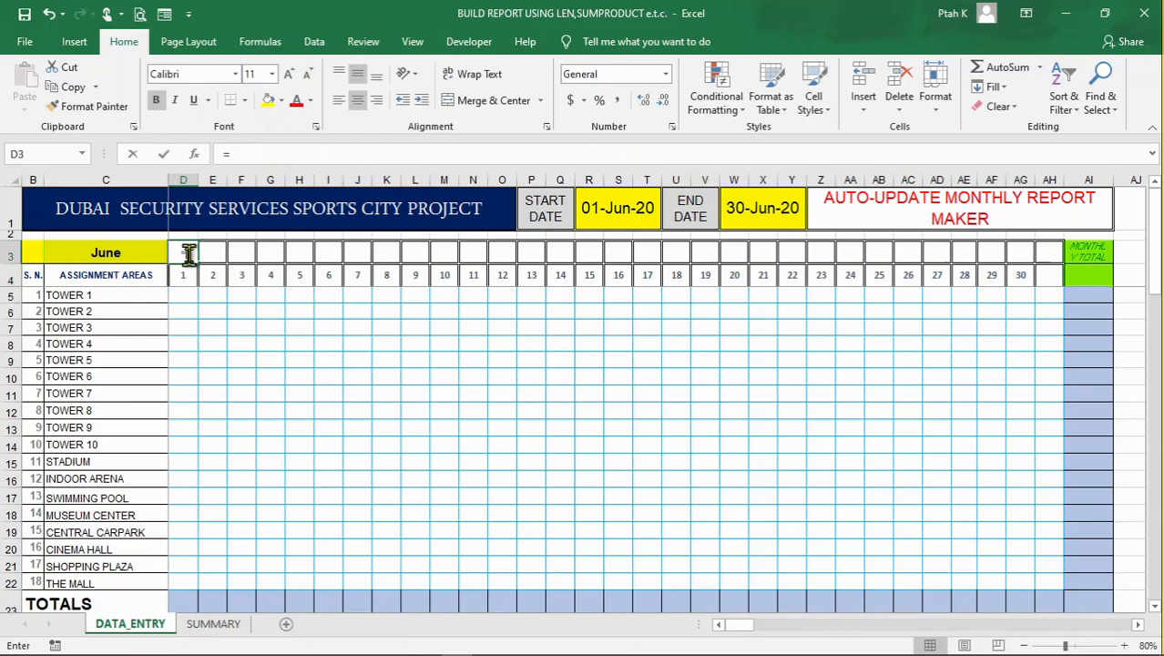
type("TEXT")
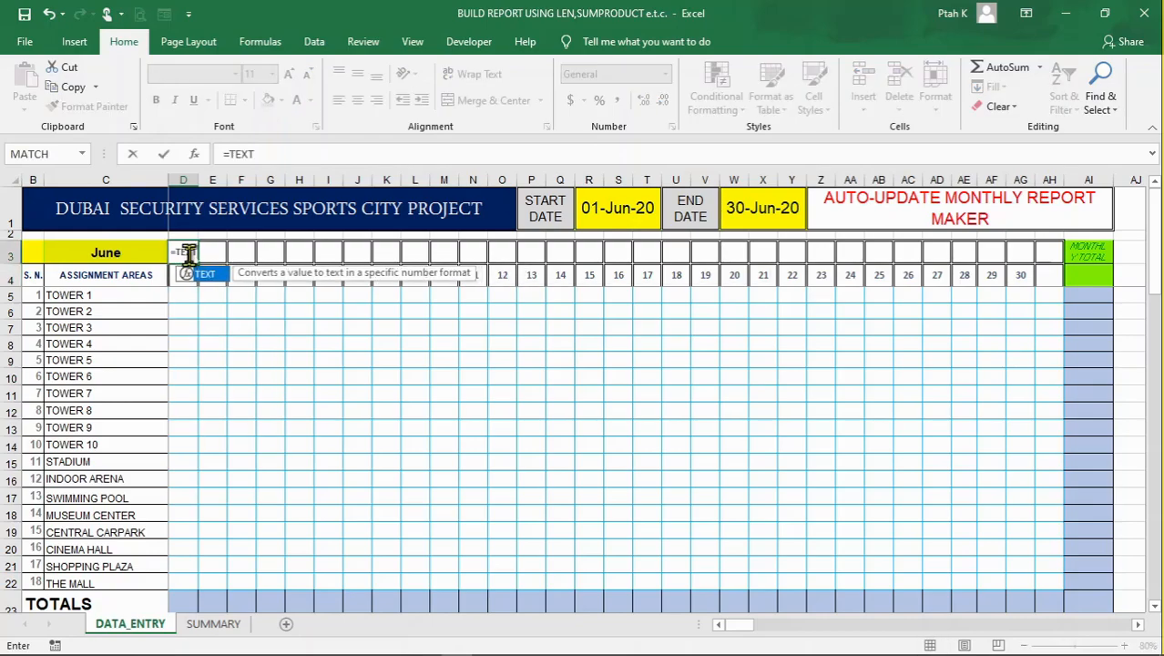
type("(")
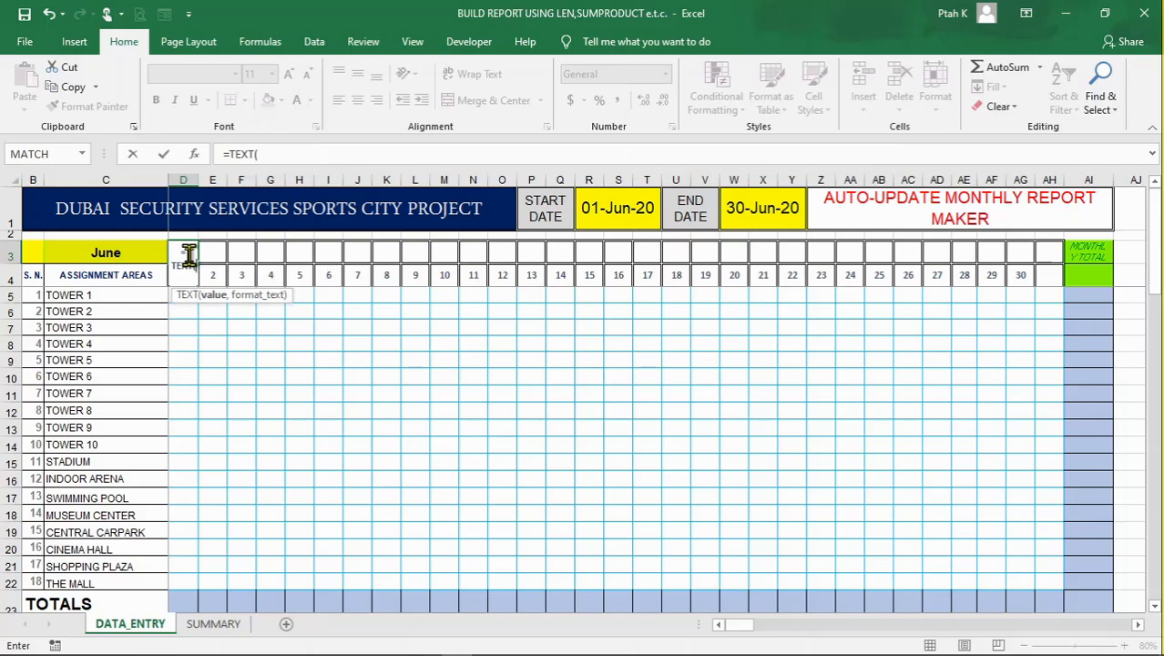
left_click(273, 154)
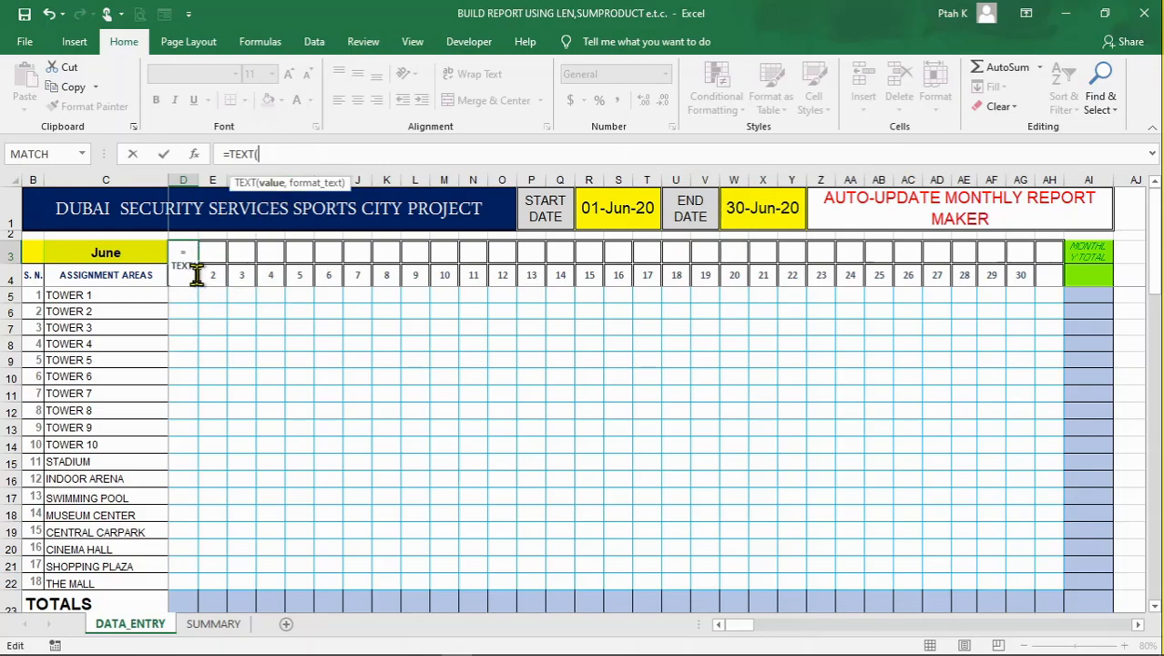
left_click(196, 273)
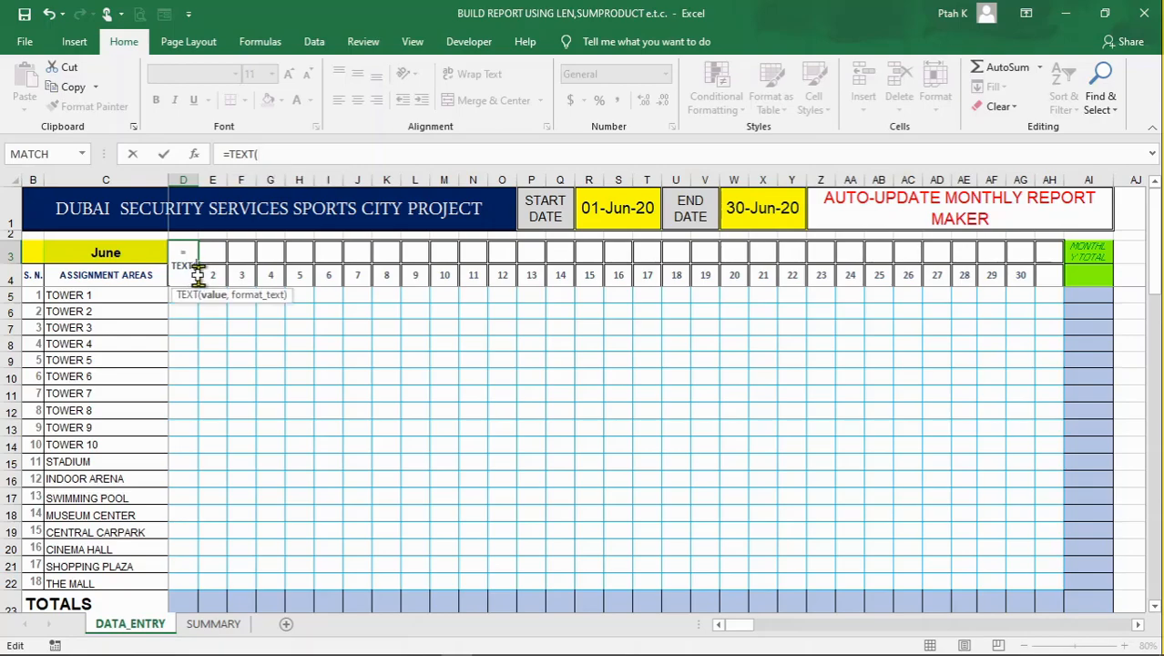
left_click(288, 153)
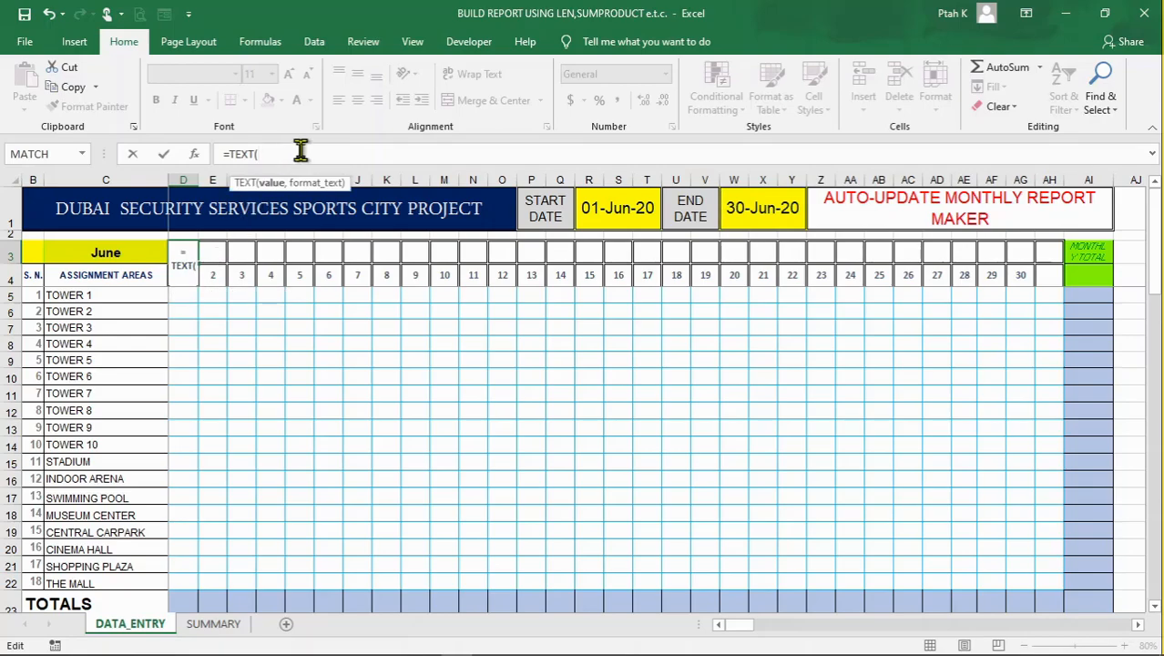
type("D4,\"")
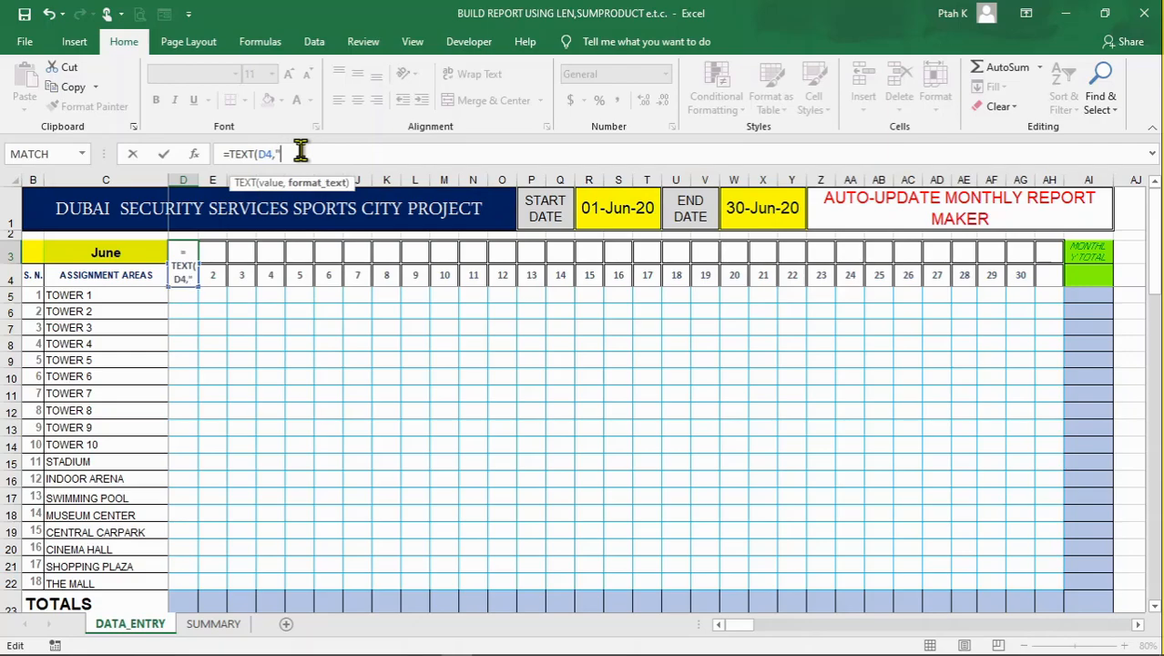
type("DDD\")")
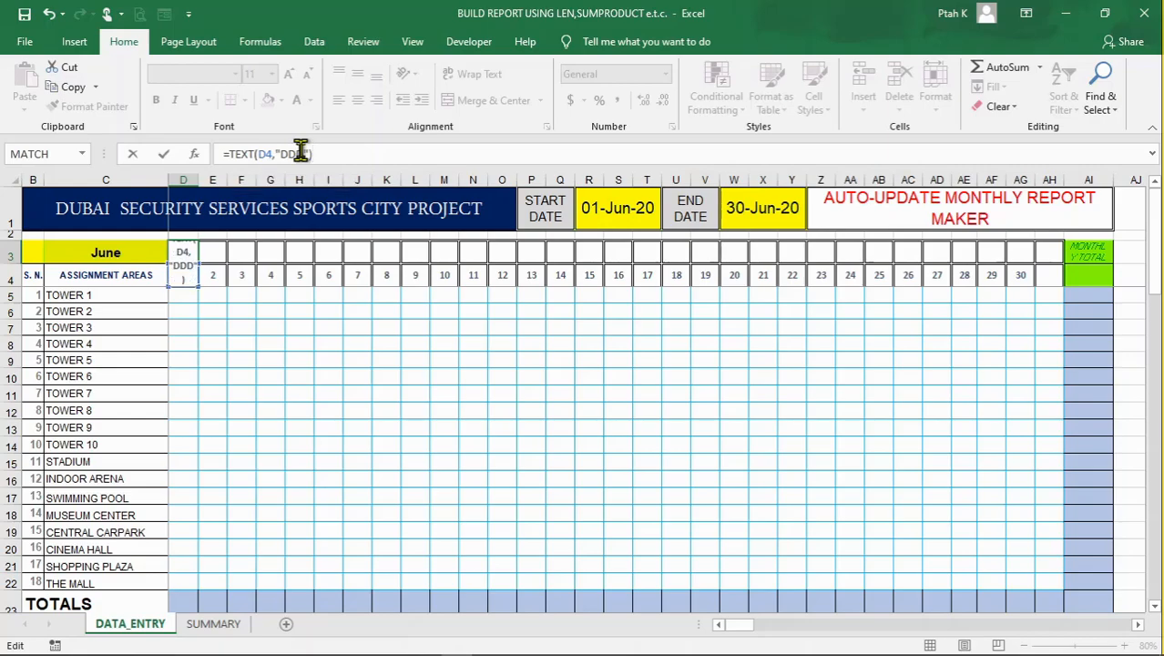
key("Return")
left_click(244, 343)
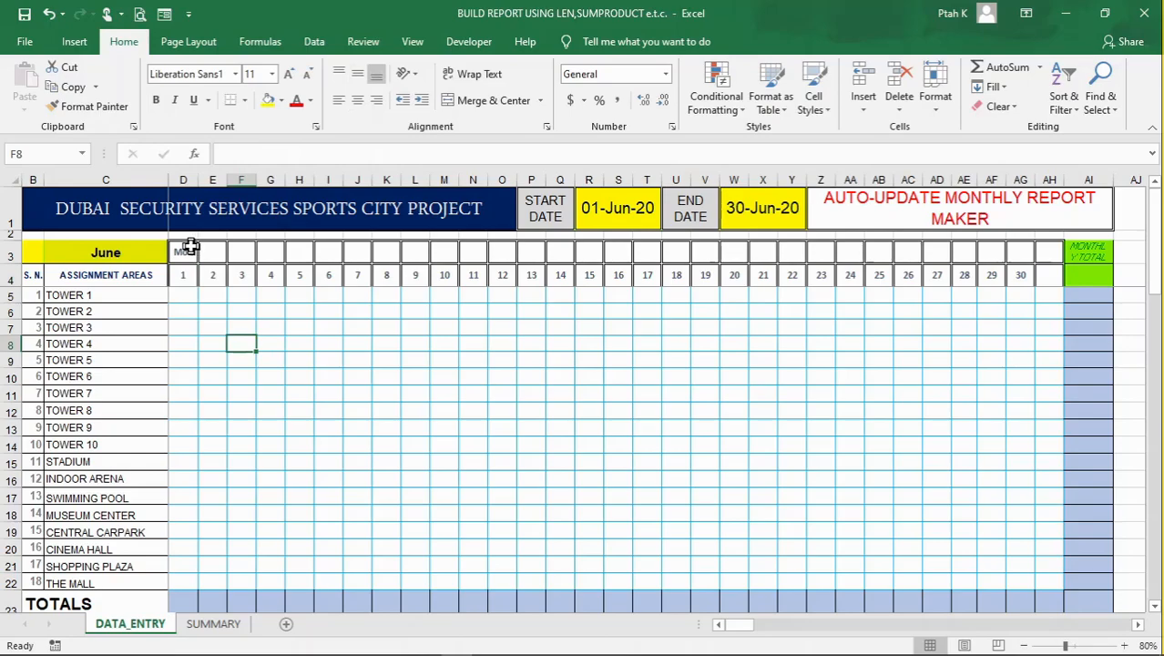
Fill the weekday formula from D3 across the day header row through AH3
left_click(187, 248)
left_click_drag(199, 263, 1057, 279)
left_click(688, 342)
left_click(560, 360)
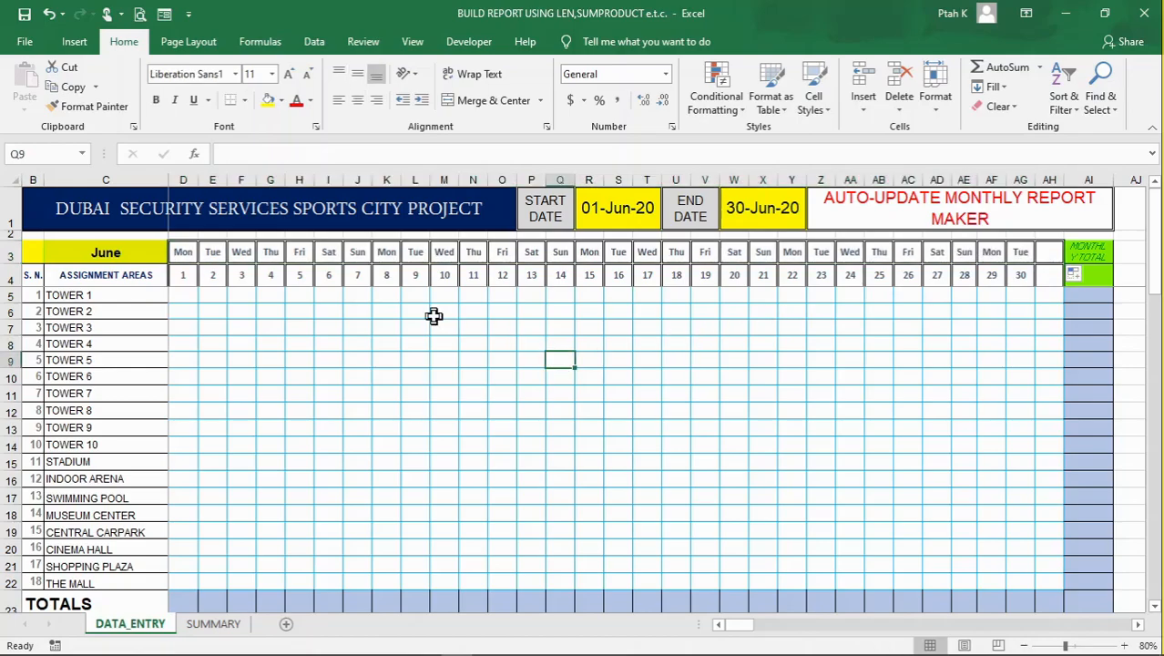
left_click(554, 343)
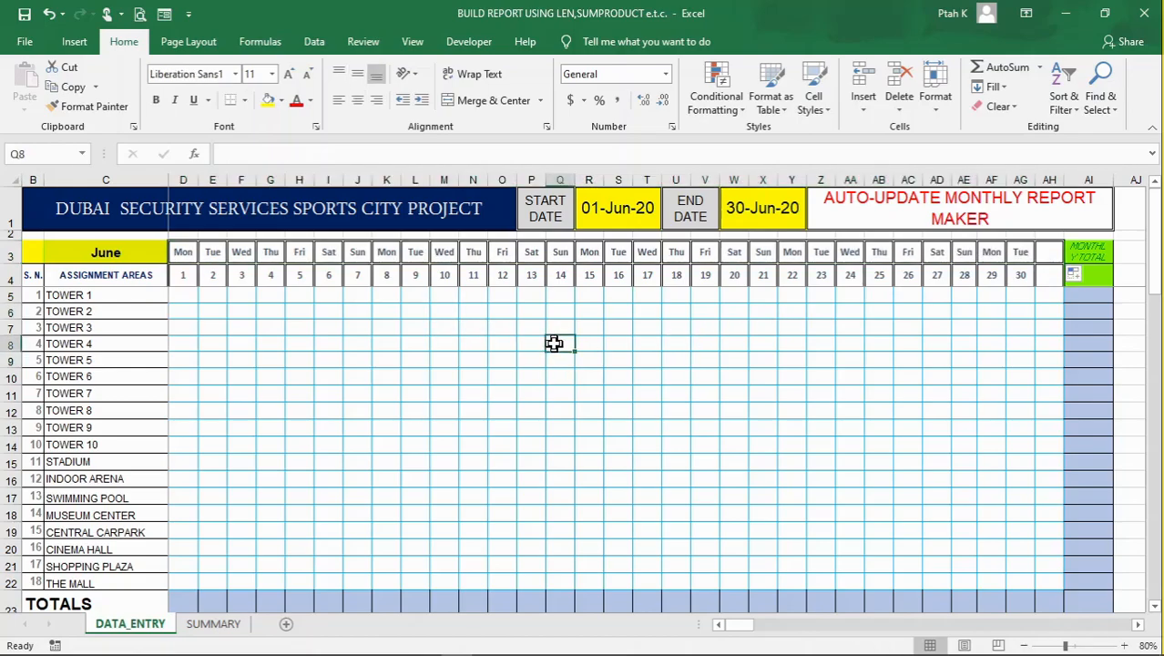
left_click(462, 375)
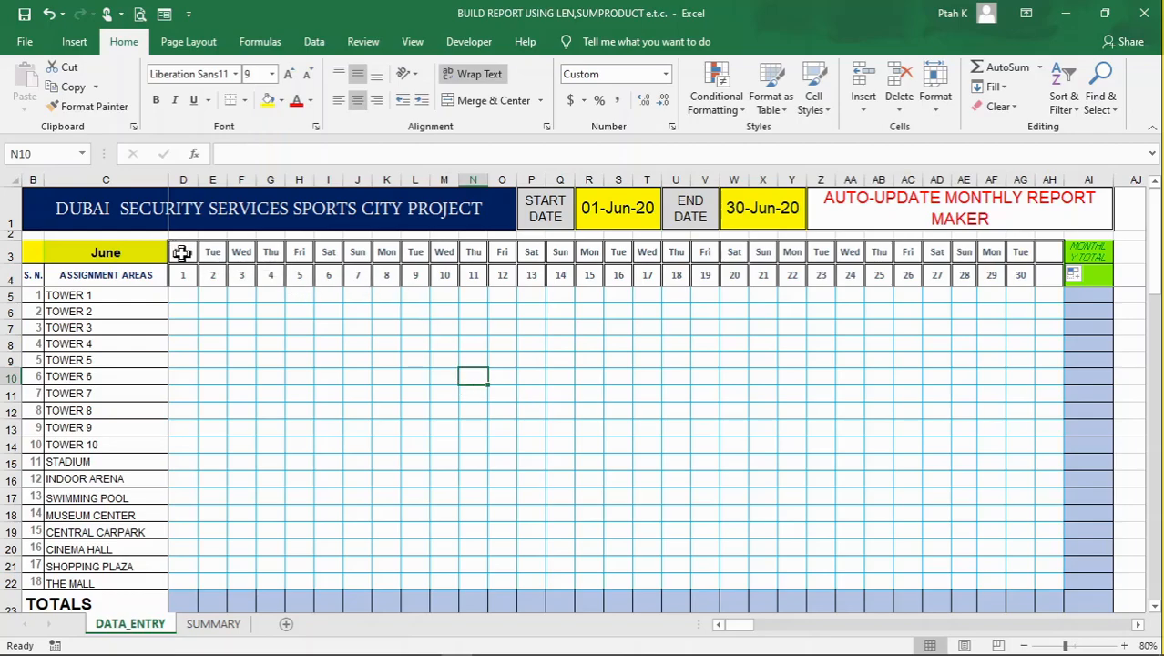
left_click(220, 424)
left_click(455, 441)
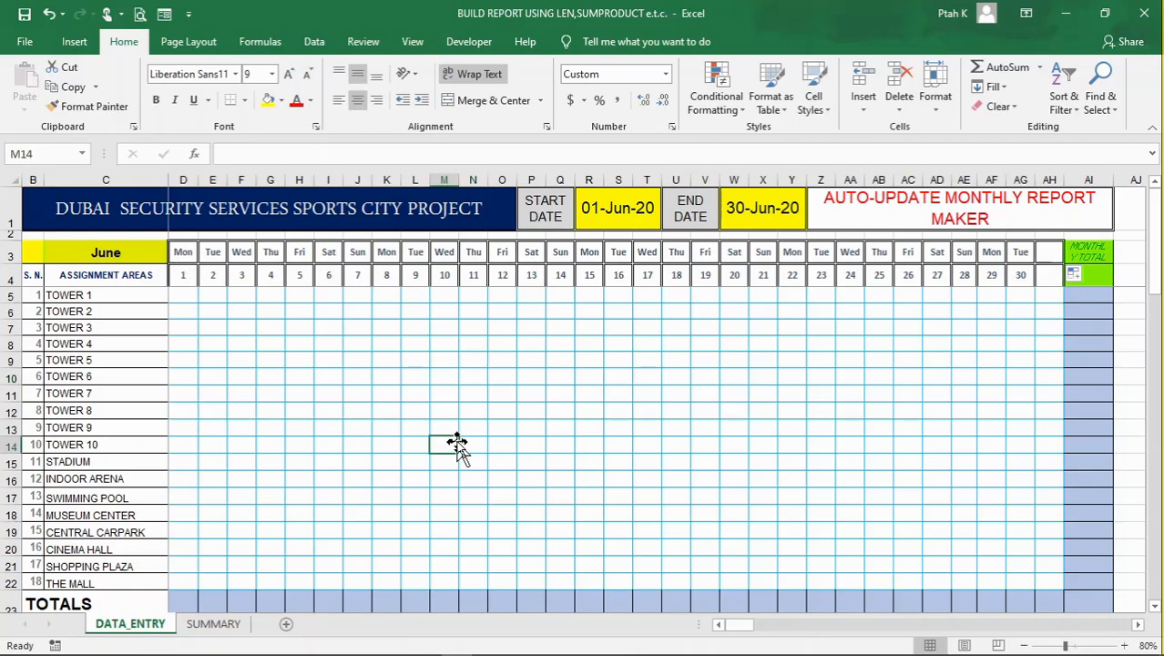
left_click_drag(537, 386, 537, 384)
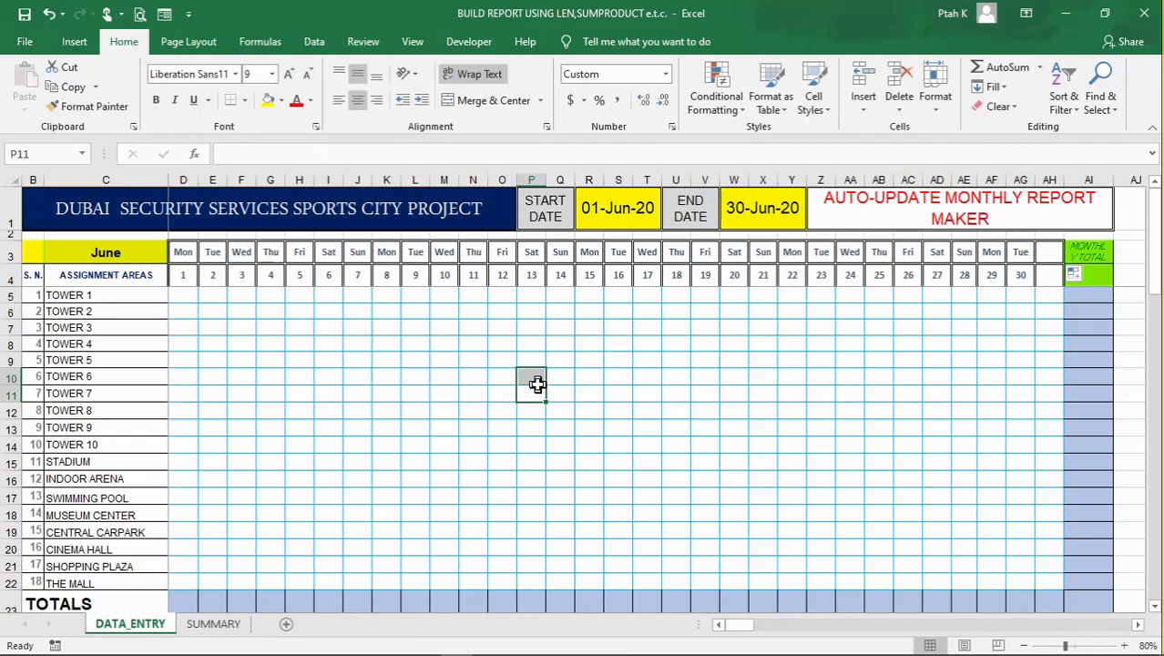
left_click_drag(183, 253, 1041, 276)
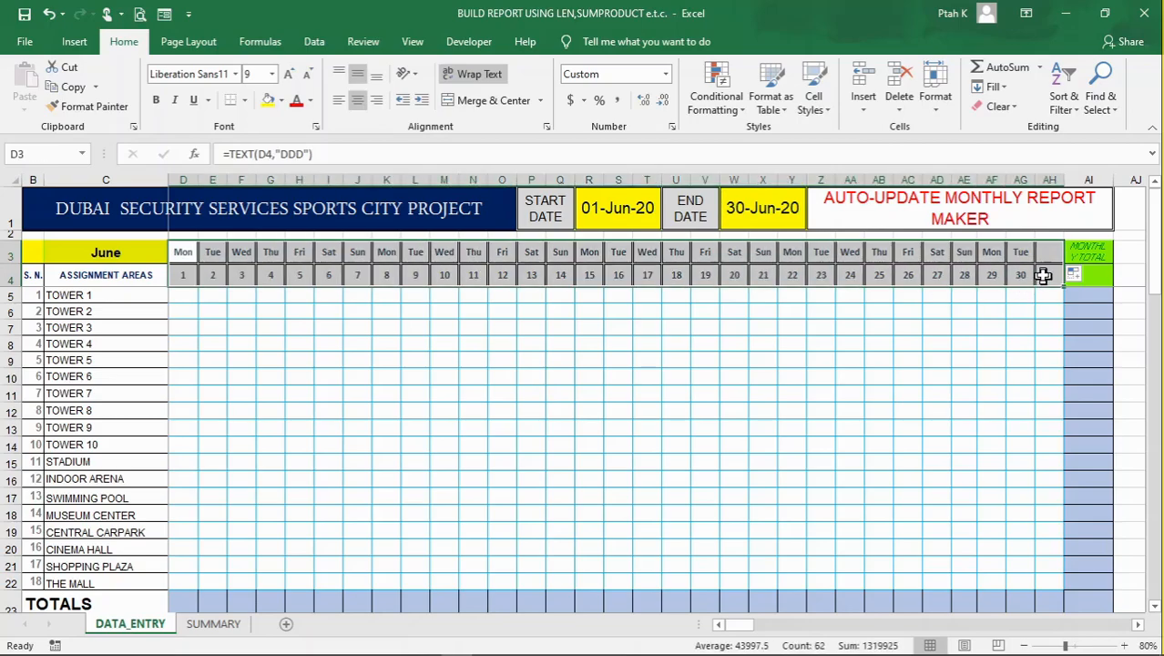
left_click(756, 330)
Start a new conditional formatting rule for D3:AH22 that uses a formula to determine which cells to format
left_click_drag(182, 253, 1050, 581)
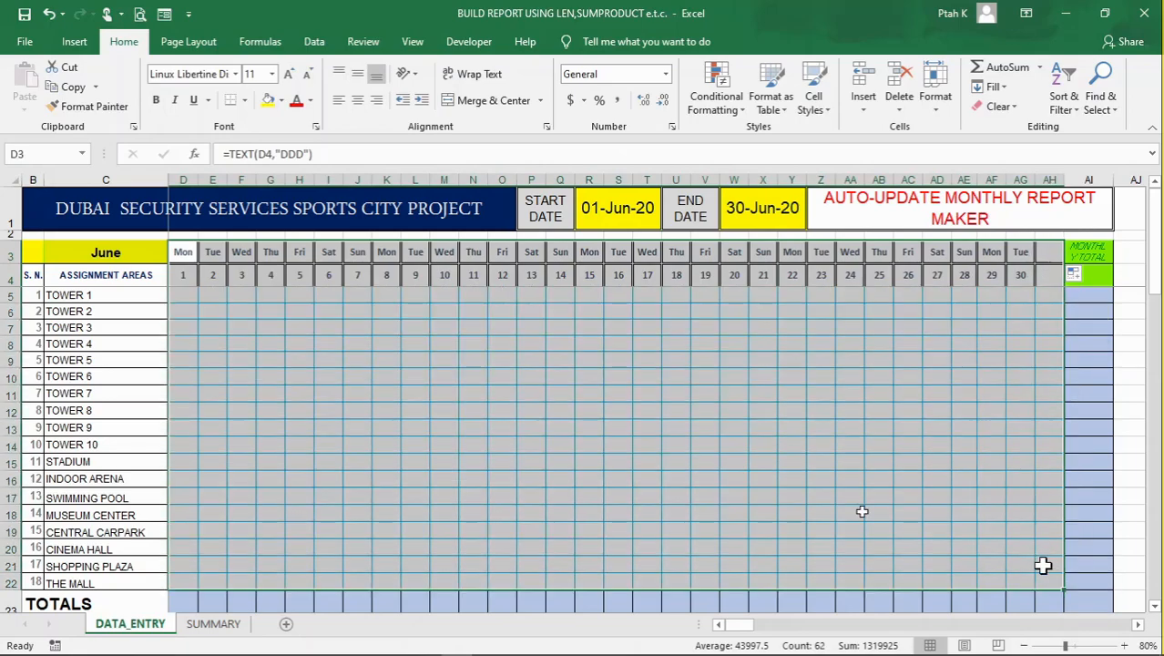
left_click(718, 98)
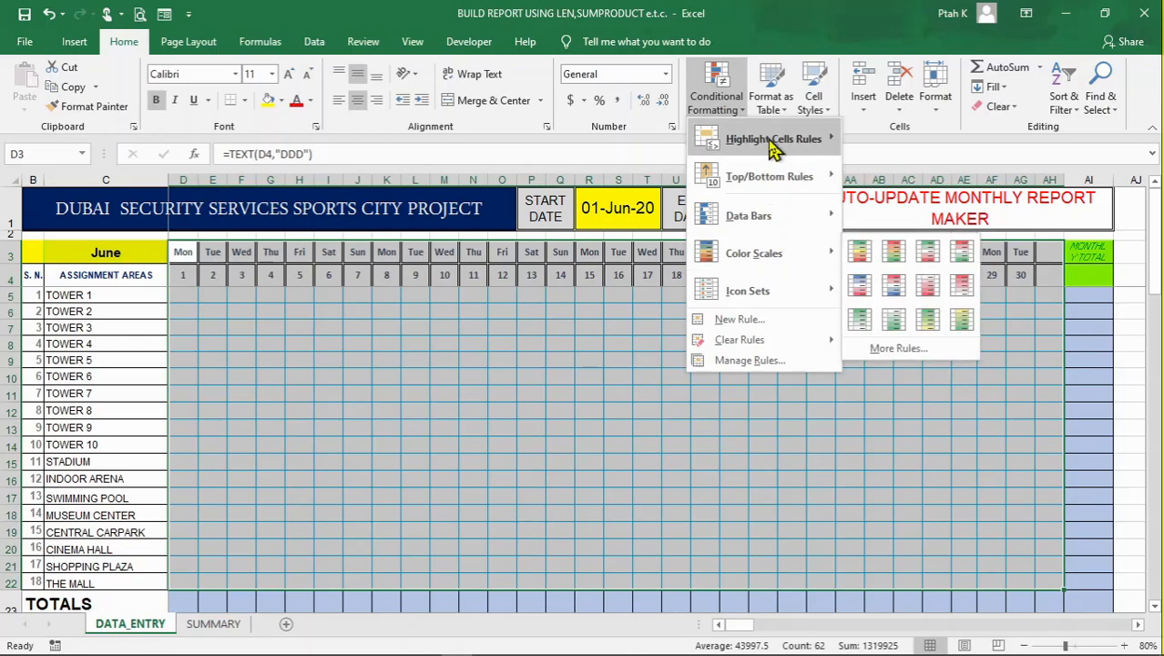
mouse_move(772, 149)
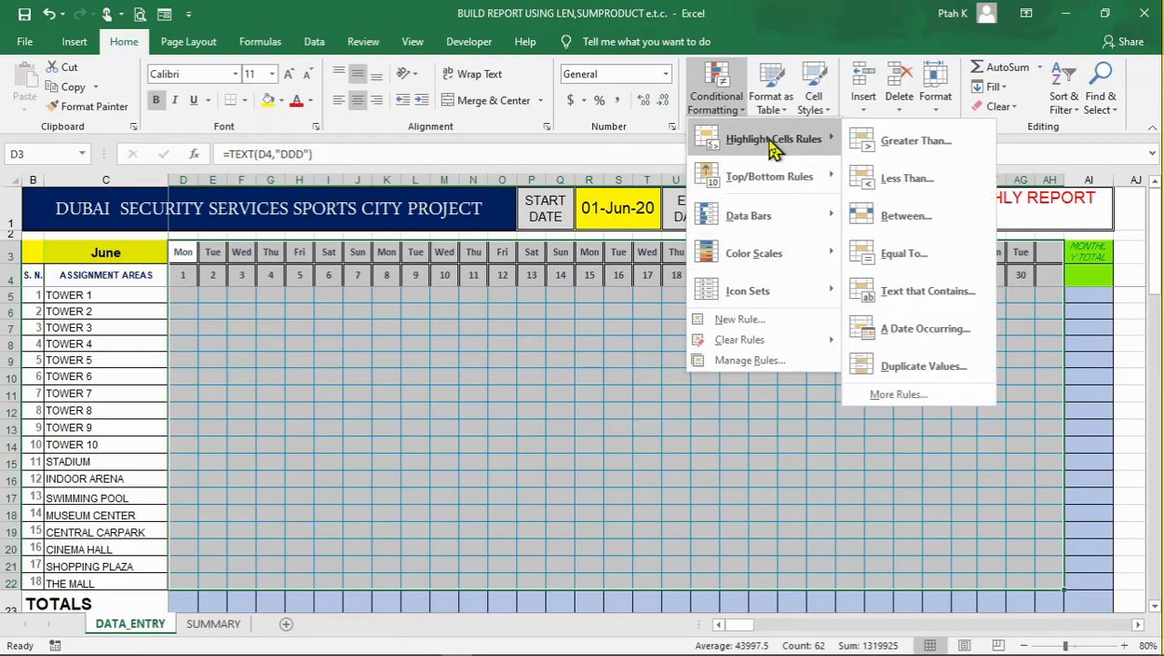
left_click(741, 319)
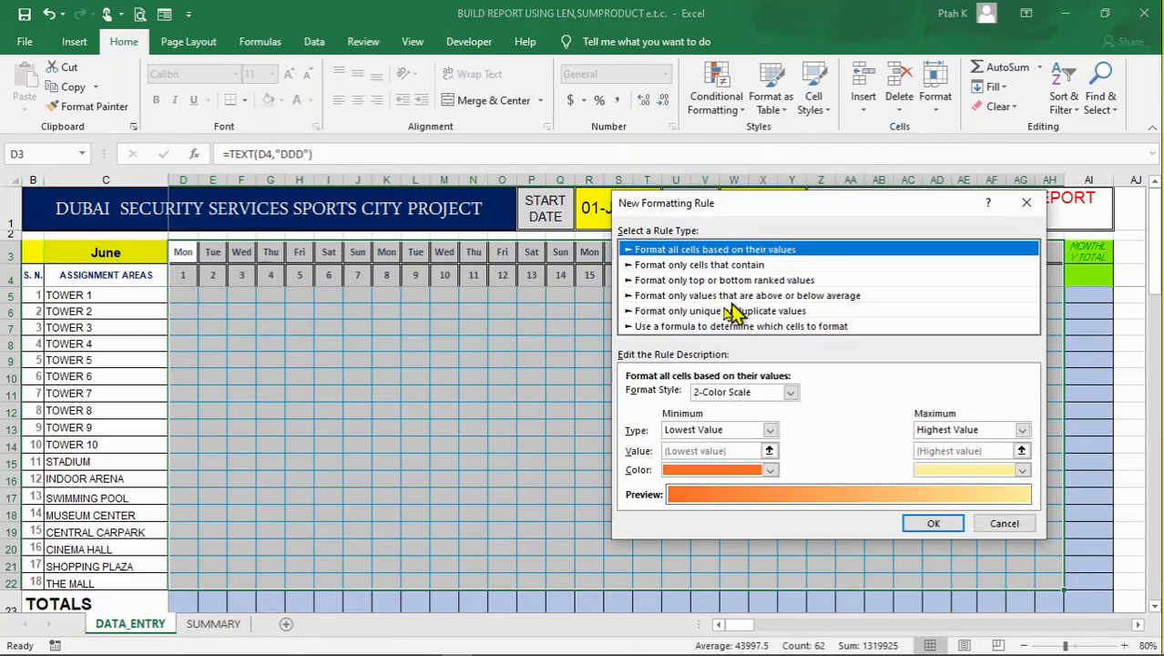
left_click(701, 327)
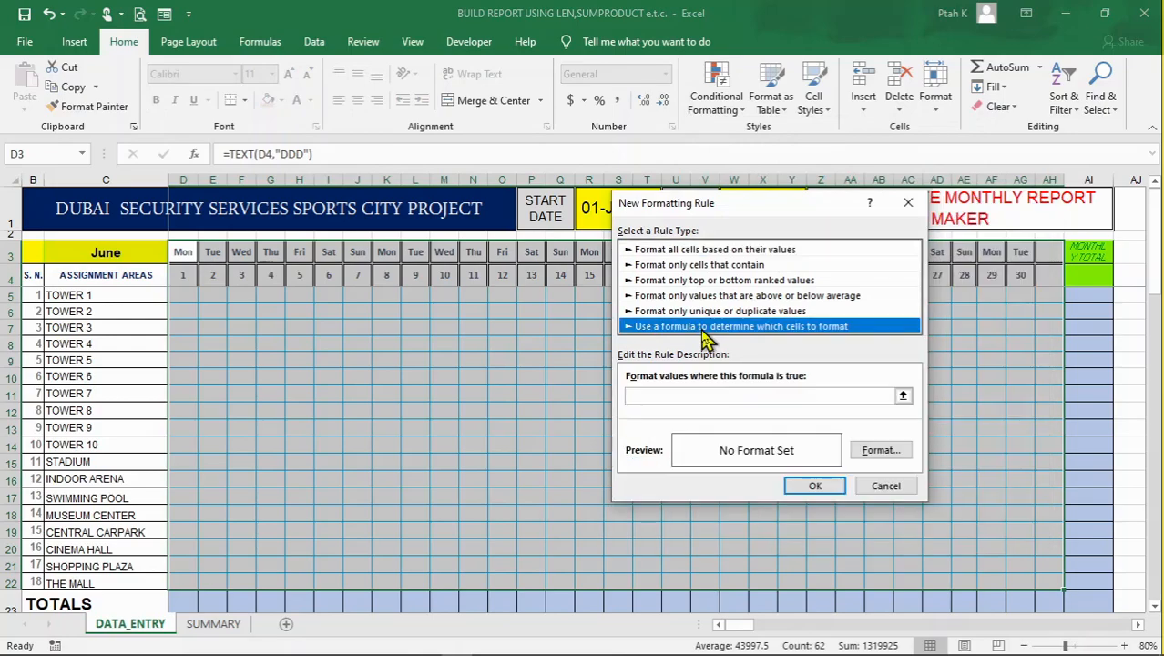
left_click(776, 401)
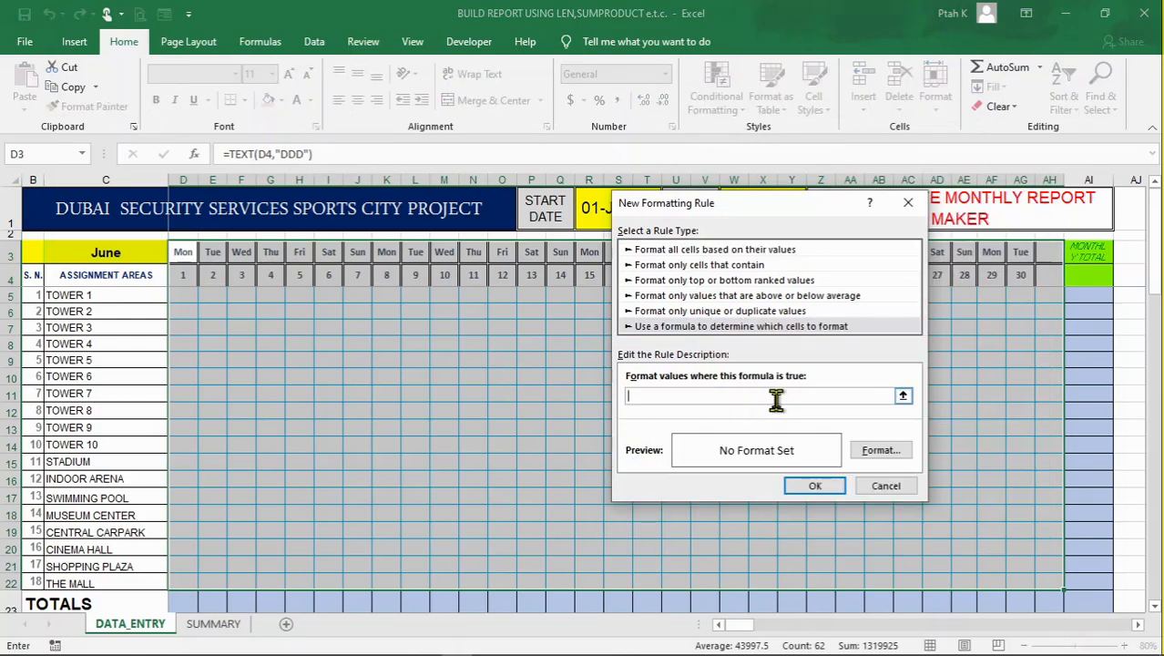
Enter the weekend test =OR(WEEKDAY(D$4,2)=6,WEEKDAY(D$4,2)=7 as the rule's formula, with only the row of D$4 locked
type("=OR(WEEKDAY(")
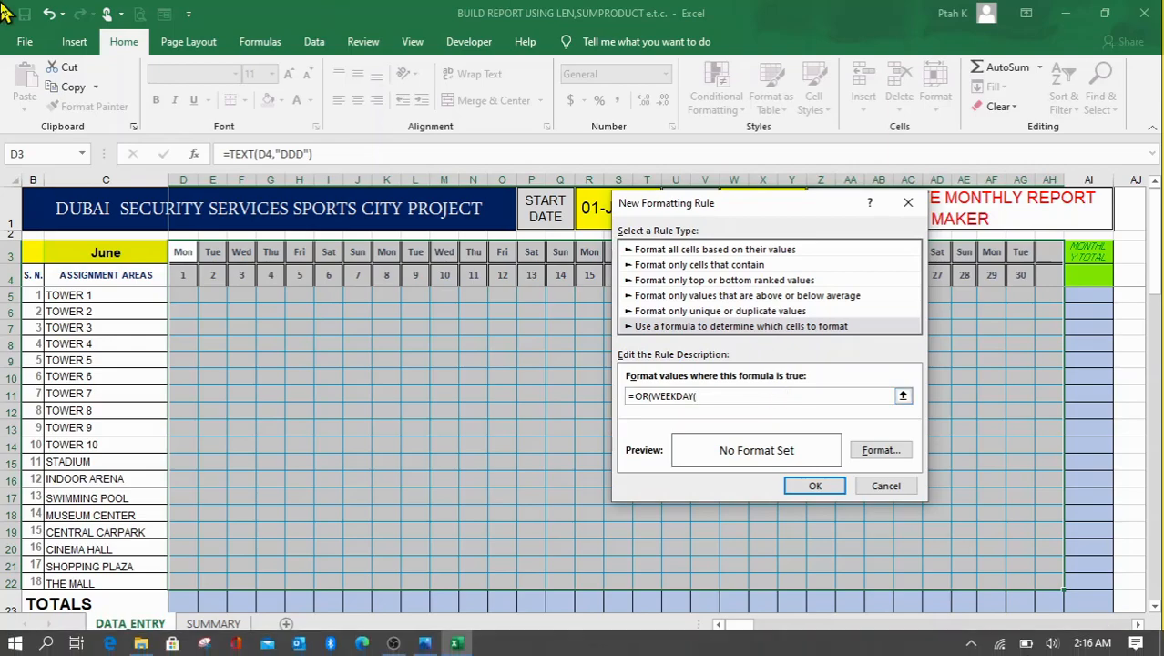
left_click(187, 275)
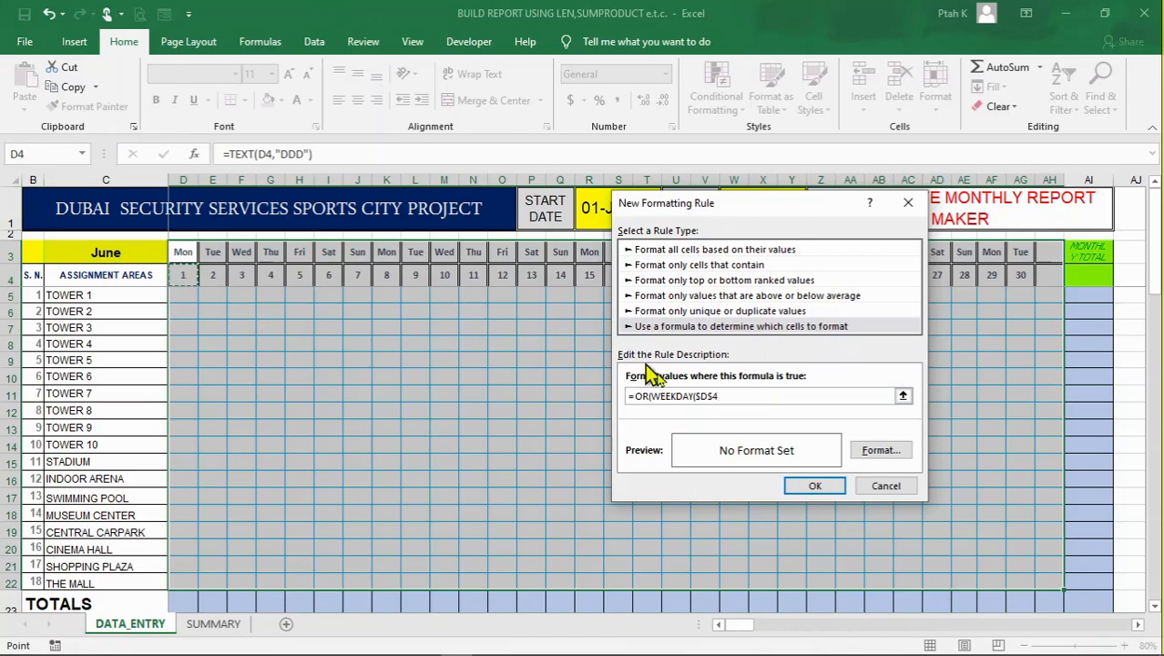
key("F4")
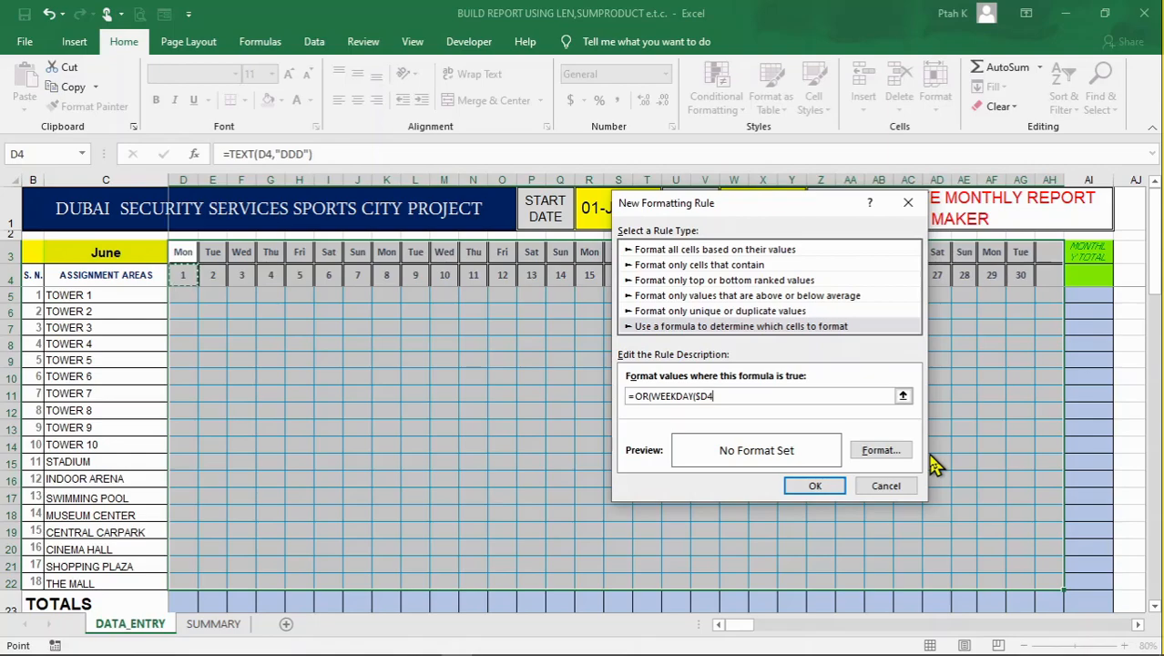
key("F4")
key("F4")
key("F4")
type(",2)=6,")
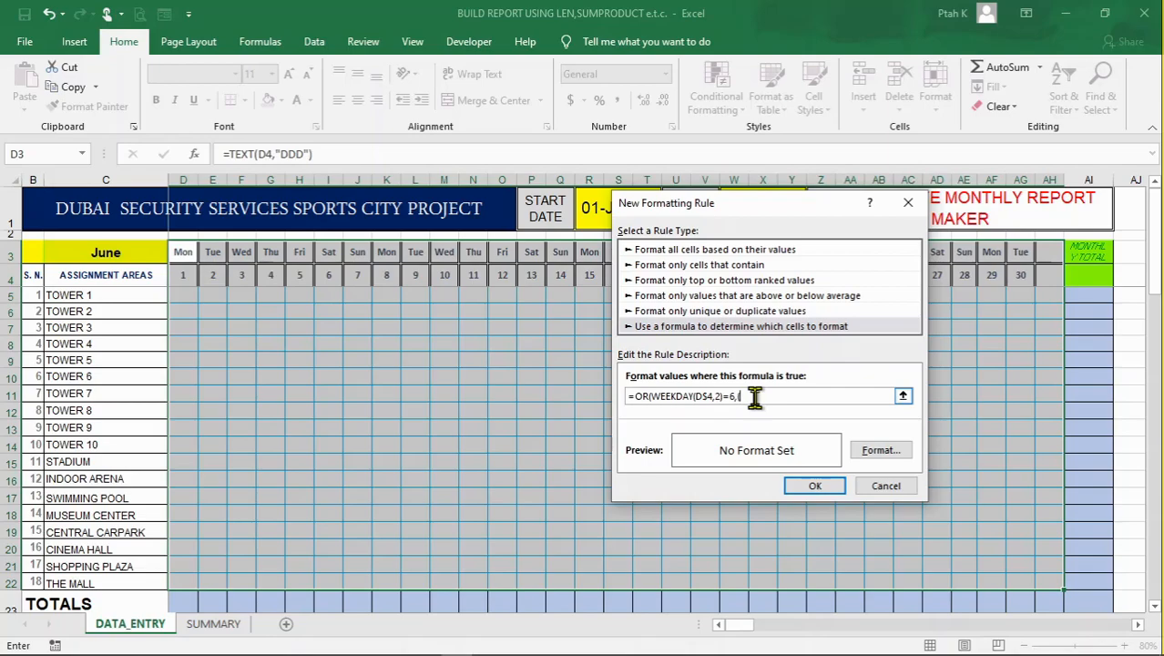
type("(")
type("7")
Give the weekend rule a two-colour gradient fill from white to green with the From center shading style
left_click(871, 457)
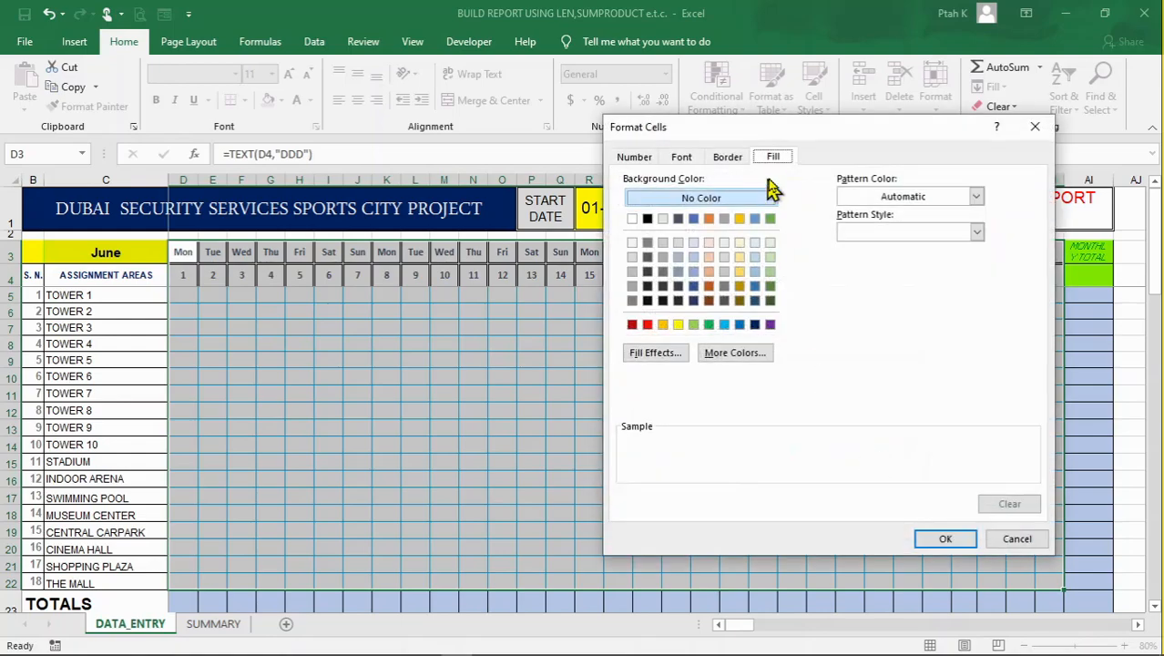
left_click(668, 358)
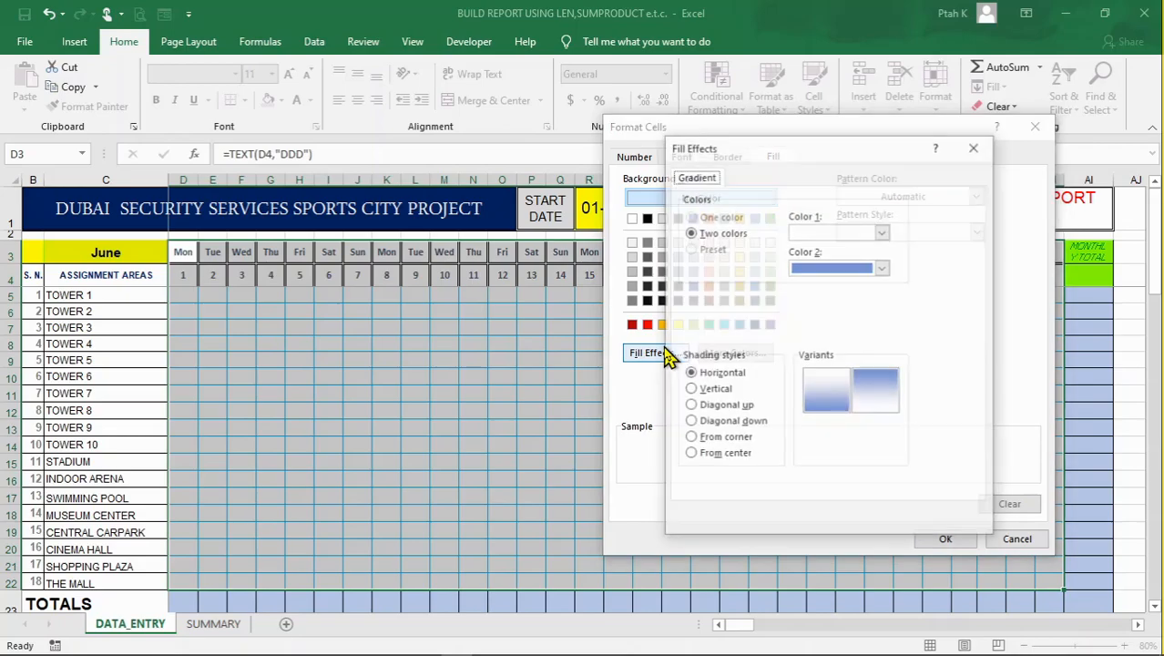
left_click(883, 269)
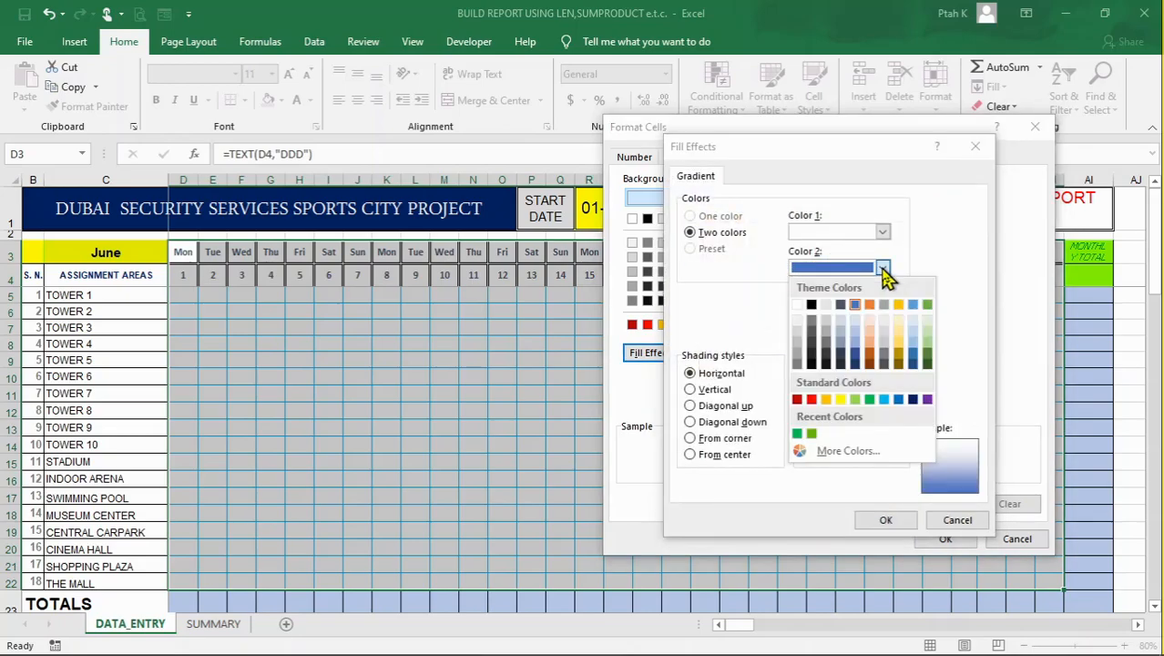
left_click(802, 444)
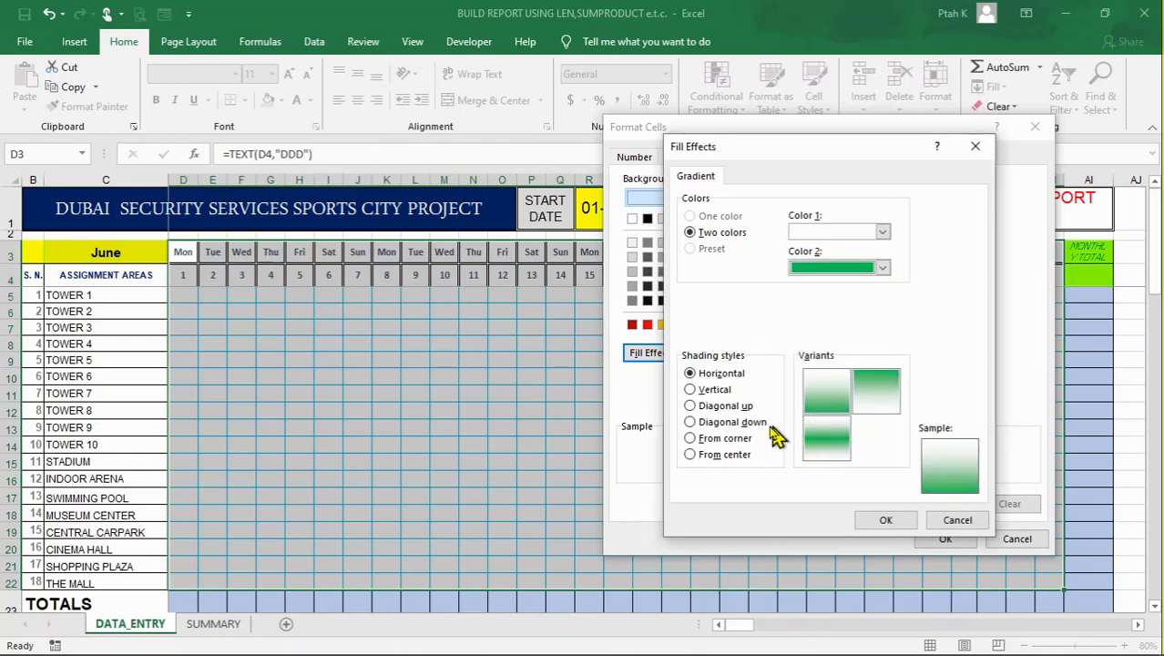
left_click(691, 423)
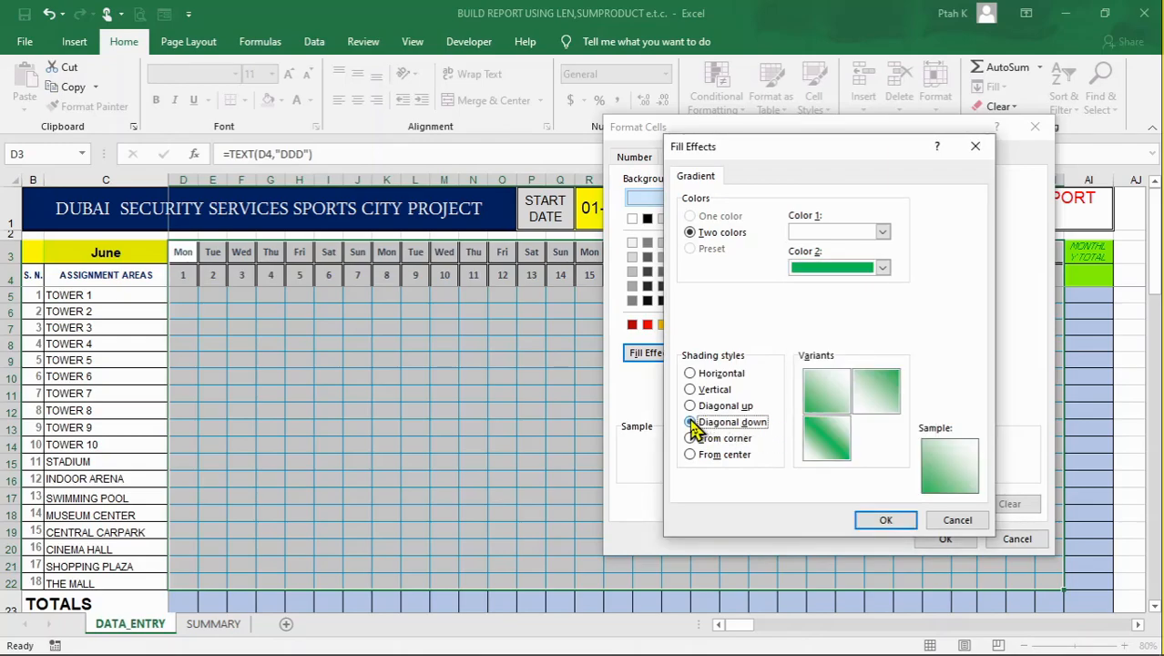
left_click(690, 373)
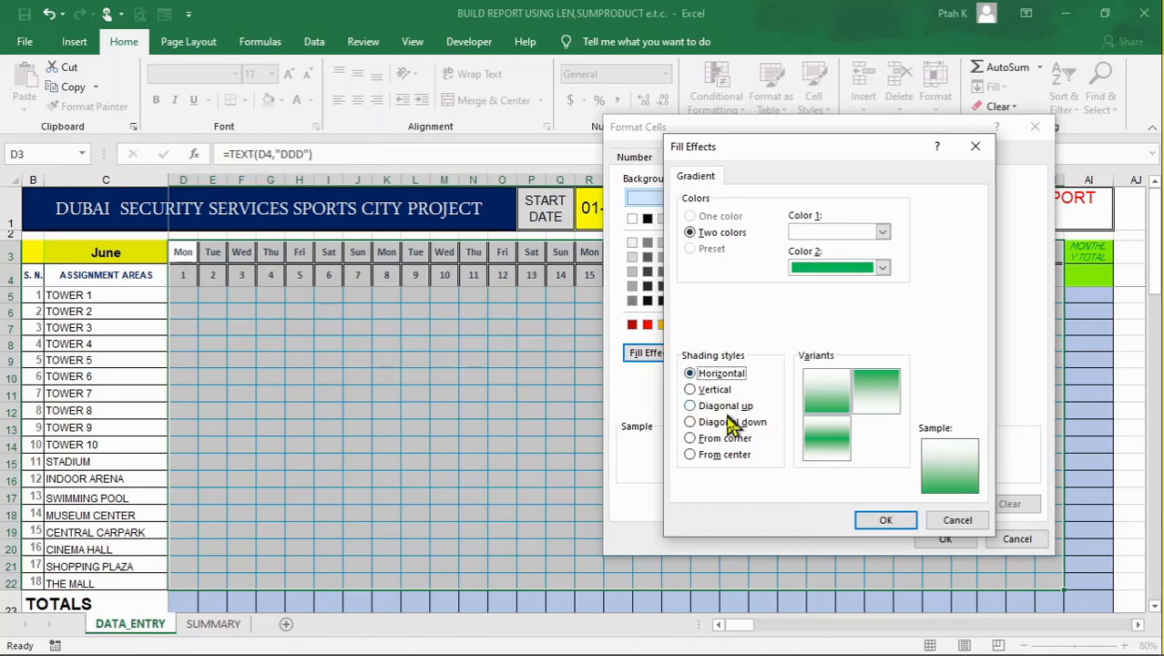
left_click(691, 454)
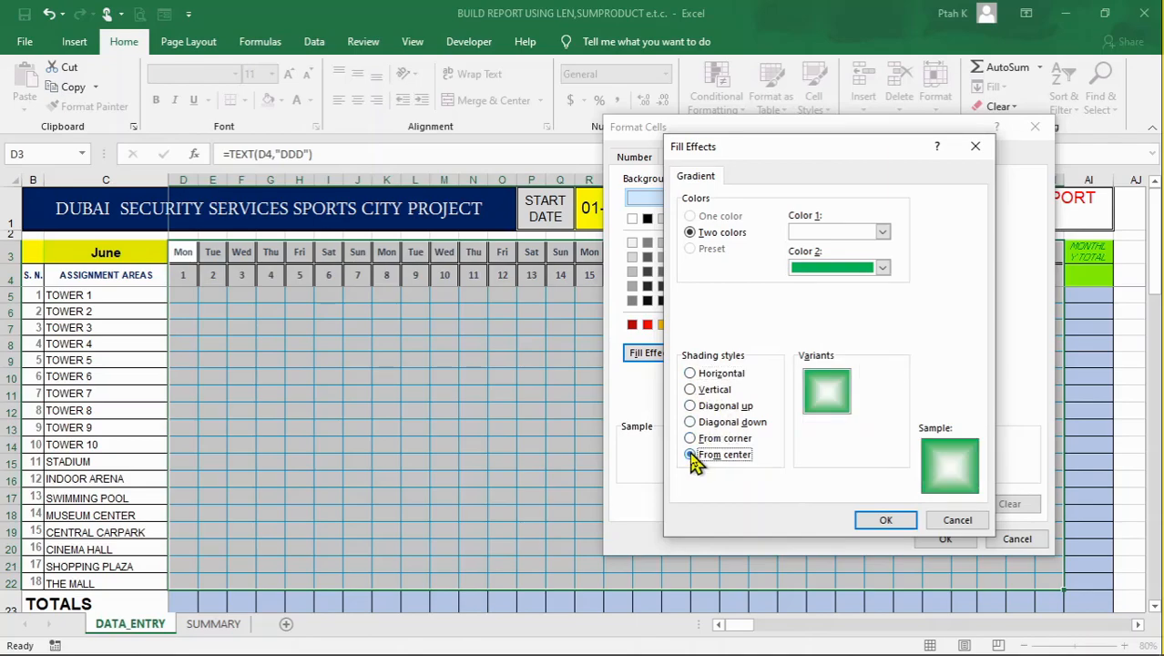
left_click(884, 521)
left_click(950, 539)
Complete the rule's formula as =OR(WEEKDAY(D$4,2)=6,WEEKDAY(D$4,2)=7) and apply the conditional formatting
left_click(824, 485)
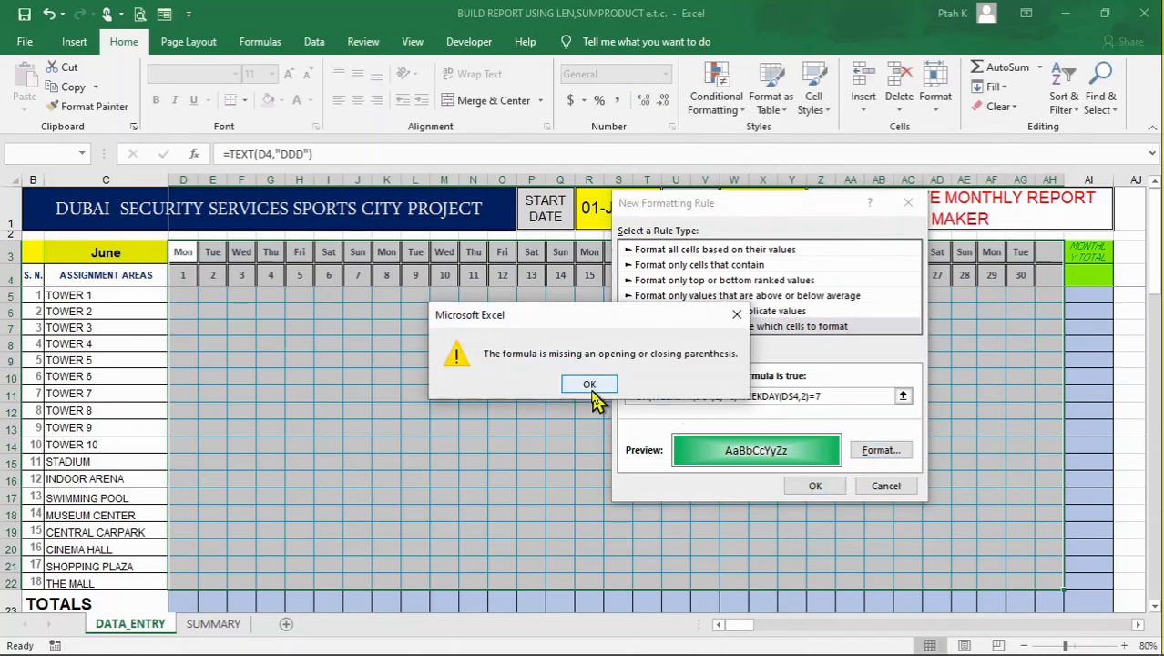
left_click(590, 386)
left_click(838, 396)
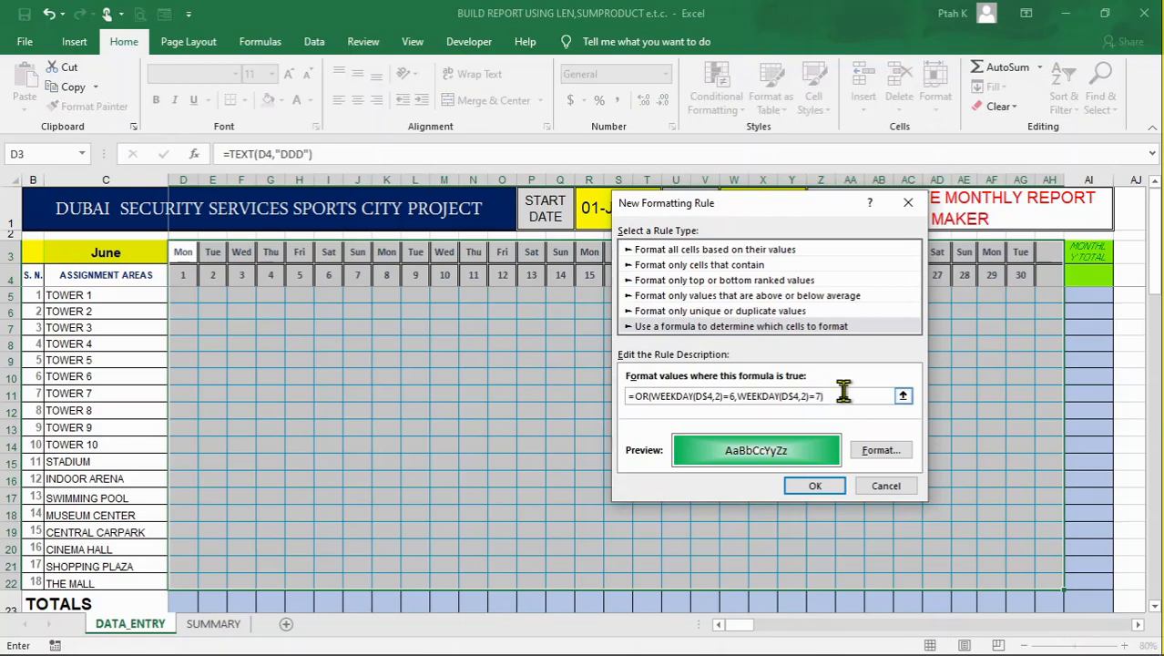
left_click(816, 487)
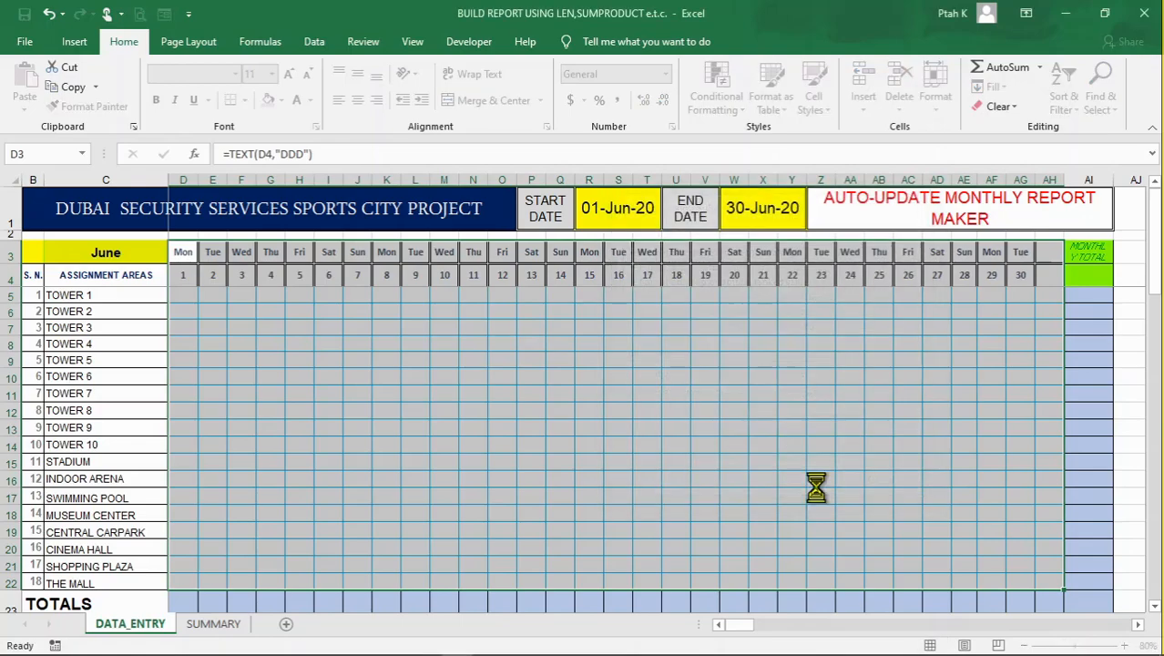
Examine the weekend highlighting across the daily grid, from the header rows down to the TOTALS row
left_click(836, 400)
left_click(616, 394)
scroll(421, 392, "down", 2)
scroll(422, 392, "down", 1)
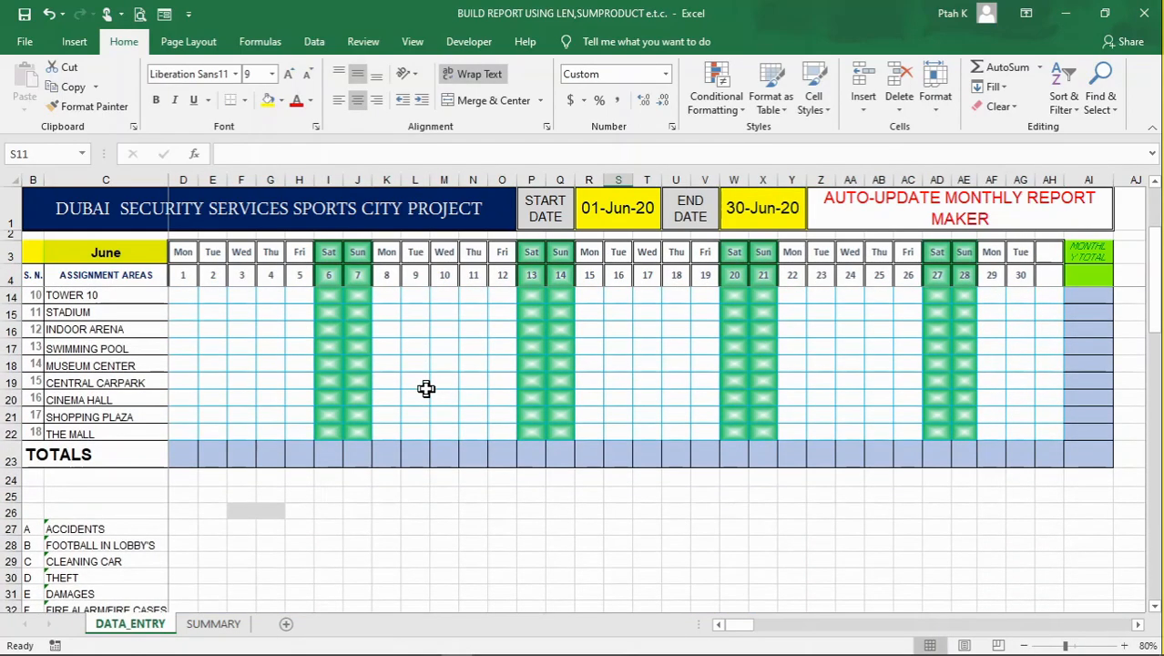
scroll(423, 390, "up", 3)
left_click(427, 378)
left_click(645, 376)
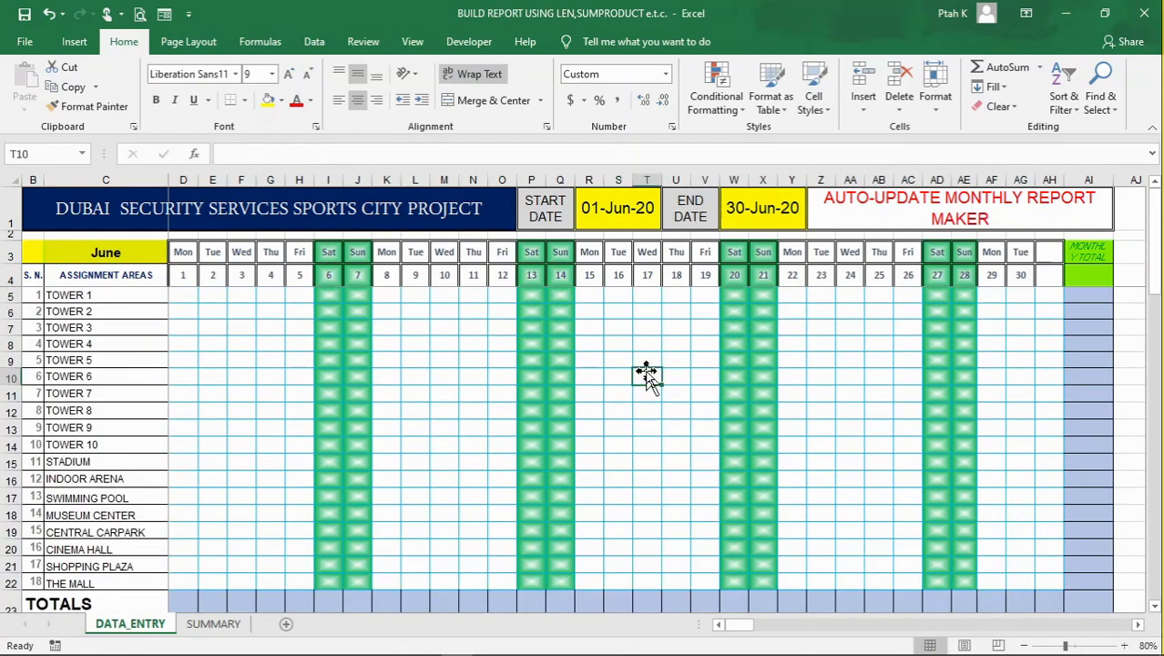
Set the report's start date in R1 to 5/1/2020
left_click(610, 206)
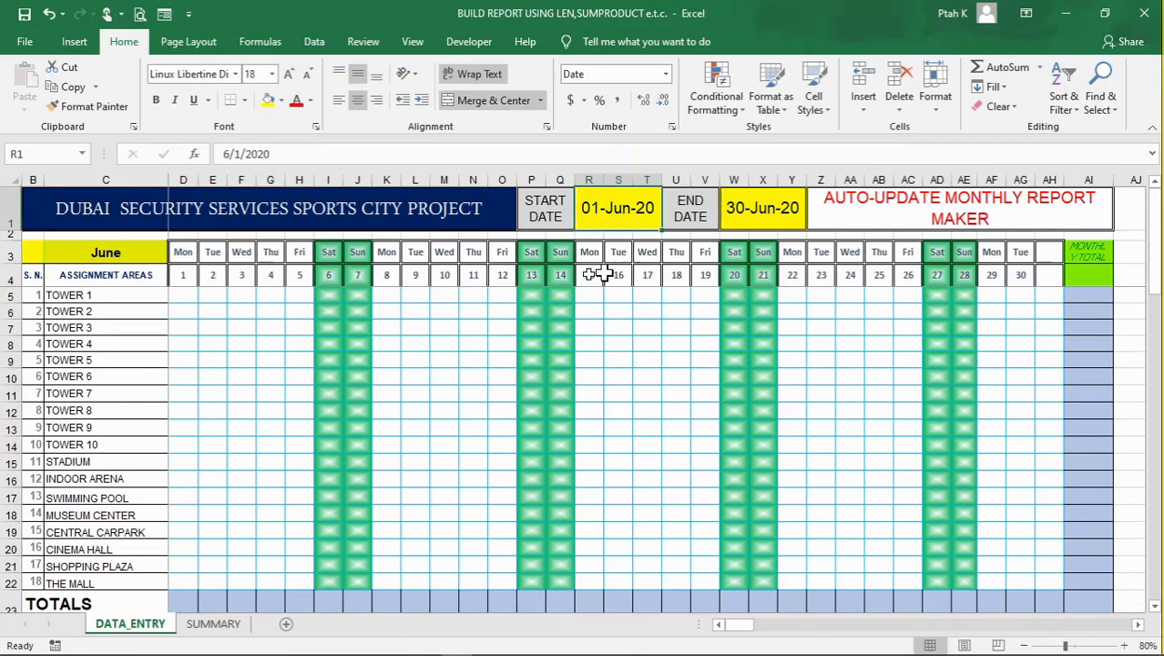
left_click(232, 156)
key("BackSpace")
type("5")
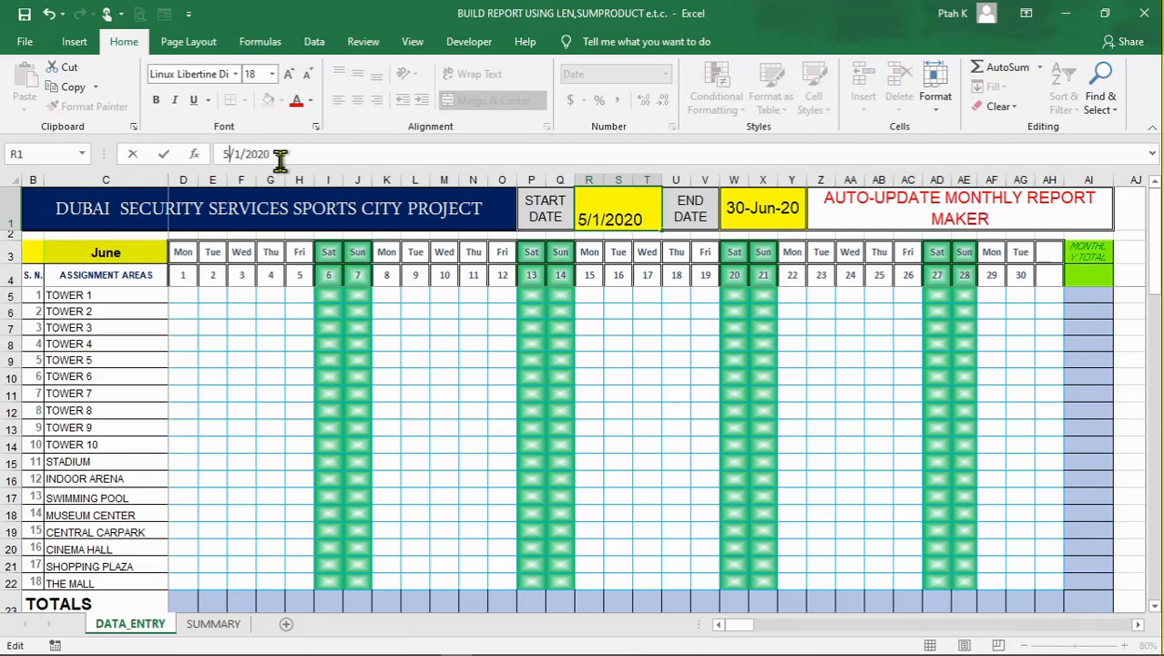
key("Return")
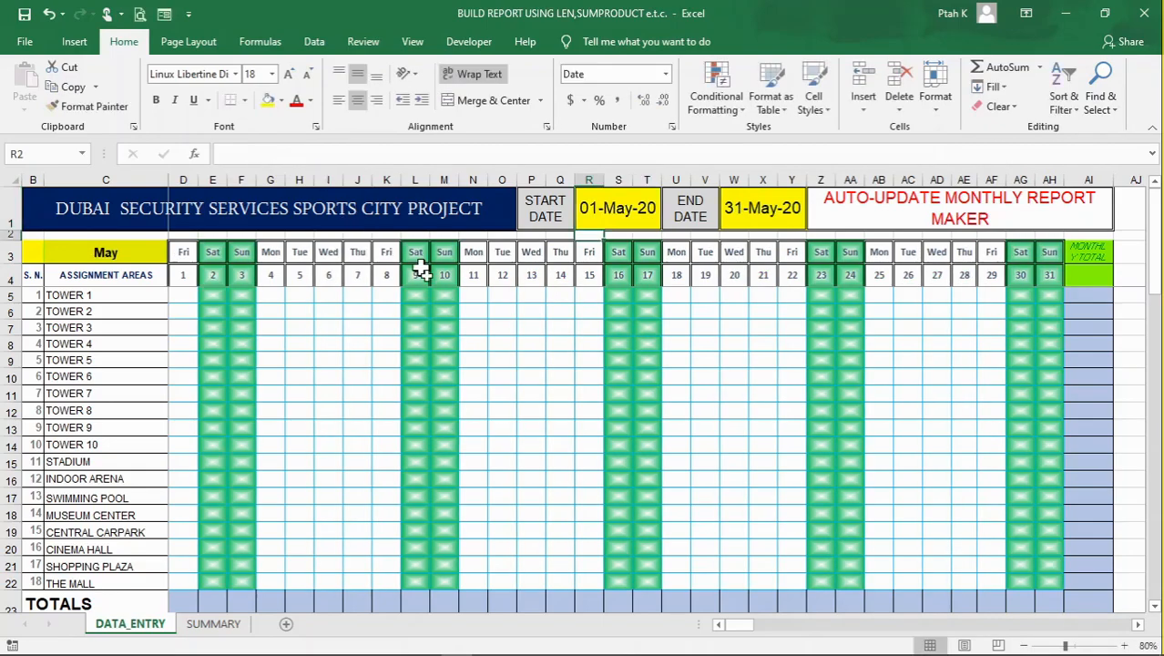
Check the day headers and weekend columns throughout the grid against the new start month
left_click(521, 369)
left_click(308, 411)
scroll(525, 400, "down", 2)
scroll(601, 447, "up", 2)
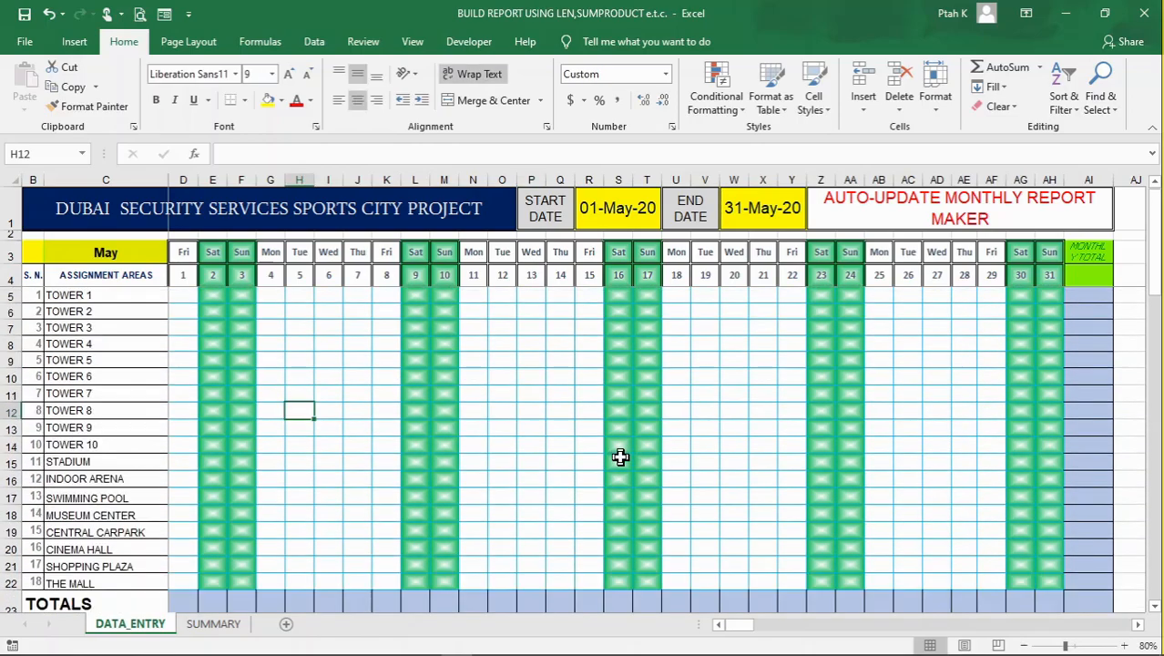
left_click(548, 455)
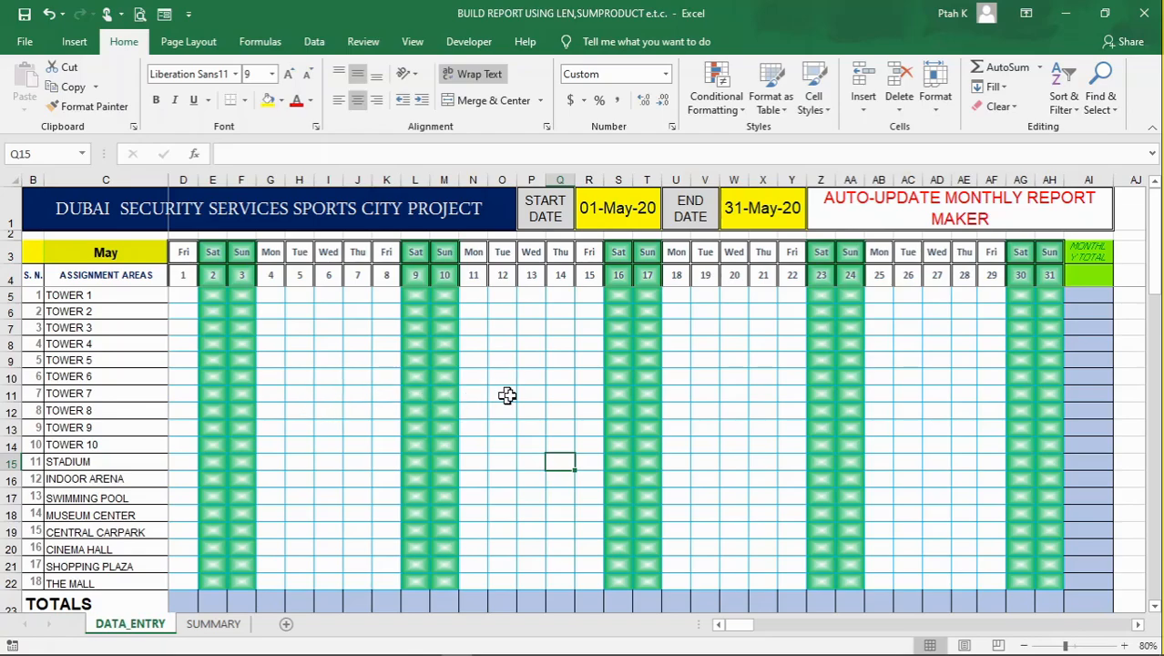
left_click(528, 394)
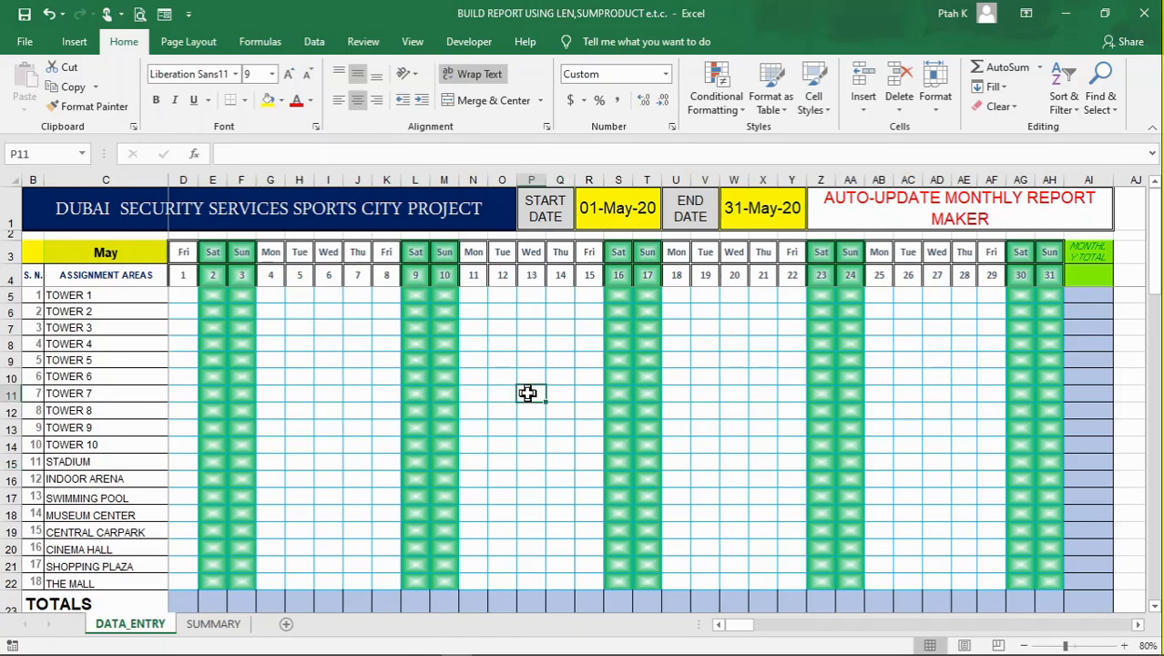
scroll(529, 393, "down", 3)
scroll(528, 393, "up", 2)
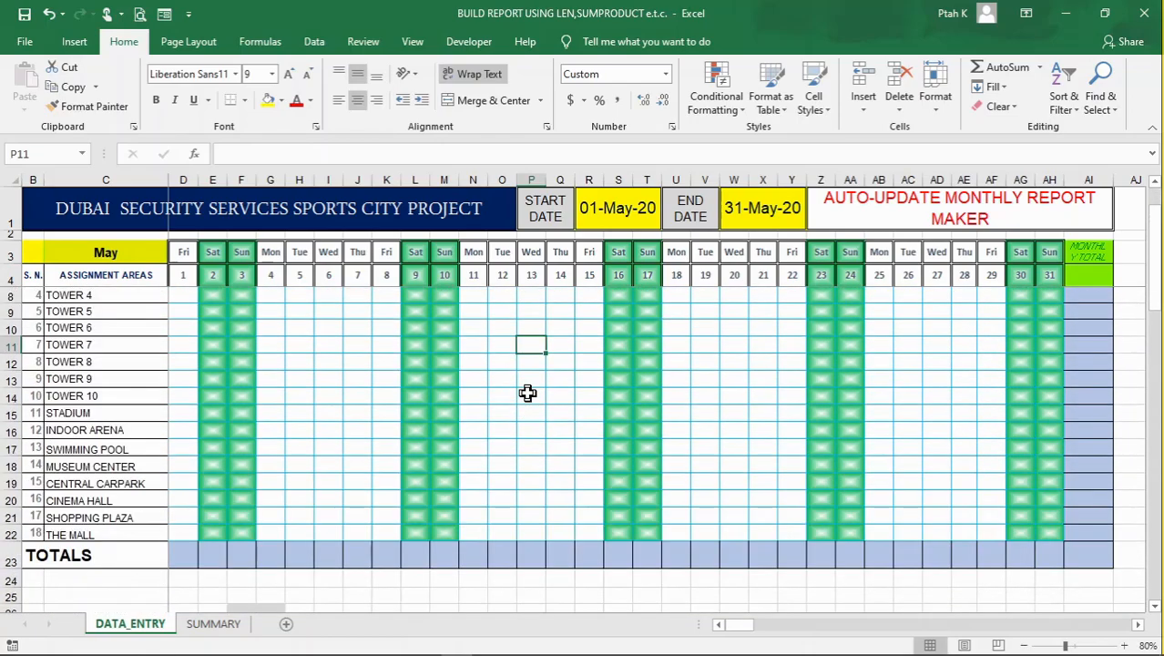
scroll(529, 393, "up", 1)
left_click(527, 364)
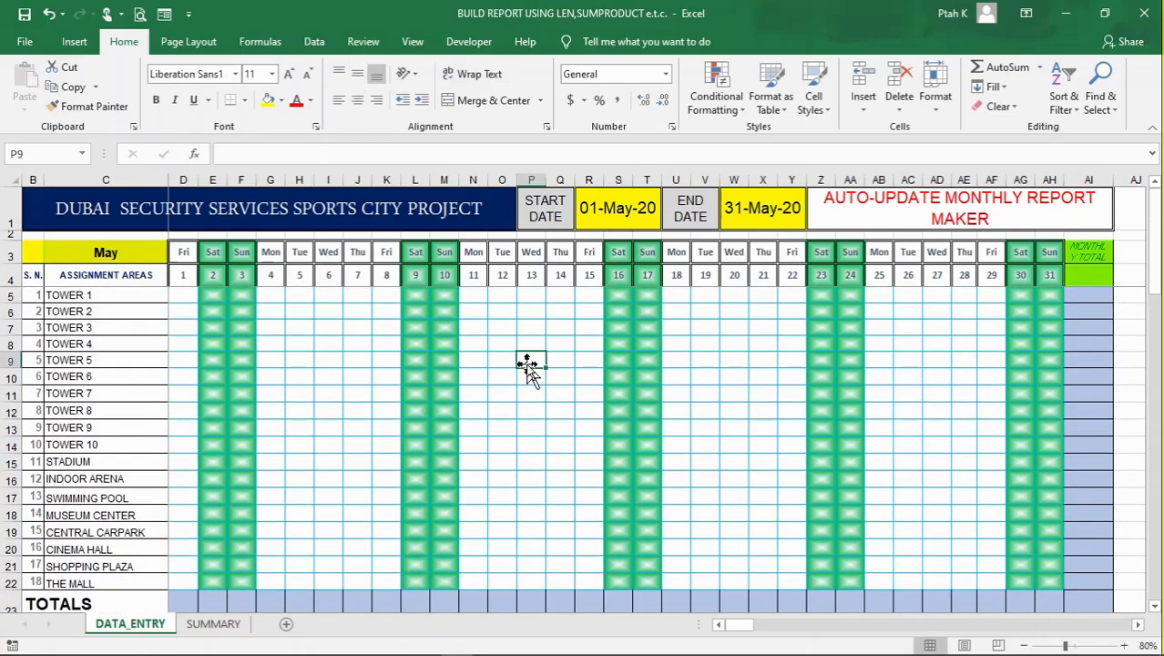
Review the incident code list starting at row 27 and the lookup formulas in C27 and C28
left_click(189, 295)
scroll(250, 395, "down", 6)
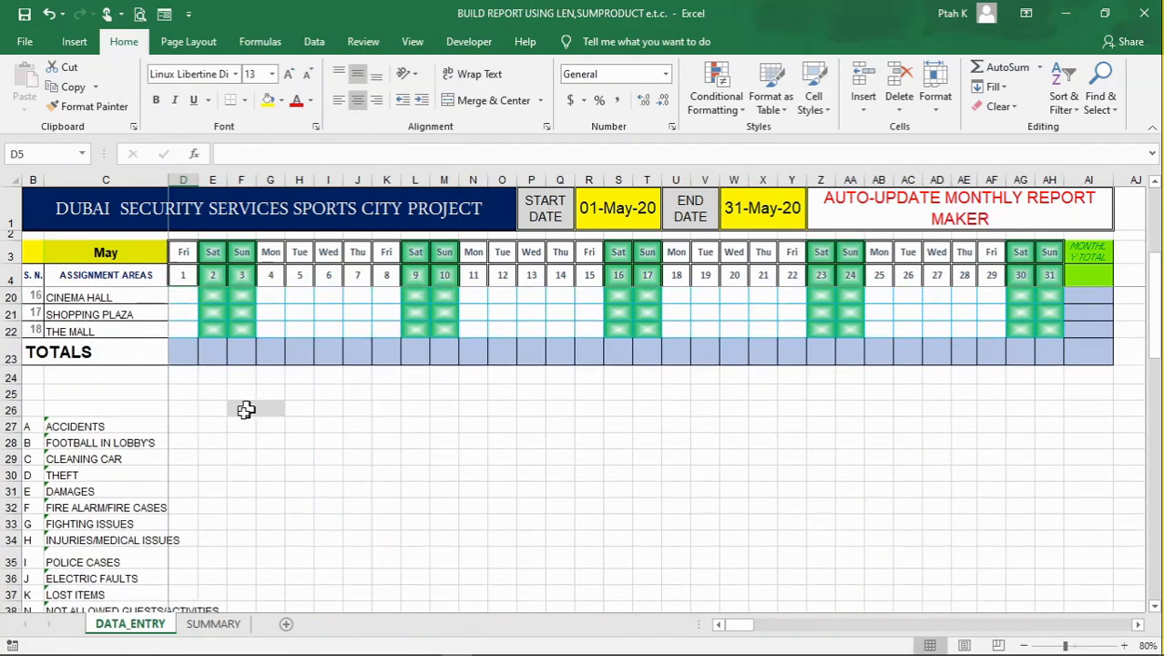
scroll(36, 392, "down", 1)
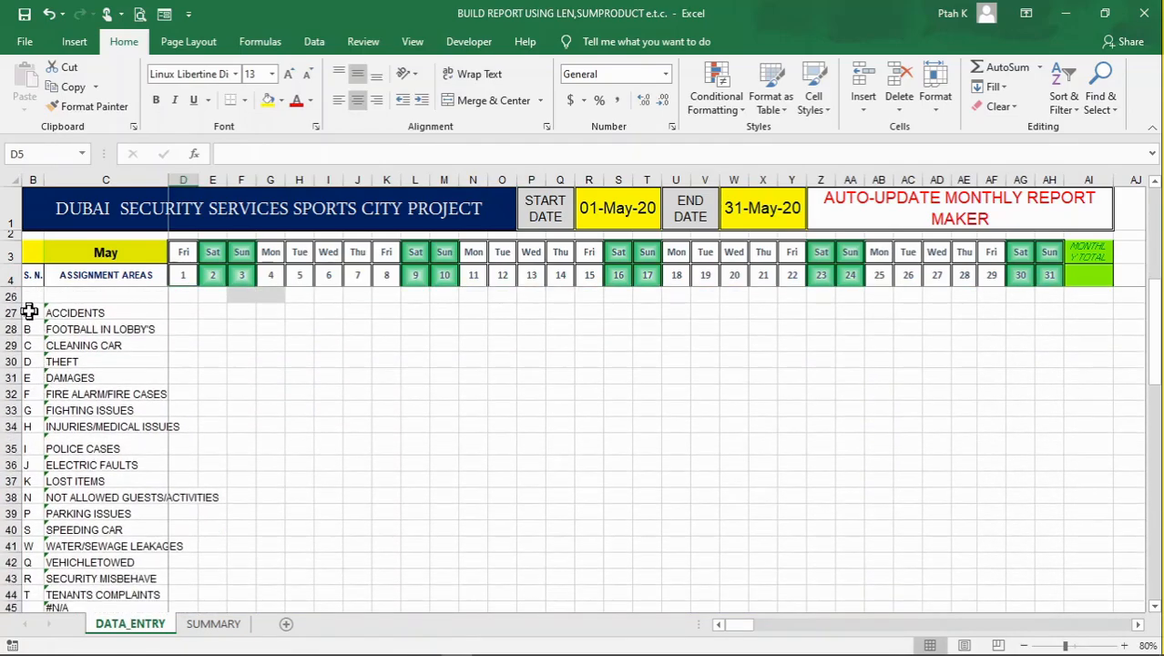
left_click(30, 311)
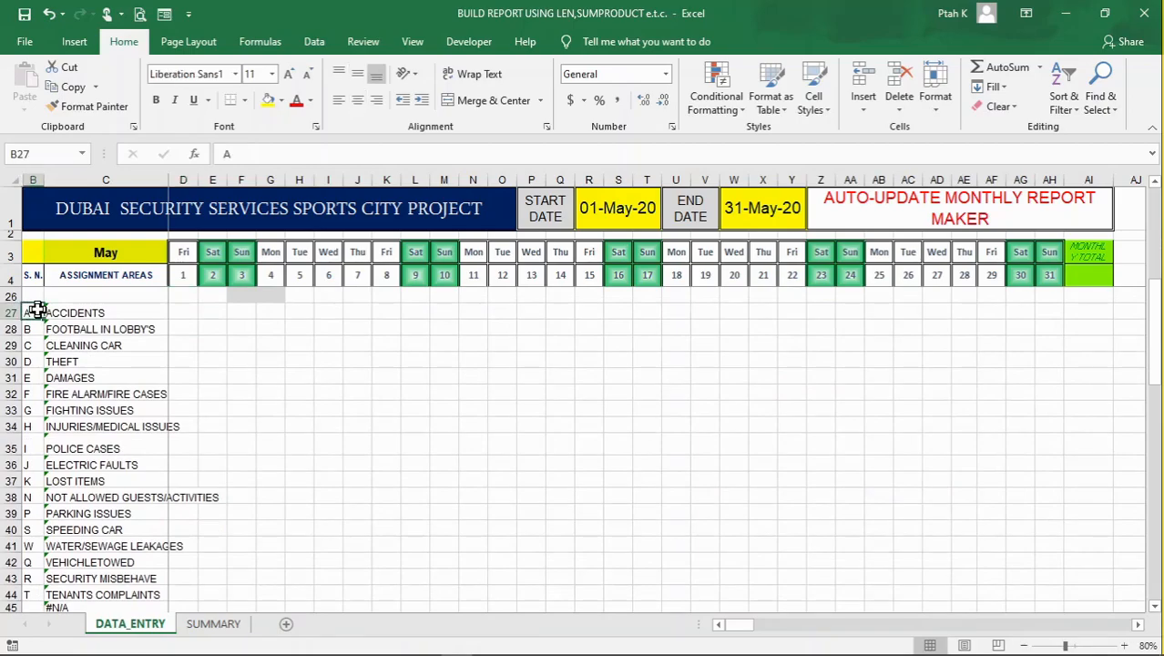
scroll(36, 310, "up", 3)
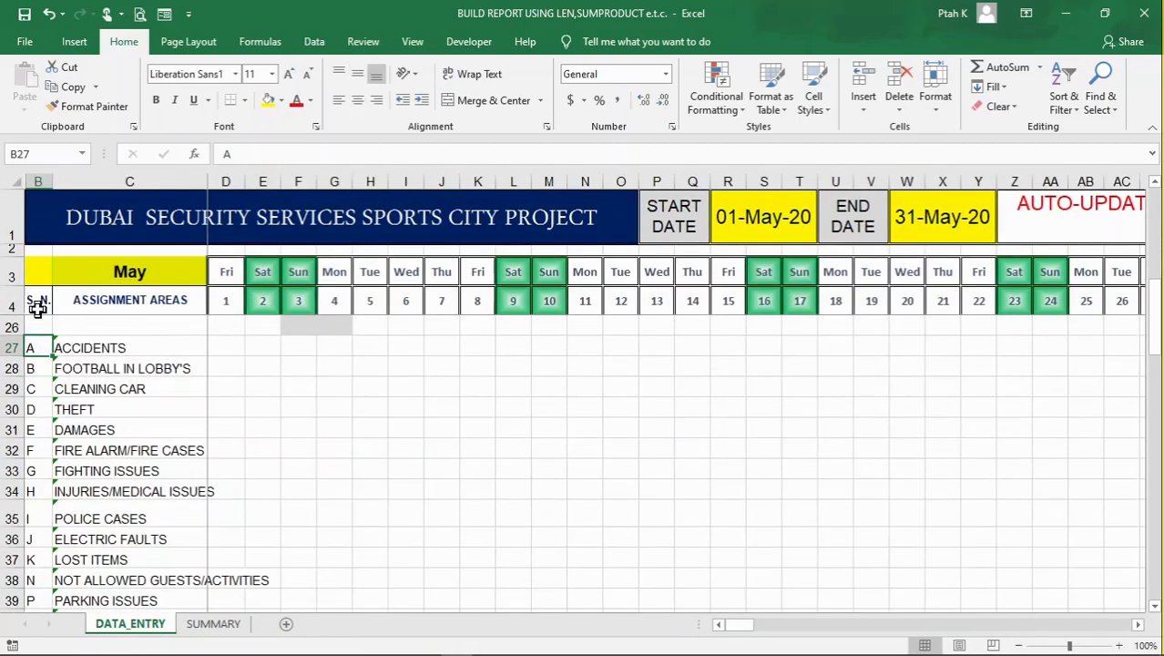
scroll(104, 374, "up", 1)
left_click(107, 397)
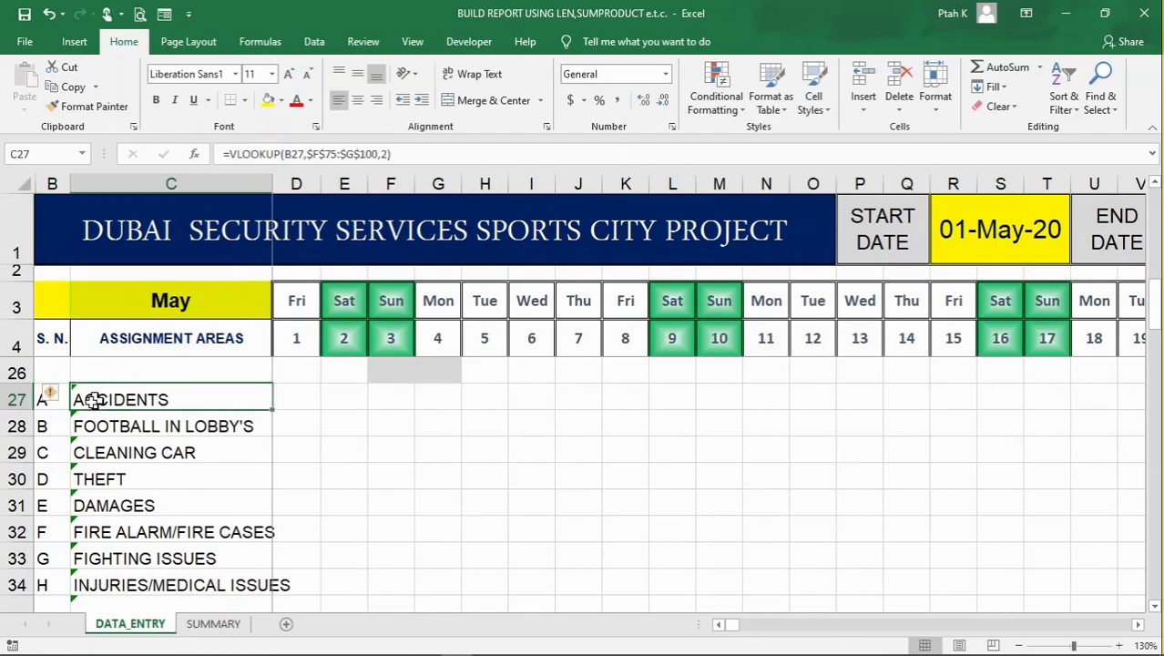
left_click(119, 432)
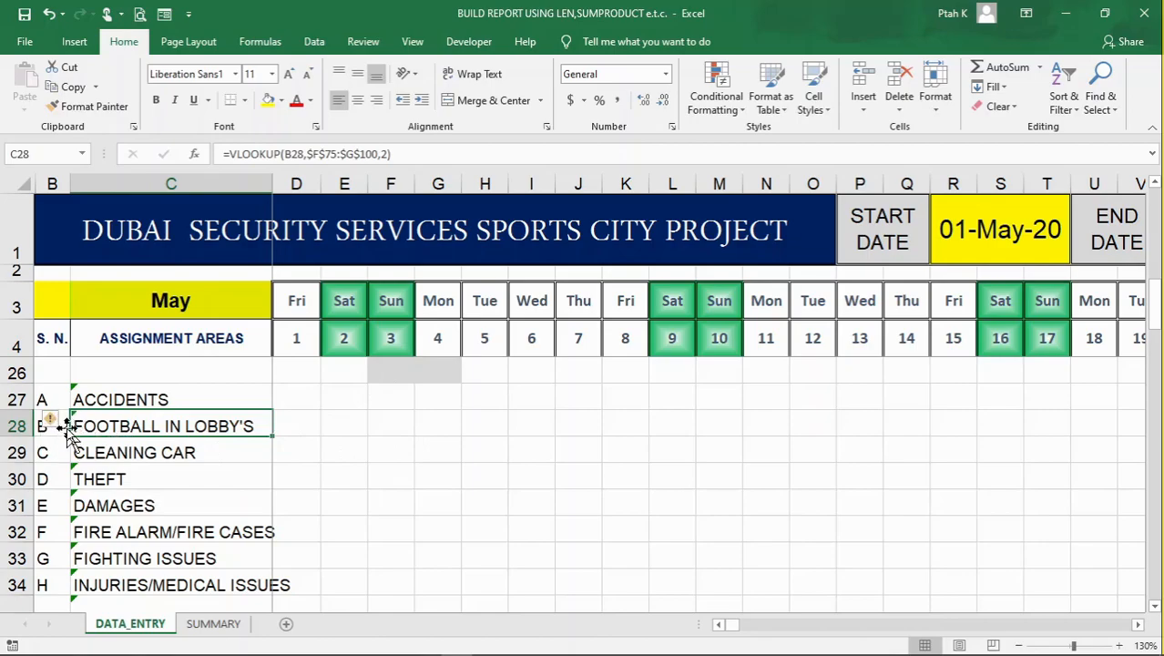
scroll(69, 428, "down", 1)
scroll(150, 425, "up", 1)
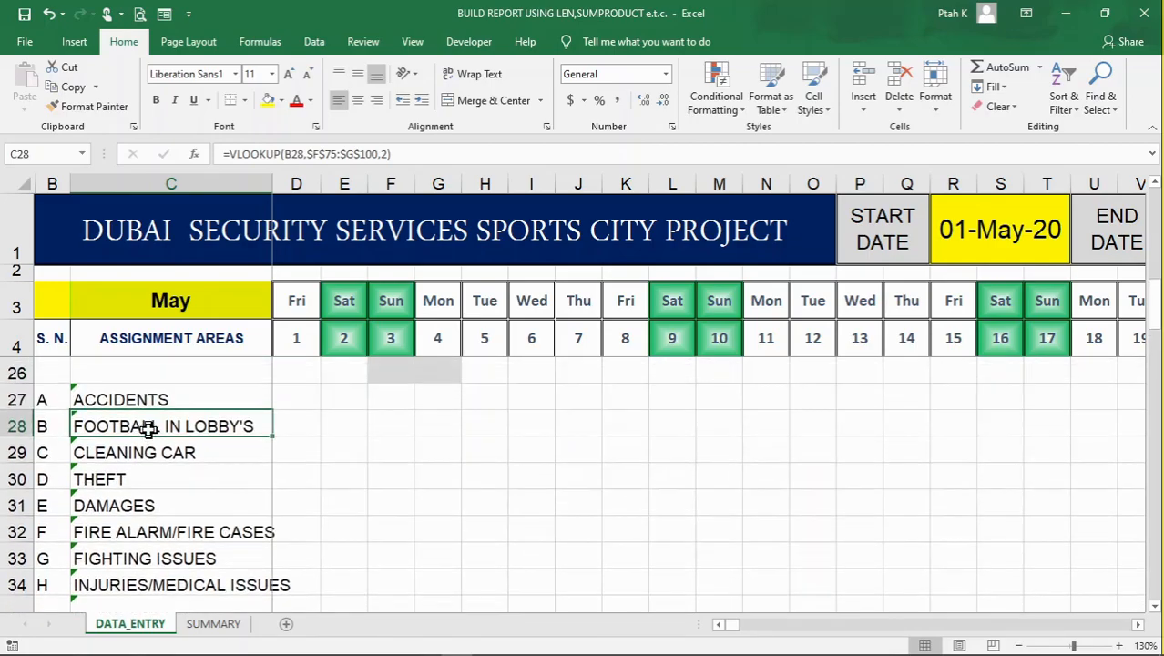
Look over the assignment areas and the incident codes with their descriptions below the grid
scroll(432, 447, "up", 4)
scroll(431, 448, "up", 3)
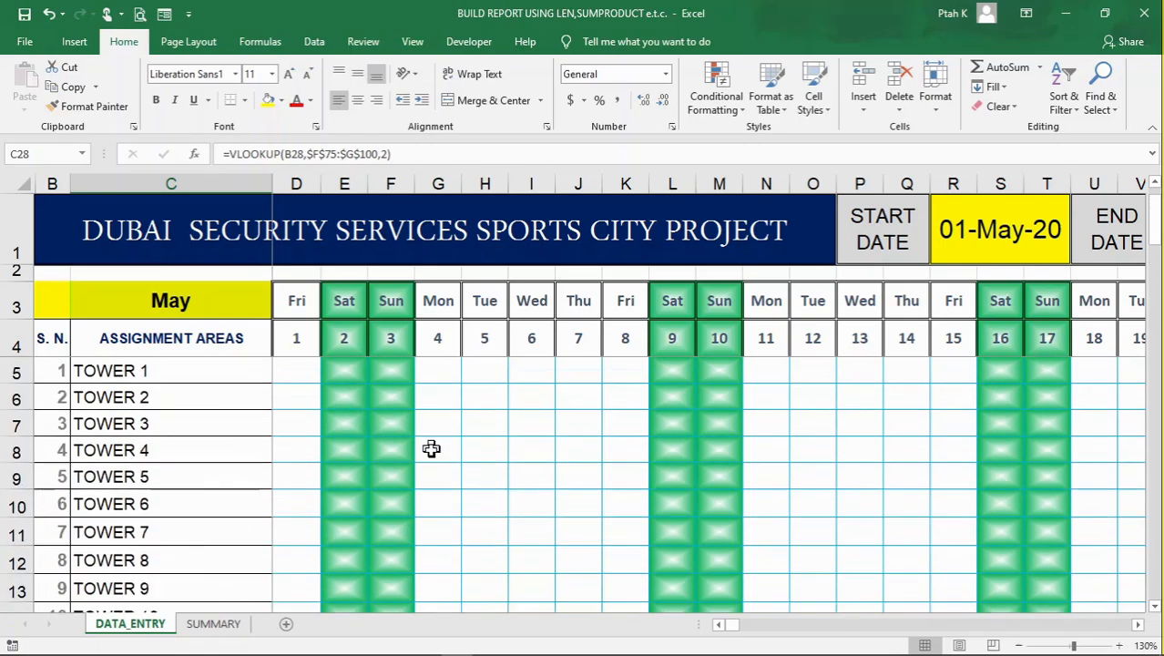
scroll(235, 463, "down", 8)
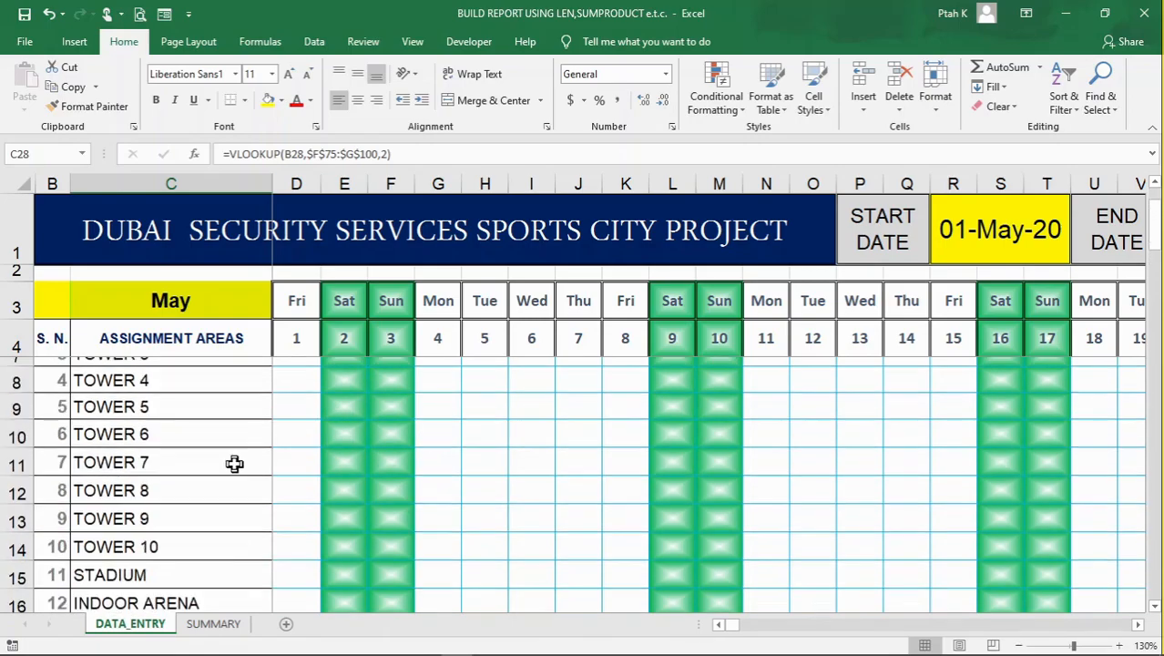
scroll(183, 467, "down", 2)
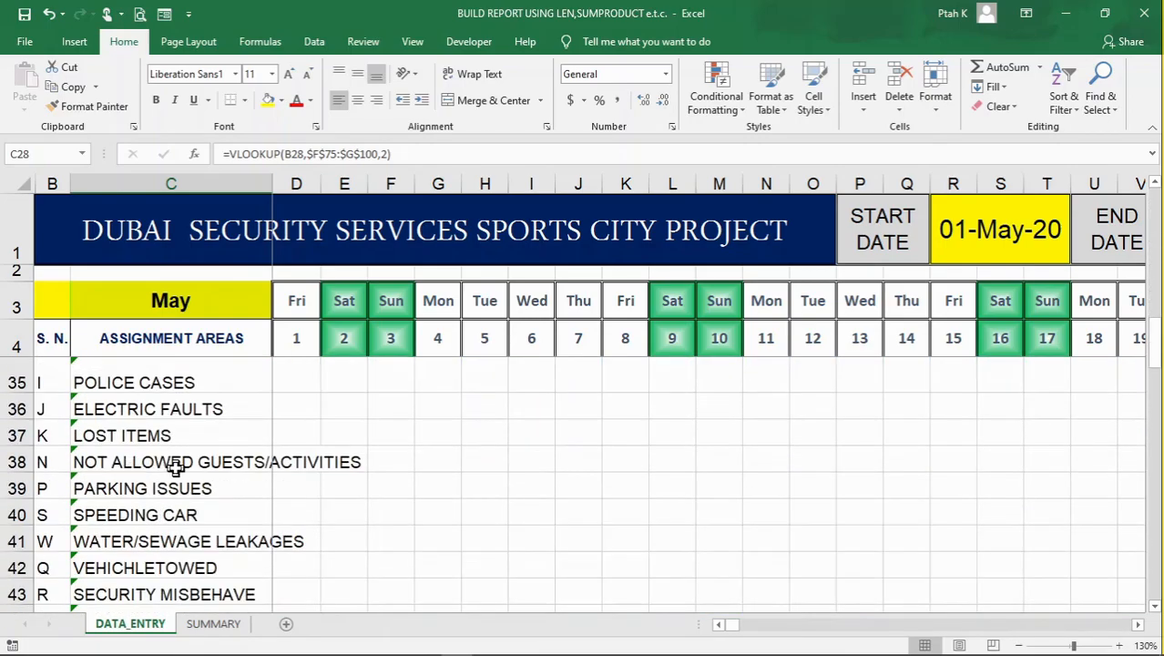
scroll(176, 467, "up", 1)
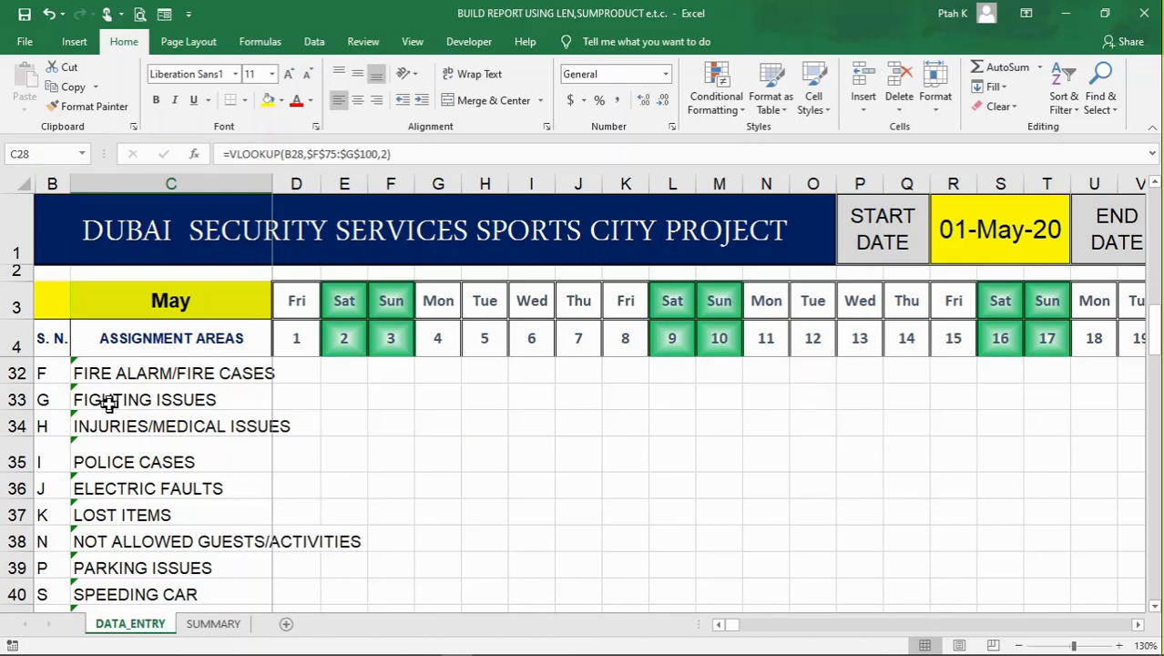
scroll(108, 405, "up", 7)
scroll(107, 404, "down", 5)
scroll(108, 404, "down", 4)
scroll(107, 404, "up", 4)
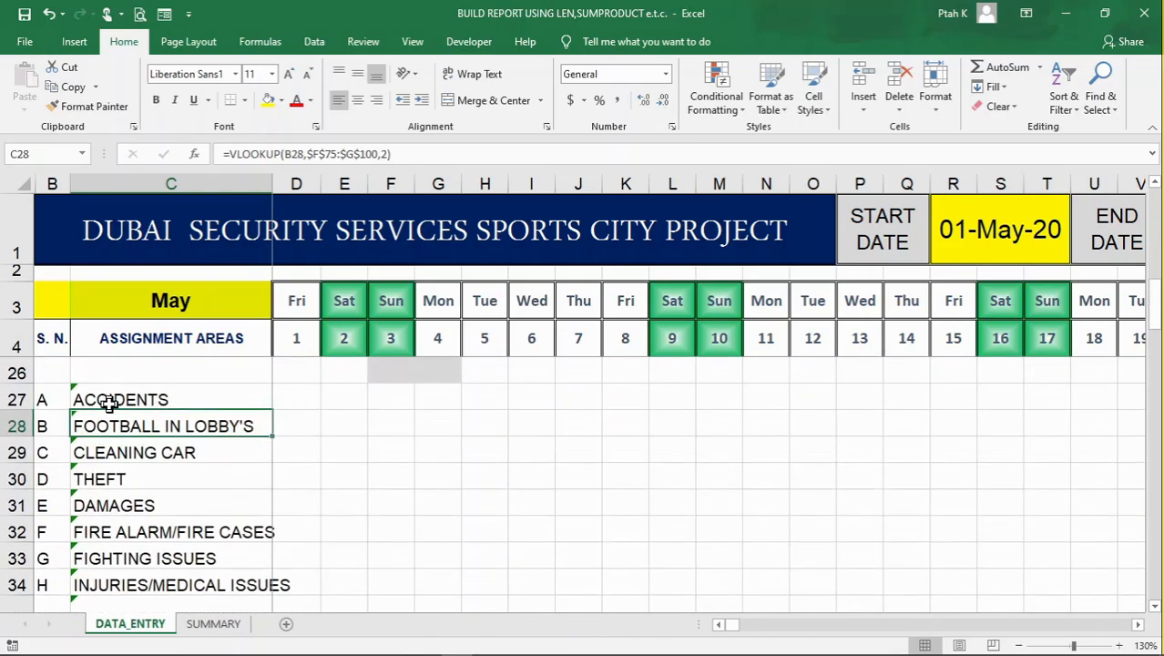
Copy the incident codes in B27:B44 and enter them as the single string ABCDEFGHIJKNPSWQRT in D5 for Tower 1's first day
left_click_drag(44, 393, 51, 426)
right_click(50, 427)
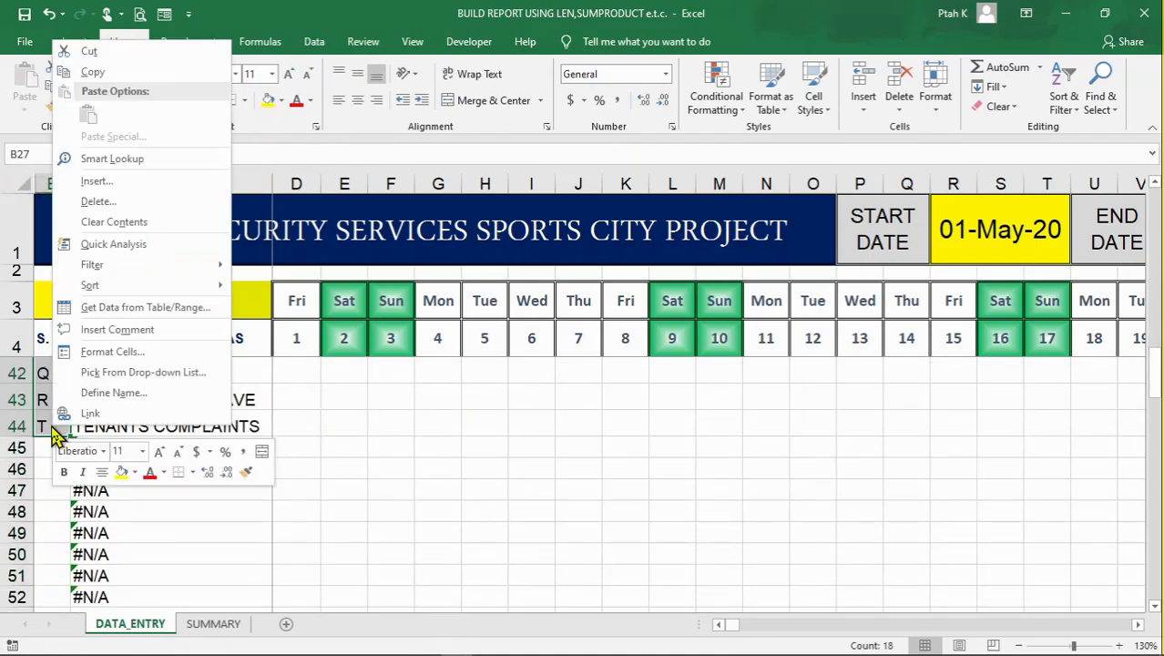
left_click(138, 72)
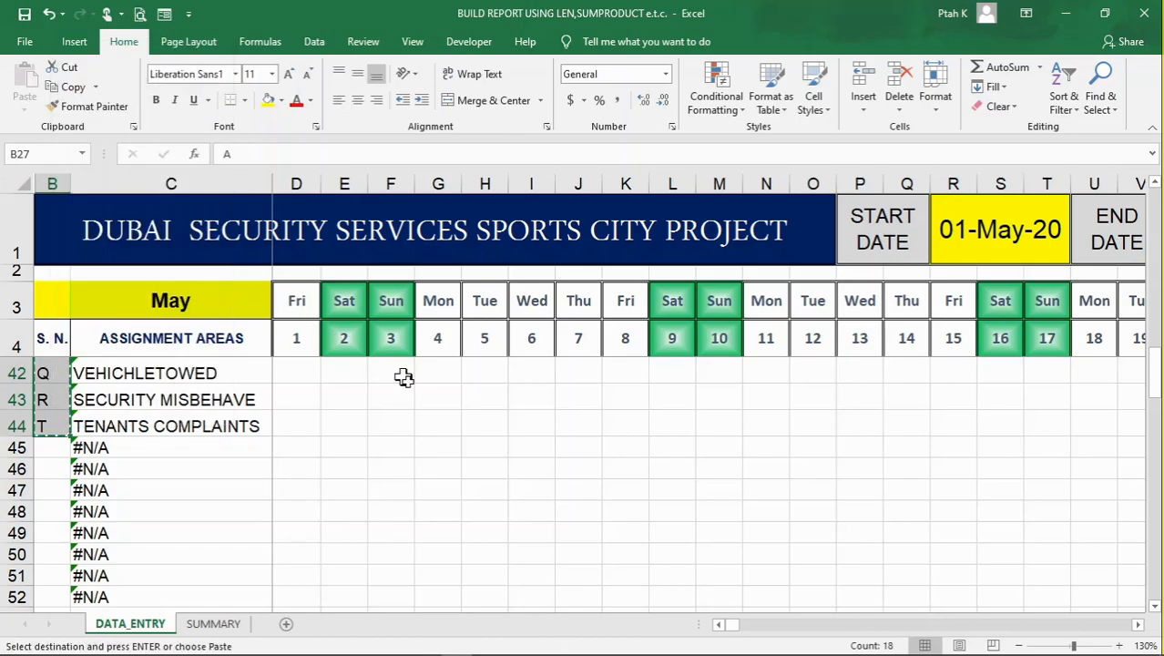
scroll(433, 394, "up", 11)
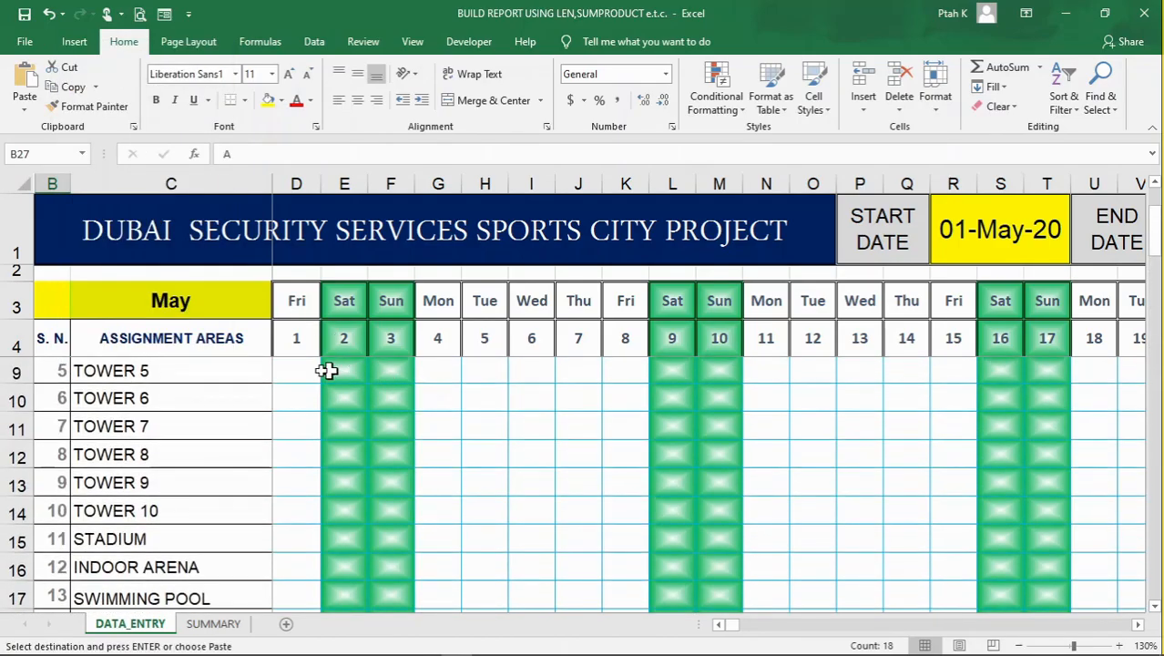
scroll(296, 367, "up", 2)
left_click(296, 369)
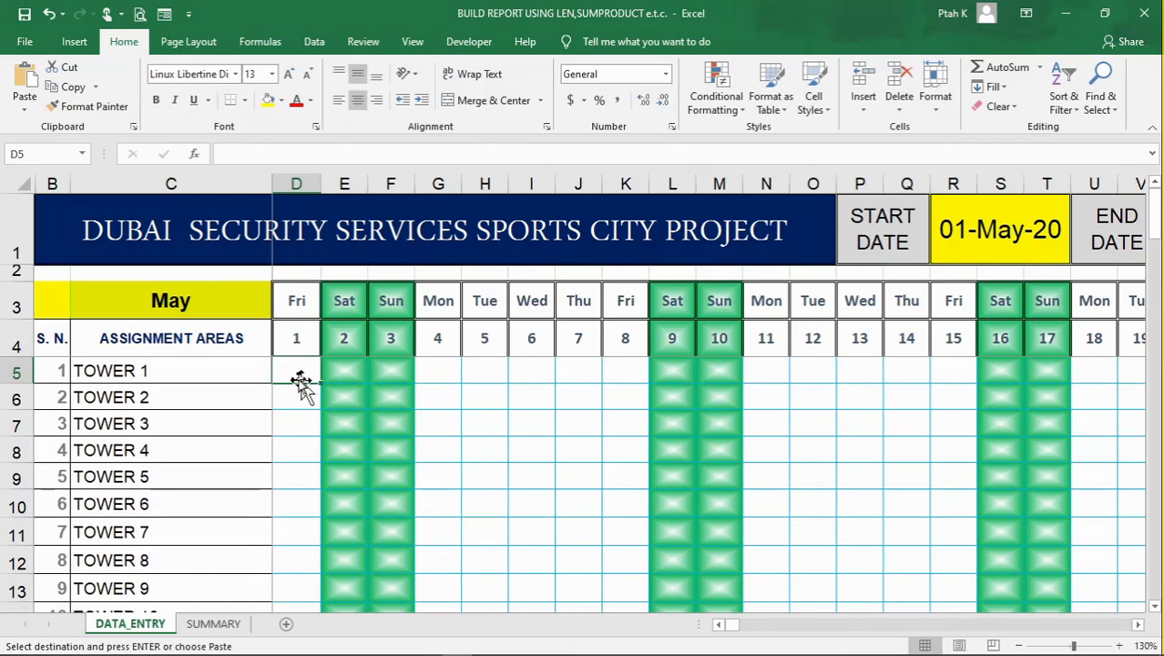
left_click(311, 151)
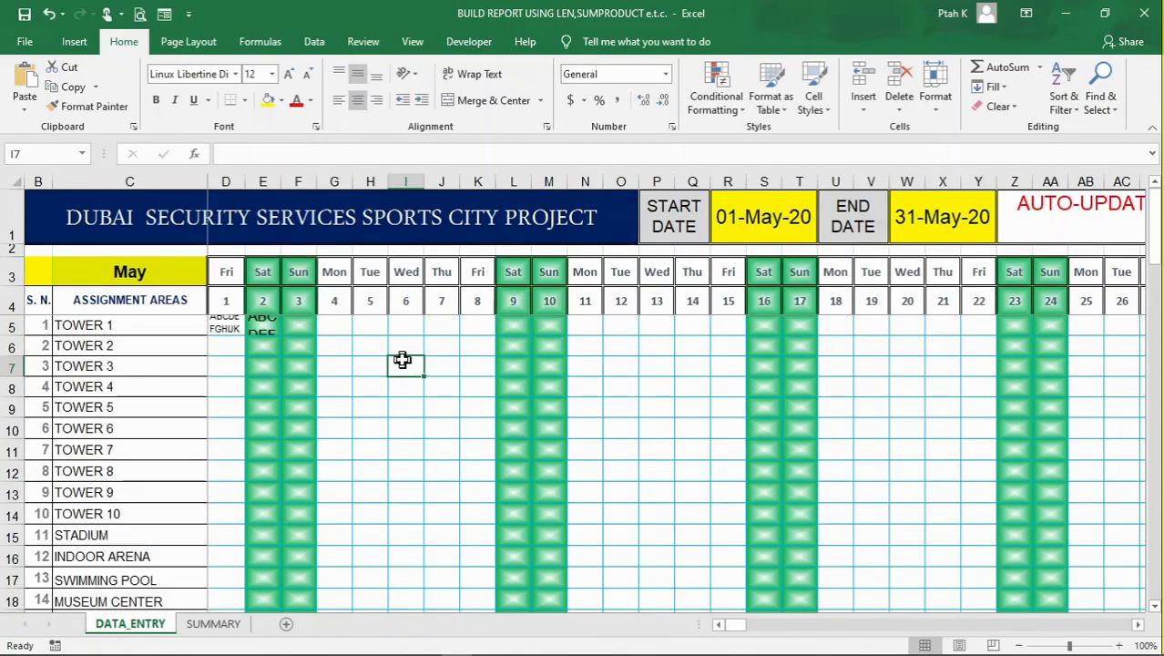
Set the font size of the daily entry grid D5:AH22 to 8 so the wrapped code strings fit their cells
left_click(230, 324)
left_click(326, 329)
left_click_drag(234, 325, 1043, 388)
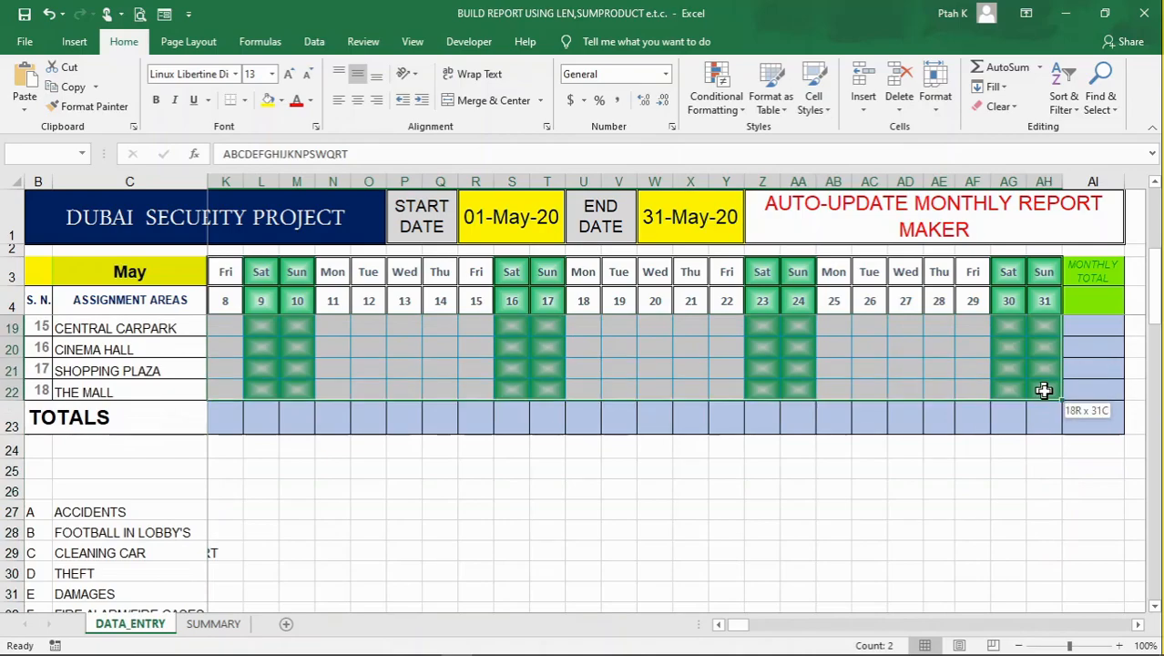
left_click(271, 74)
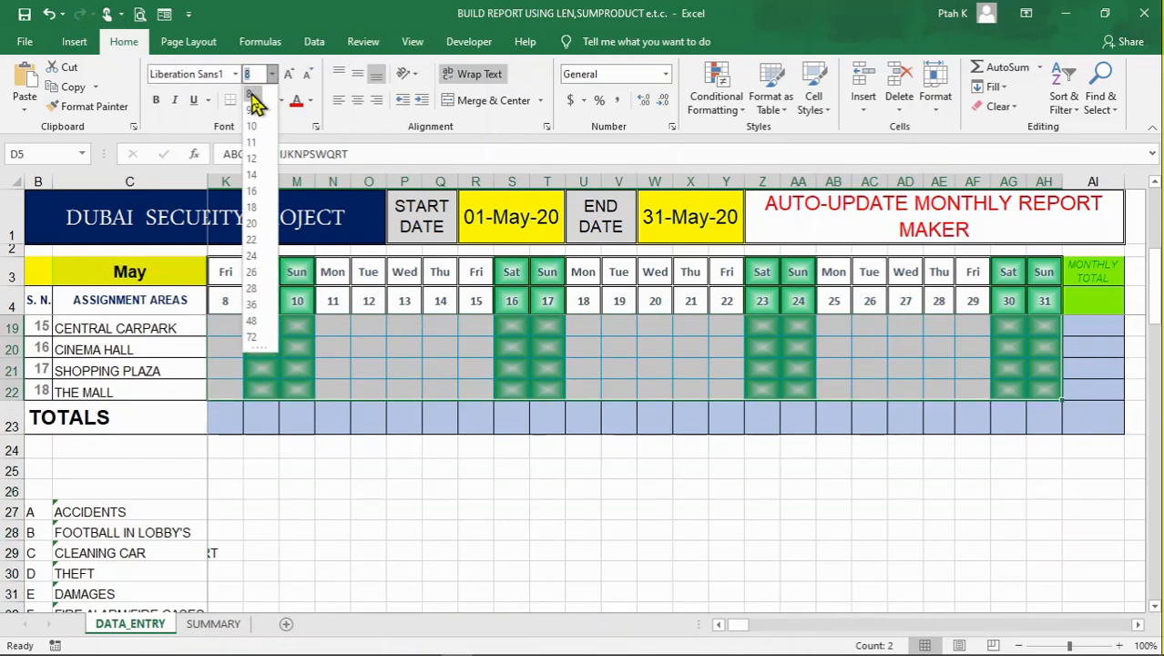
left_click(251, 95)
scroll(535, 414, "up", 5)
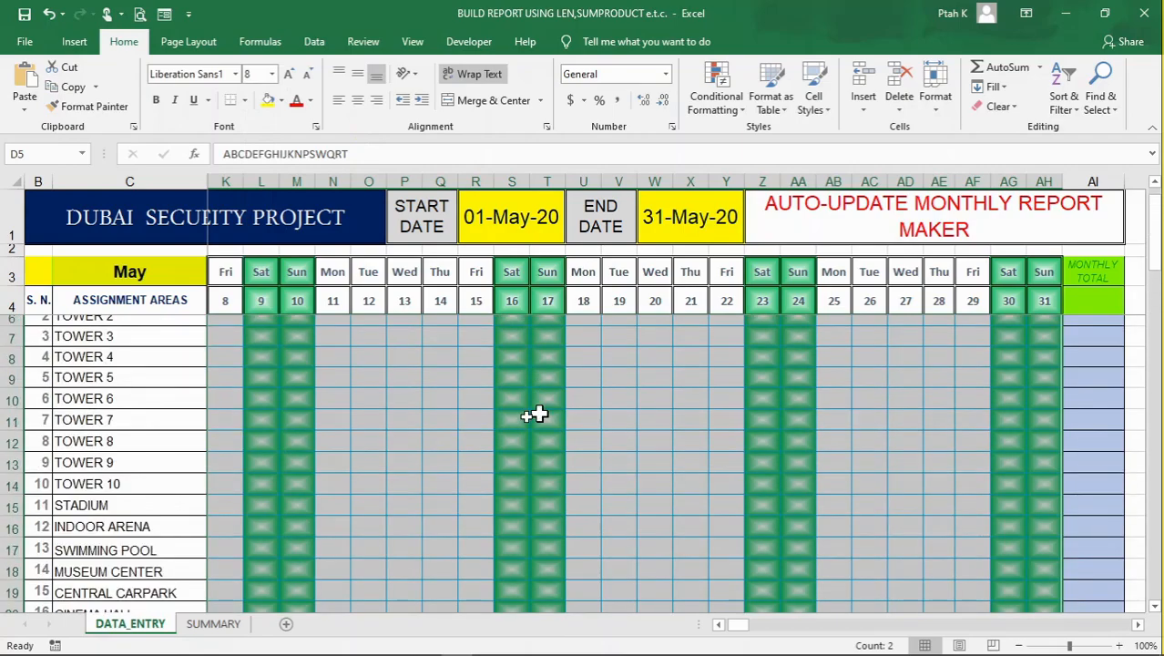
scroll(537, 415, "up", 1)
left_click(476, 76)
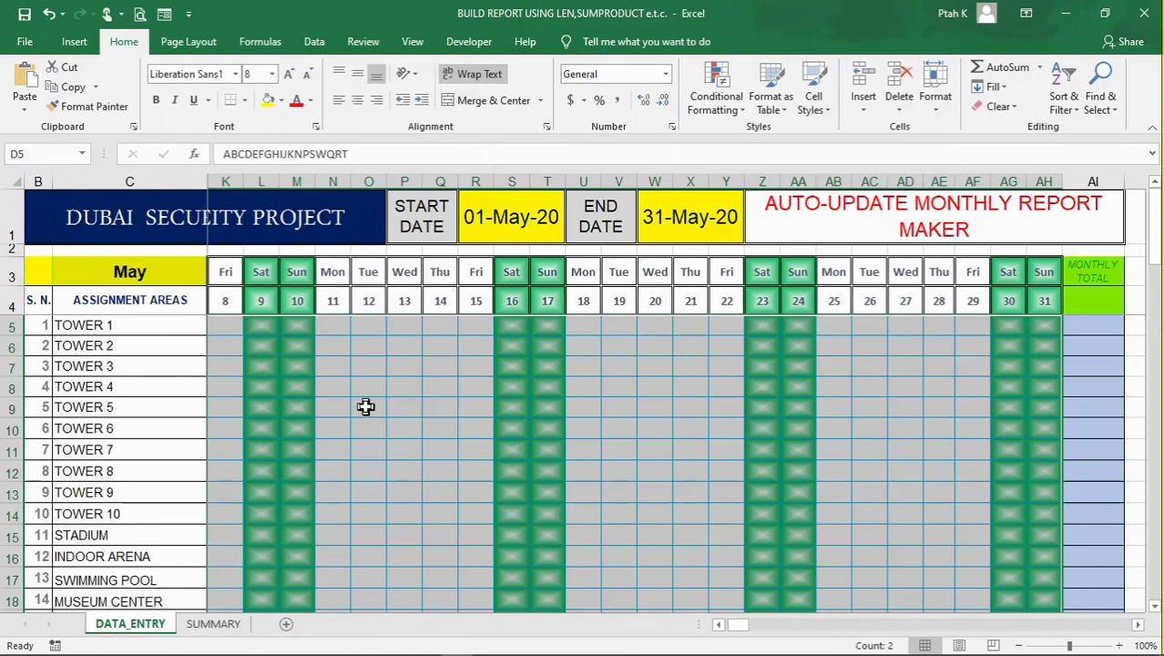
left_click(387, 380)
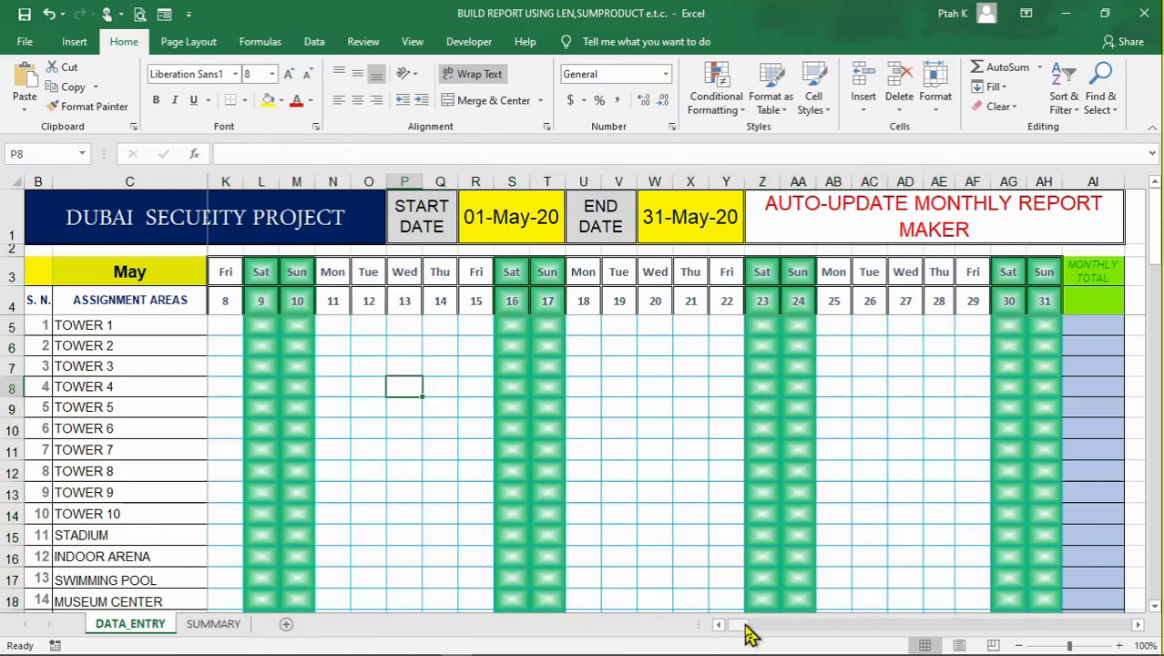
Fill the code string from D5 across the days of the month and down through the assignment areas
left_click_drag(747, 635, 718, 627)
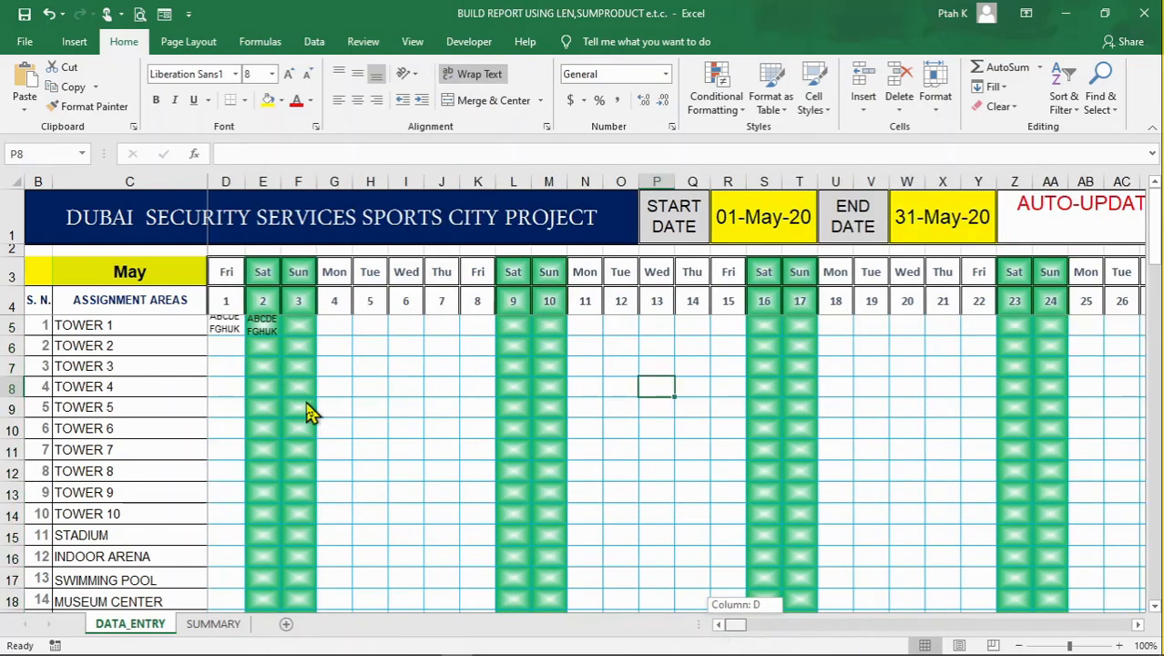
left_click(233, 326)
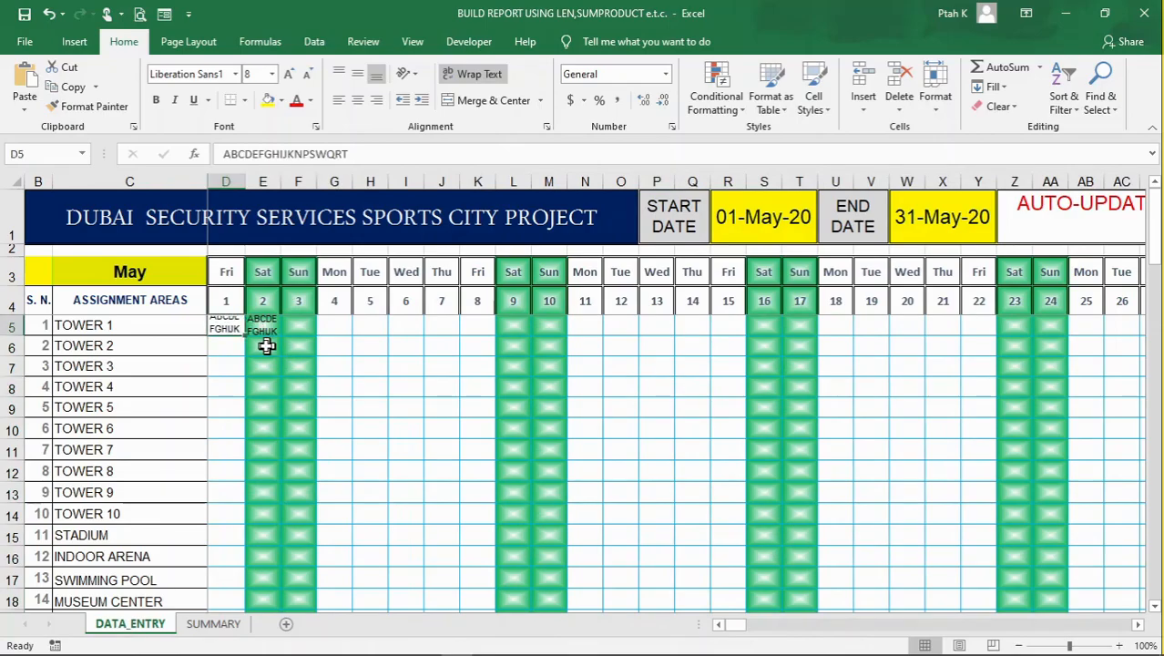
left_click_drag(247, 334, 528, 375)
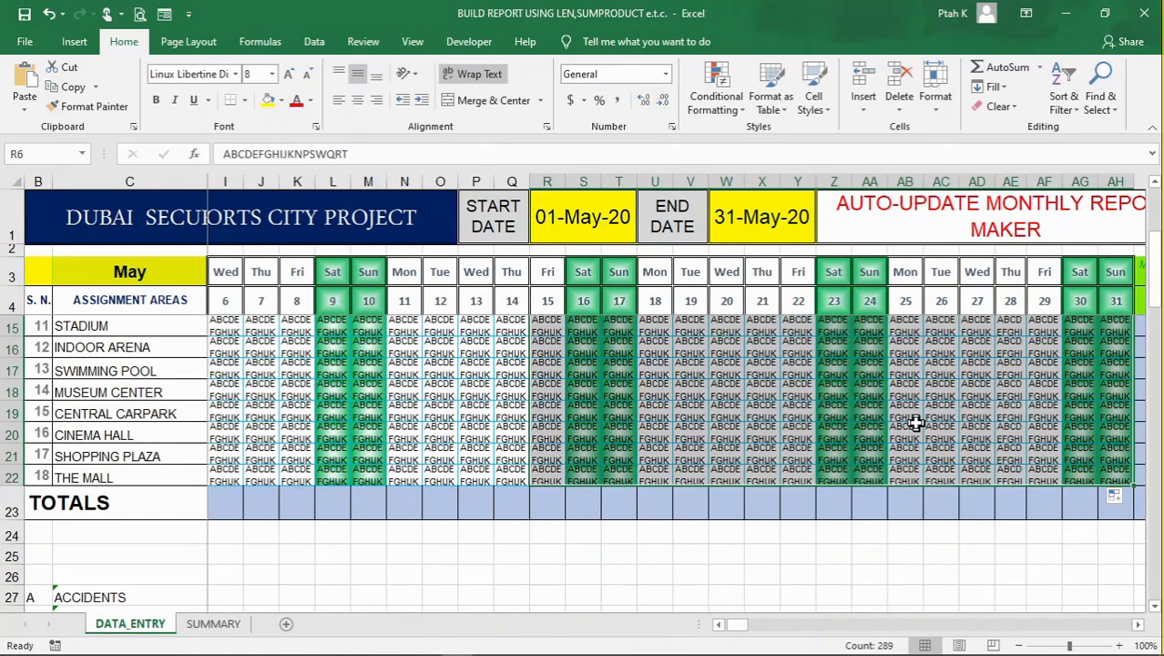
scroll(916, 421, "up", 4)
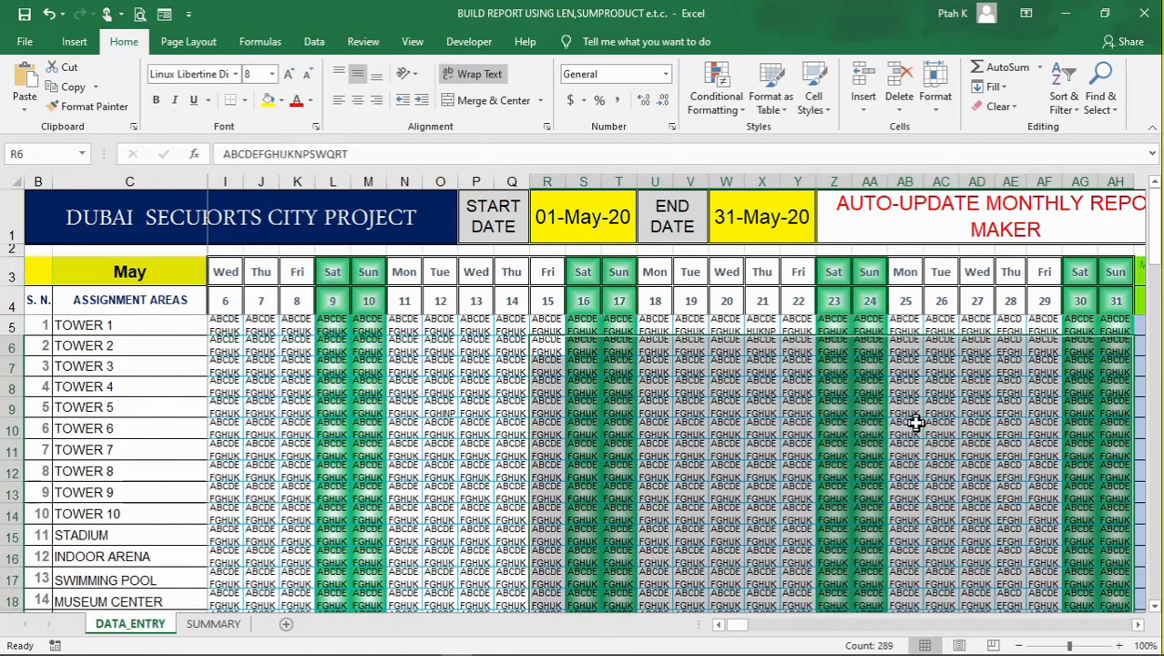
Look over the filled incident codes across the whole grid at 90% zoom, checking several days and assignment areas
left_click(857, 393)
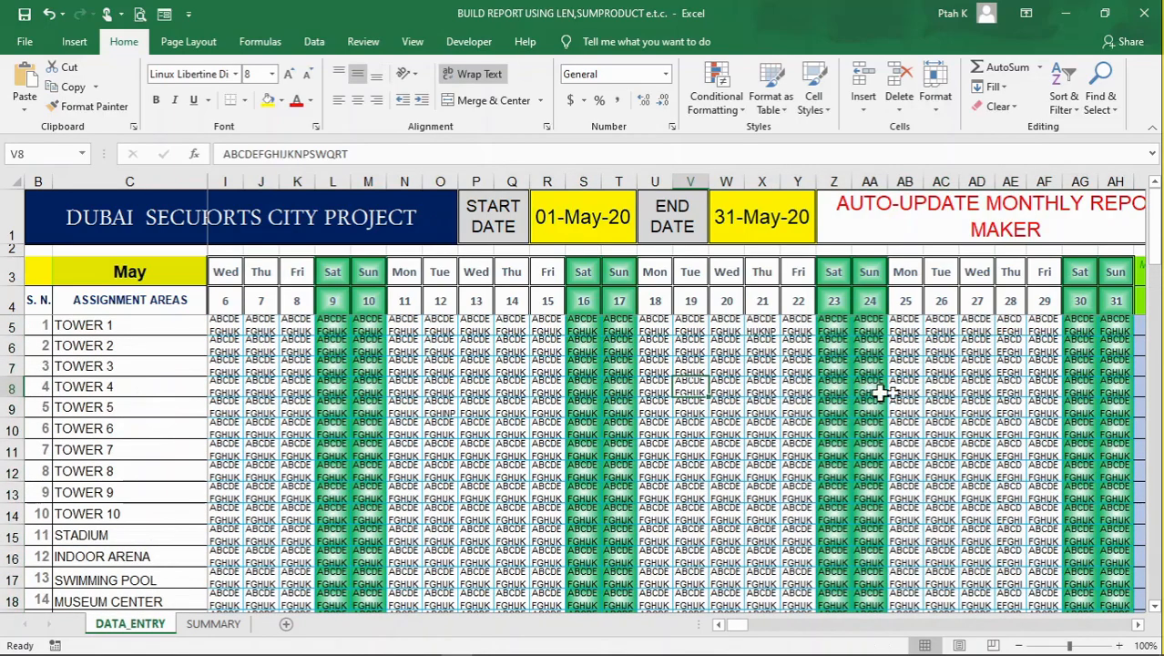
left_click(1023, 401)
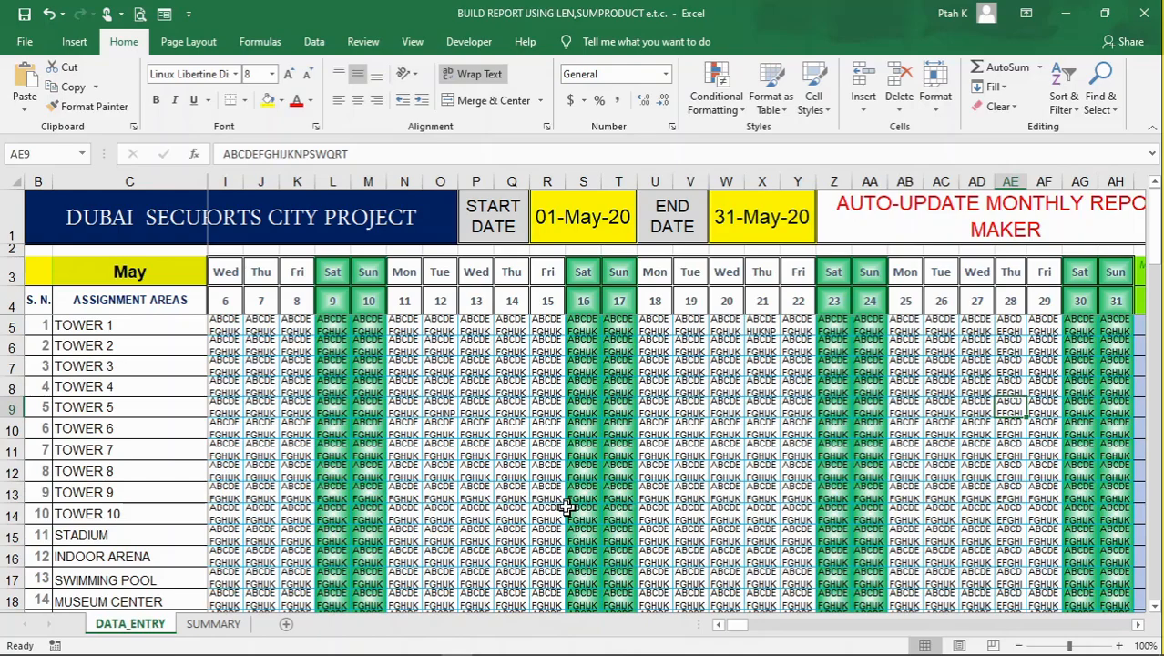
scroll(299, 431, "down", 1)
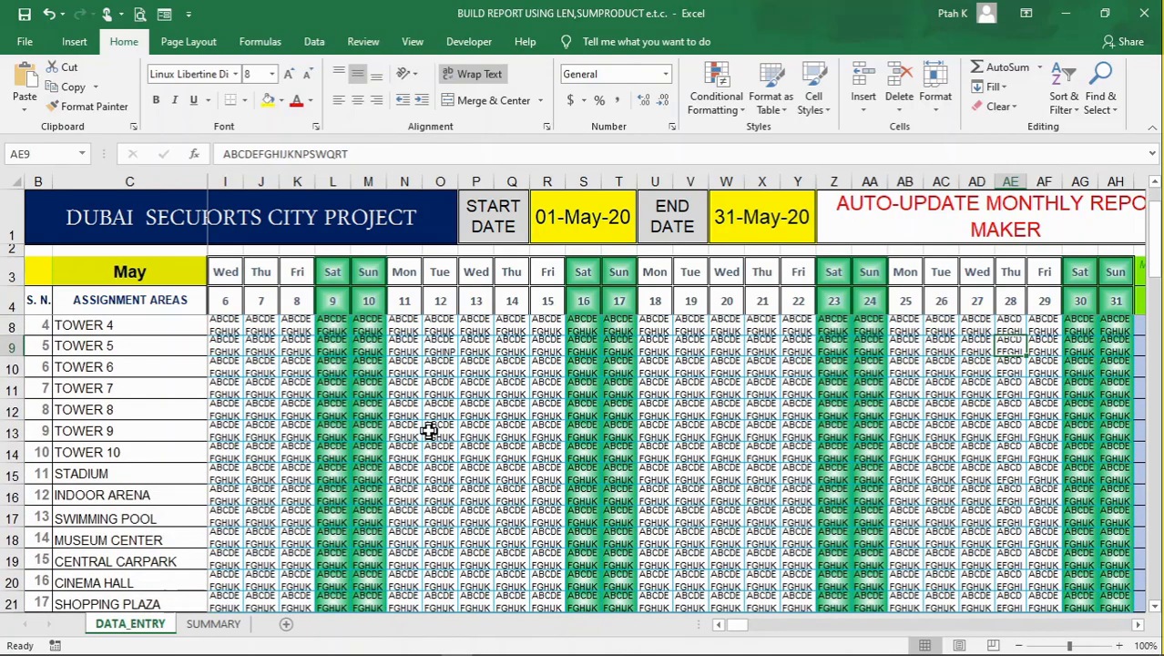
left_click(1018, 645)
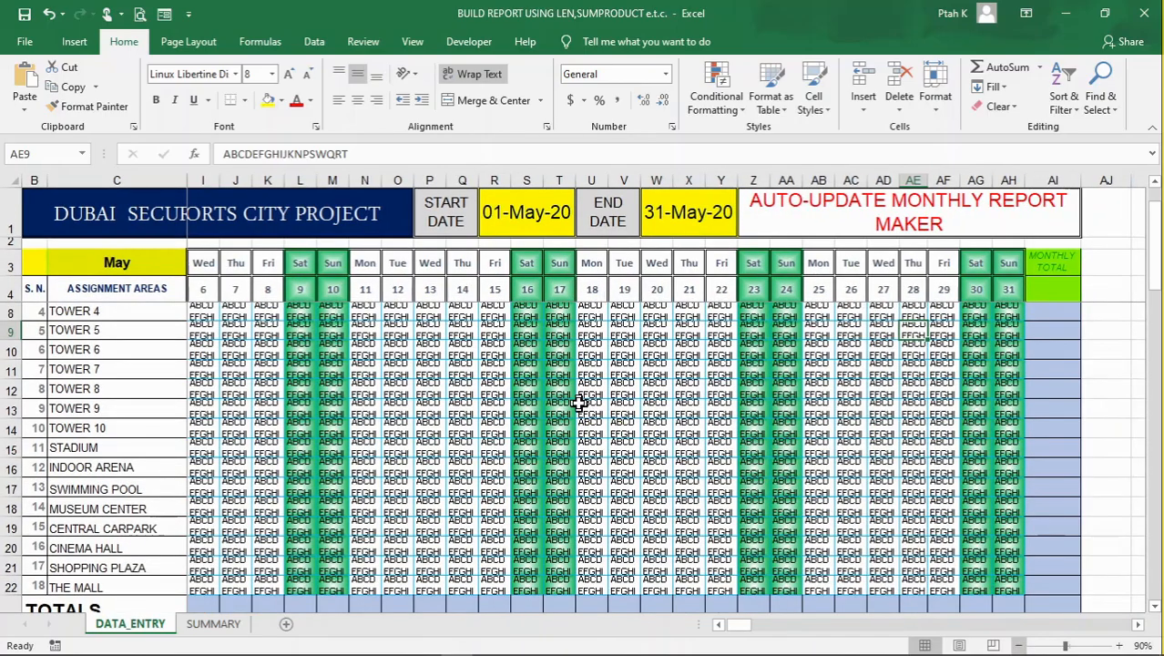
left_click(298, 369)
left_click(456, 369)
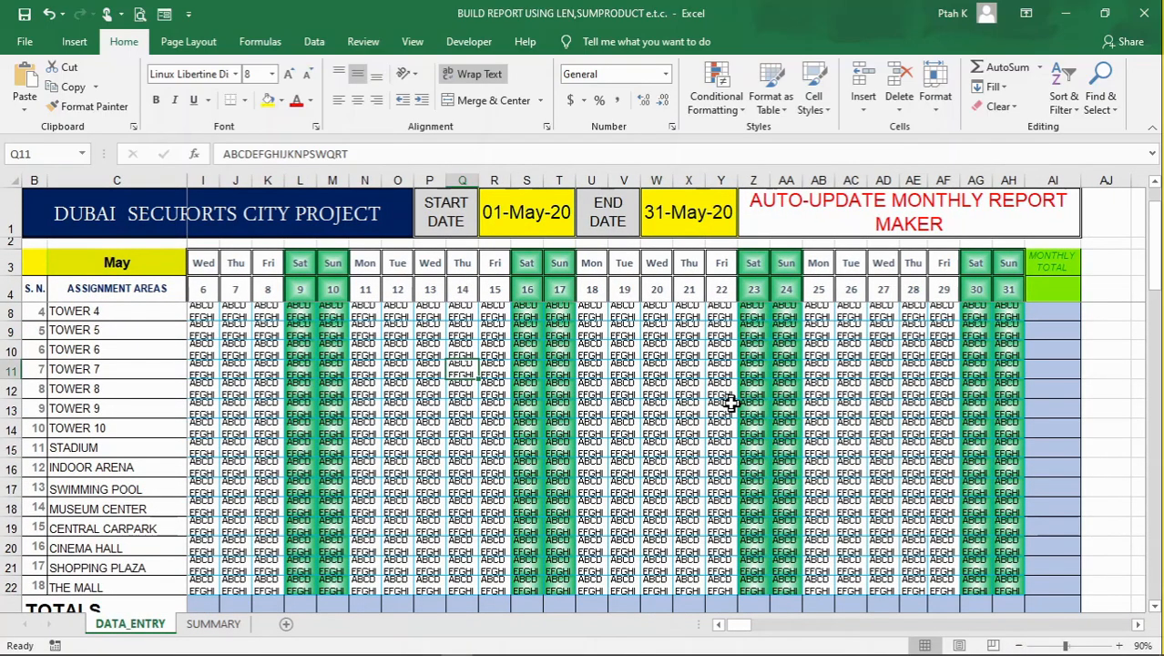
scroll(731, 403, "down", 1)
scroll(873, 408, "up", 2)
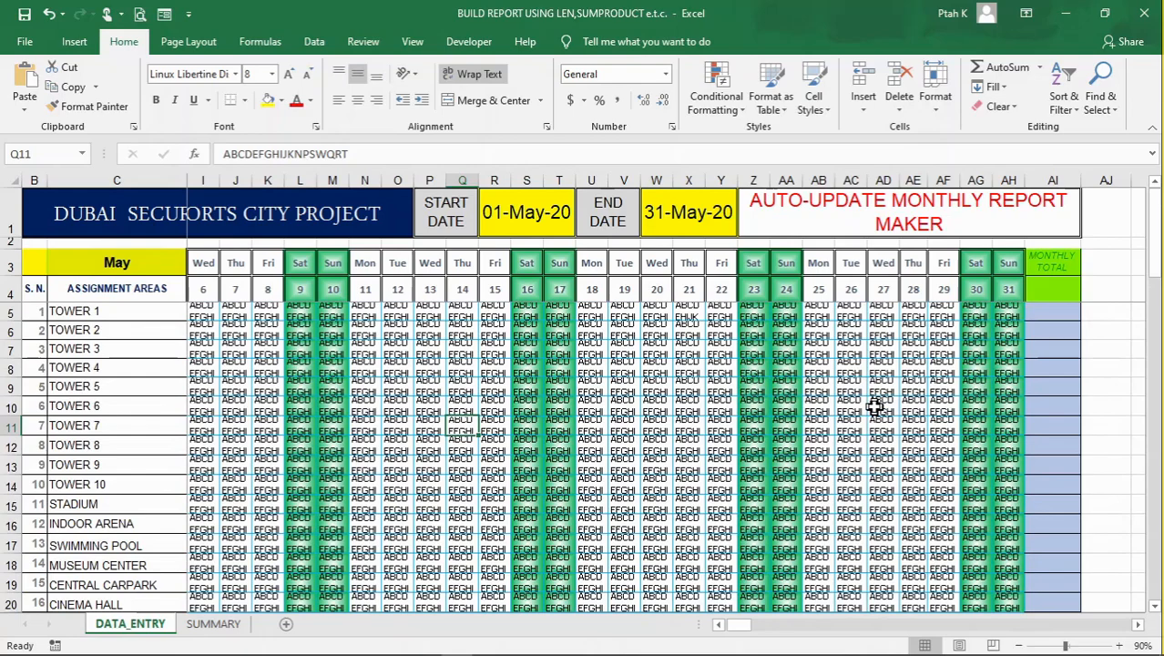
Begin a formula in the monthly total cell AI5 for Tower 1's row
left_click(1044, 313)
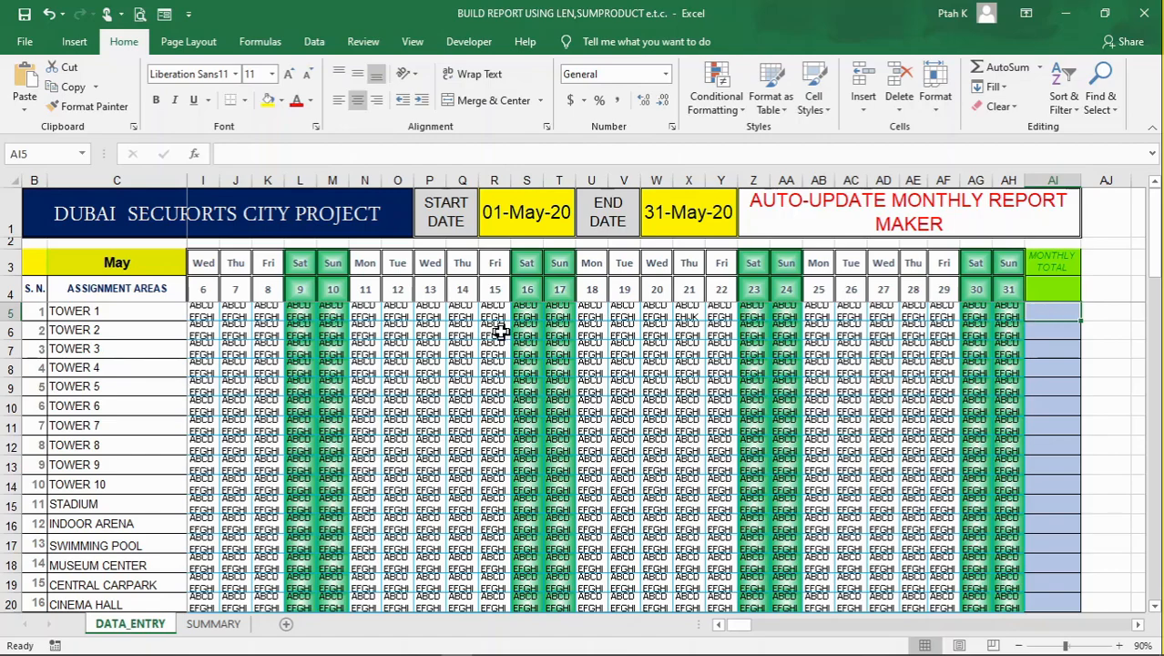
left_click(11, 311)
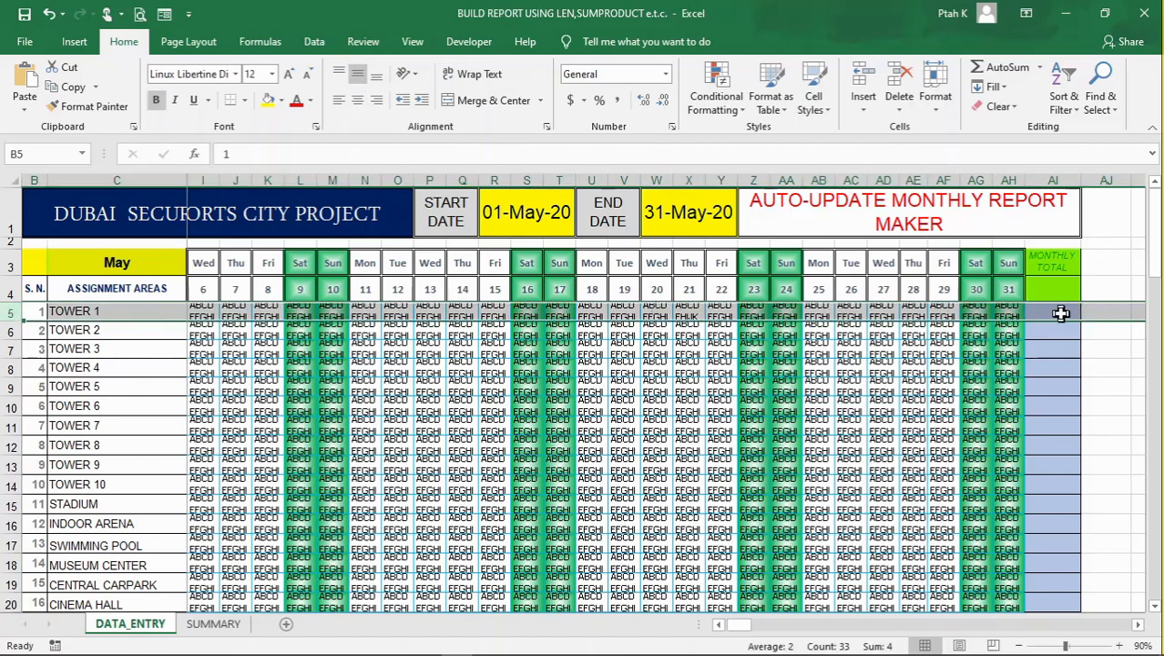
left_click(1059, 314)
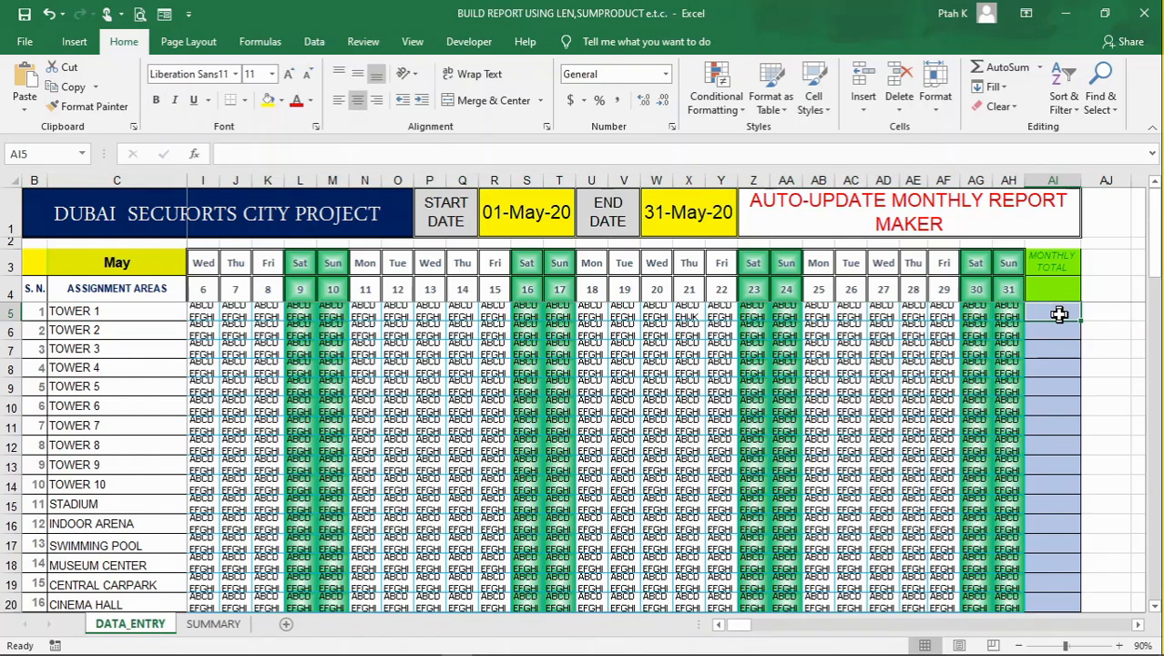
type("=")
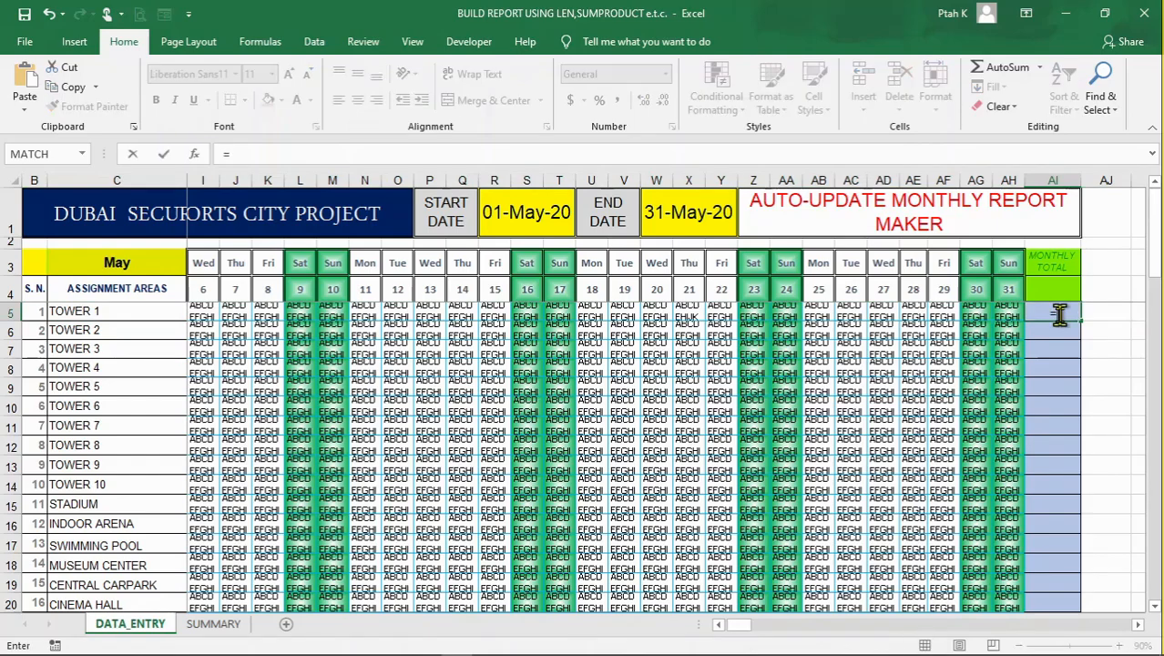
type("LEN")
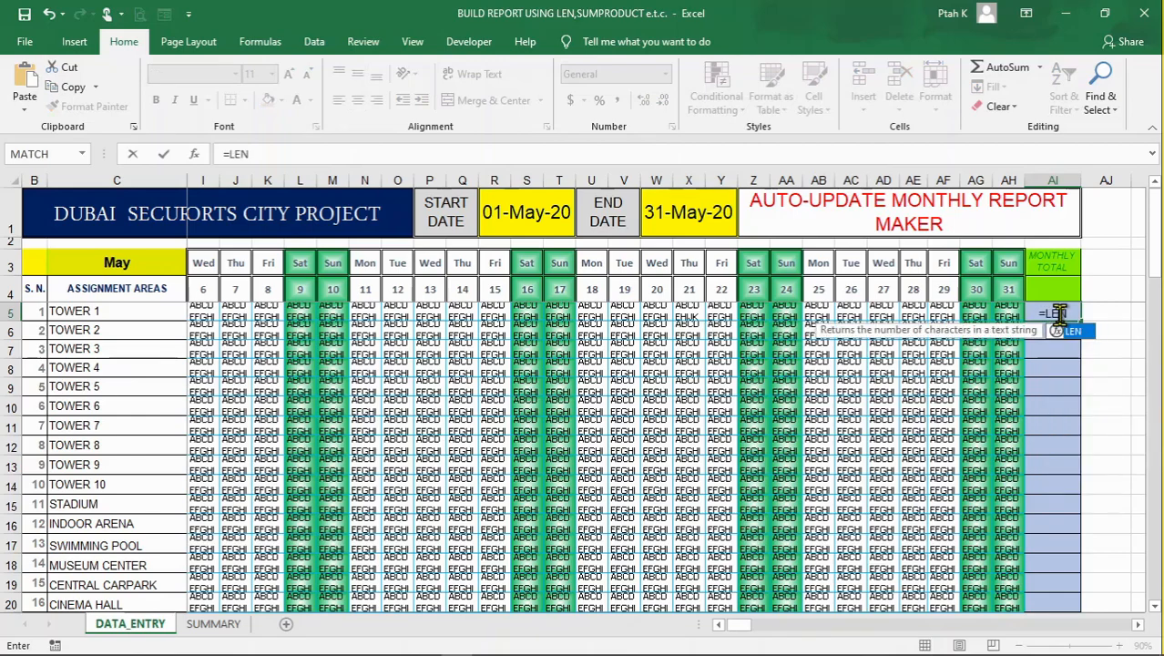
key("BackSpace")
key("BackSpace")
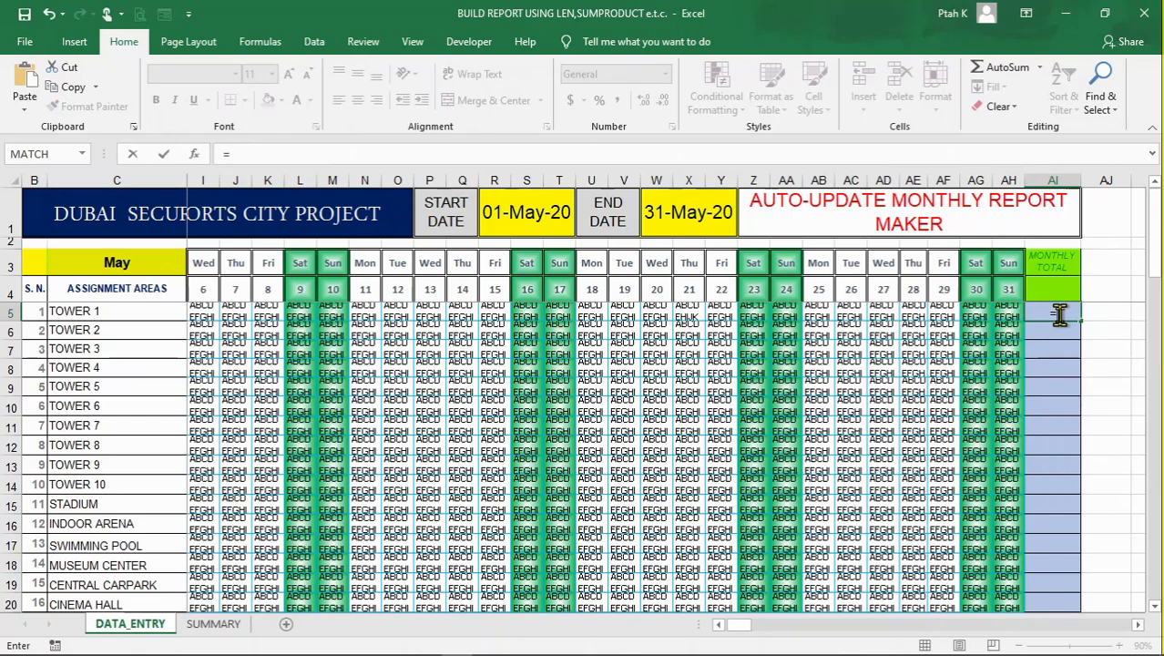
Enter =SUMPRODUCT(LEN(D5:AH5)) in AI5 to count Tower 1's incident codes for the month, accepting the closing-bracket correction
type("SUMPRODUCT")
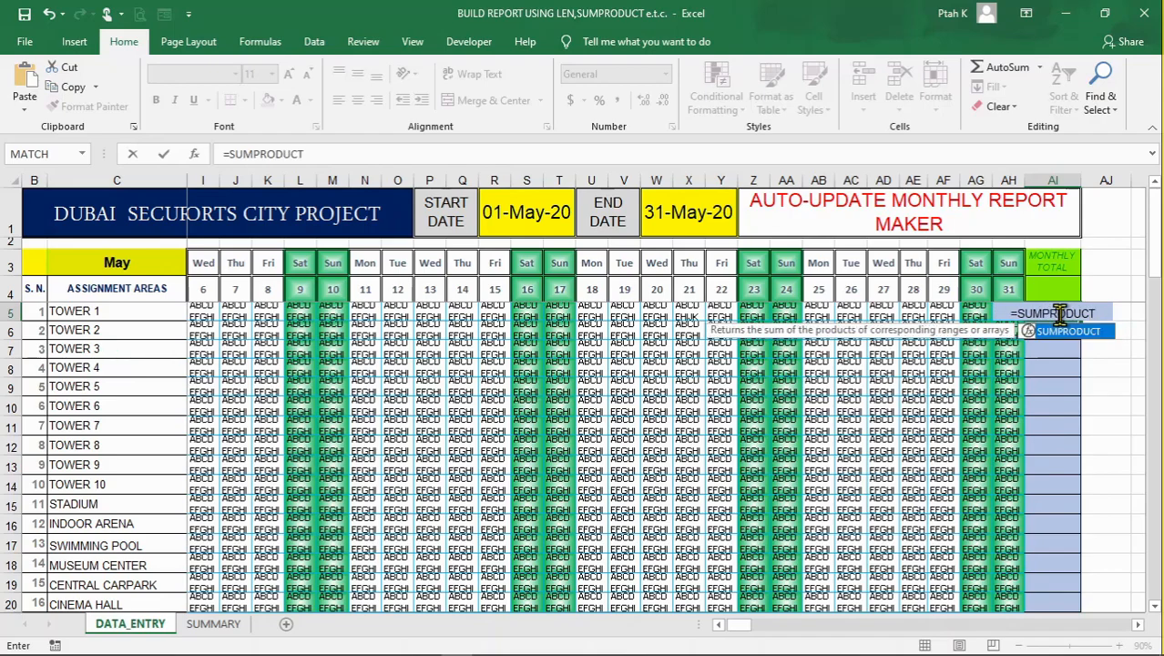
type("(")
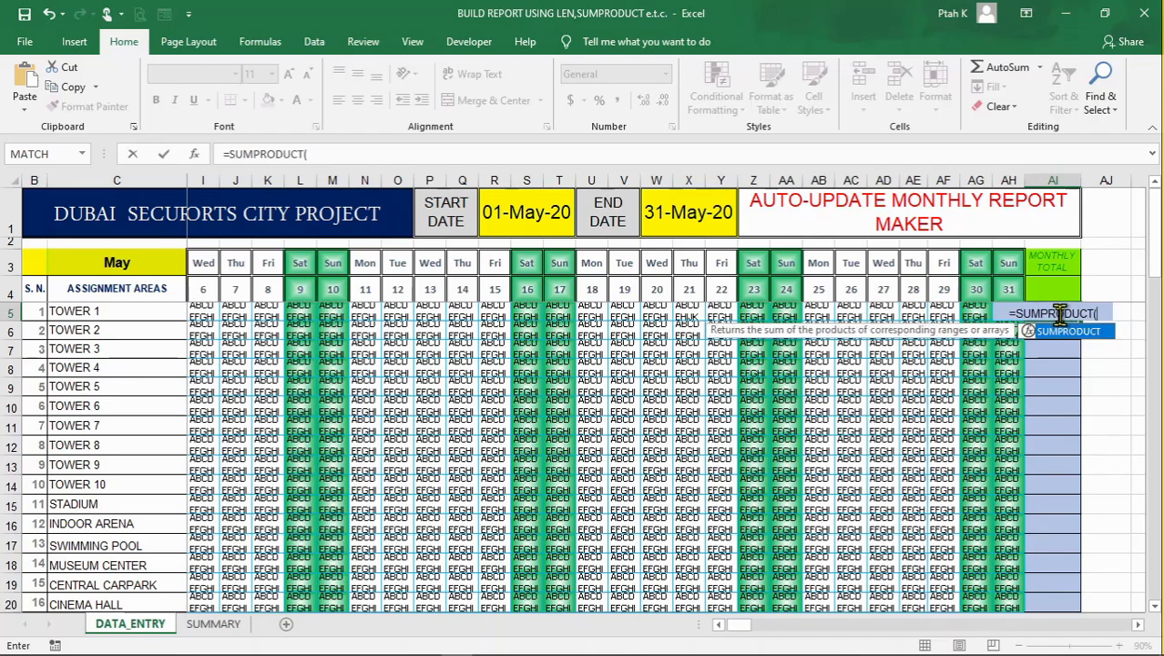
type("LEN")
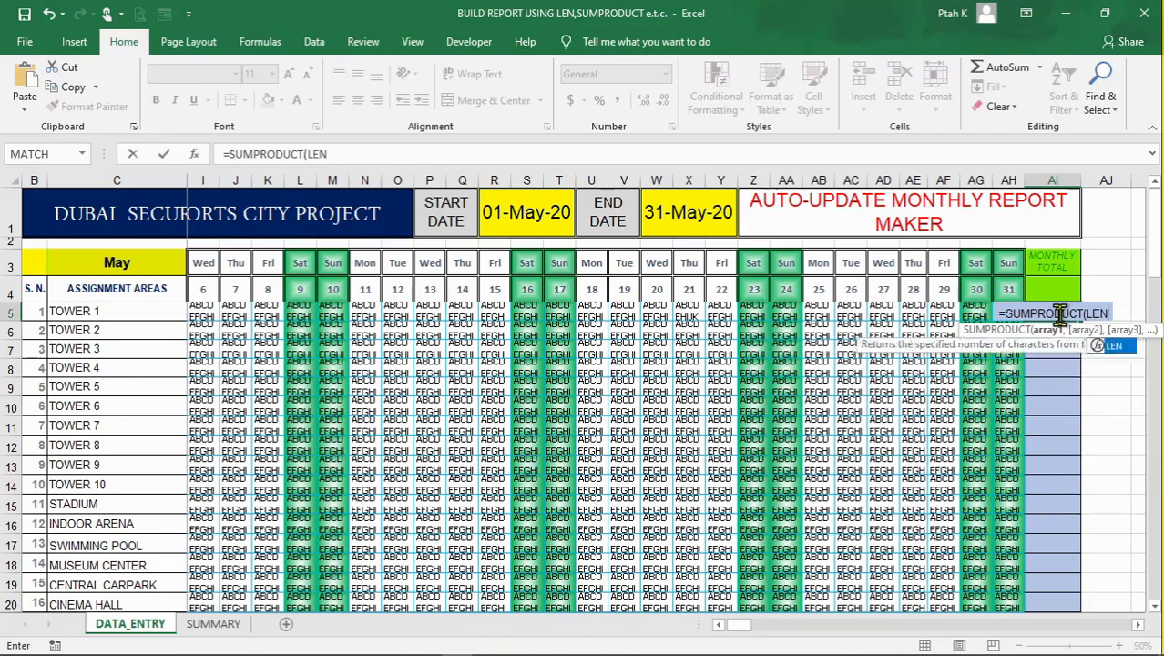
type("(")
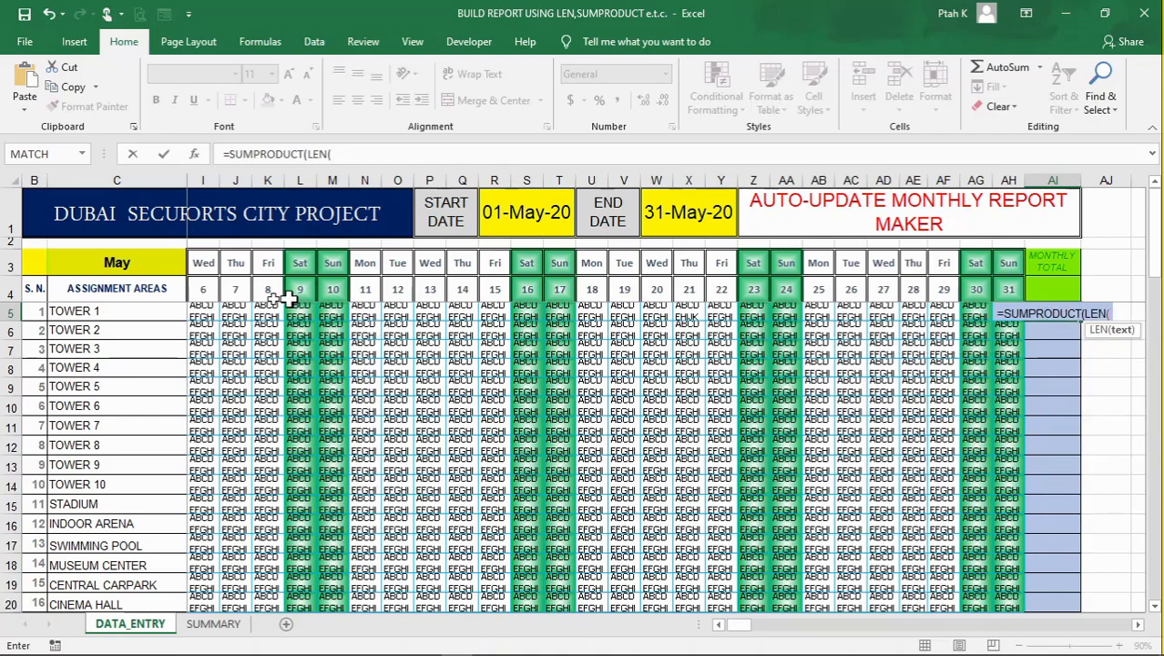
left_click_drag(753, 629, 716, 629)
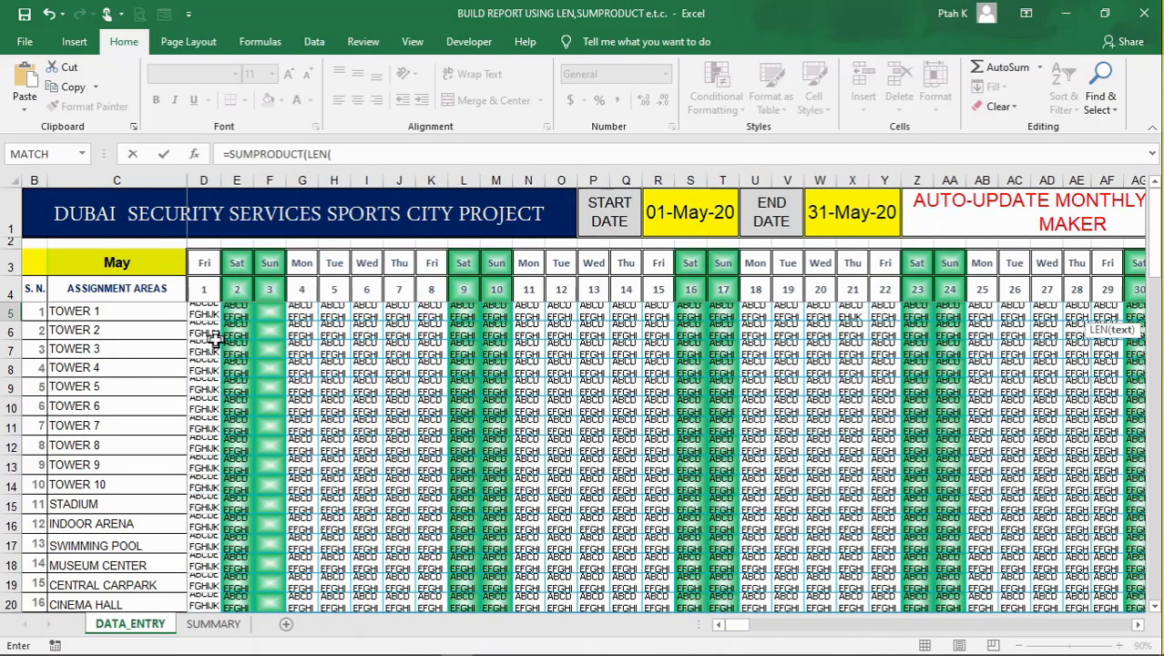
left_click_drag(210, 314, 1160, 288)
left_click_drag(1104, 326, 1084, 328)
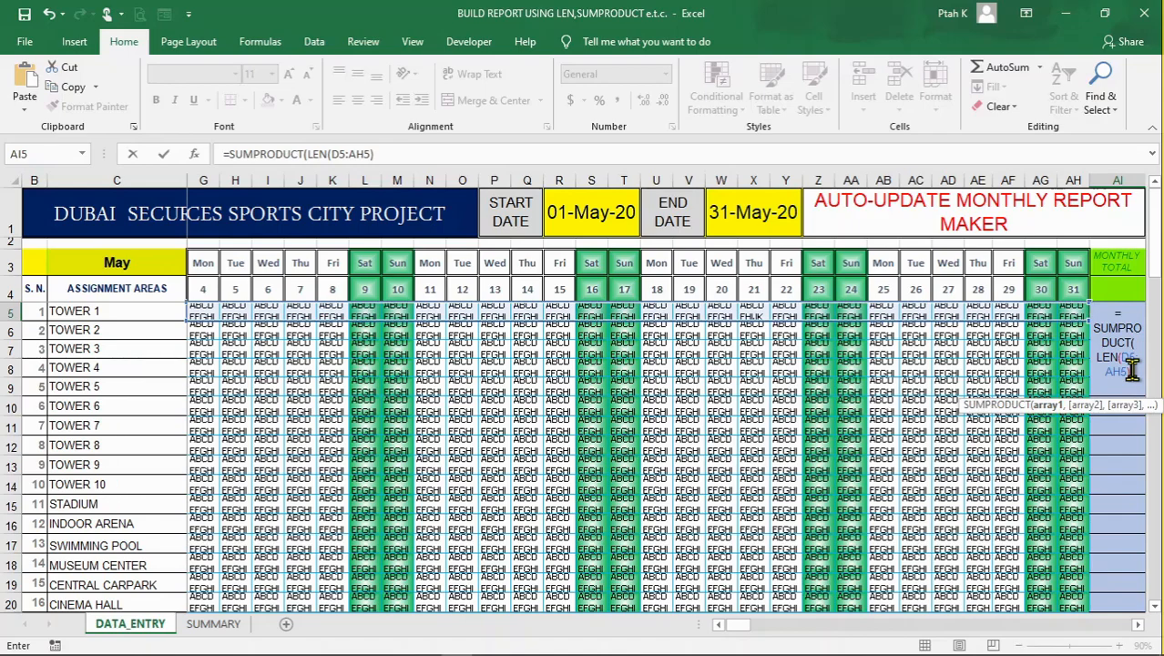
key("Return")
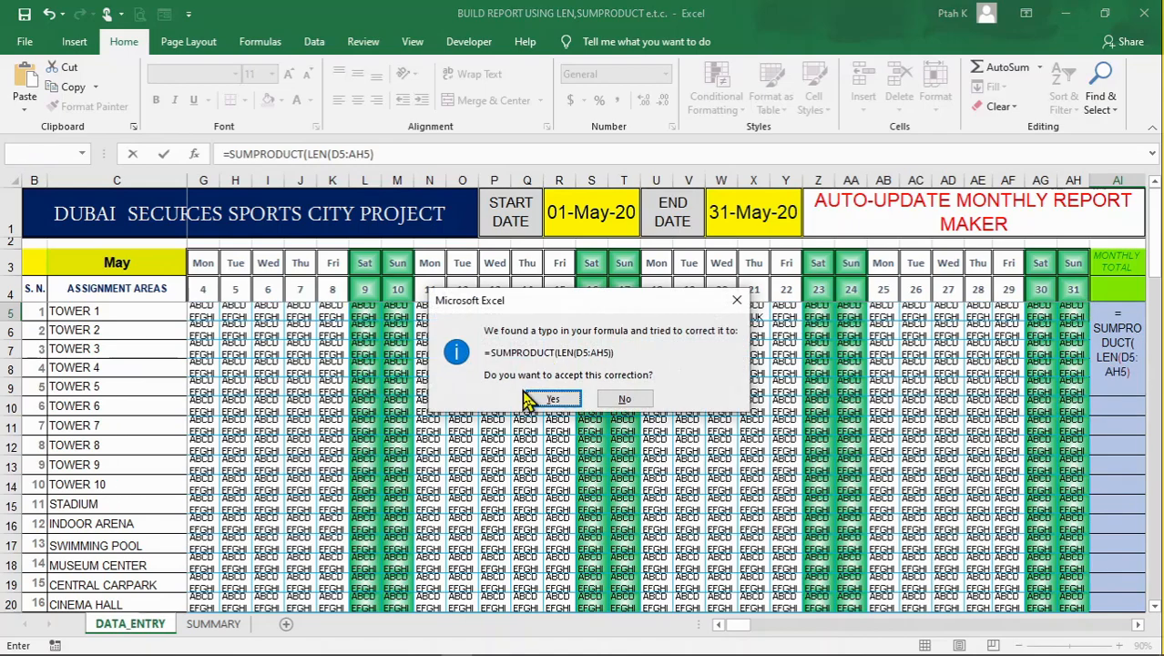
left_click(552, 399)
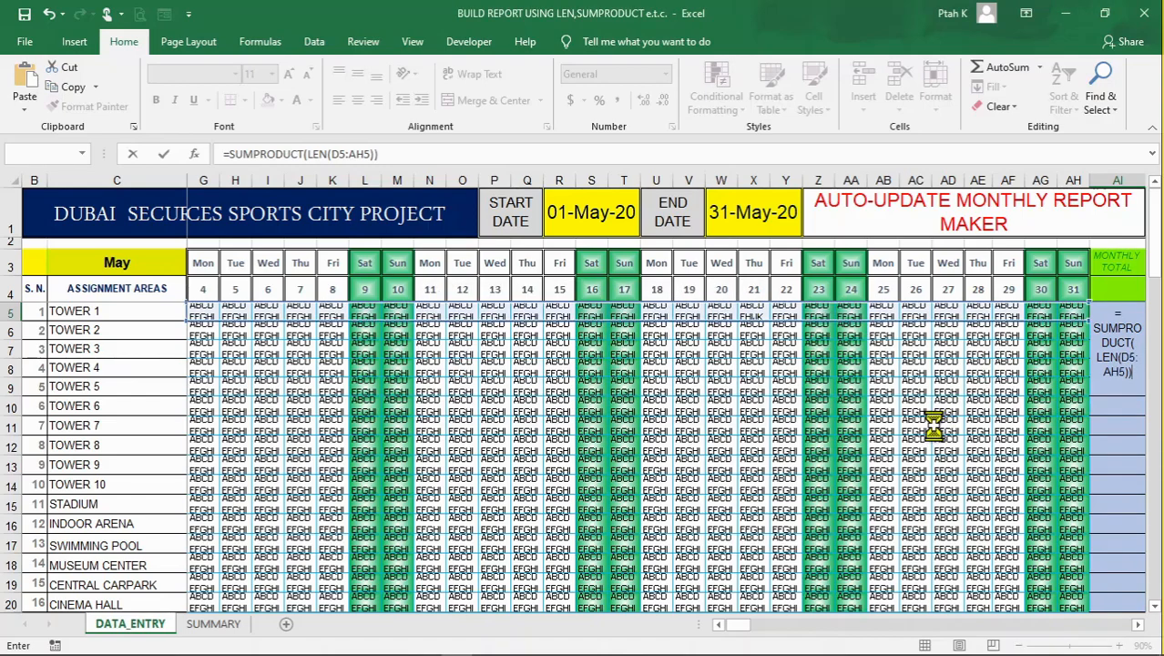
left_click(1144, 366)
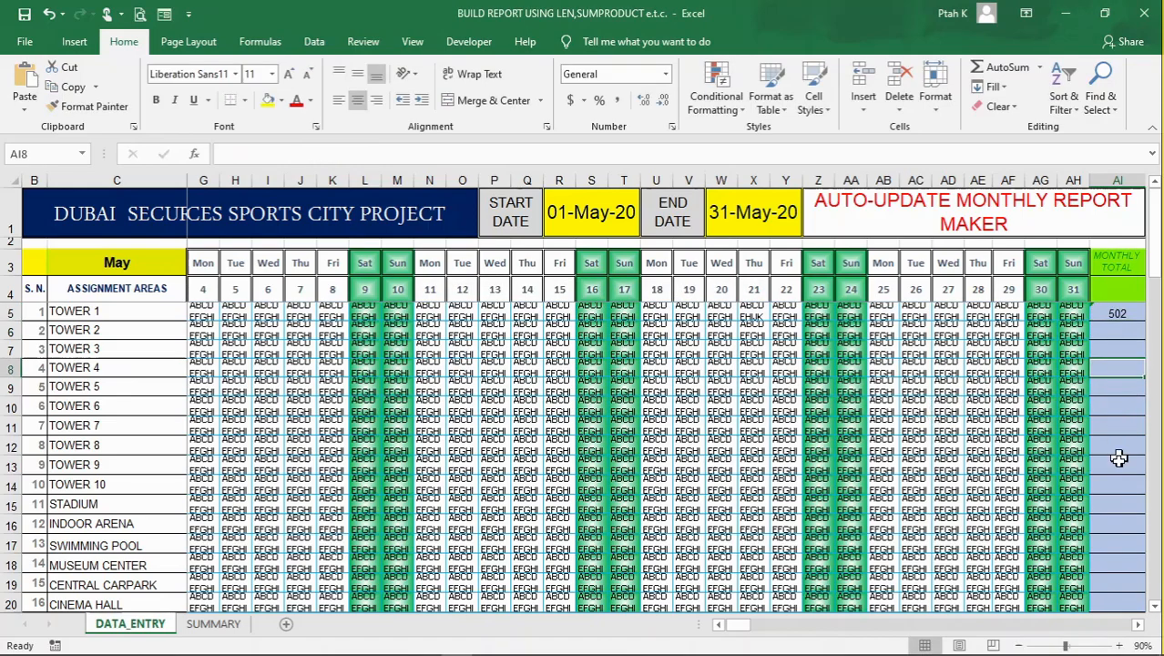
Fill the SUMPRODUCT formula from AI5 down to AI22 to give every assignment area a monthly total
left_click(1138, 625)
scroll(1137, 625, "right", 4)
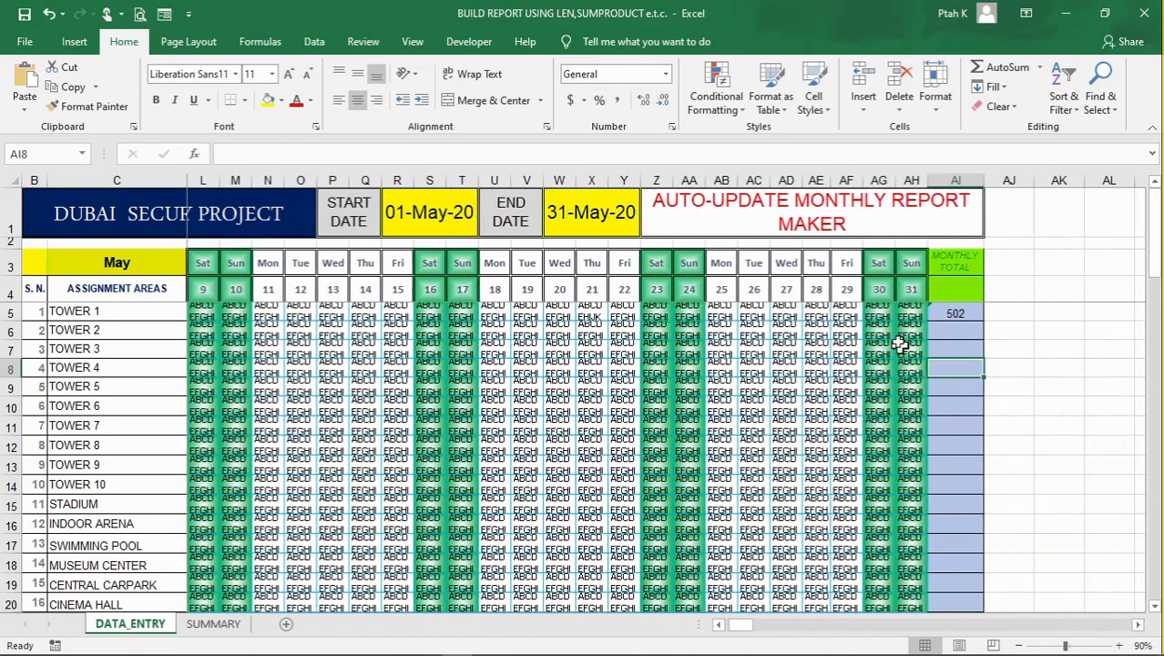
left_click(947, 313)
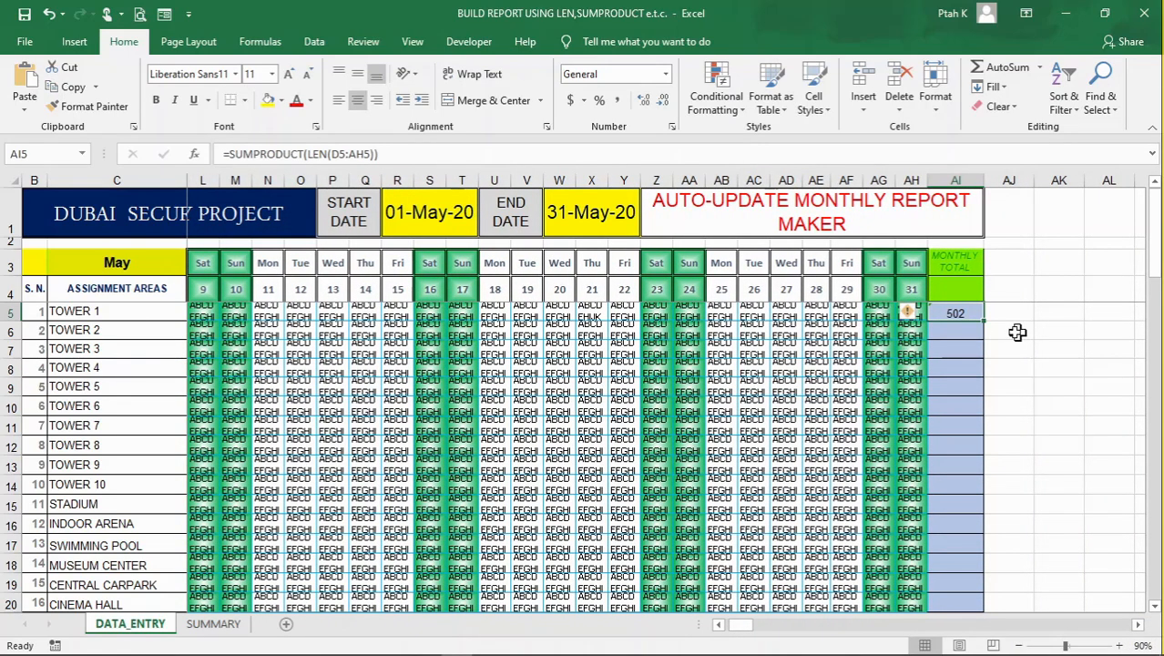
left_click(951, 346)
left_click(959, 316)
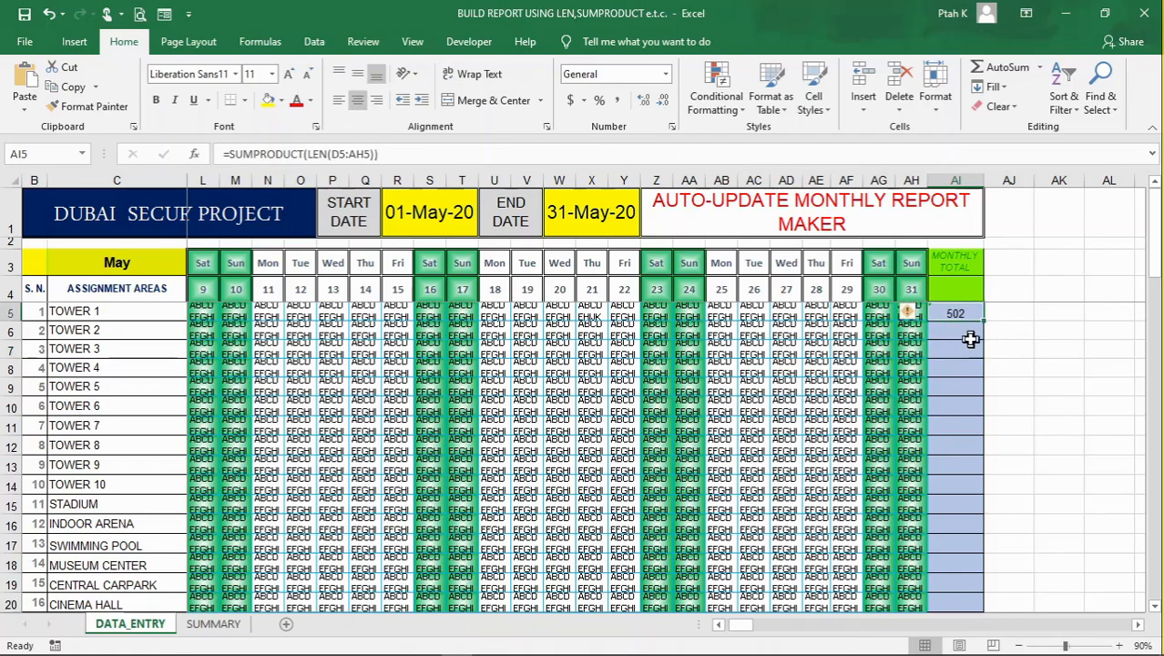
left_click(956, 332)
left_click(953, 312)
left_click_drag(982, 321, 866, 410)
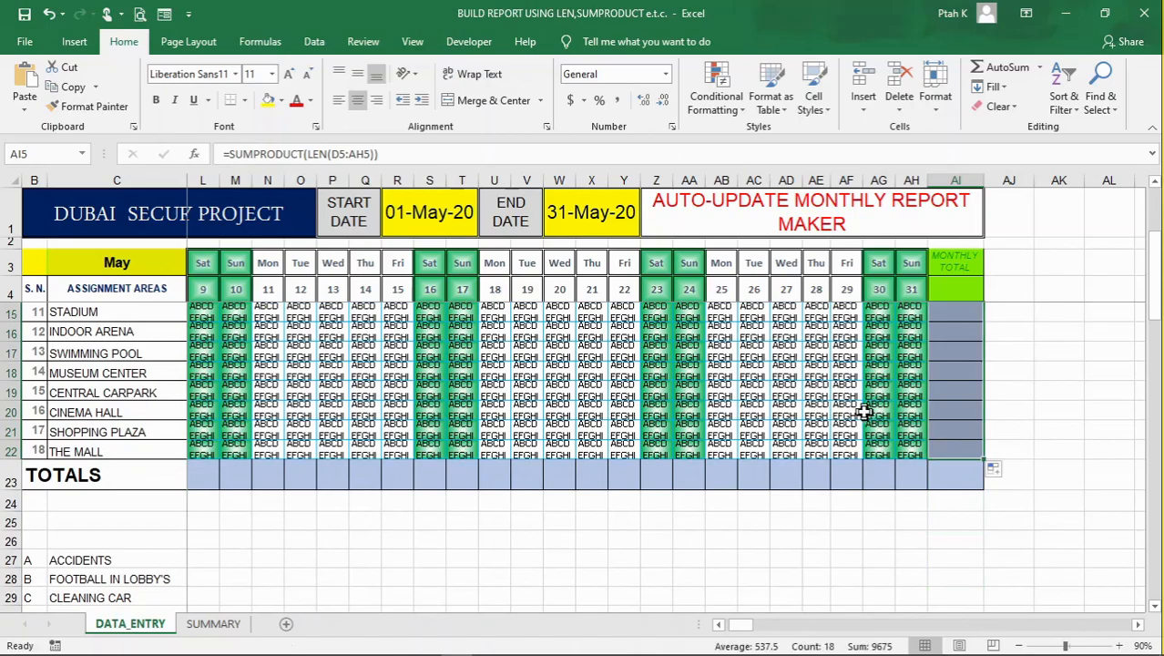
scroll(866, 410, "up", 3)
scroll(868, 410, "down", 2)
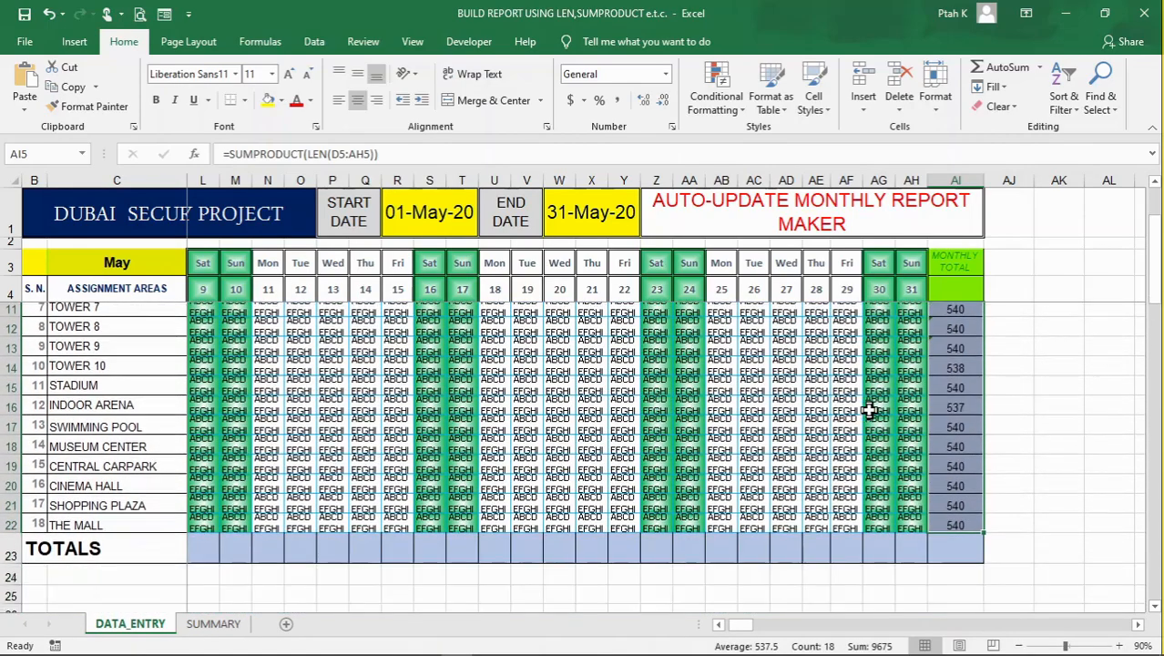
scroll(875, 409, "up", 3)
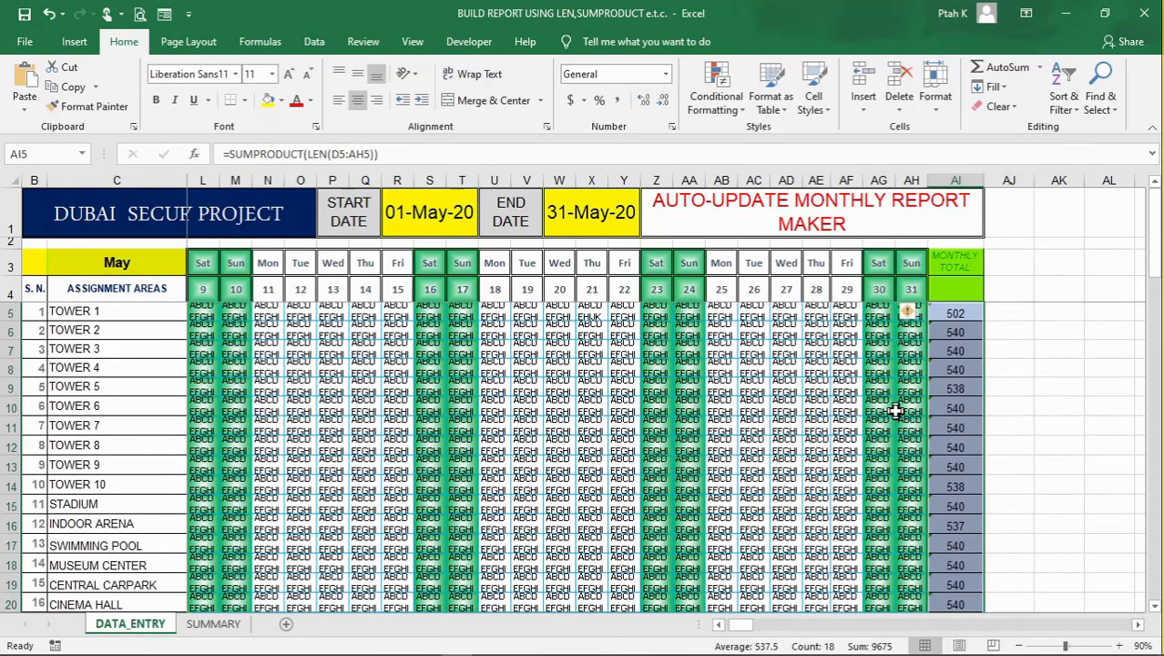
left_click(1066, 402)
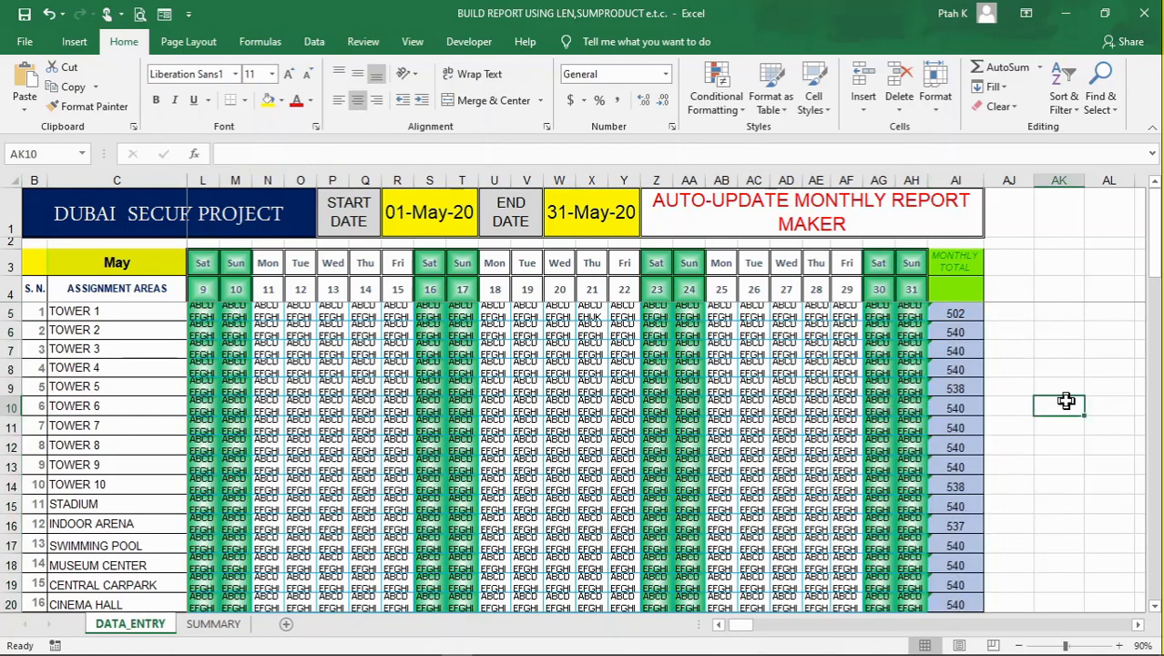
Shorten Tower 6's code string for day 13 in P10 to ABCDEFGHI
left_click(604, 394)
left_click(559, 420)
left_click(512, 442)
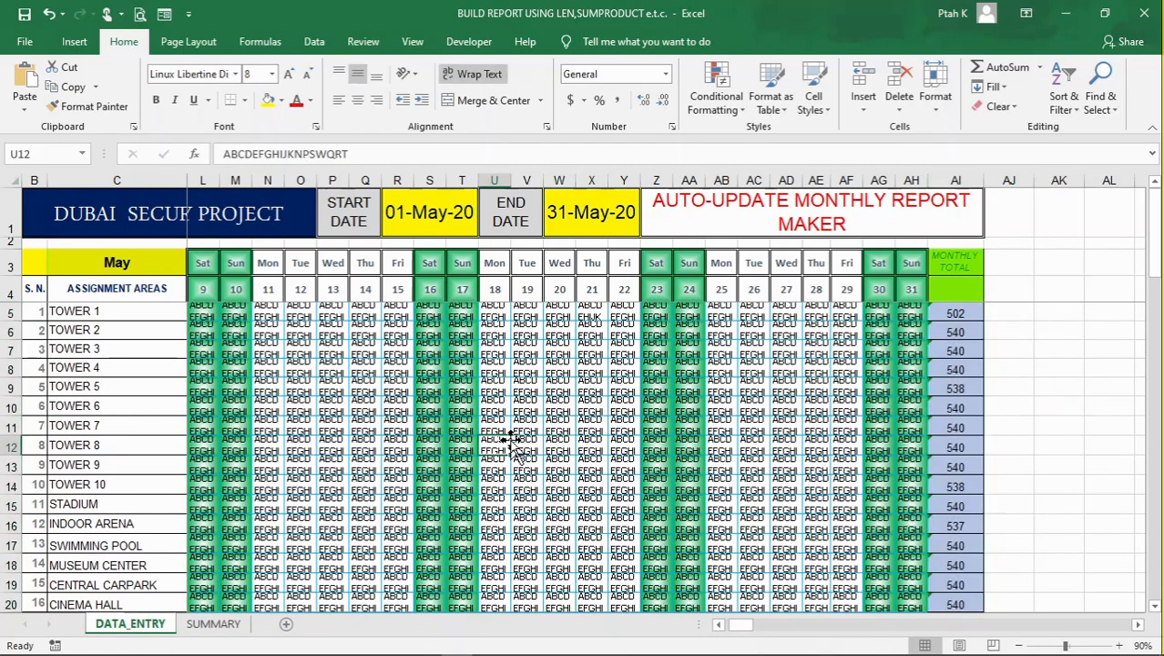
left_click(518, 394)
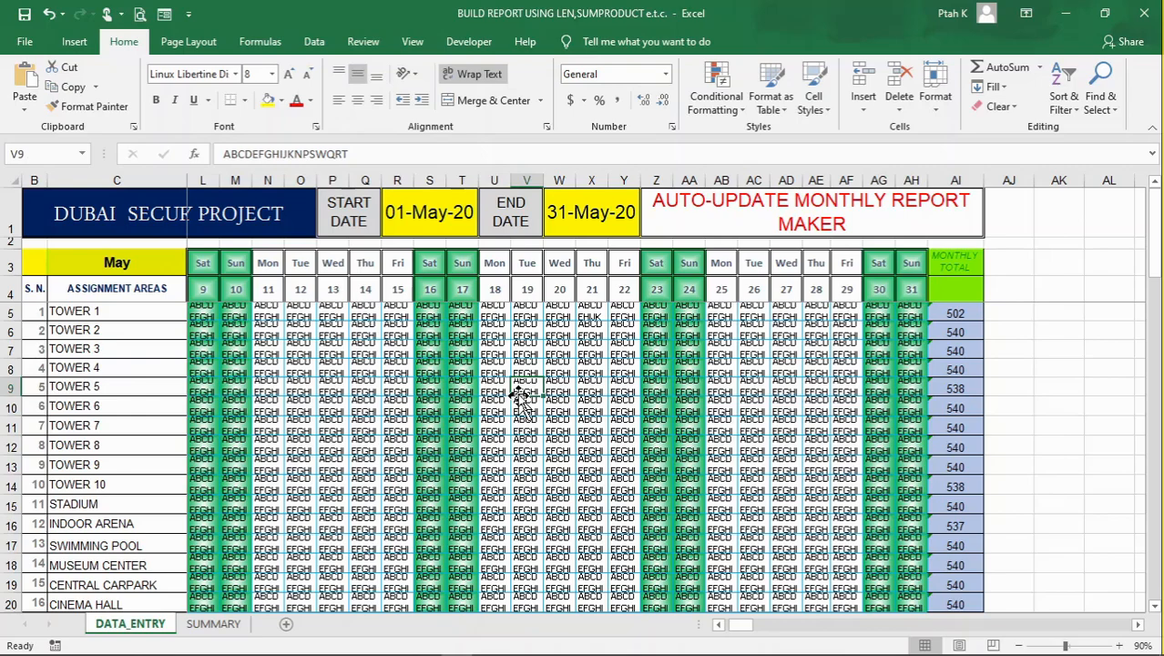
left_click(492, 483)
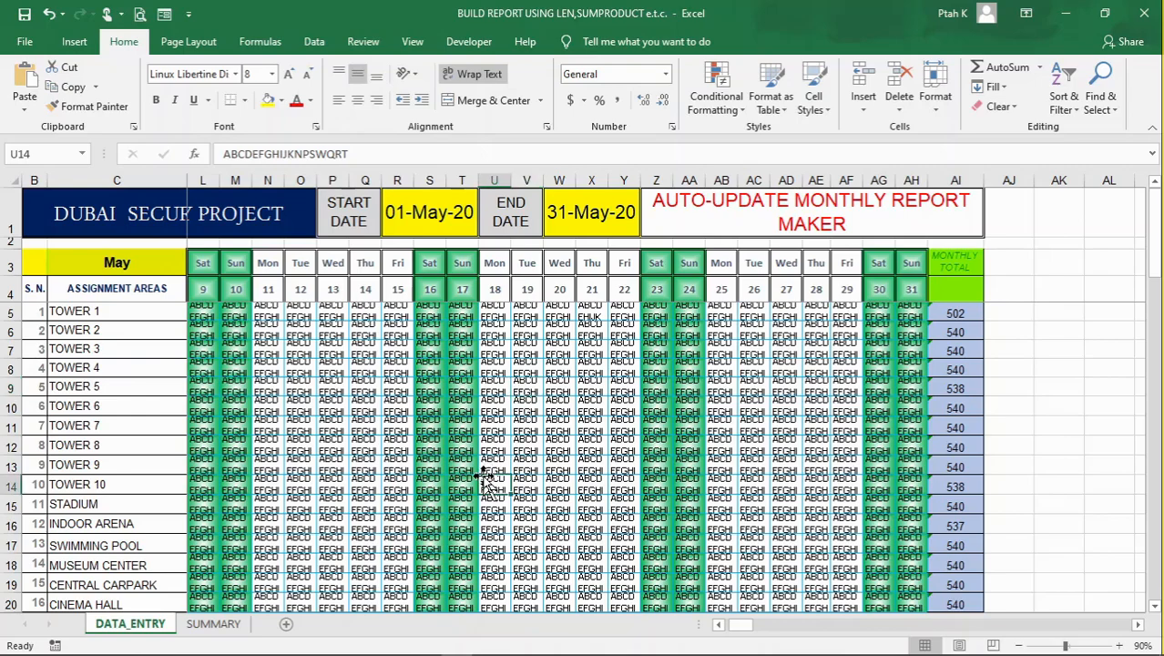
left_click(324, 403)
left_click_drag(349, 155, 297, 155)
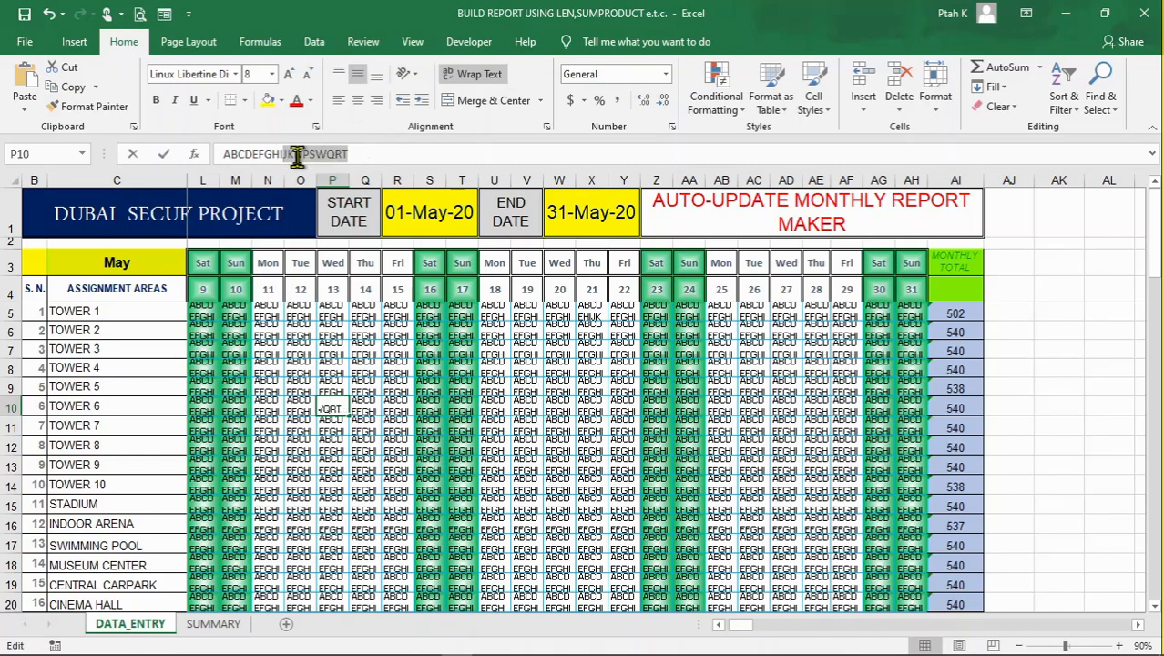
key("BackSpace")
left_click(374, 448)
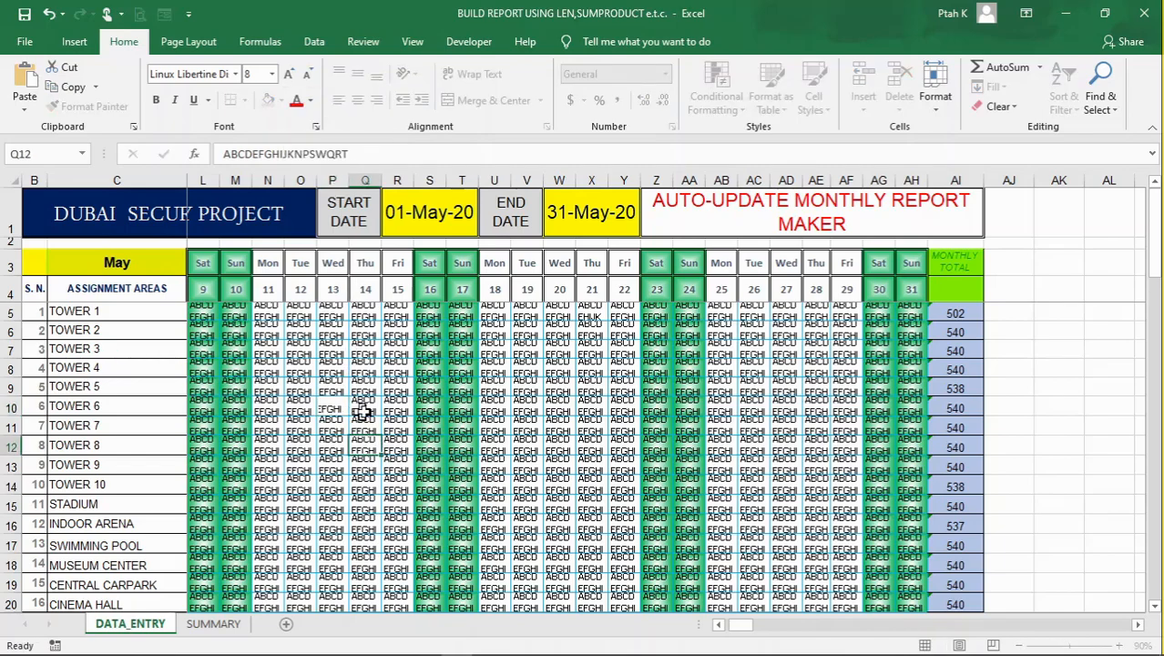
Fill the shortened code string from P10 across to day 28 and down to Central Carpark, covering P10:AE19
left_click(330, 407)
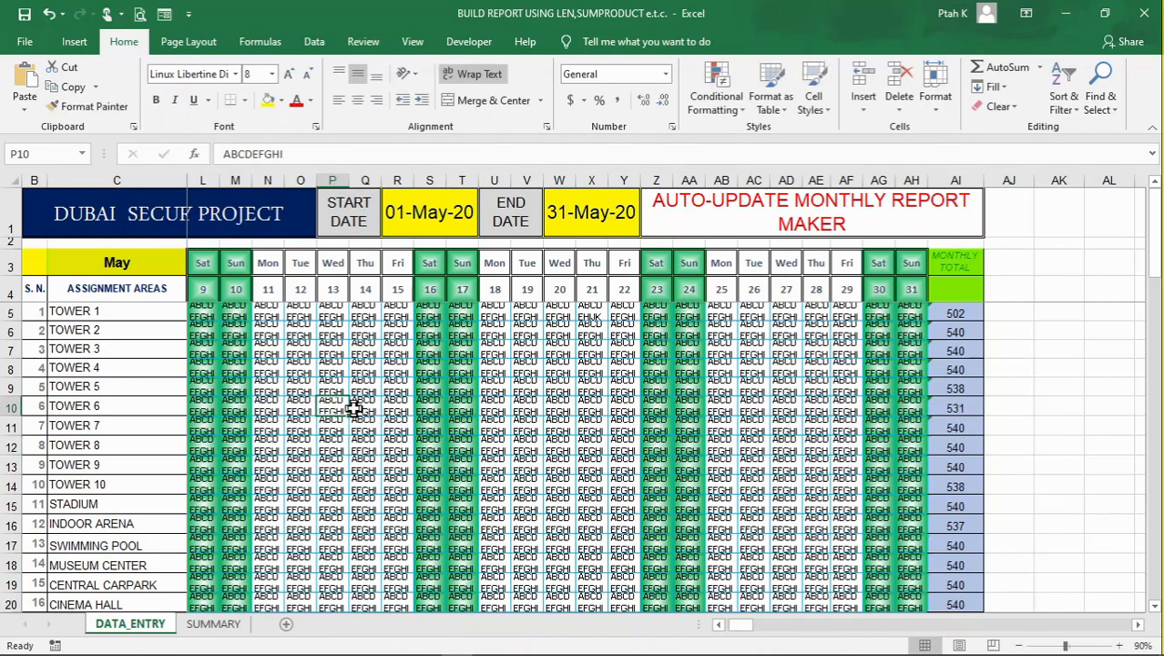
mouse_move(354, 415)
left_mouse_down()
mouse_move(838, 412)
mouse_move(836, 584)
left_mouse_up()
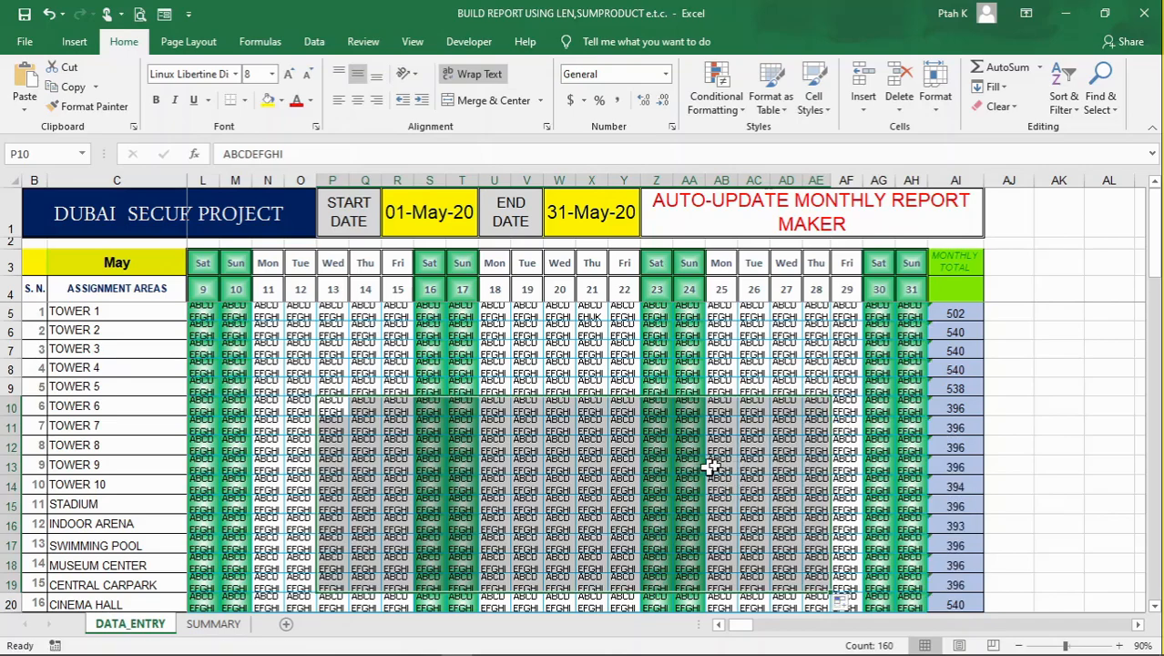
left_click(754, 459)
left_click(711, 444)
Review the code grid and the monthly totals for all assignment areas from the first to the last day
scroll(538, 444, "down", 3)
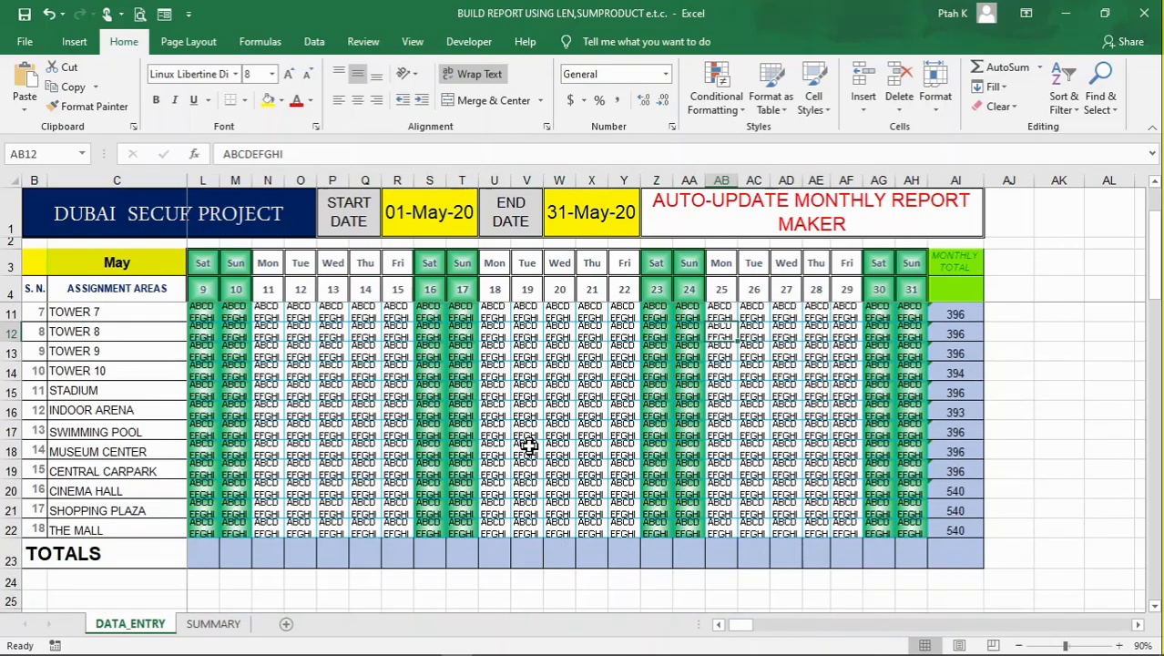
scroll(565, 419, "up", 3)
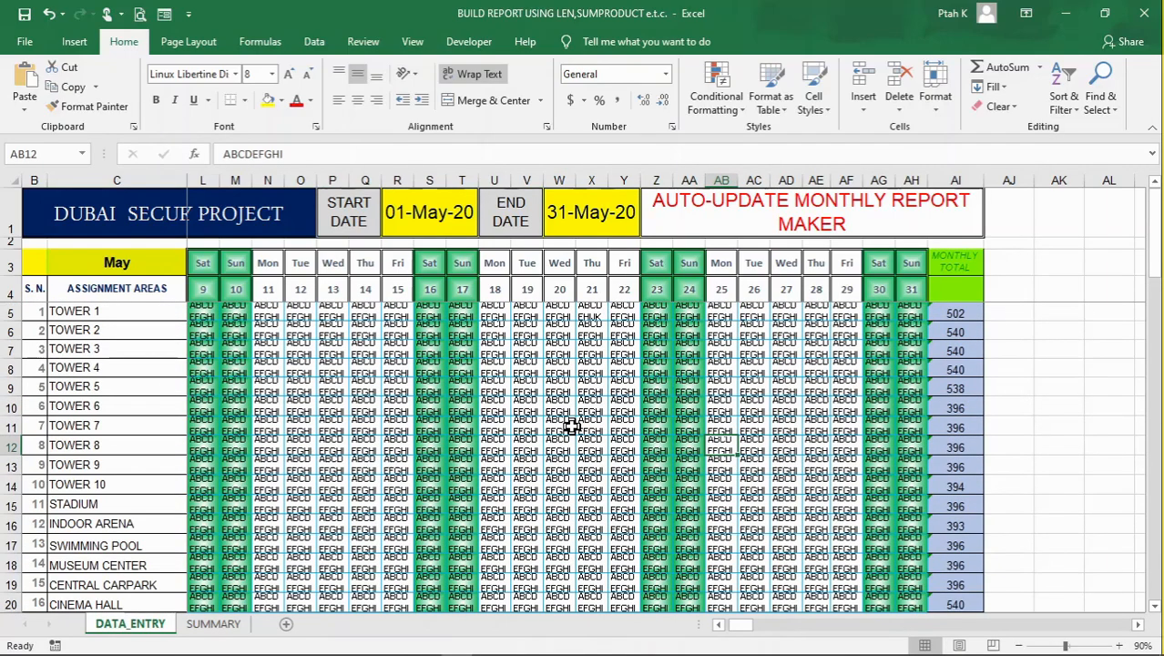
scroll(574, 428, "down", 1)
scroll(573, 428, "down", 3)
scroll(569, 429, "up", 3)
scroll(768, 567, "down", 2)
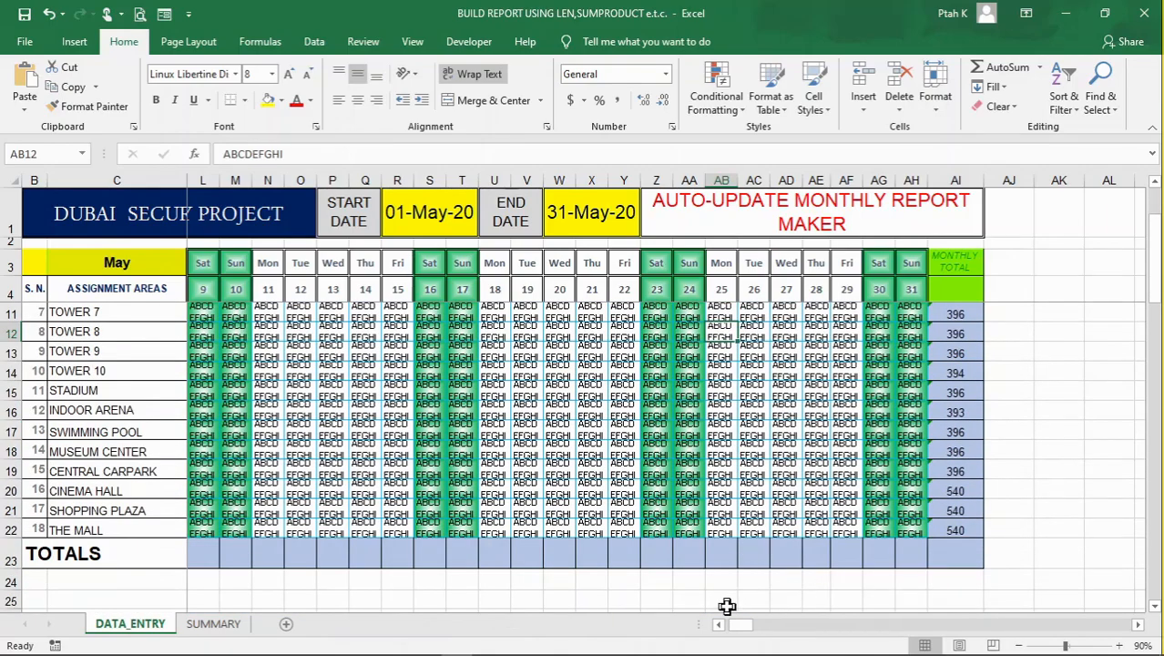
left_click_drag(741, 627, 715, 629)
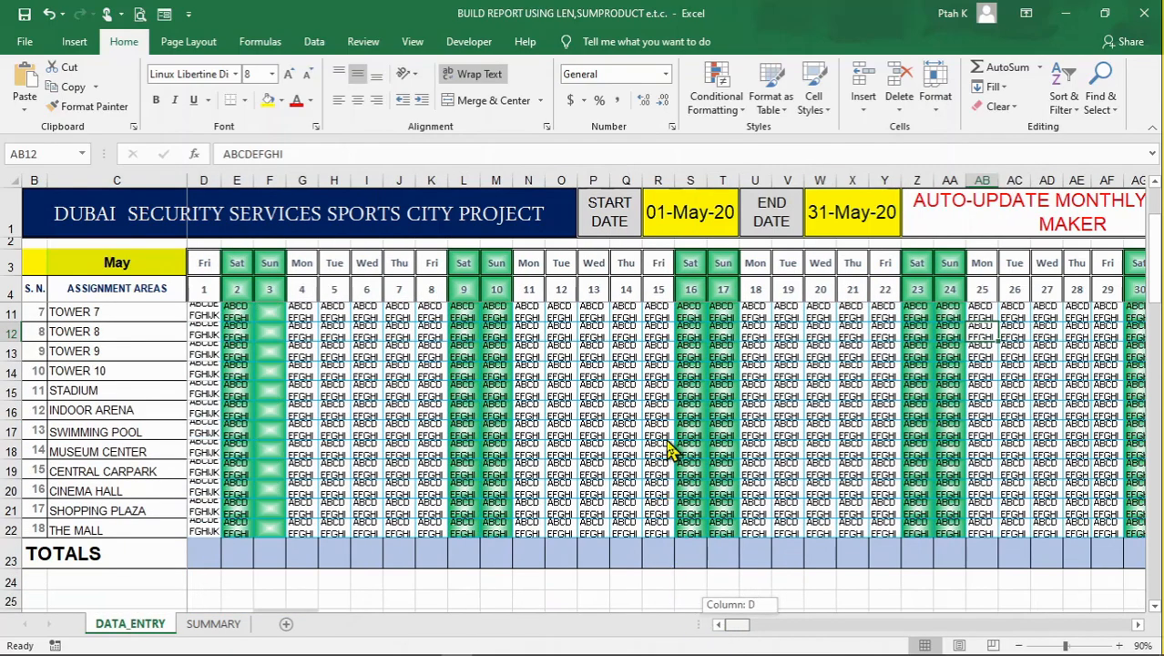
scroll(665, 445, "up", 2)
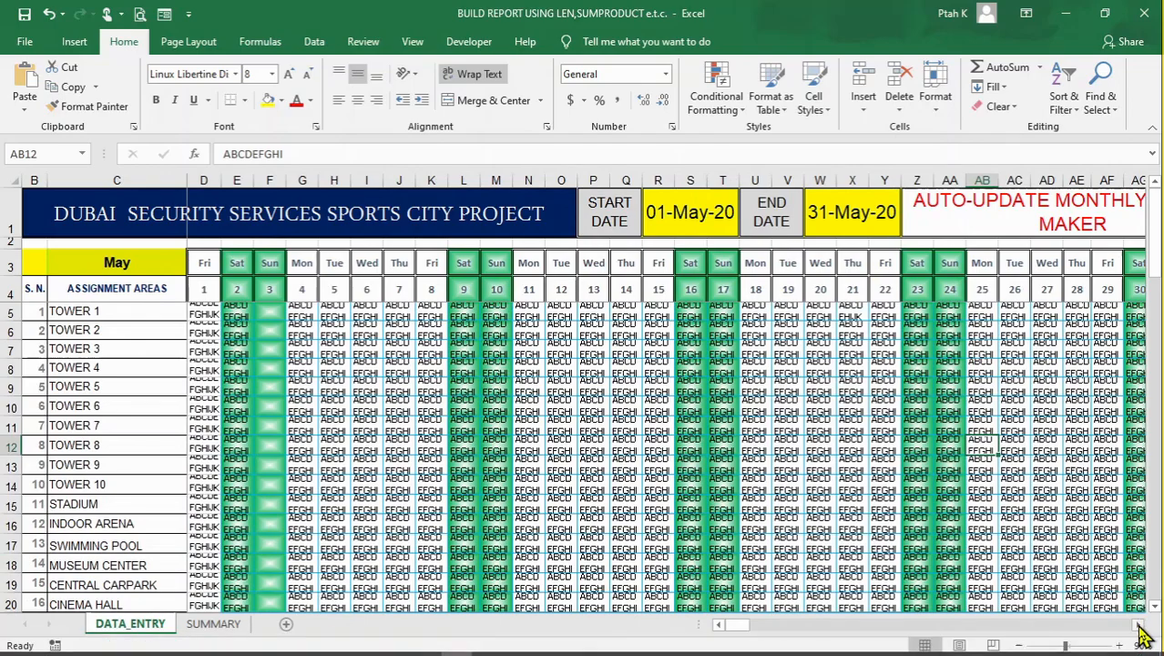
scroll(1130, 627, "right", 6)
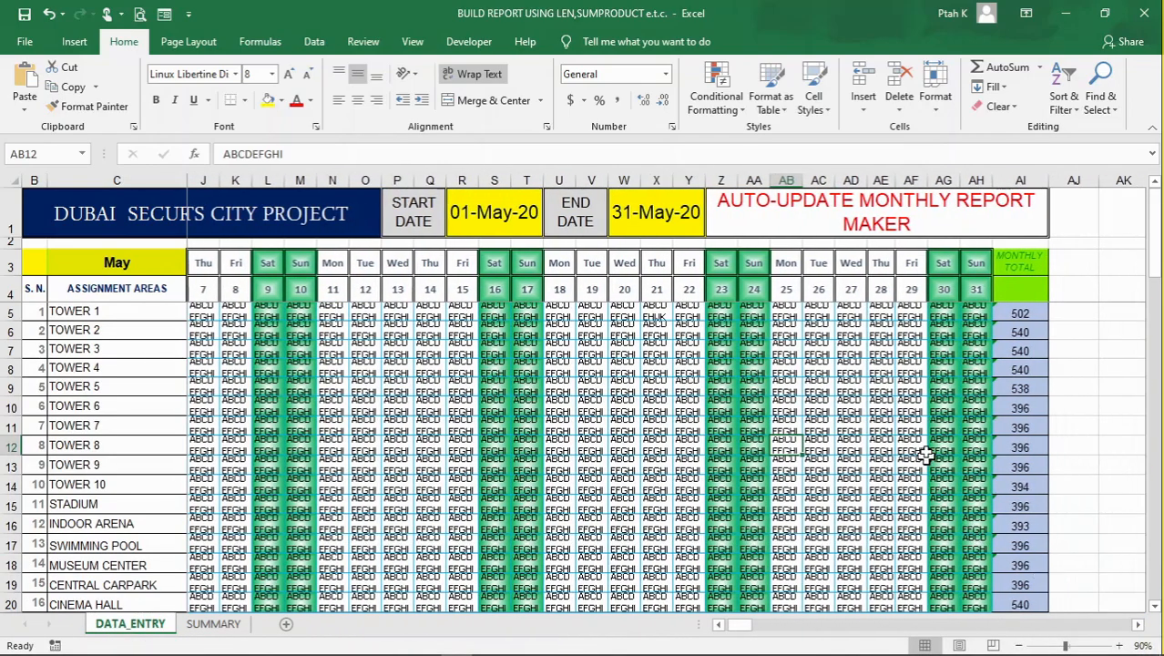
scroll(924, 448, "down", 3)
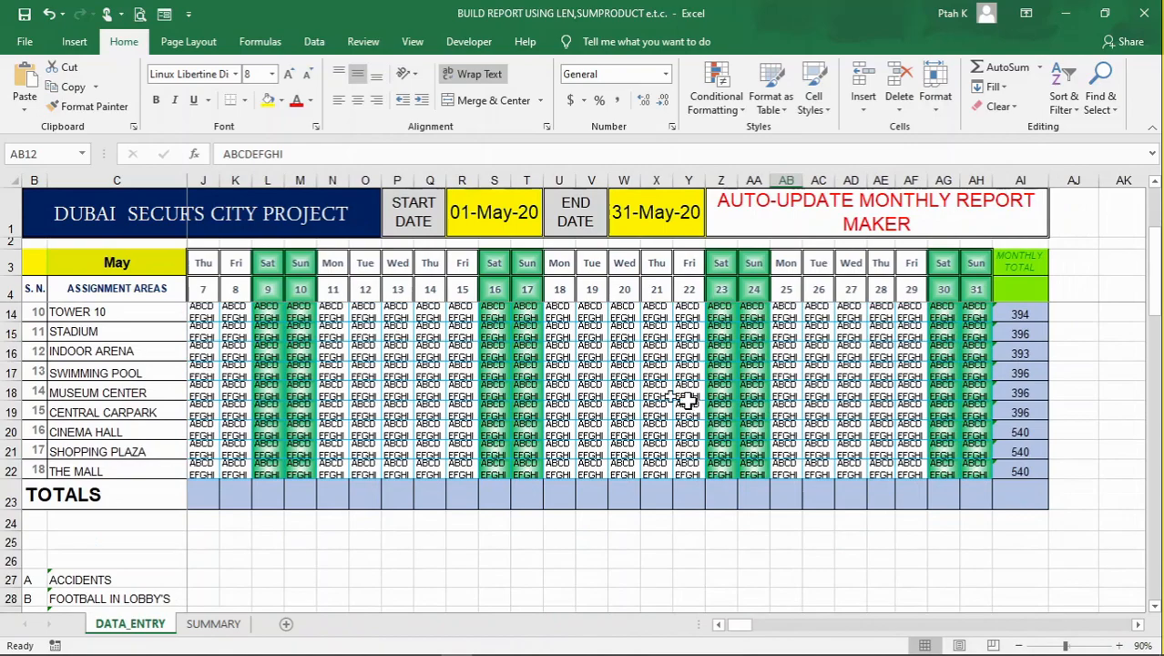
scroll(621, 385, "up", 3)
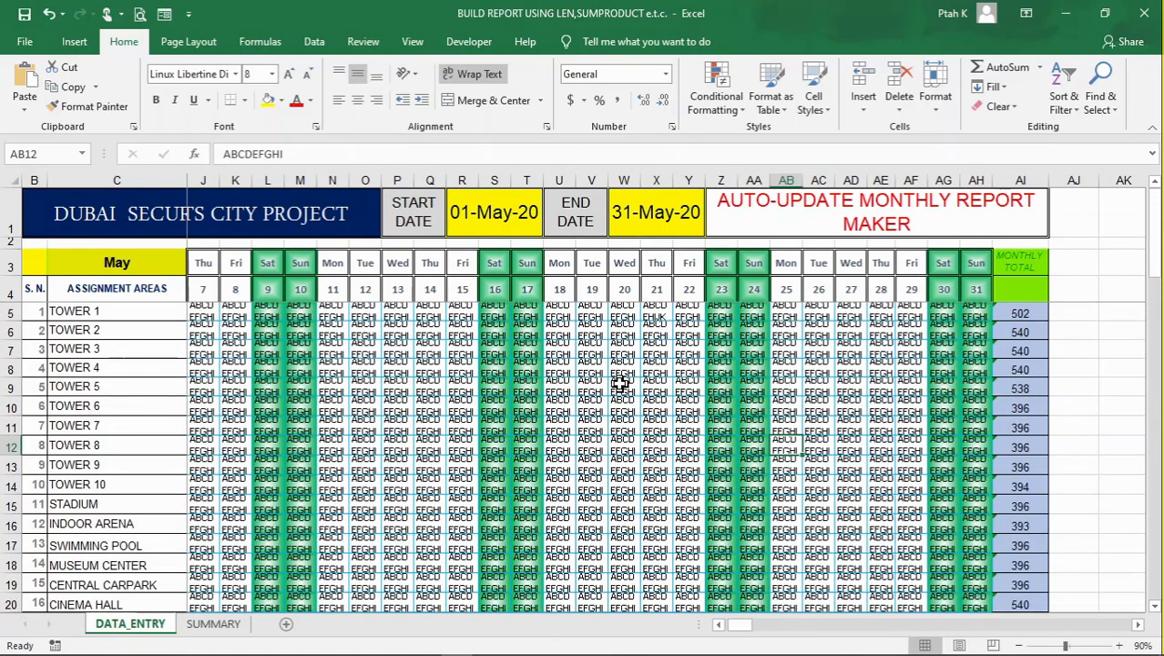
Inspect the code strings of individual cells across several days and areas, along with Tower 1's monthly total
left_click(678, 420)
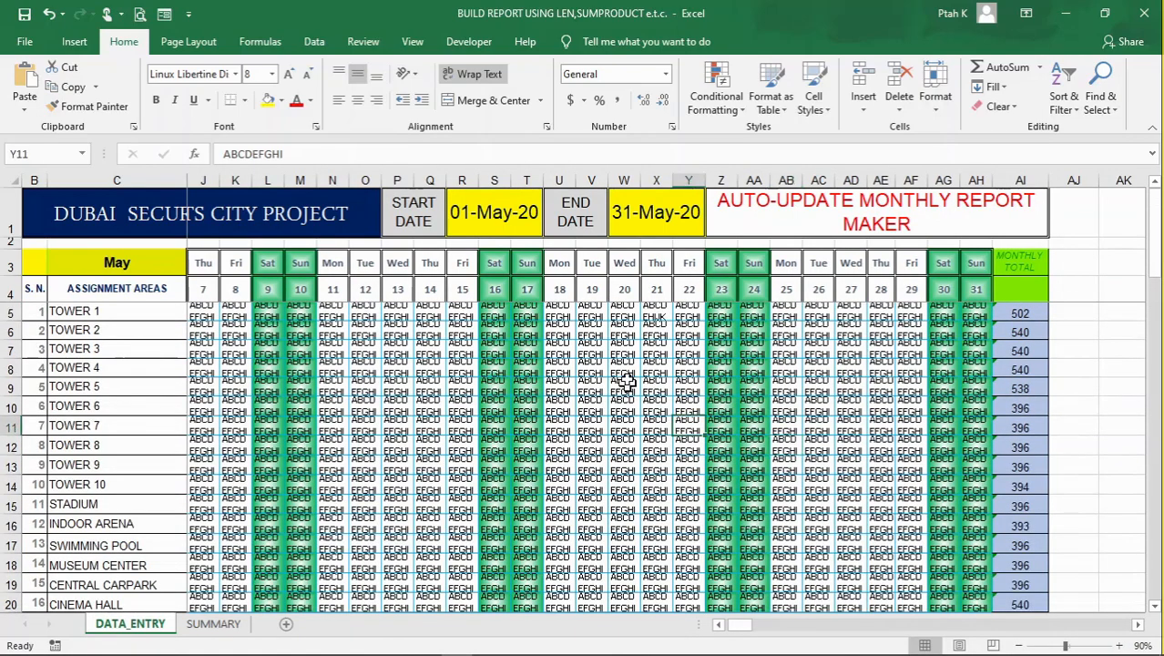
left_click(627, 383)
left_click(830, 366)
left_click(878, 350)
left_click(888, 330)
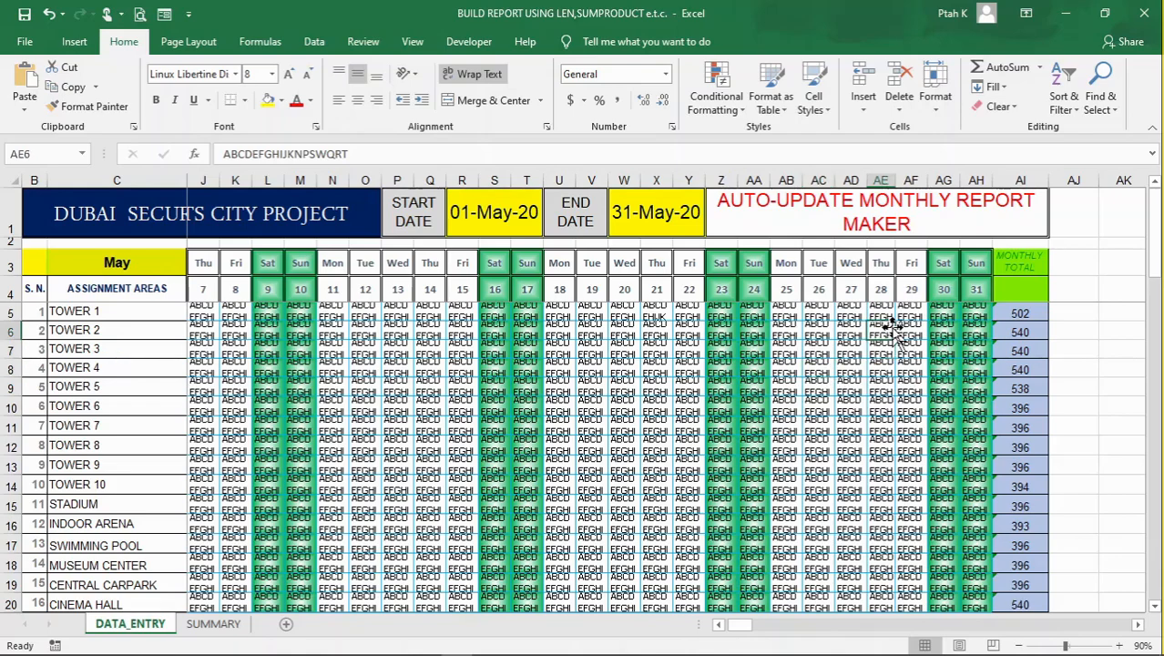
left_click(558, 393)
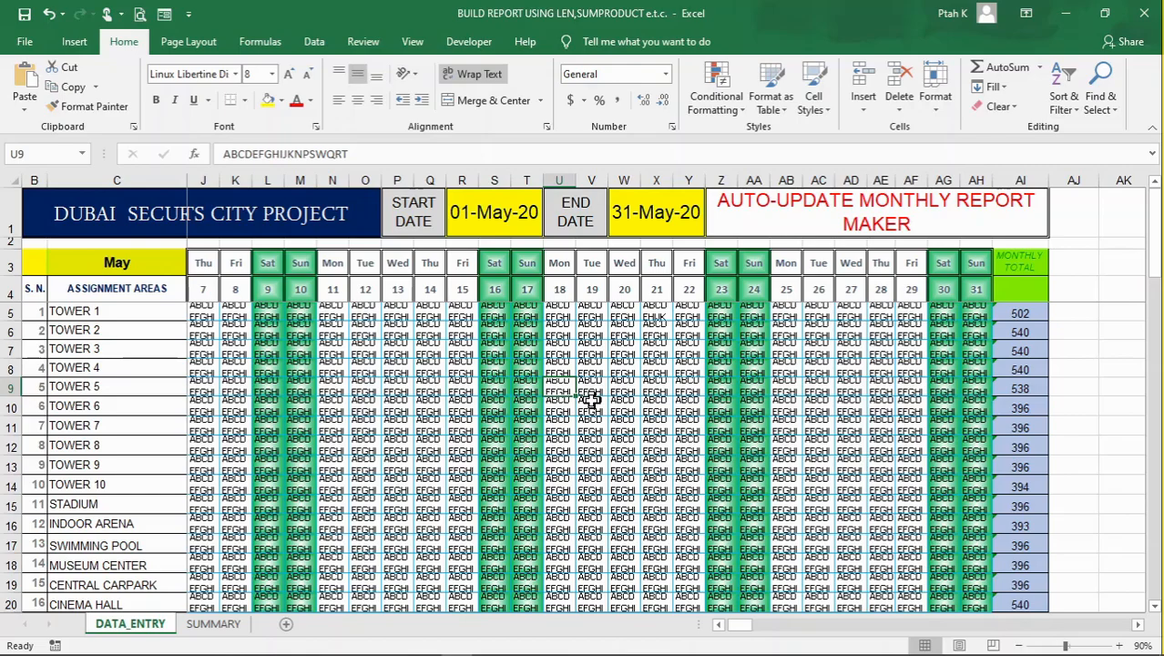
scroll(584, 398, "down", 3)
left_click(820, 375)
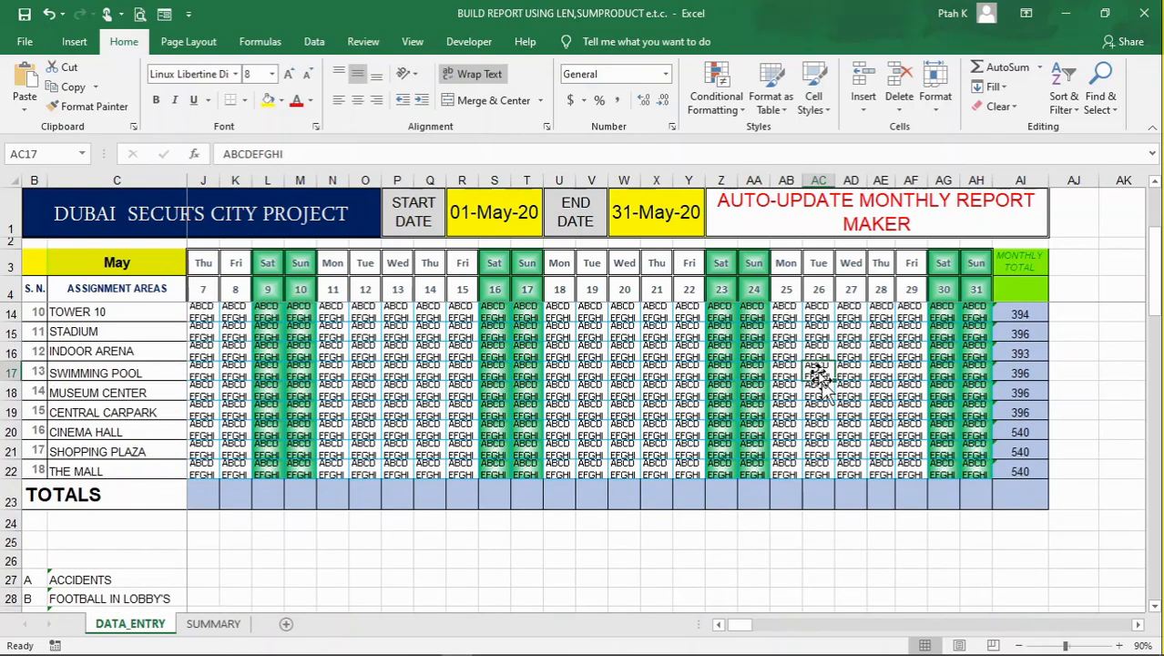
scroll(597, 367, "up", 3)
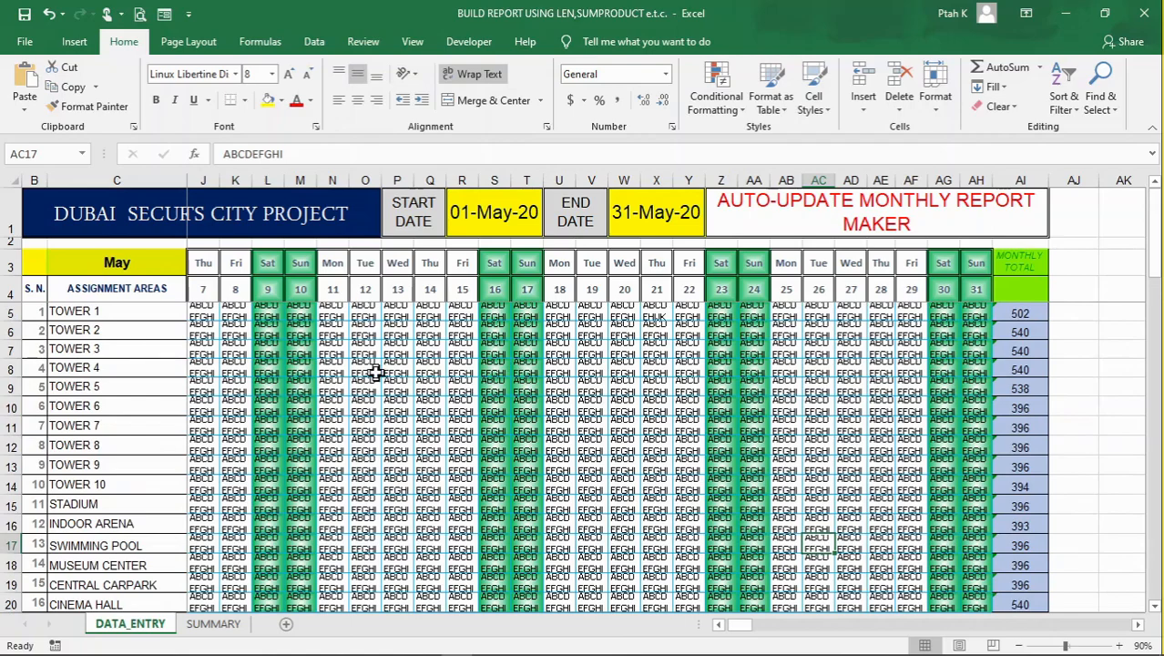
left_click(1007, 313)
left_click(813, 404)
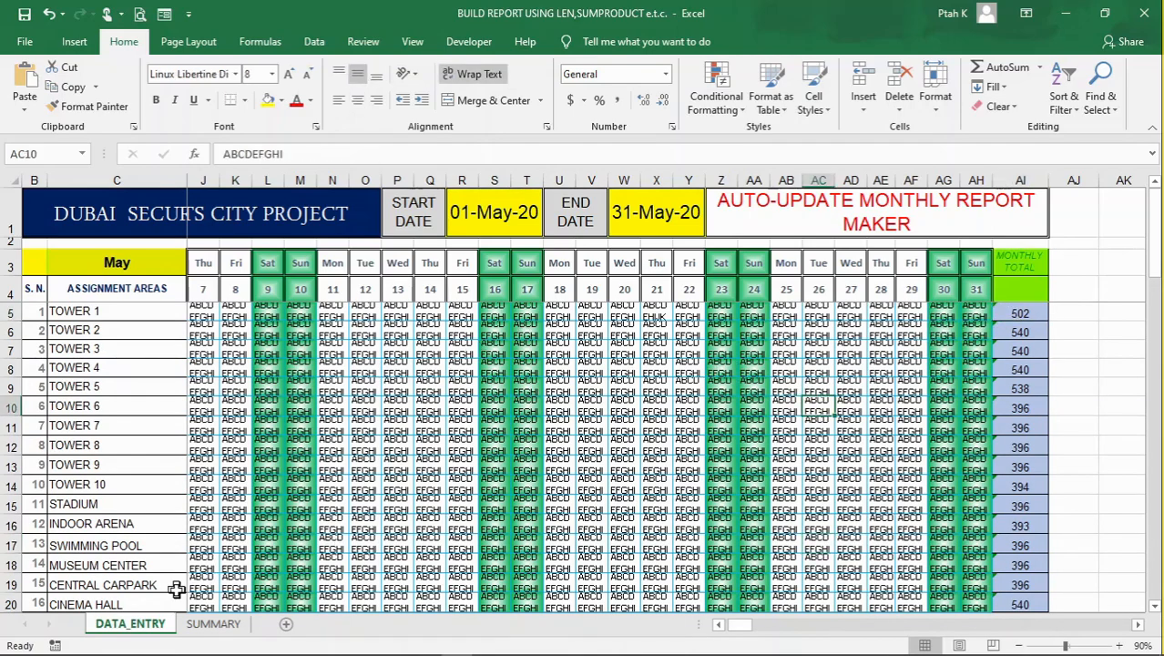
Switch to the SUMMARY sheet and examine its subject list, area headings and their DATA_ENTRY links, ending at Tower 1's Accidents cell C4
left_click(219, 625)
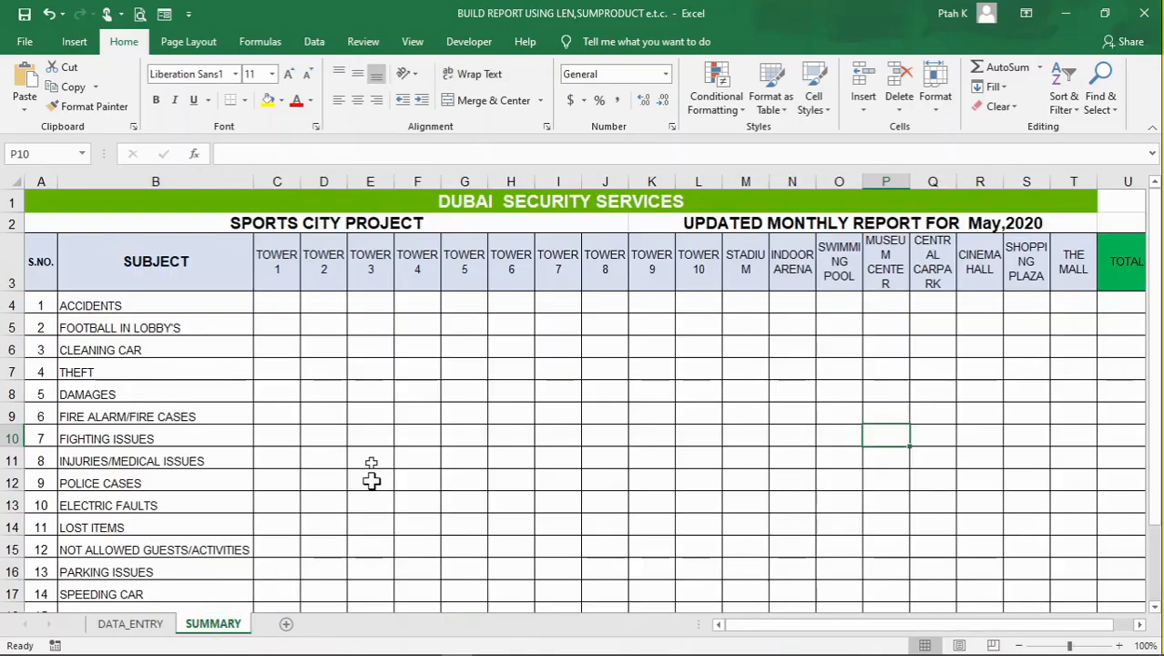
left_click(793, 387)
scroll(226, 345, "down", 4)
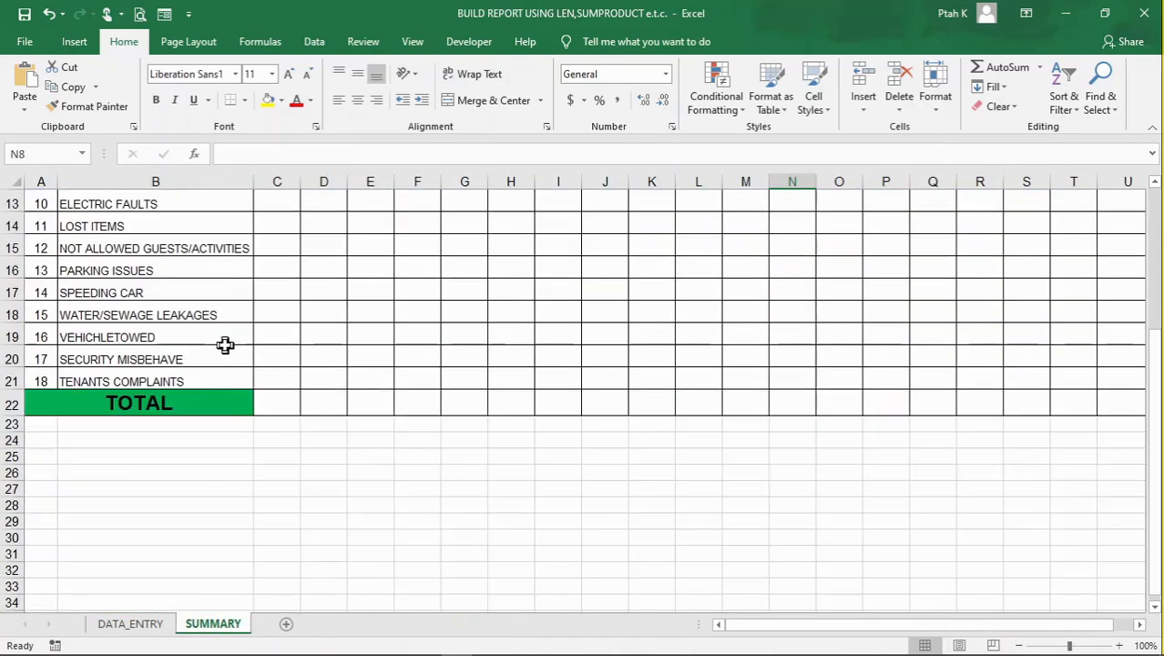
scroll(224, 346, "up", 4)
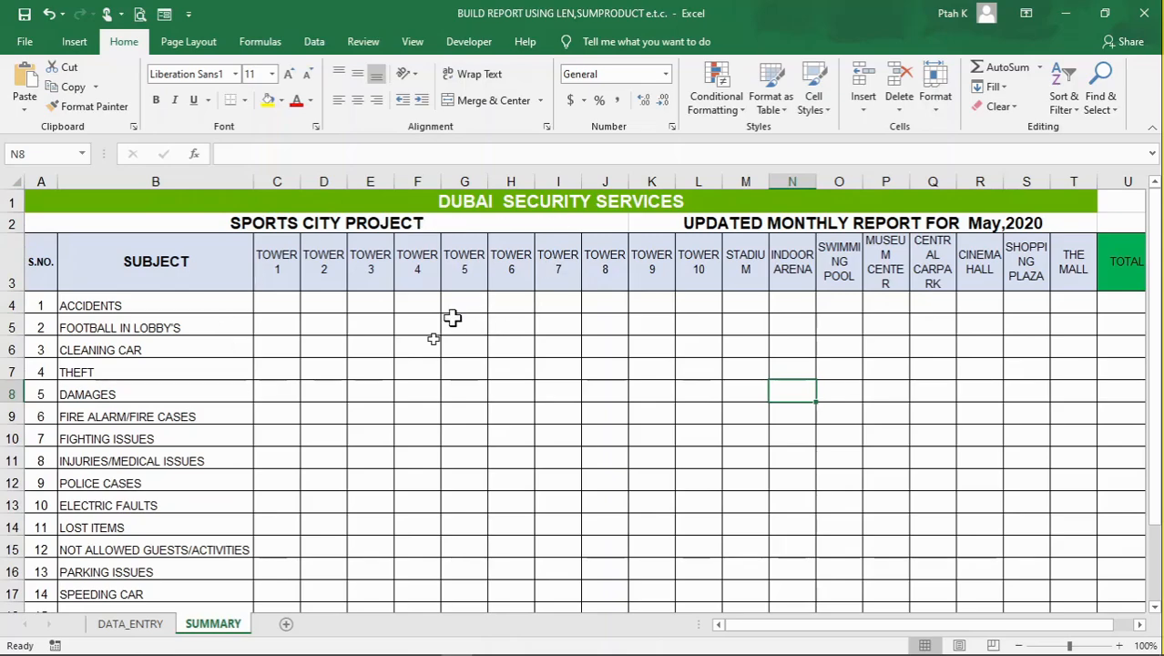
left_click(590, 387)
left_click(273, 258)
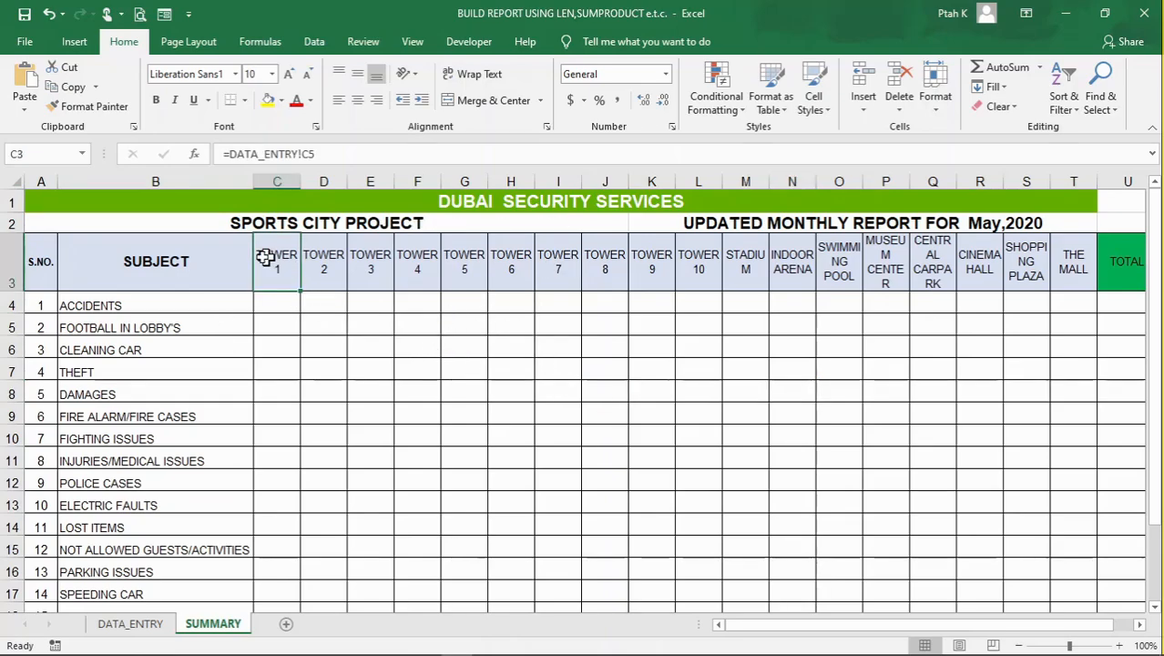
left_click(189, 305)
left_click(158, 326)
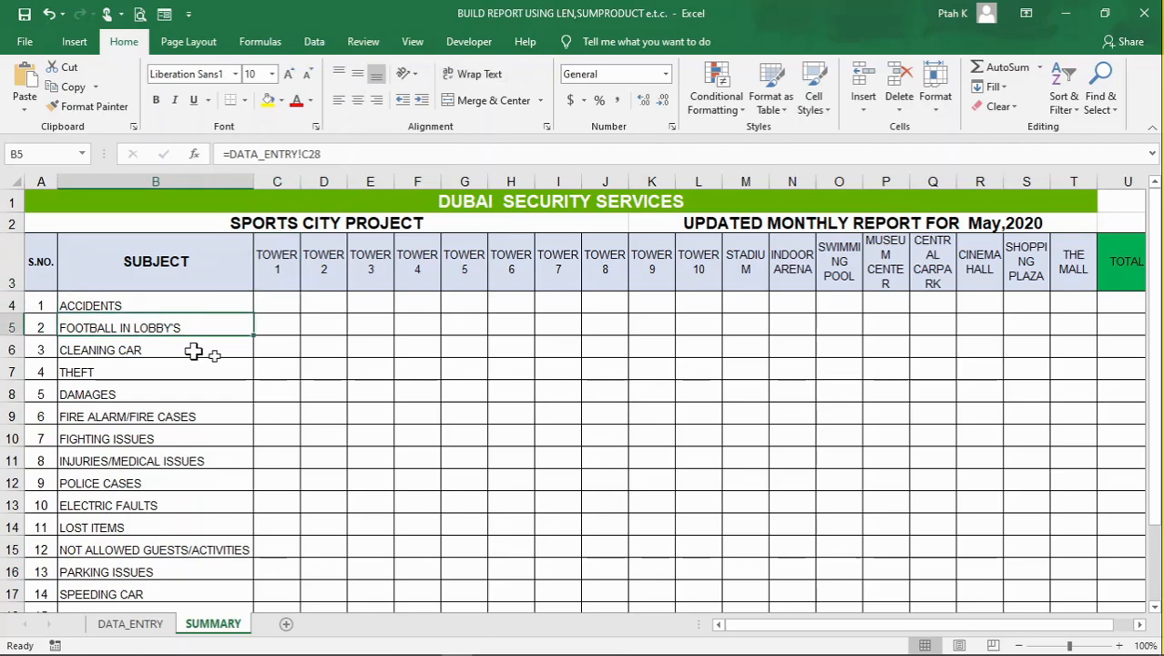
left_click(371, 349)
left_click(151, 308)
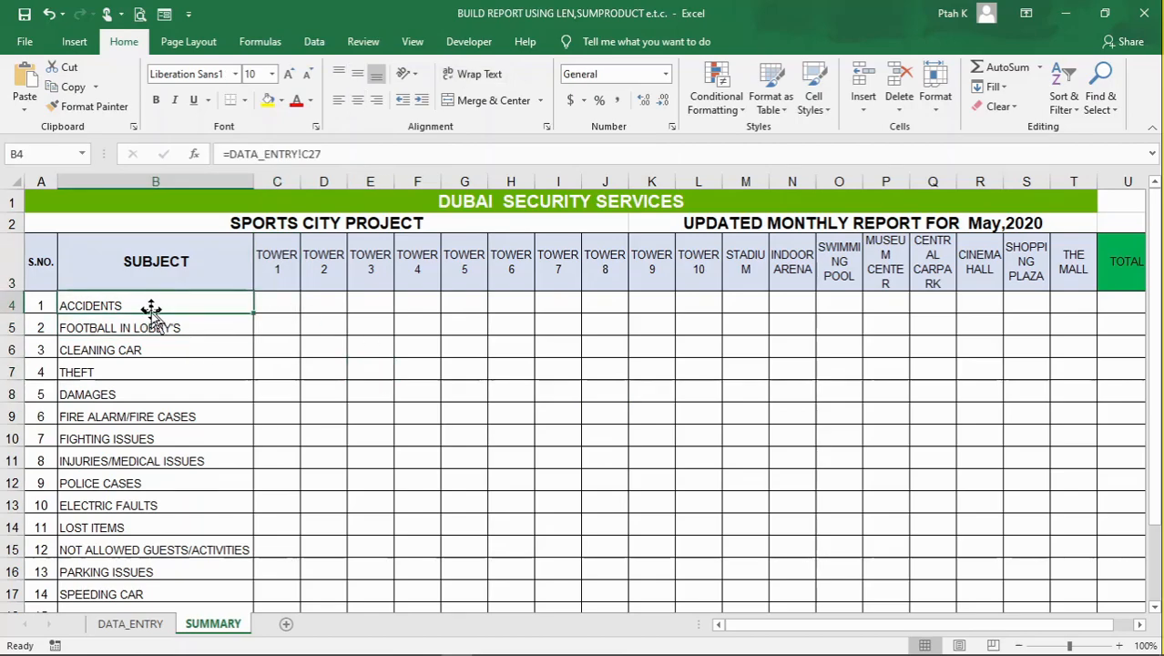
left_click(275, 307)
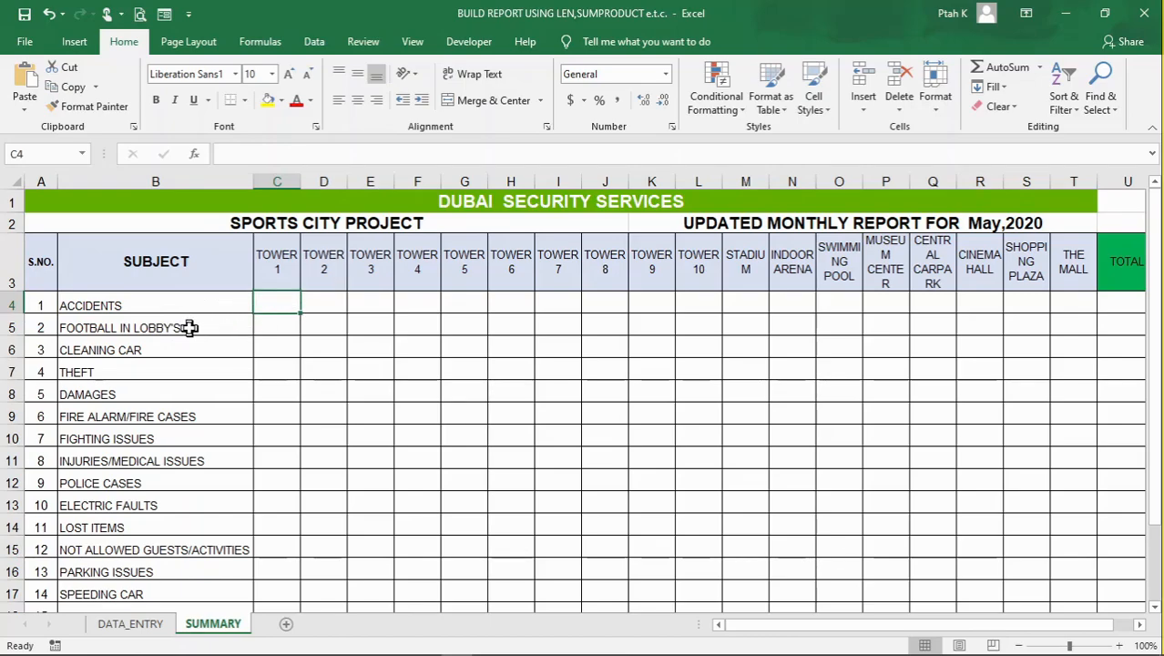
Start a formula in Tower 1's Accidents cell C4 on SUMMARY with =SUMPRODUCT(LEN(
left_click(187, 325)
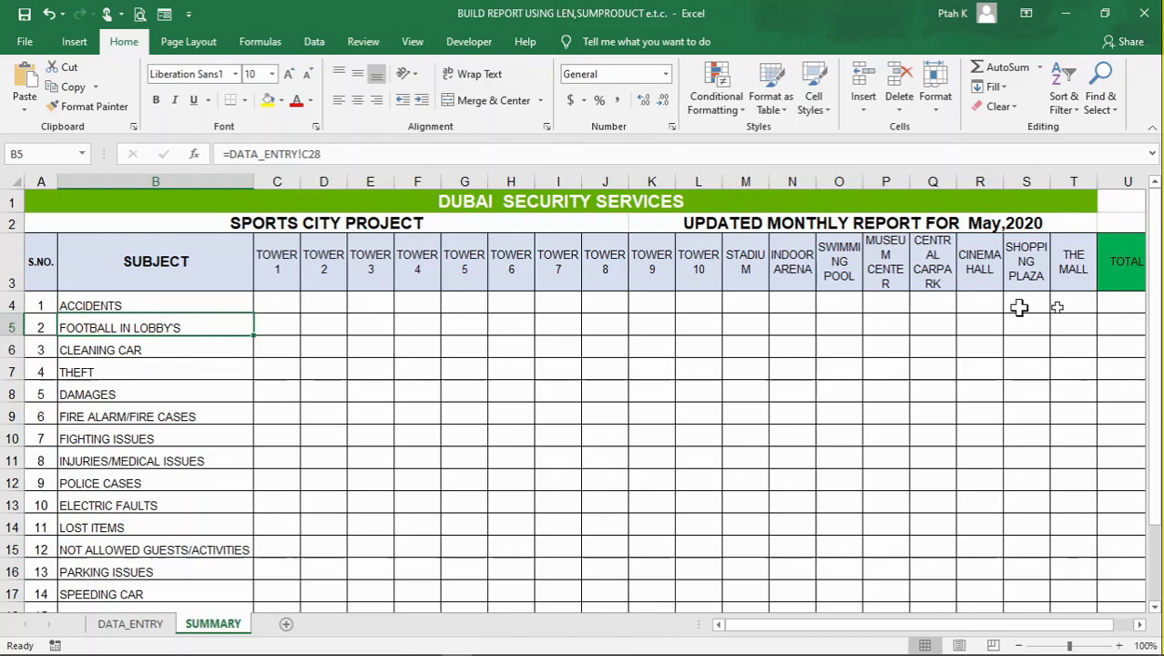
left_click(438, 352)
left_click(259, 304)
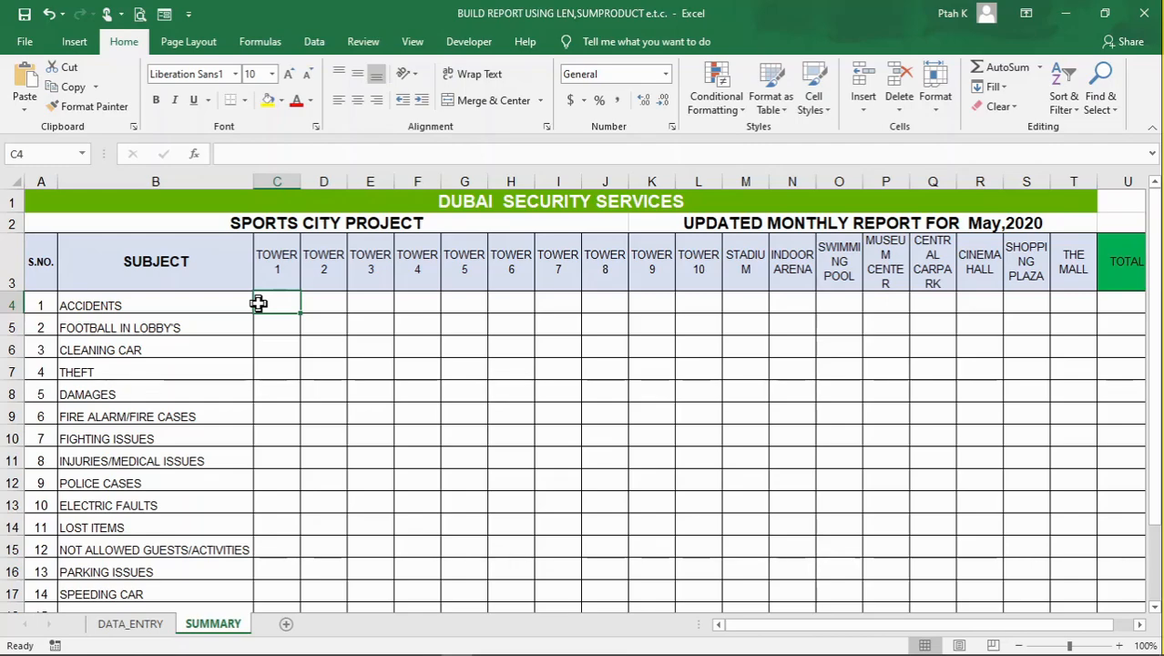
type("=SU")
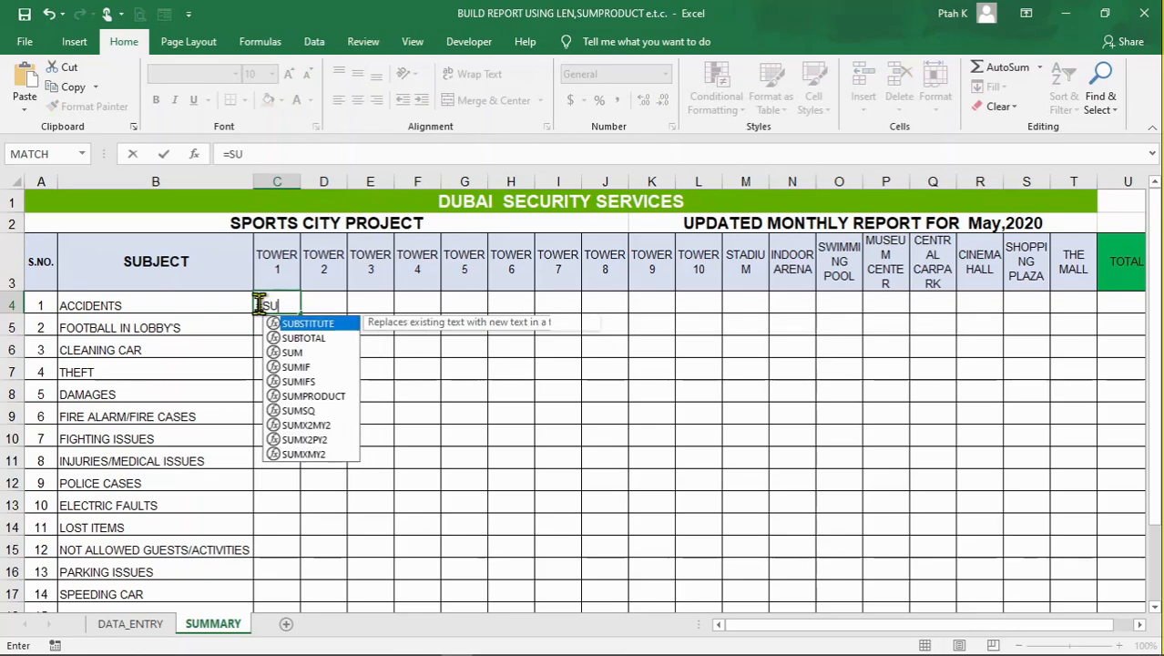
type("MPRODUCT")
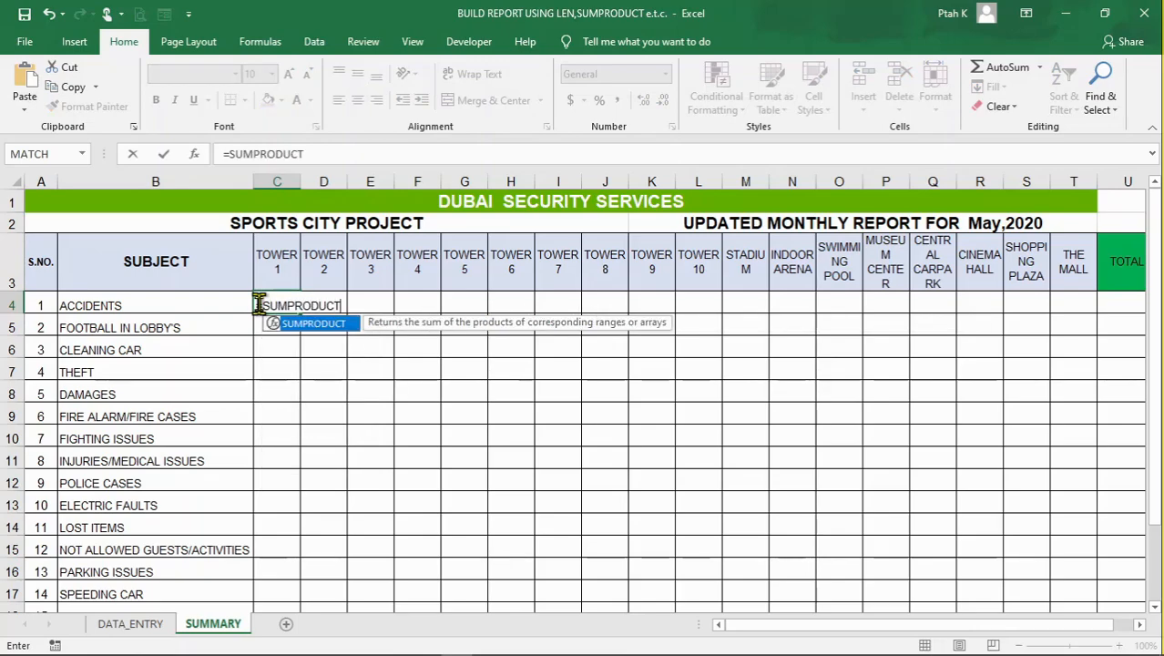
type("(")
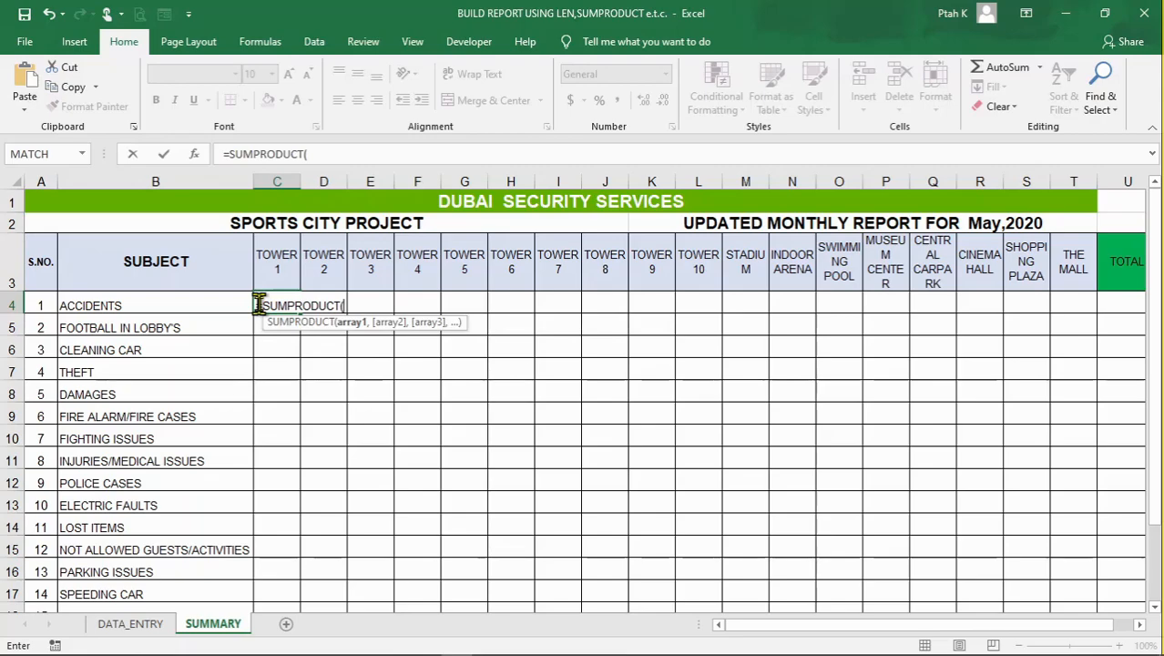
type("LEN")
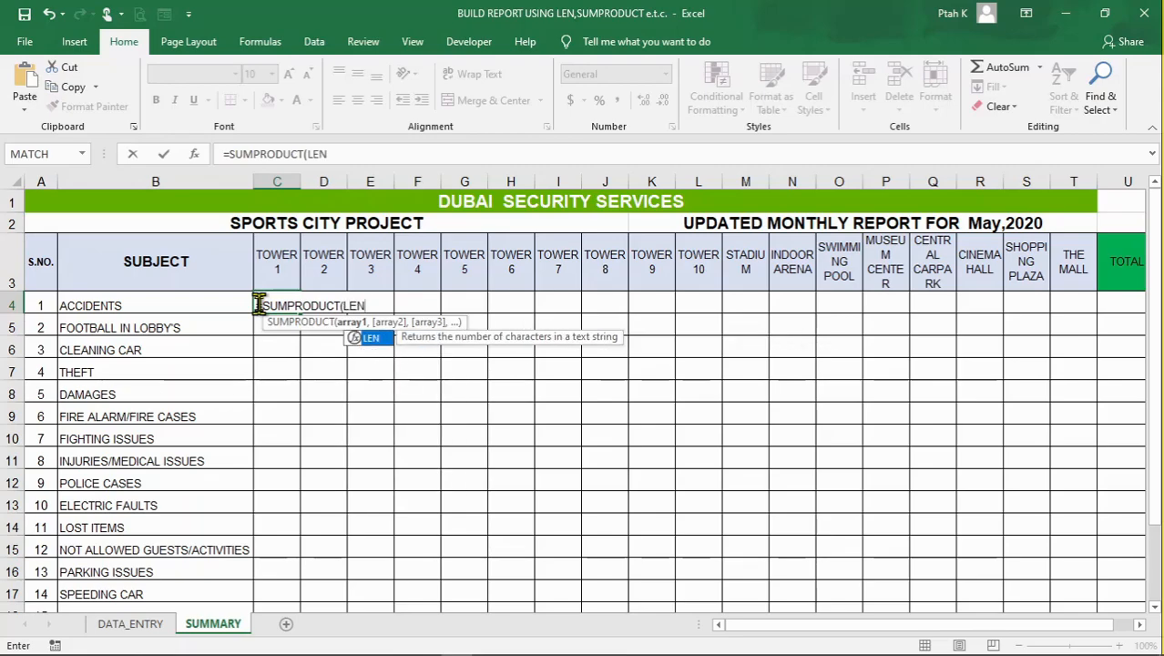
type("(")
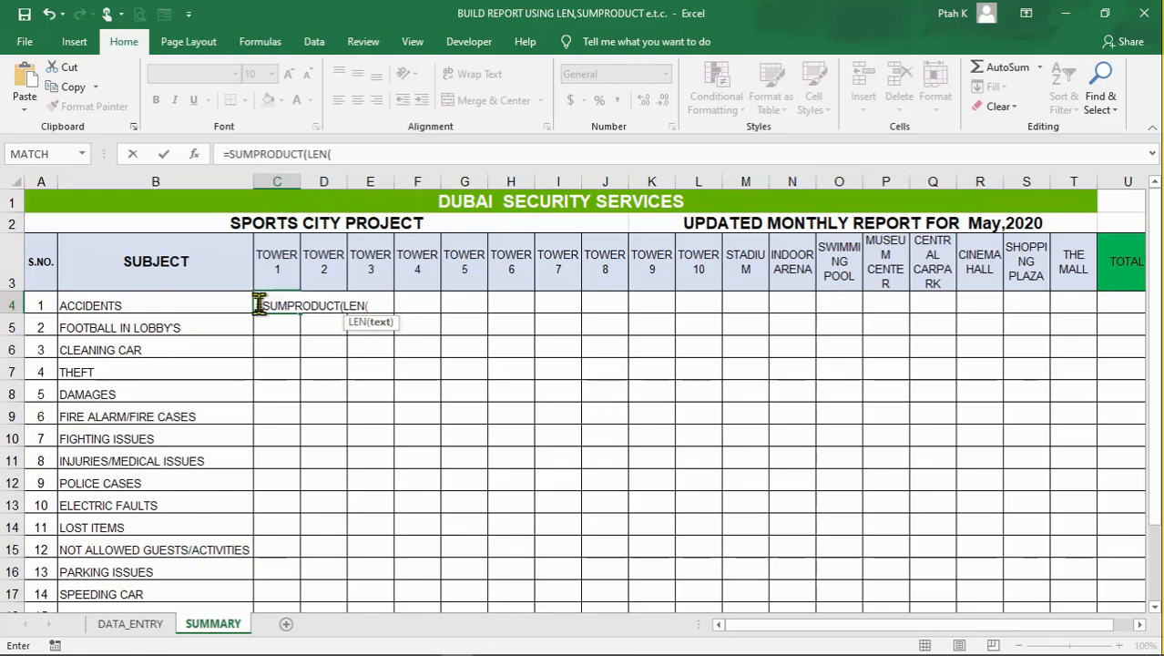
Use Tower 1's daily codes DATA_ENTRY!D5:AH5 as the first LEN argument and close its parenthesis
left_click(141, 626)
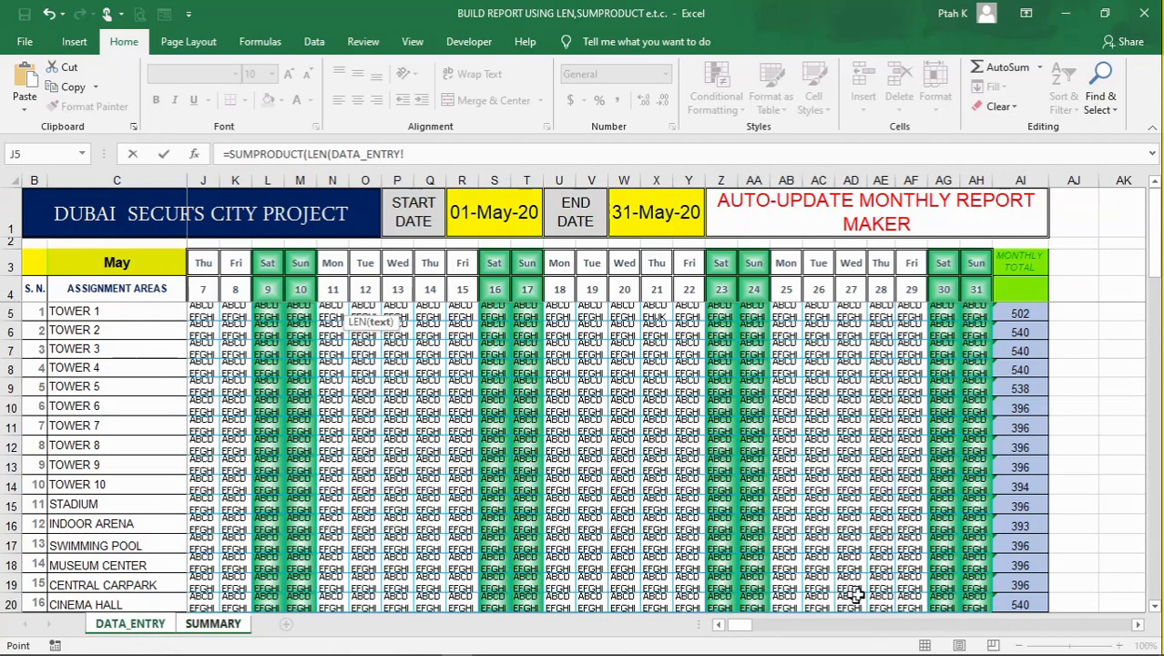
left_click_drag(741, 627, 734, 641)
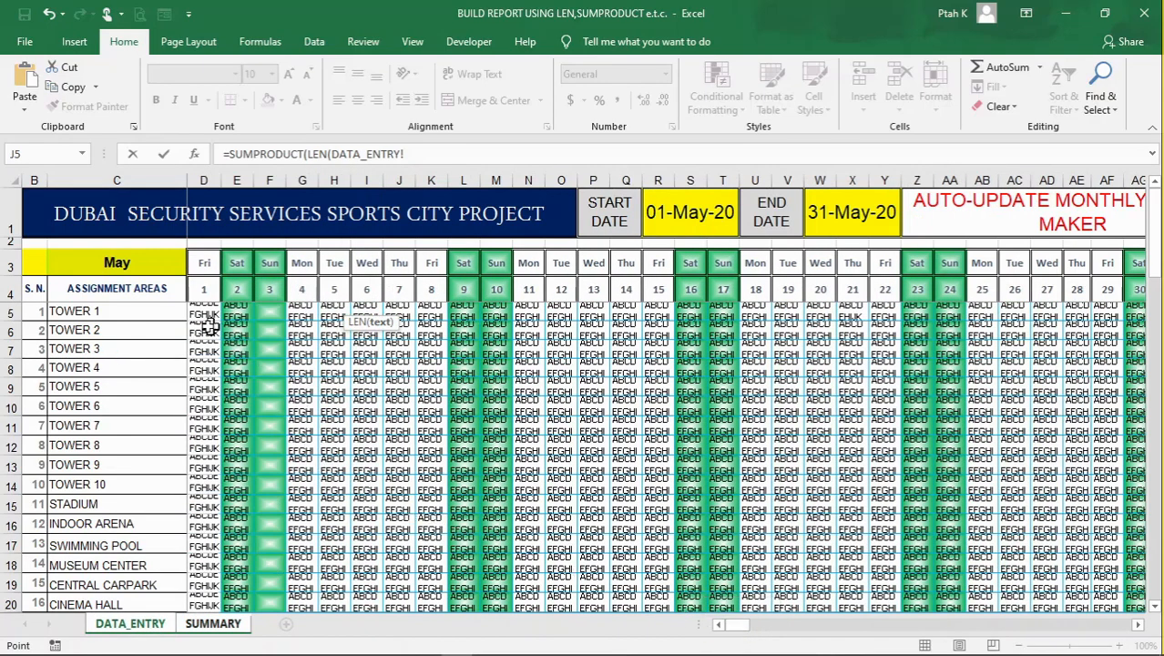
left_click_drag(774, 309, 1002, 313)
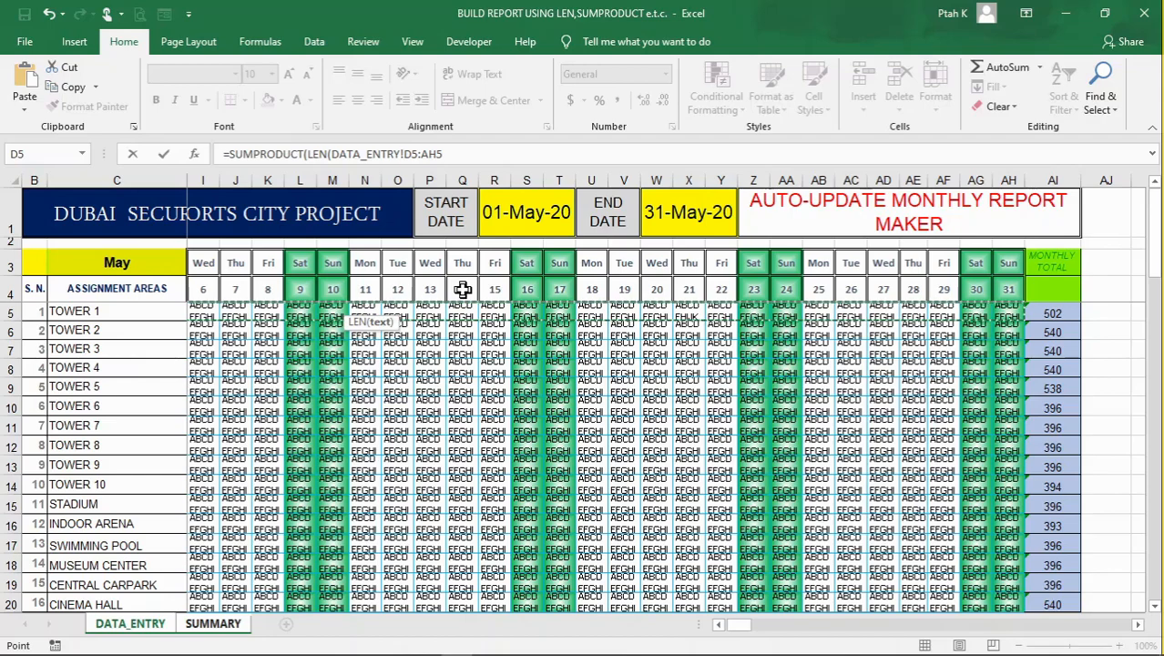
type(")")
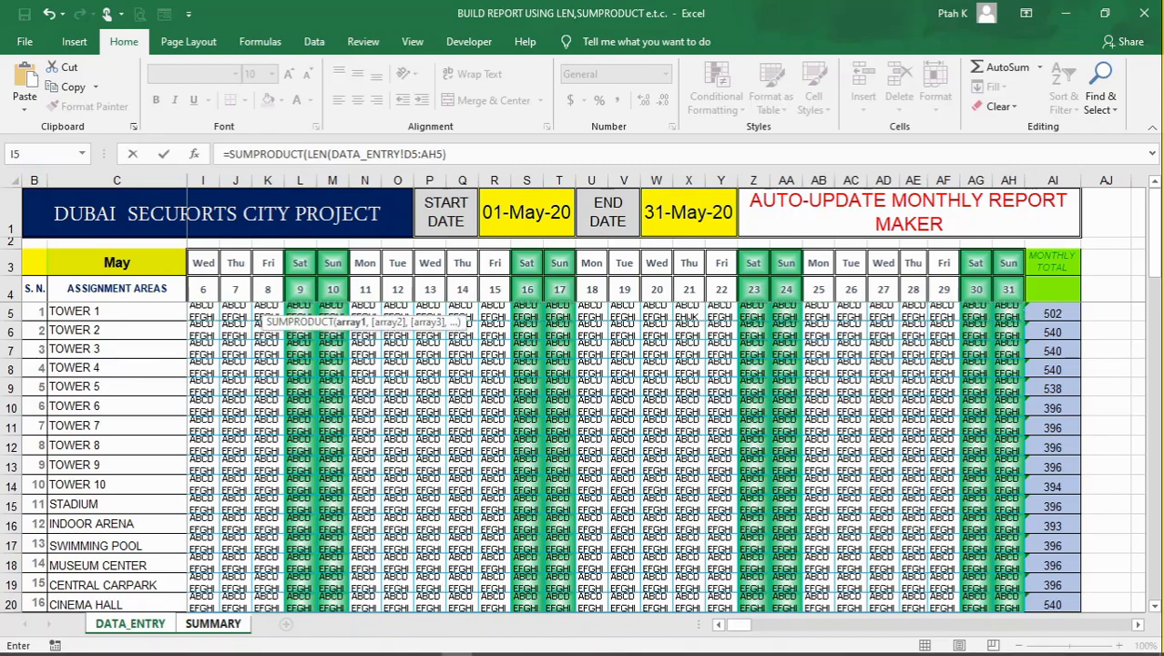
left_click(449, 155)
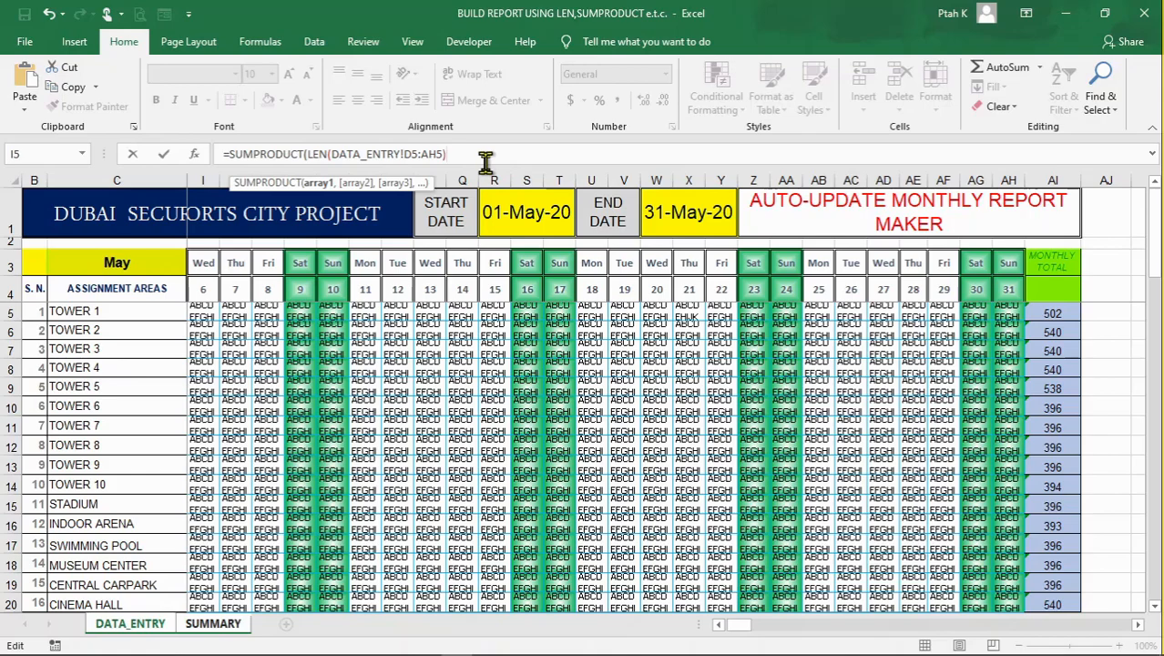
Extend the formula with -LEN(SUBSTITUTE( over the same Tower 1 range DATA_ENTRY!D5:AH5
type("-LEN")
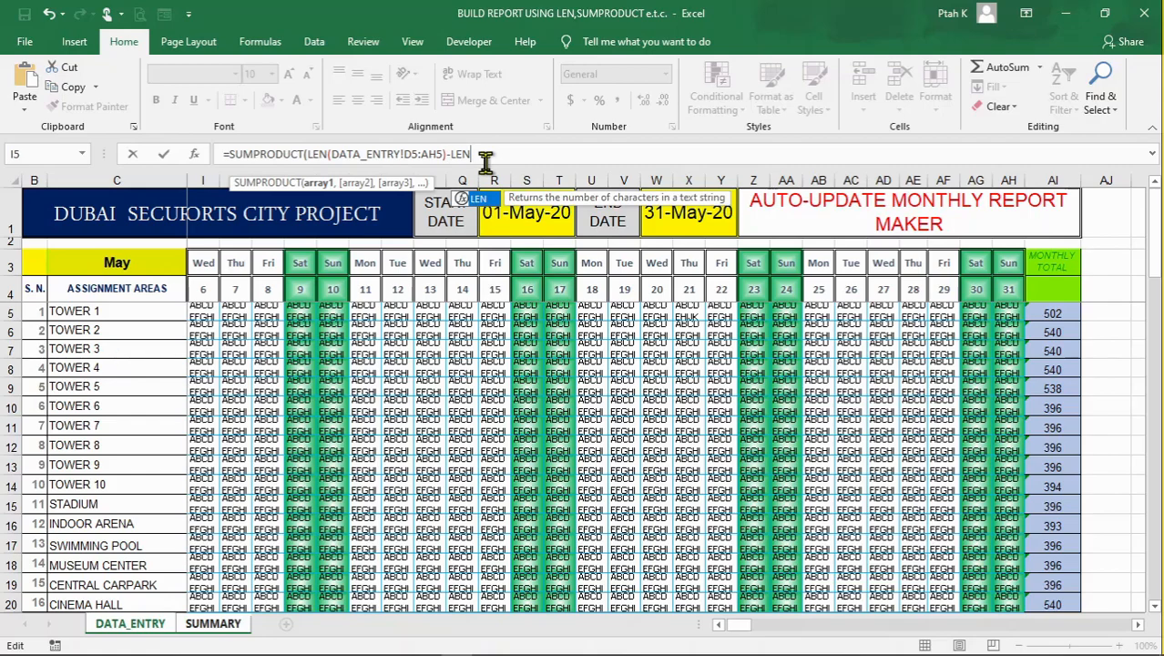
type("(")
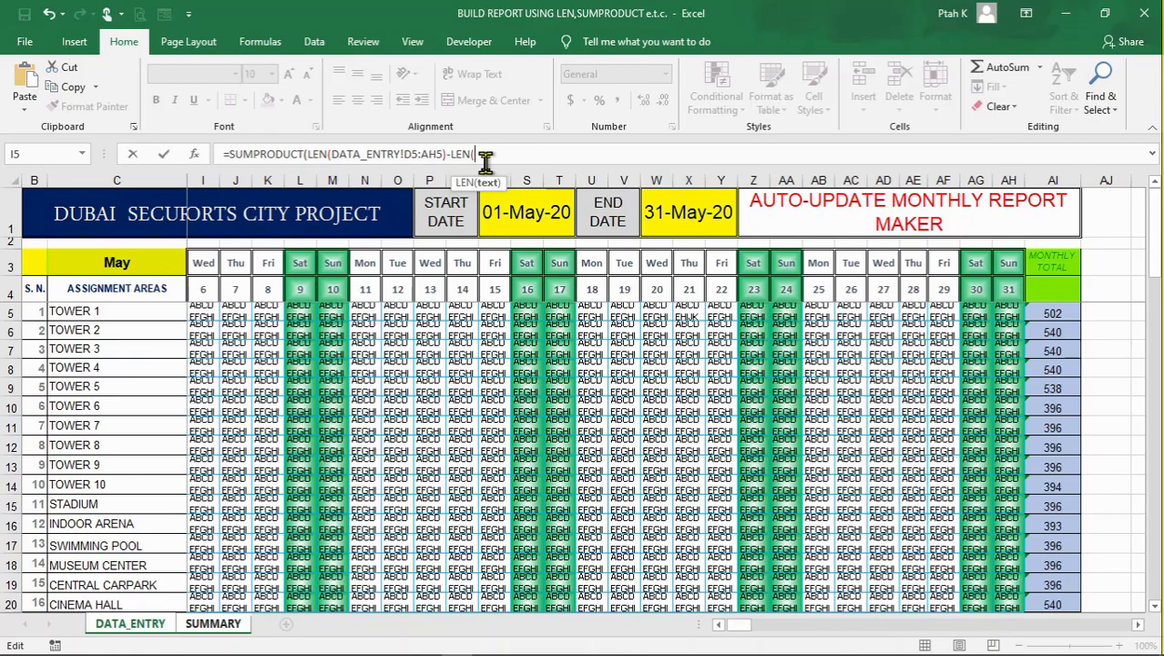
type("SUBSTITUTE")
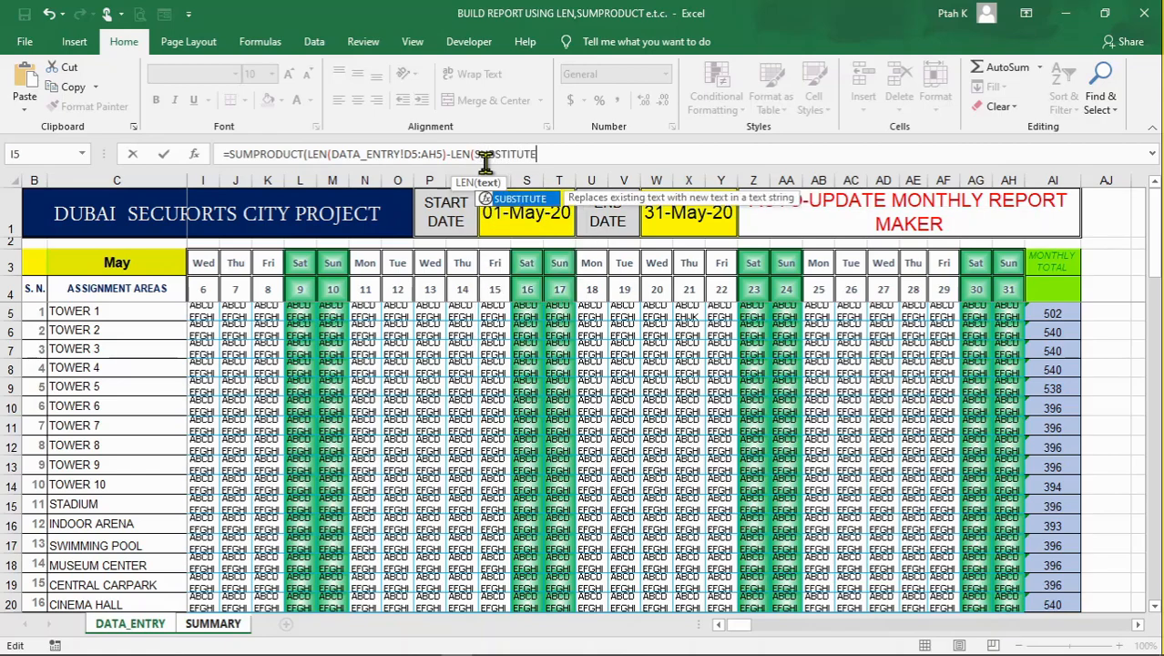
type("(")
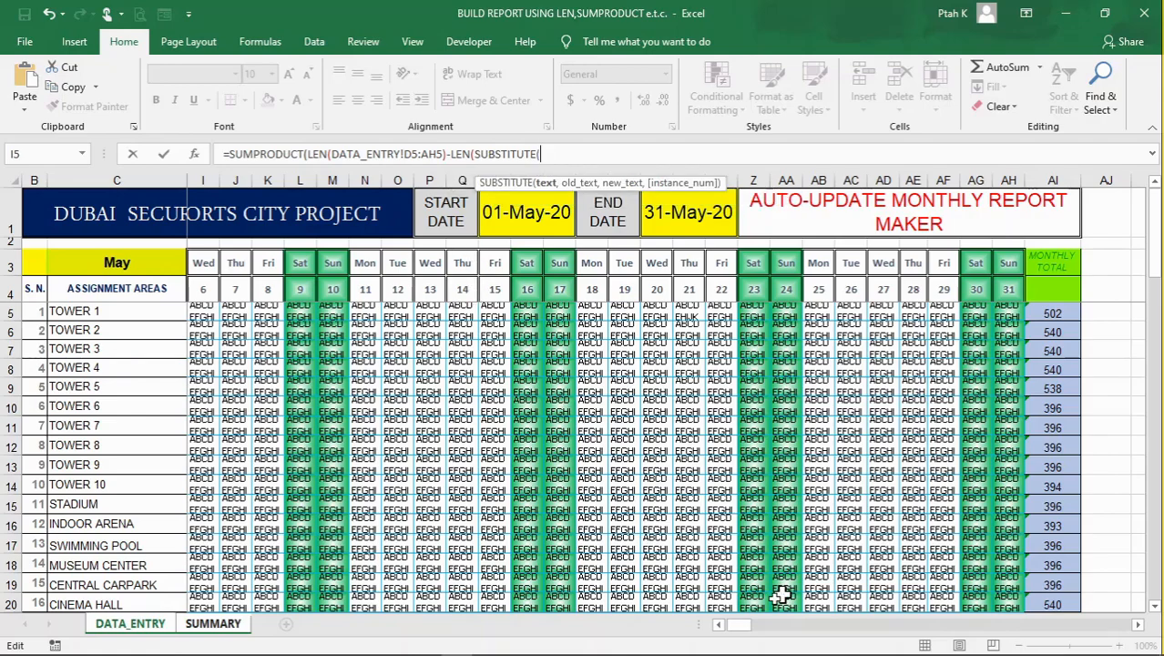
left_click_drag(750, 629, 728, 637)
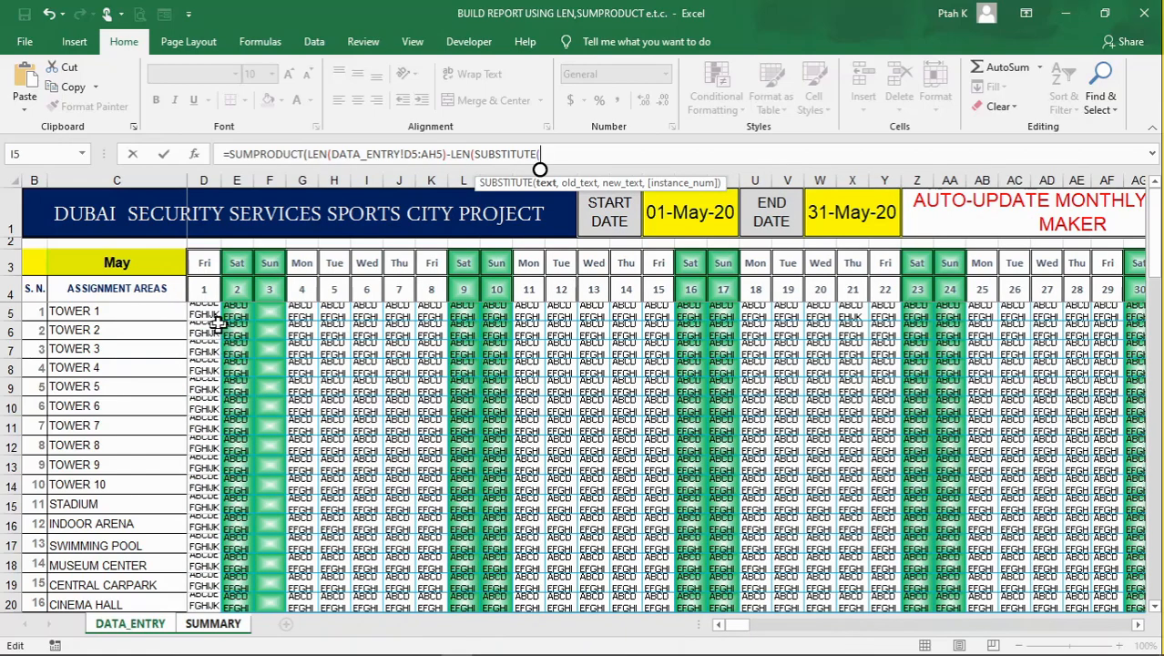
left_click_drag(207, 316, 998, 311)
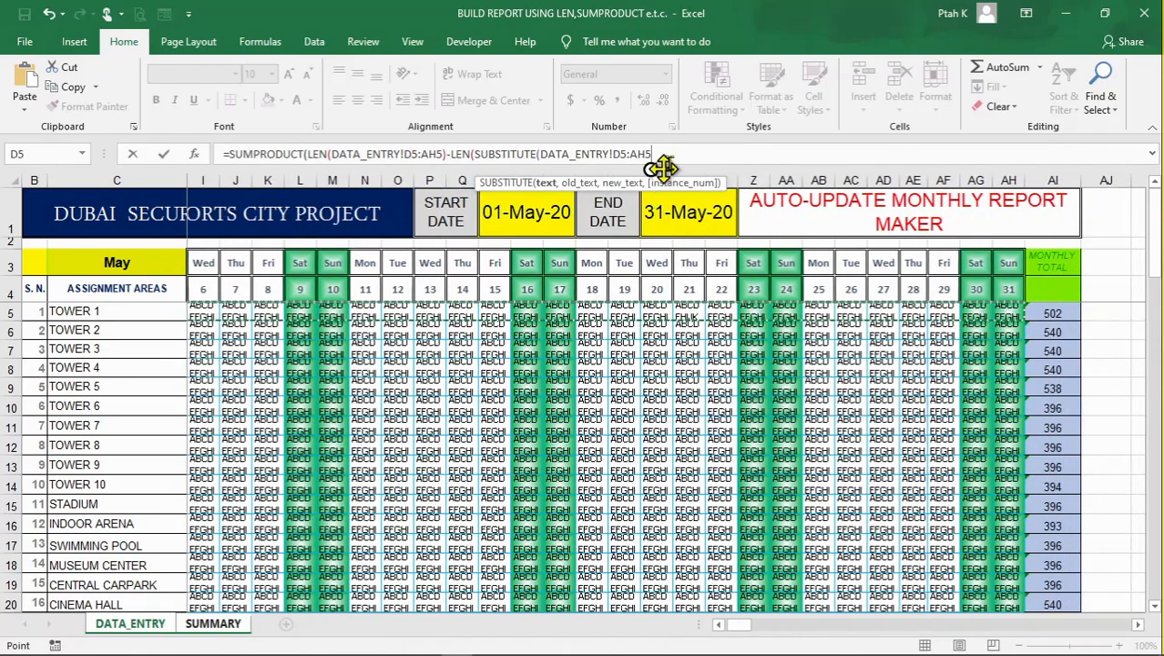
Complete the SUBSTITUTE with "A" as old text and "" as new text, then enter the formula with the suggested parenthesis correction
type(",")
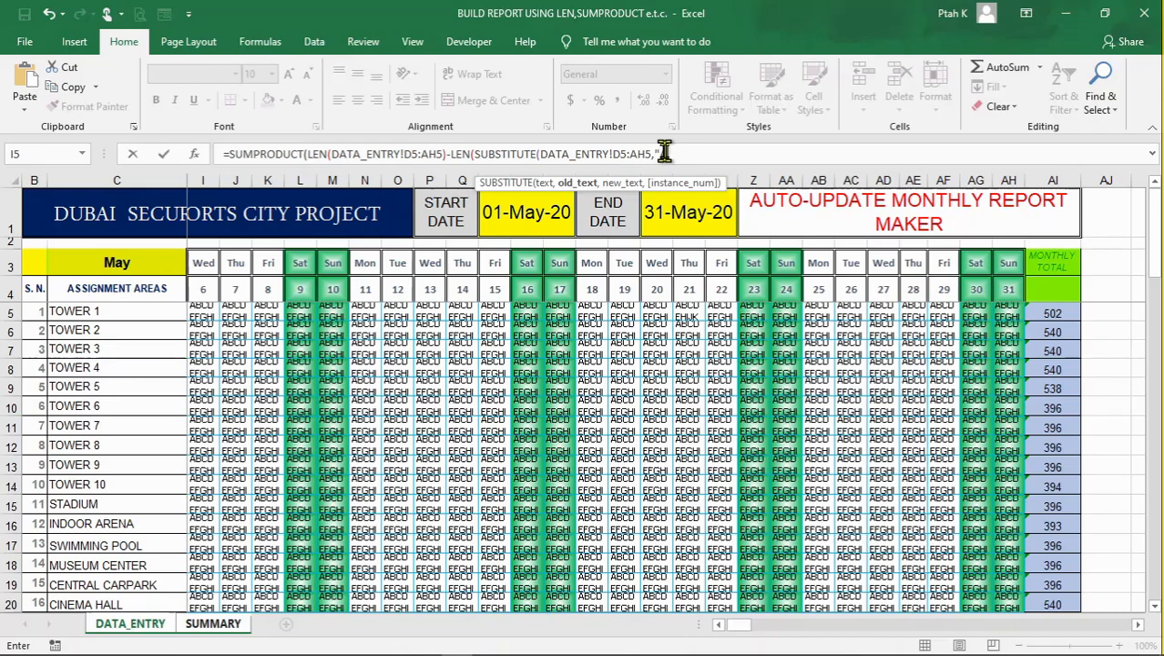
type("\"A\",\"\"))")
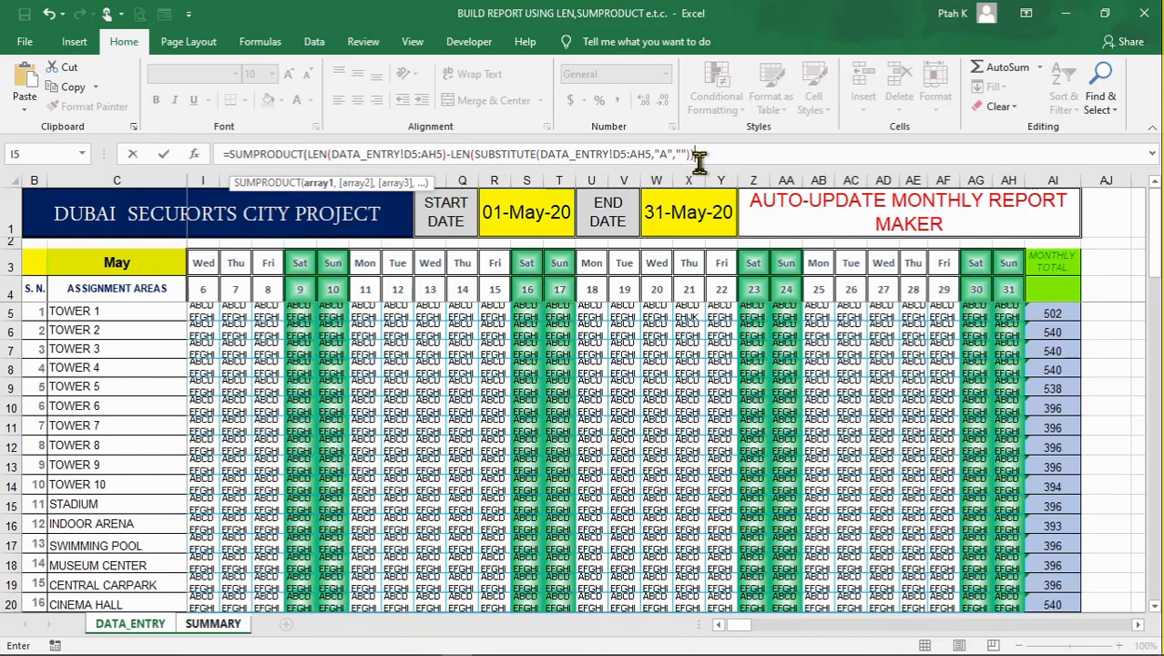
key("Return")
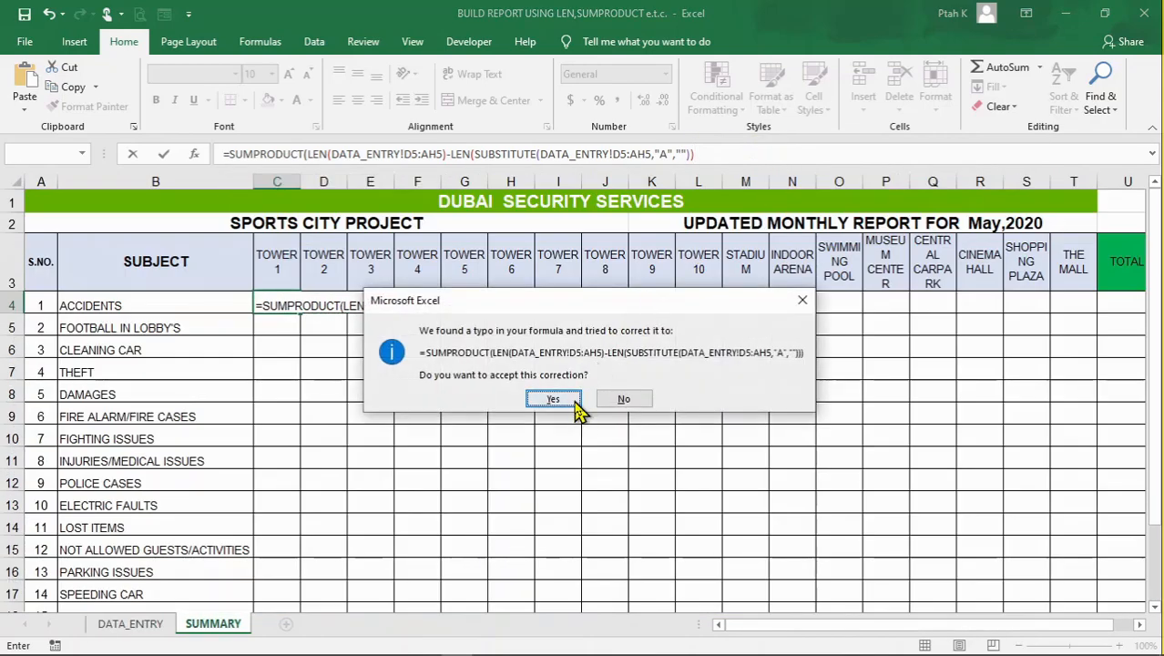
left_click(553, 399)
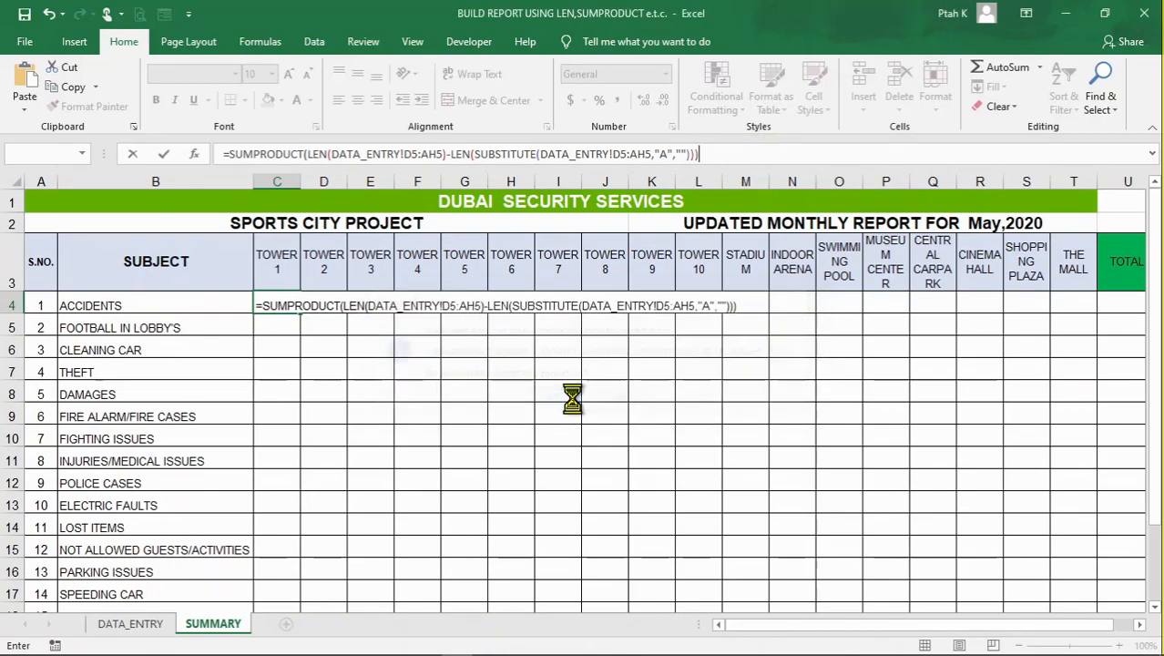
left_click(491, 435)
left_click(334, 390)
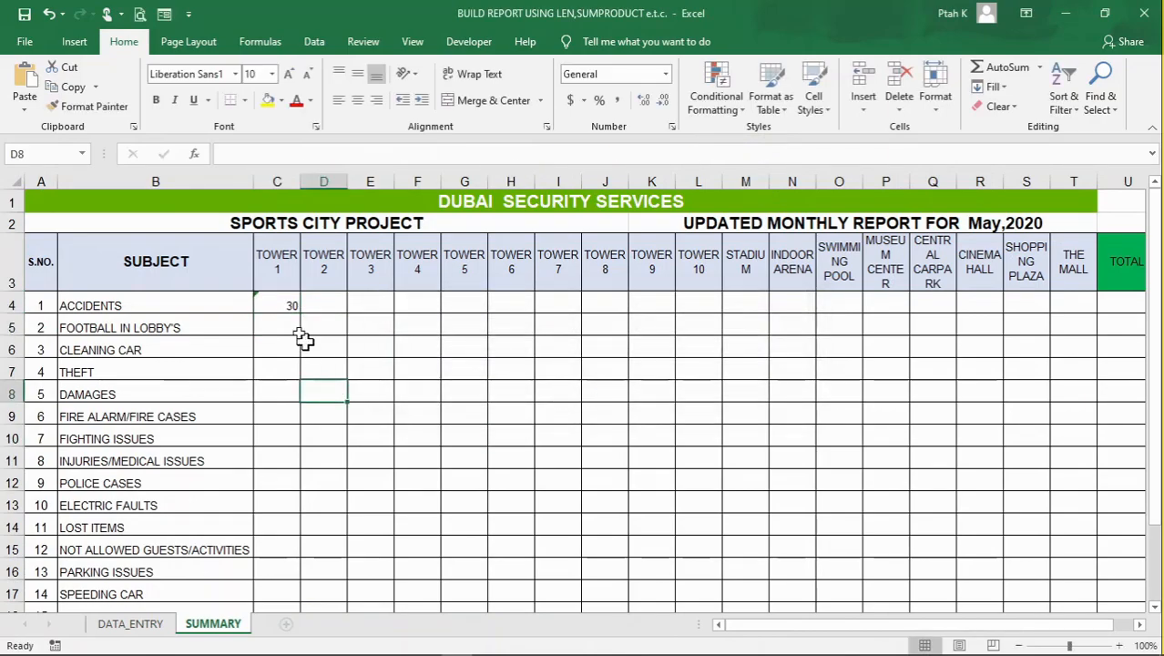
Compare the Accidents count in C4 with Tower 1's codes and monthly total formula in AI5 on DATA_ENTRY
left_click(284, 301)
left_click(403, 387)
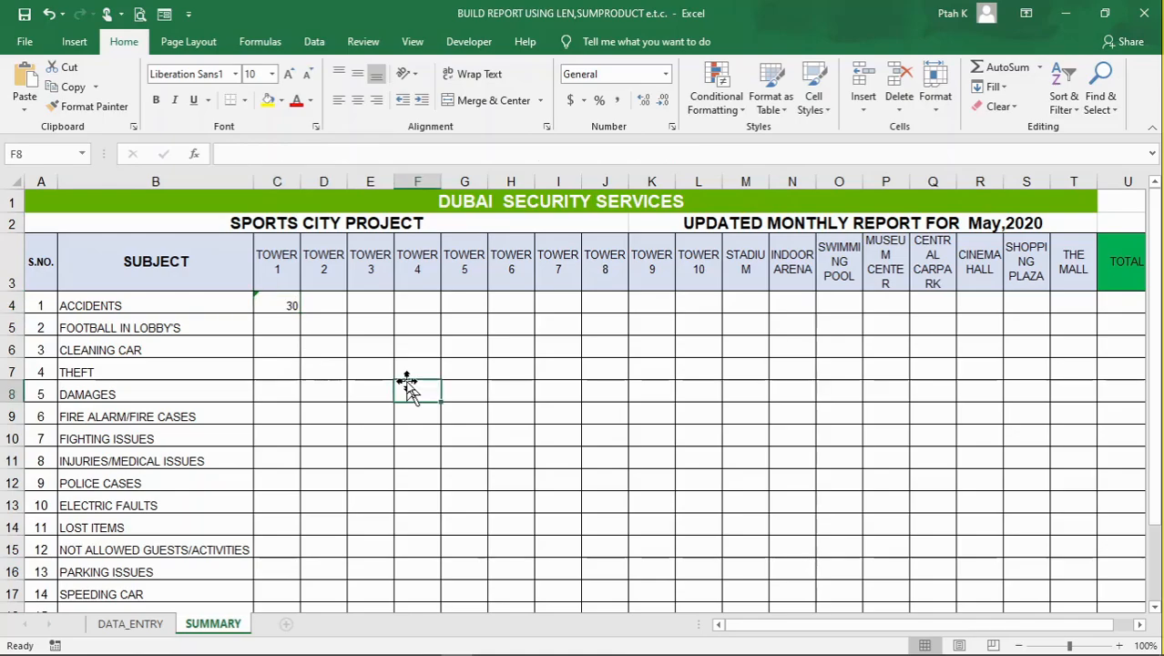
left_click(145, 623)
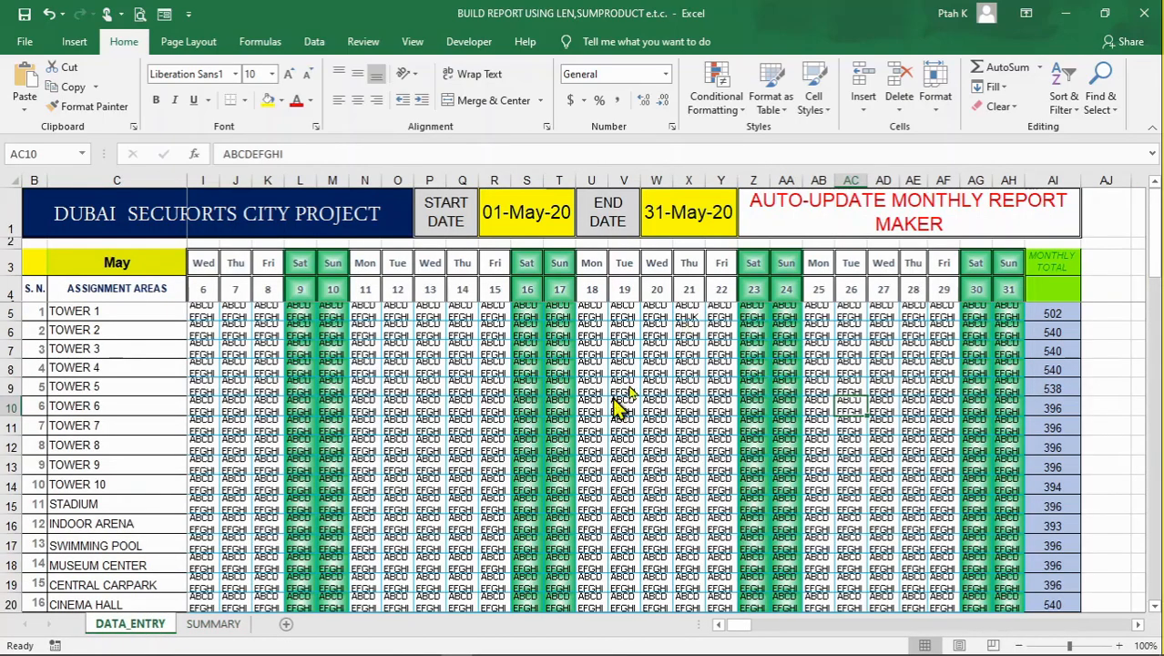
left_click(638, 355)
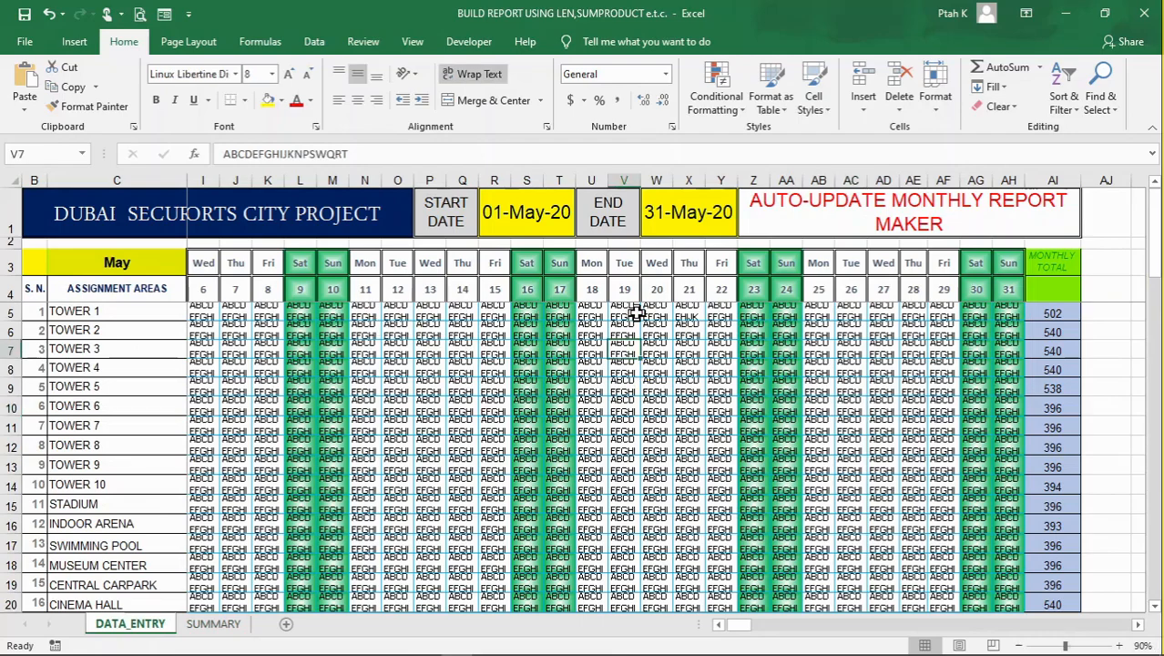
left_click(1104, 327)
left_click(1055, 314)
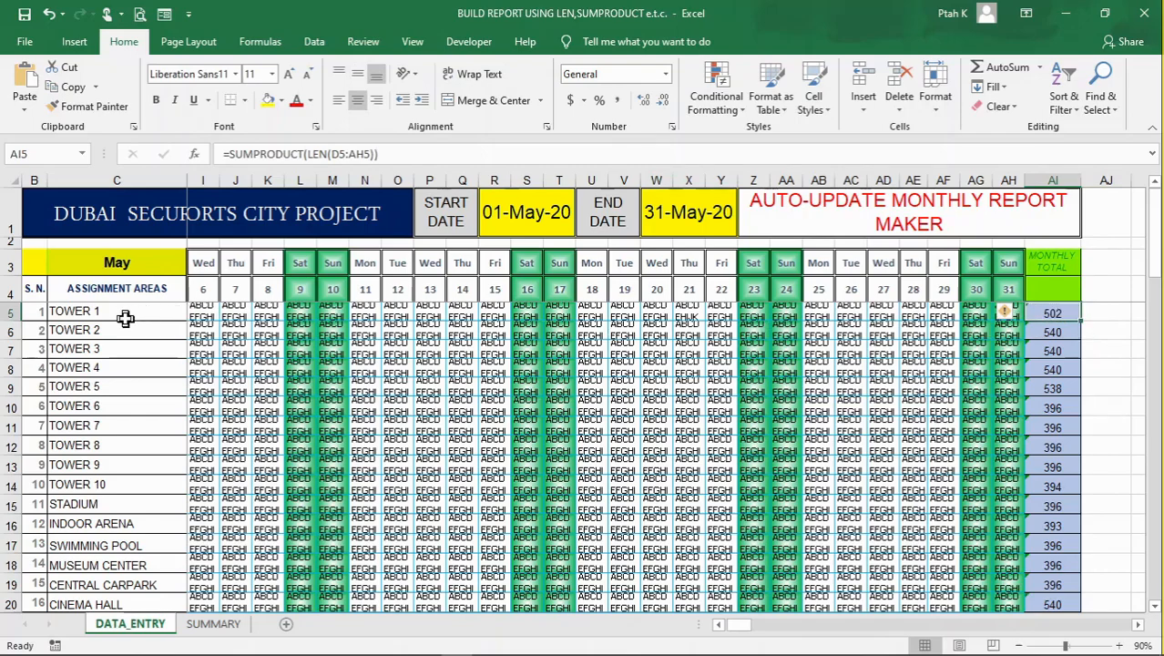
left_click(122, 311)
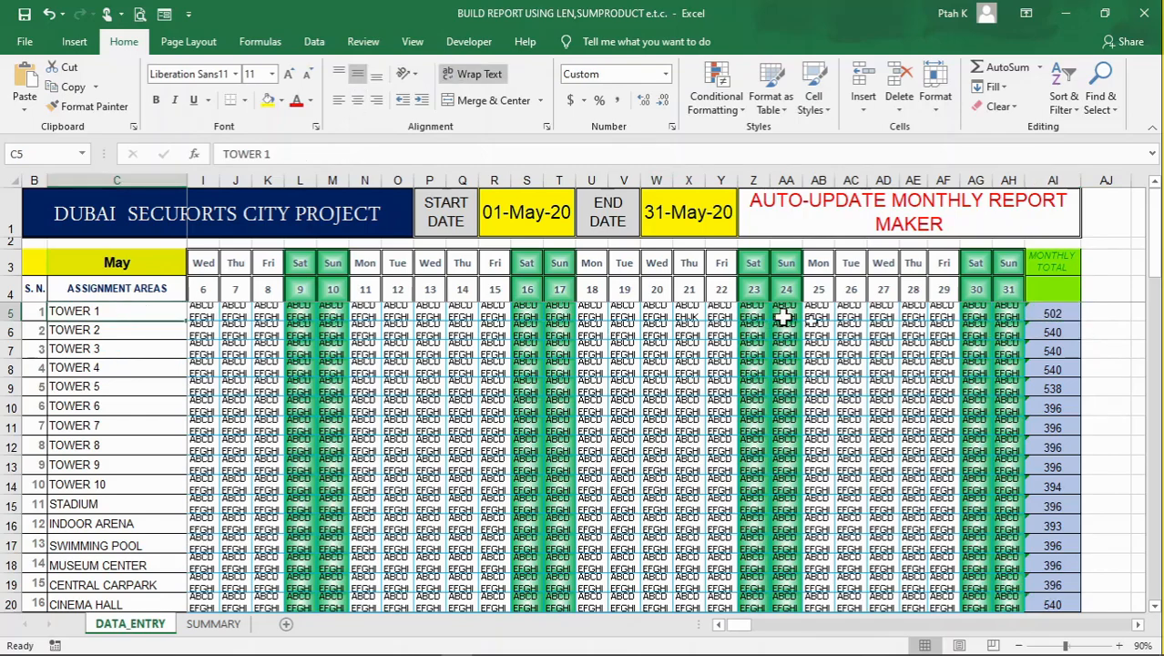
left_click(1051, 315)
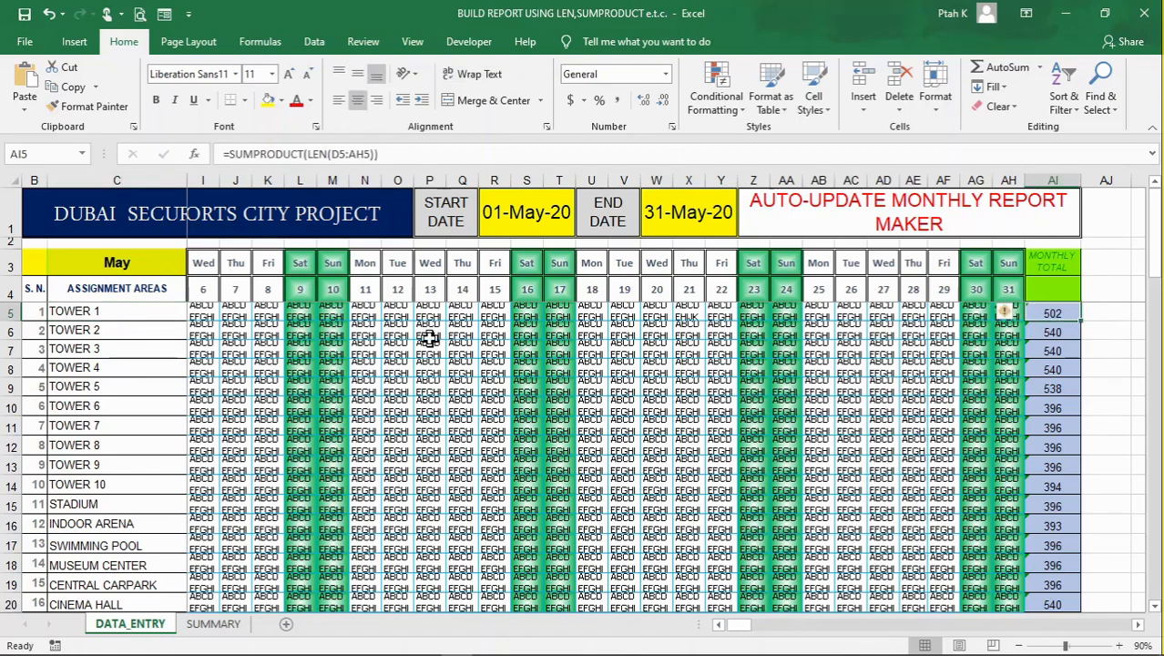
Return to SUMMARY and examine the C4 formula and the neighbouring Accidents cells for the other towers
left_click(213, 624)
left_click(290, 297)
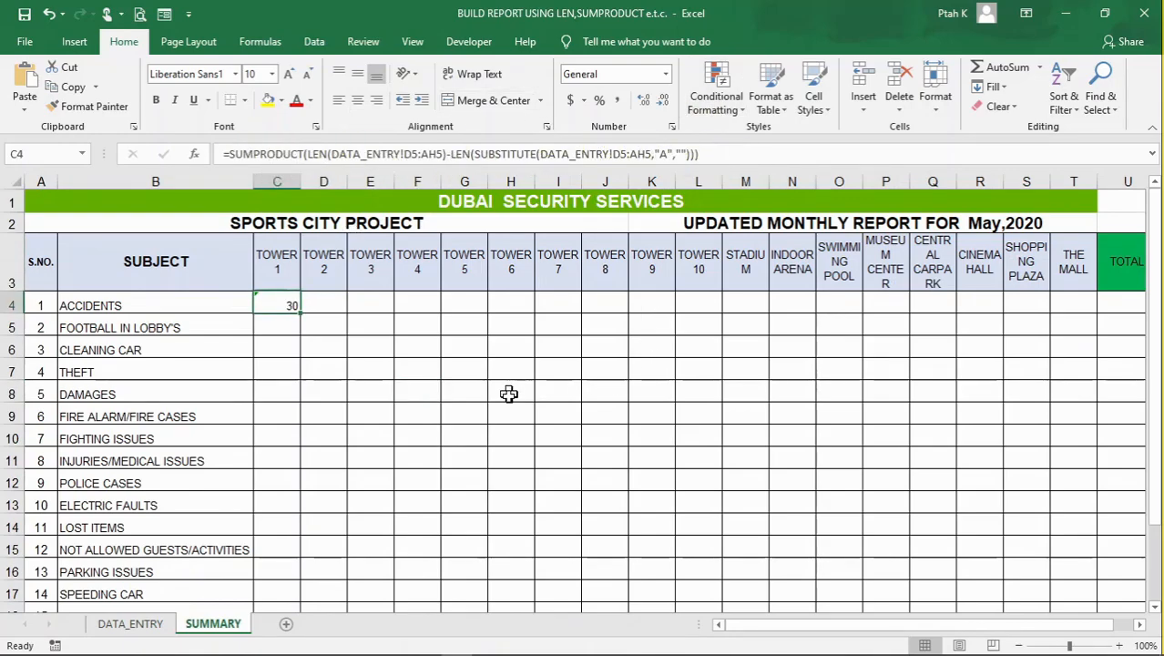
left_click(362, 375)
left_click(290, 305)
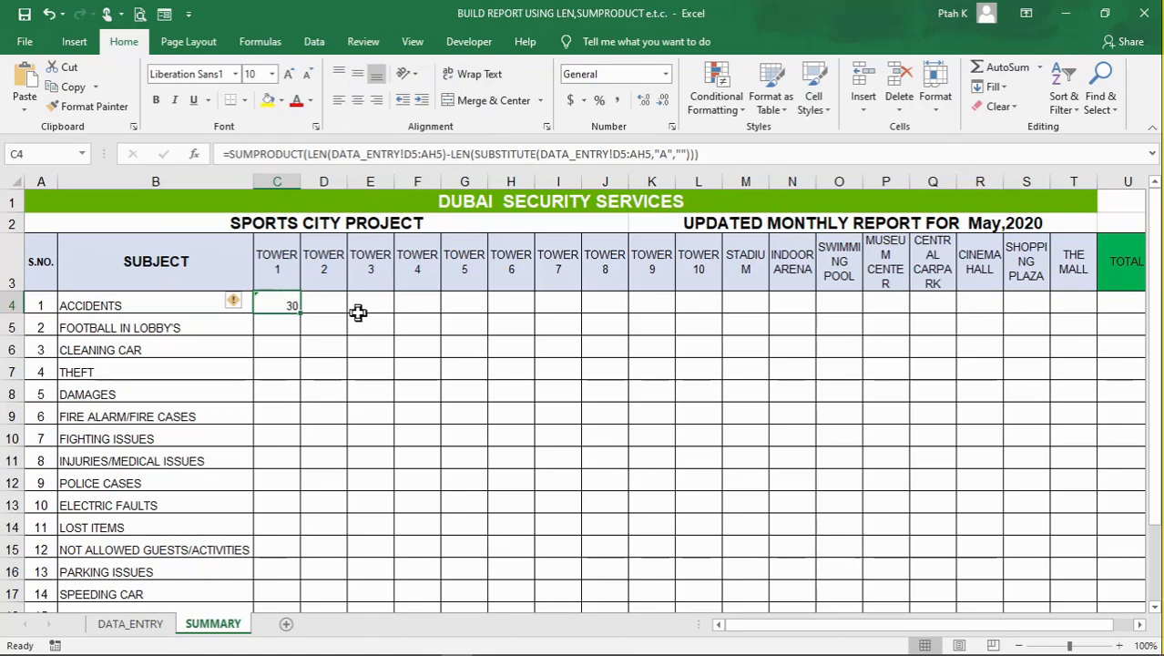
left_click(468, 316)
left_click(327, 306)
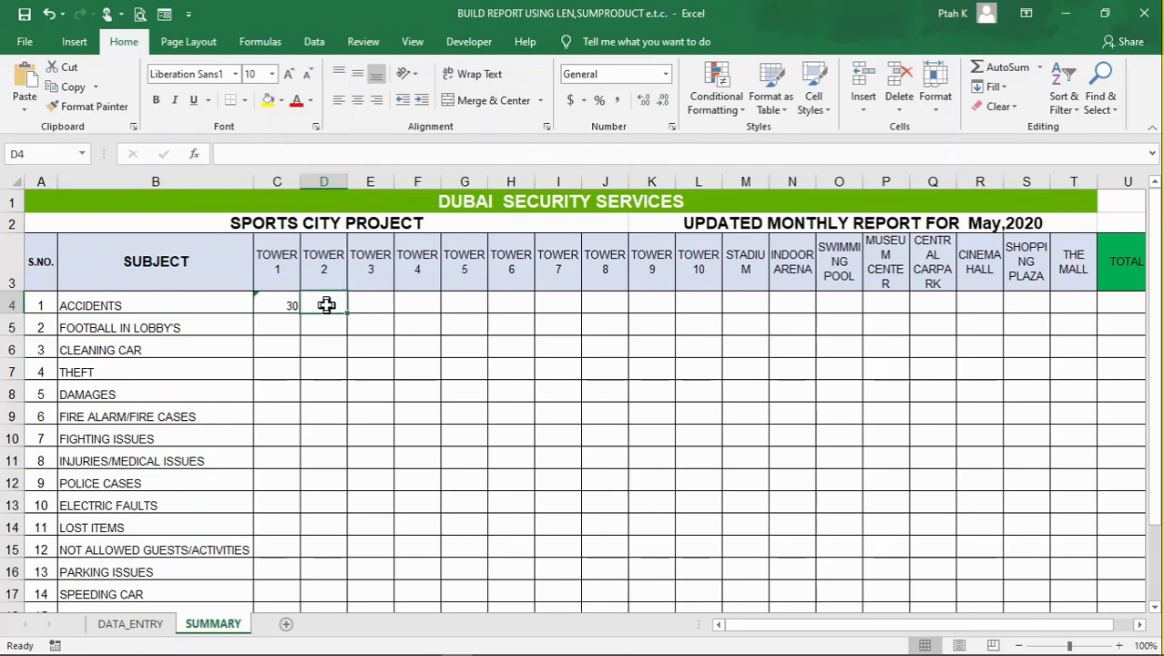
Review the SUMMARY subject list down to the TOTAL row, then go back to the DATA_ENTRY sheet
left_click(311, 436)
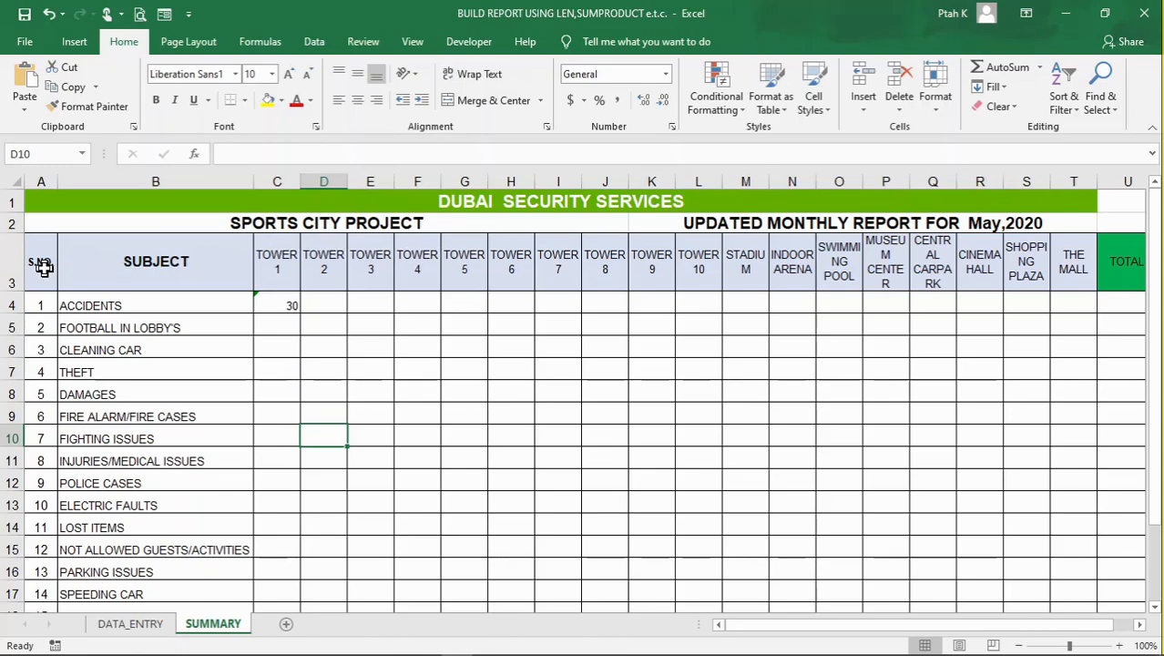
scroll(149, 289, "down", 1)
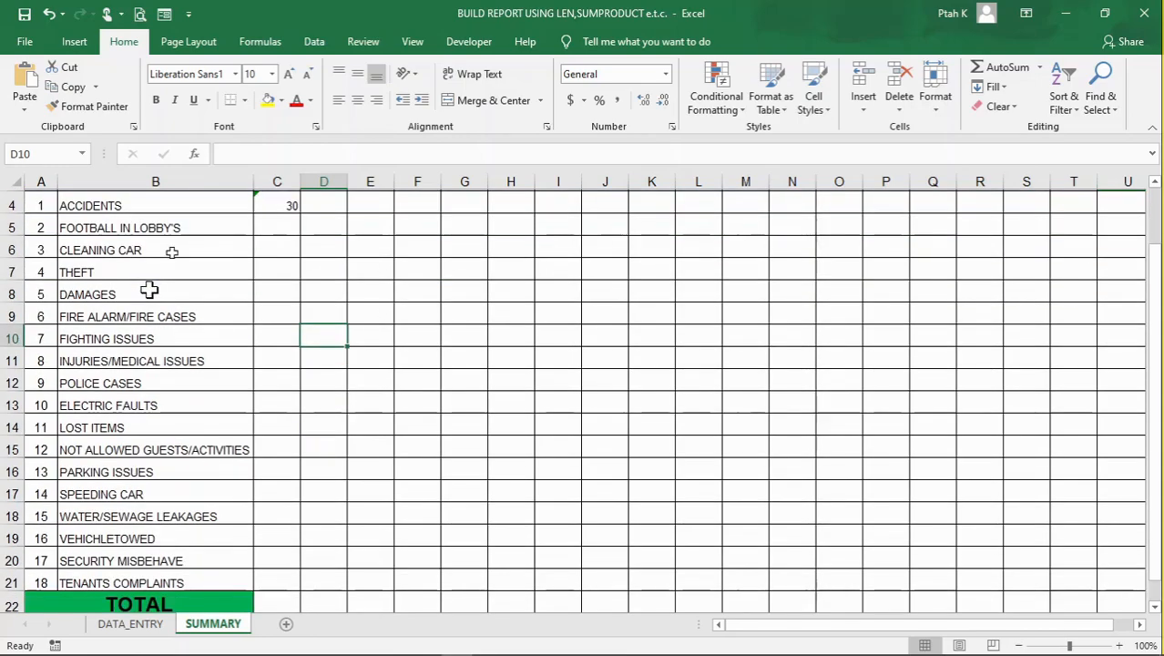
left_click(148, 625)
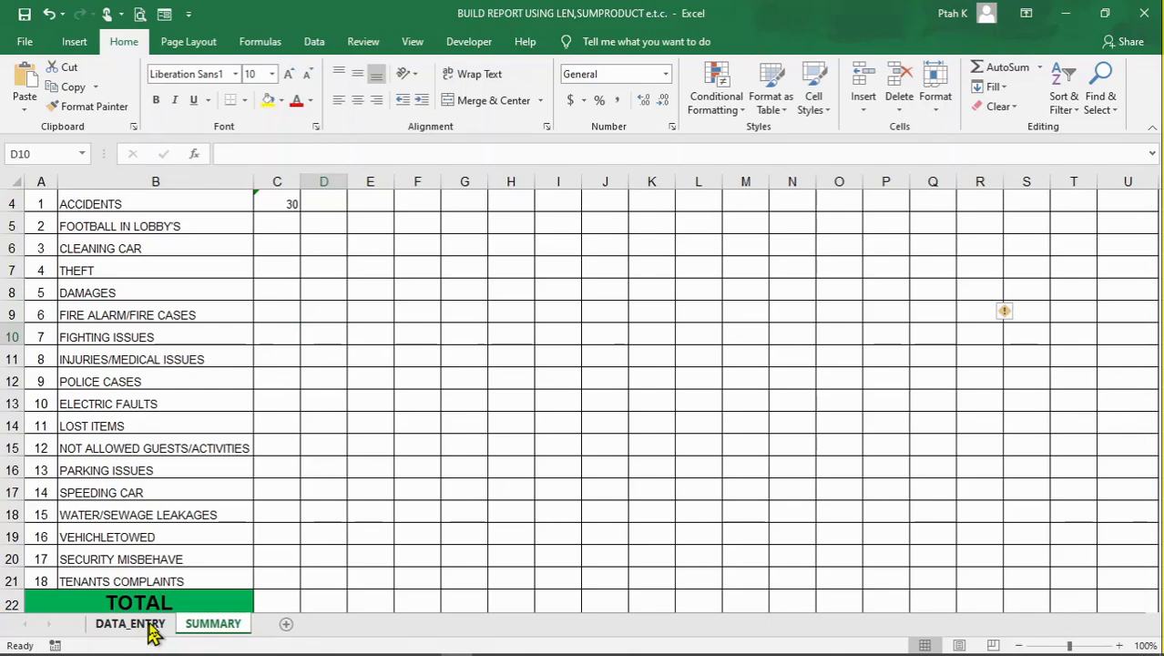
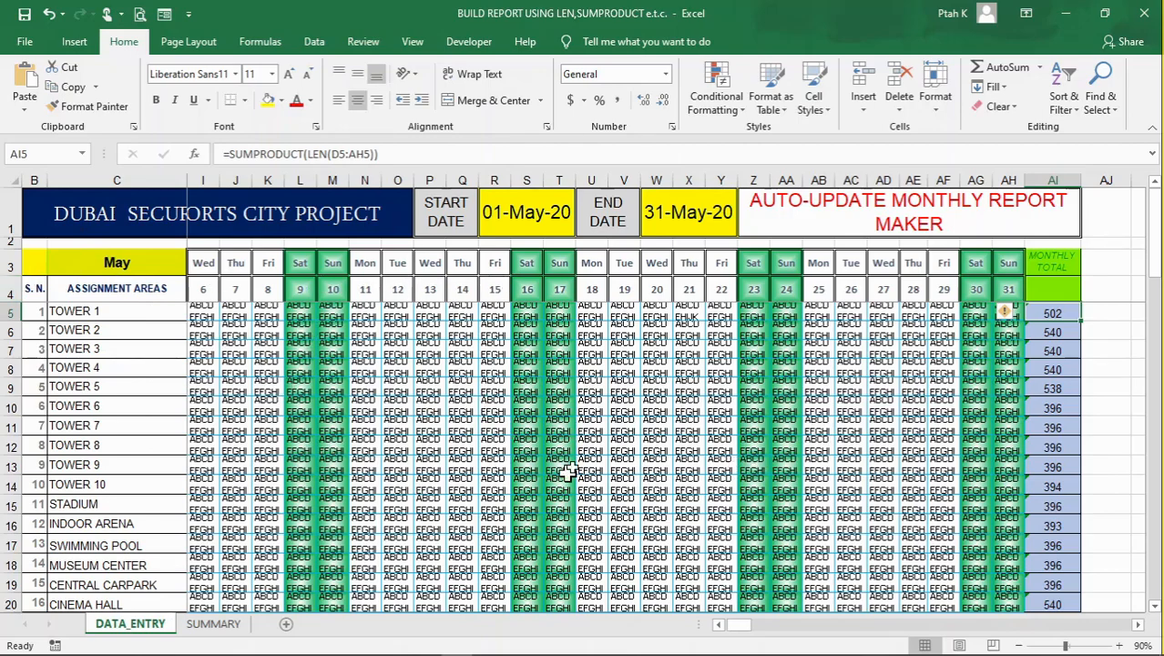
Look over the daily incident codes on DATA_ENTRY and return to the SUMMARY sheet
scroll(484, 425, "down", 3)
left_click(454, 415)
left_click(369, 410)
scroll(516, 469, "up", 1)
scroll(516, 469, "up", 3)
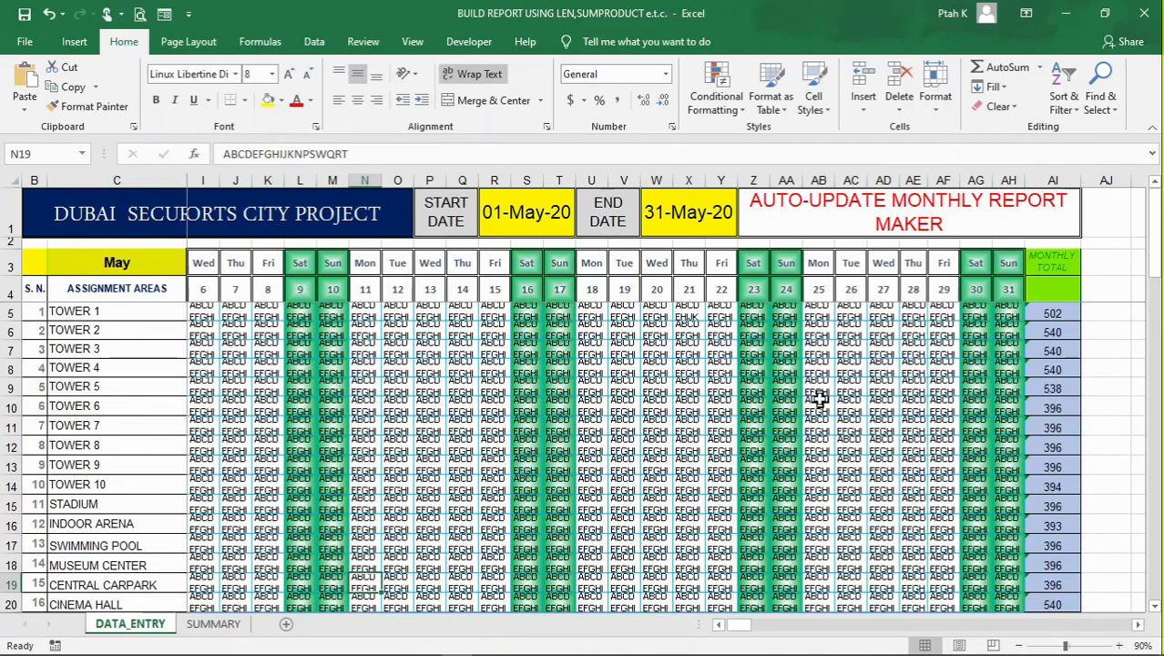
left_click(213, 625)
left_click(369, 288)
scroll(440, 383, "up", 1)
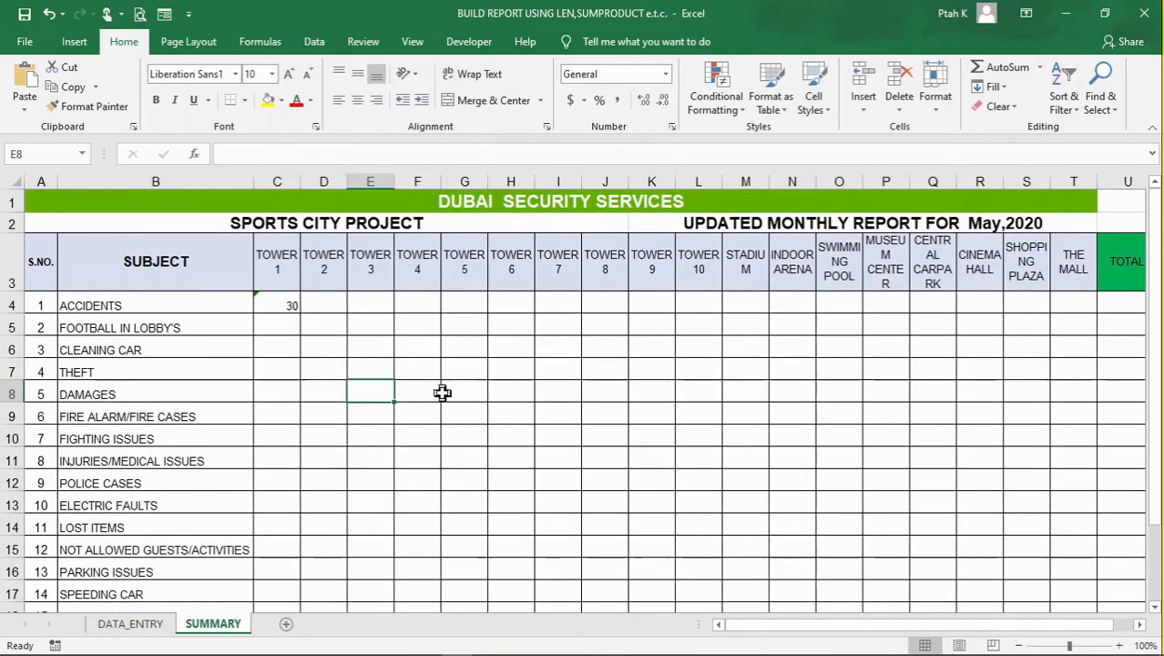
Centre the contents of columns C to T on SUMMARY horizontally
left_click(275, 305)
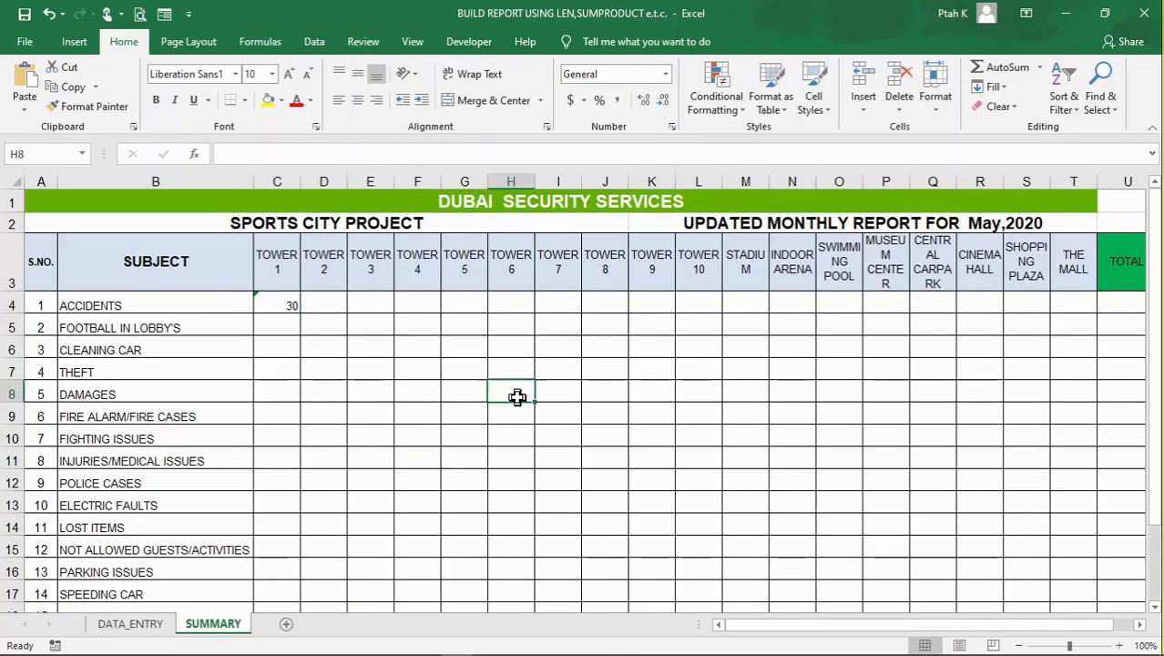
mouse_move(288, 180)
left_mouse_down()
mouse_move(1143, 170)
mouse_move(888, 175)
mouse_move(1089, 178)
left_mouse_up()
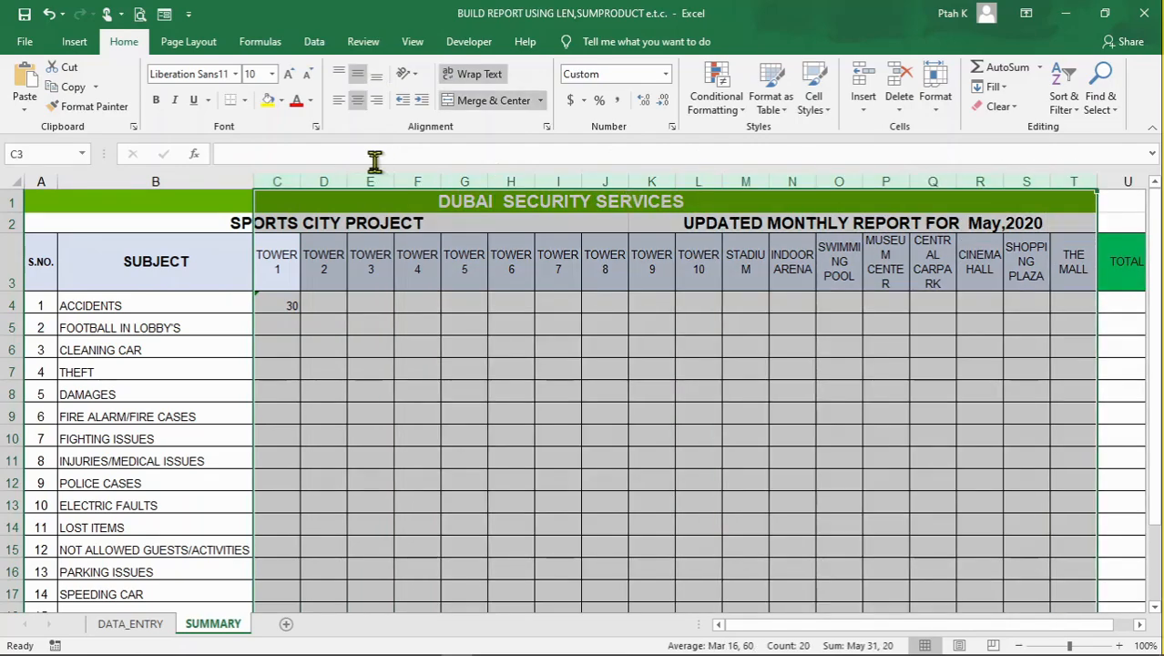
left_click(360, 102)
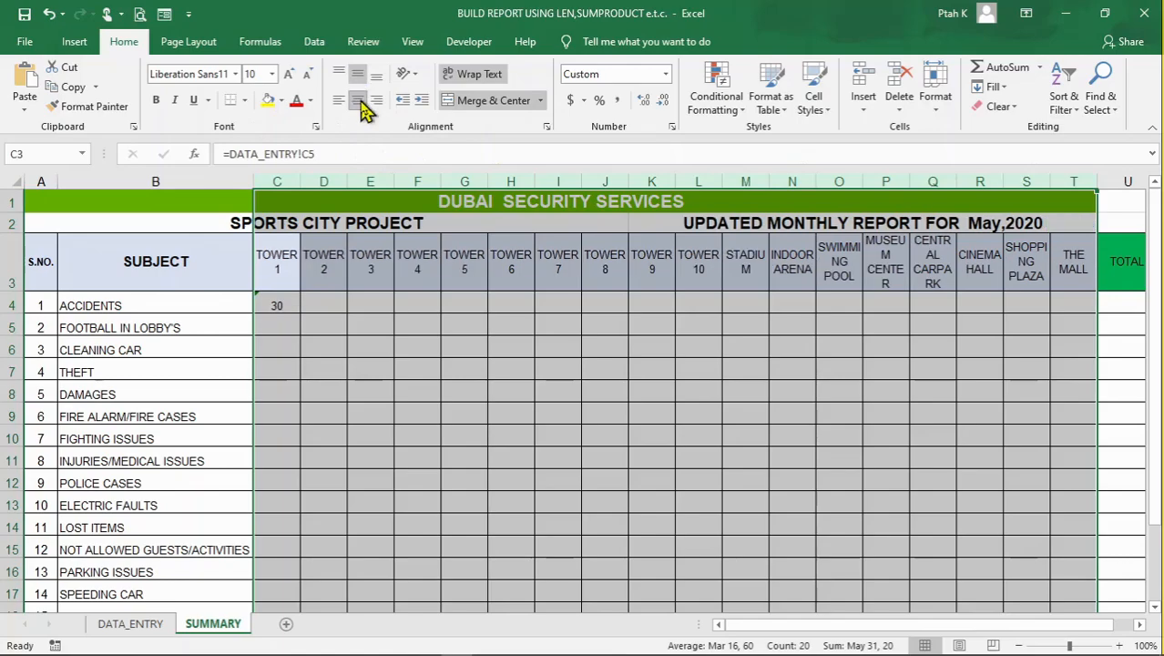
left_click(745, 446)
left_click(378, 369)
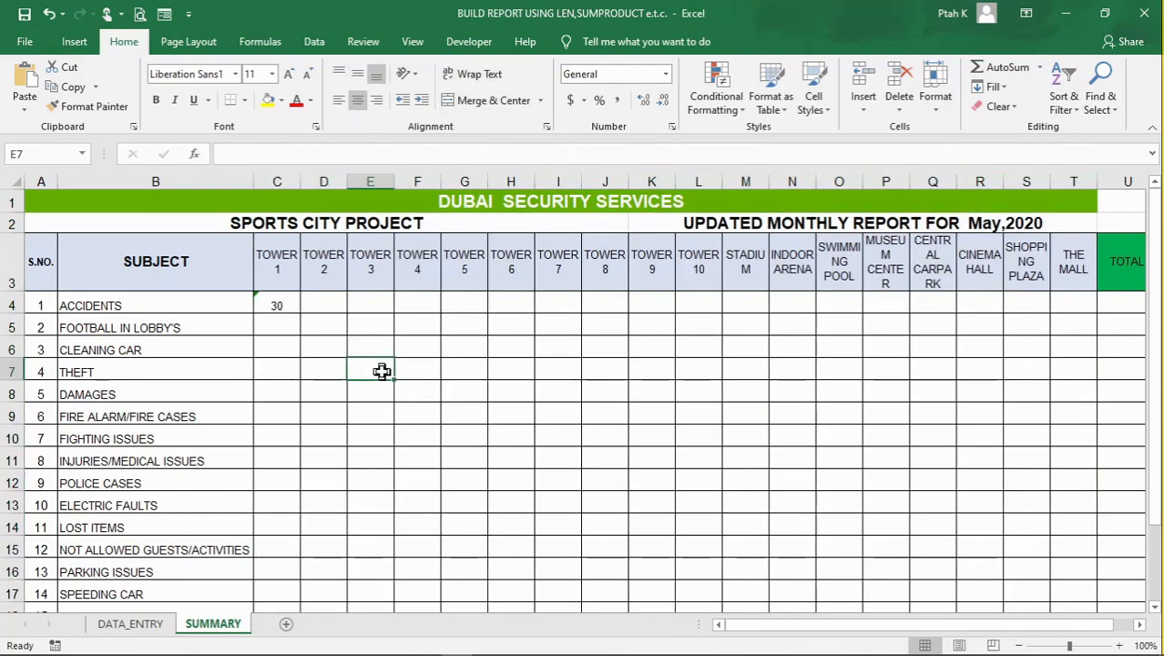
Examine the Tower 1 Accidents formula in C4, its "A" criterion, and the empty cells beside and below it
left_click(328, 301)
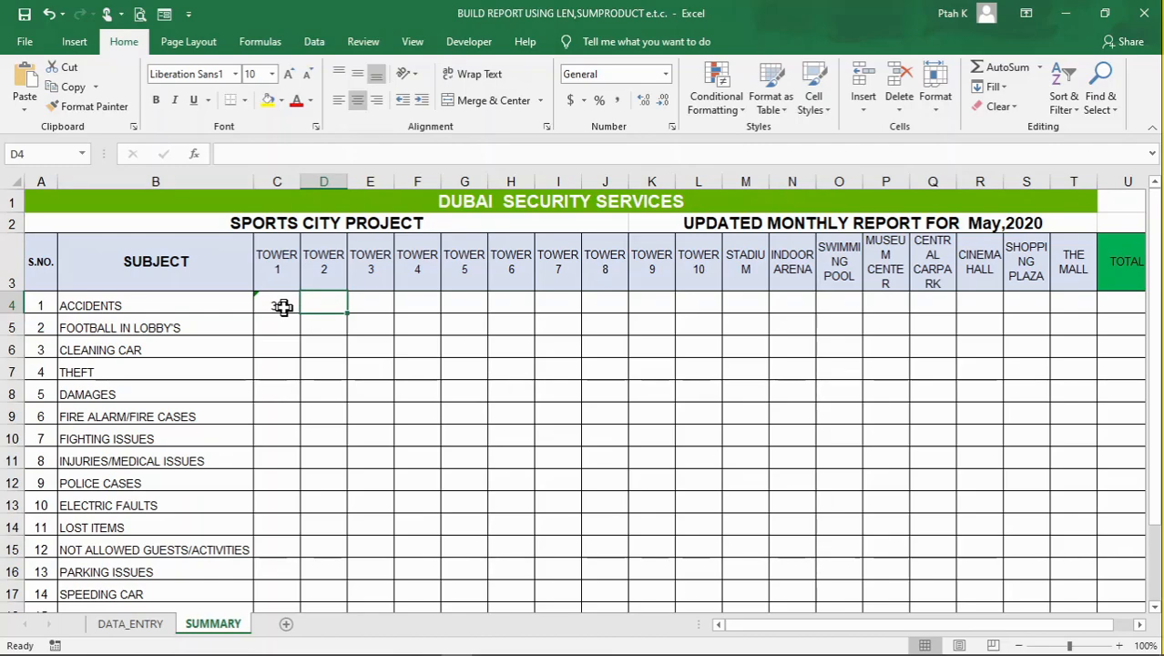
key("Down")
key("Down")
left_click(314, 299)
left_click(284, 300)
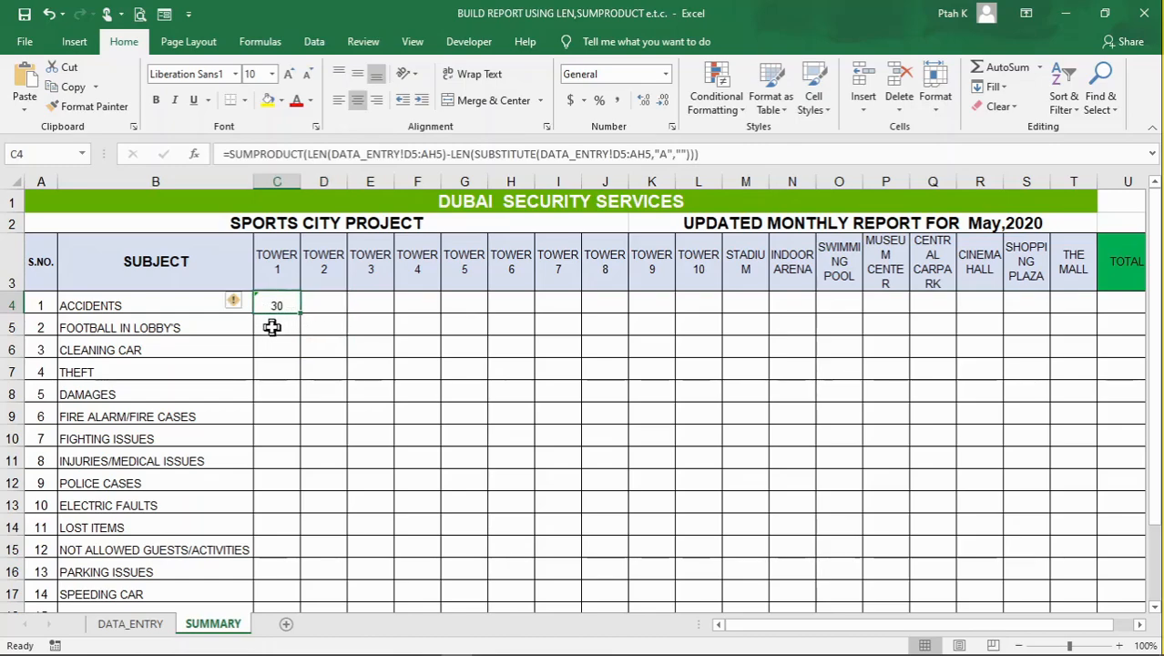
left_click(273, 327)
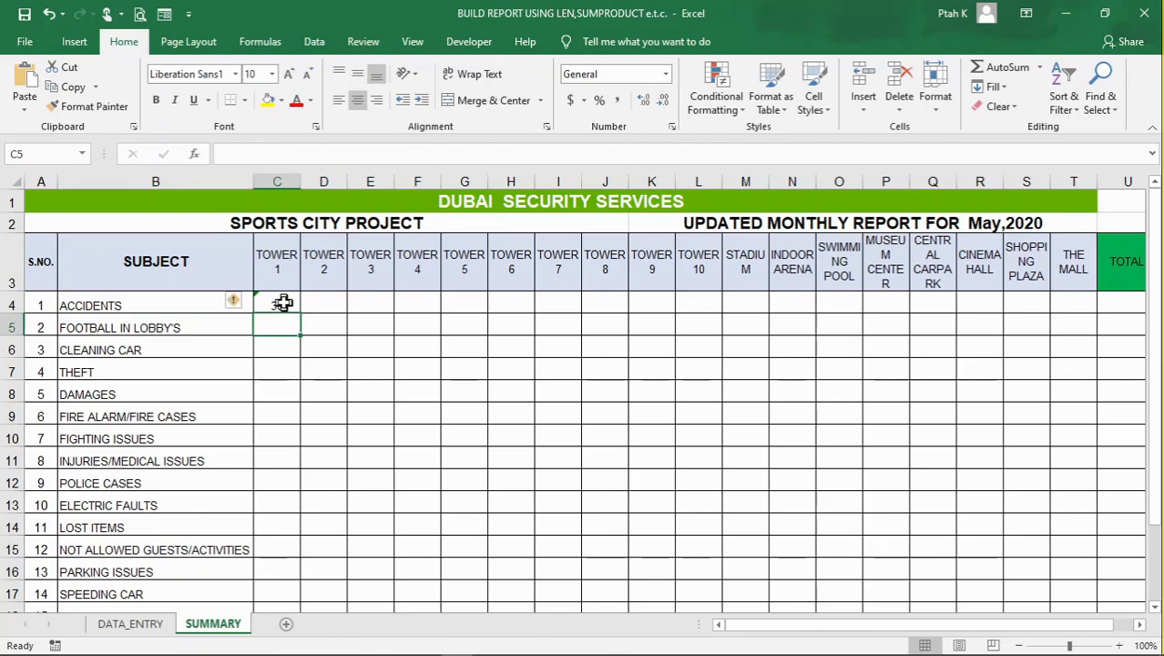
left_click(282, 303)
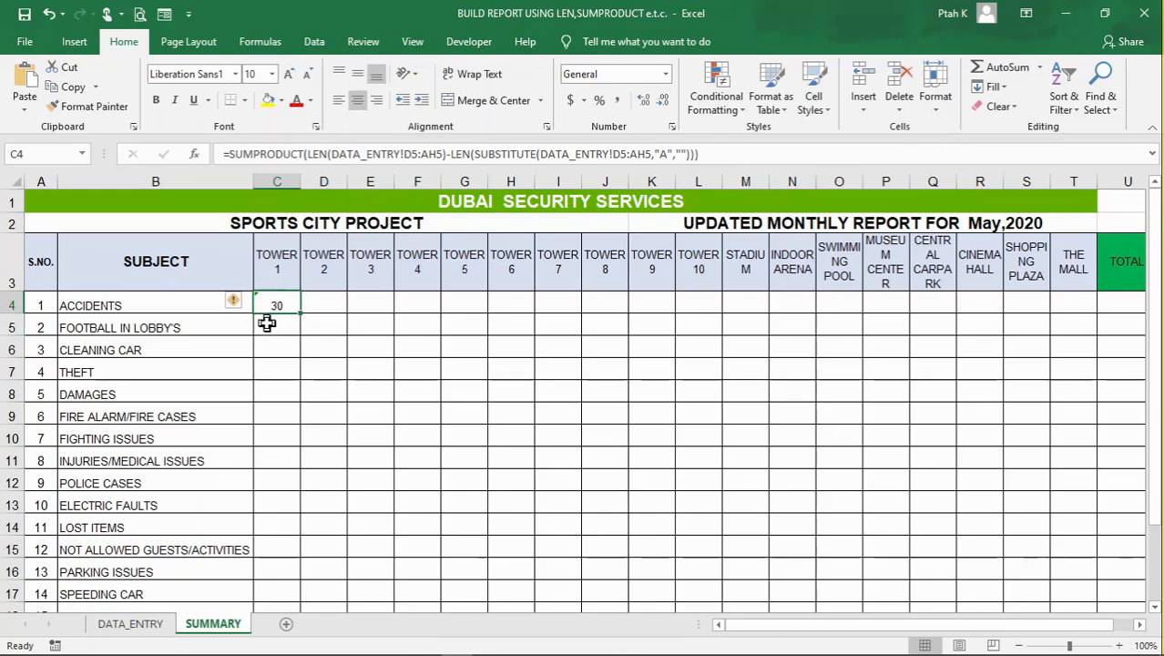
left_click(274, 327)
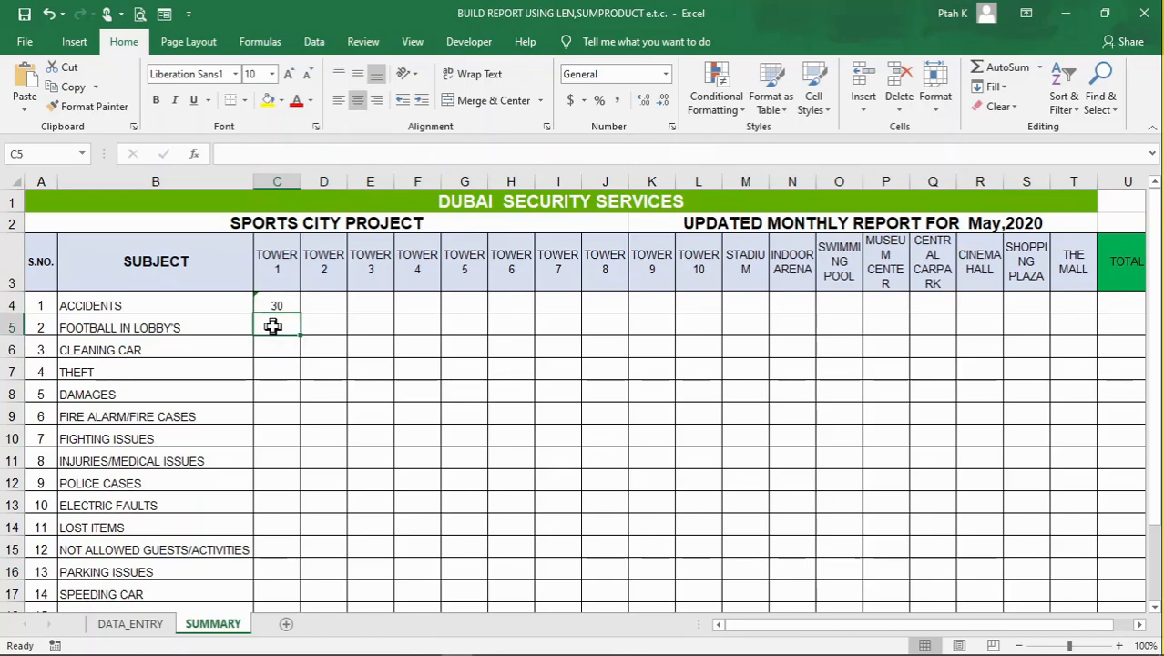
left_click(280, 303)
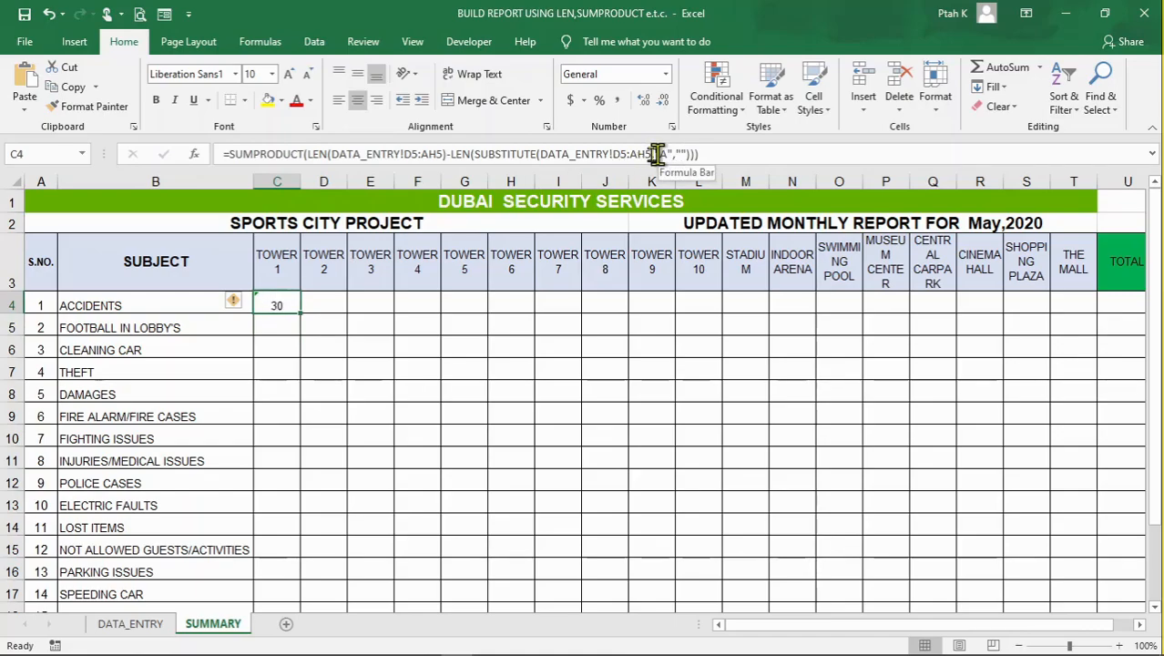
left_click(309, 390)
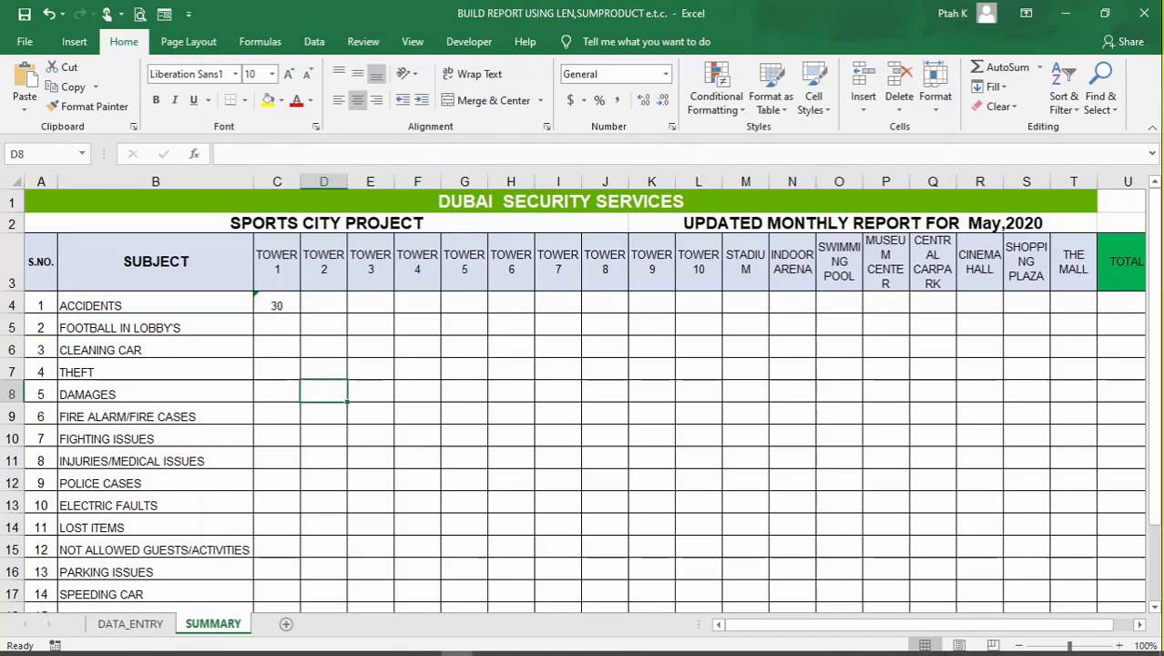
Check the code letter for each incident subject in the DATA_ENTRY legend and return to SUMMARY
left_click(130, 623)
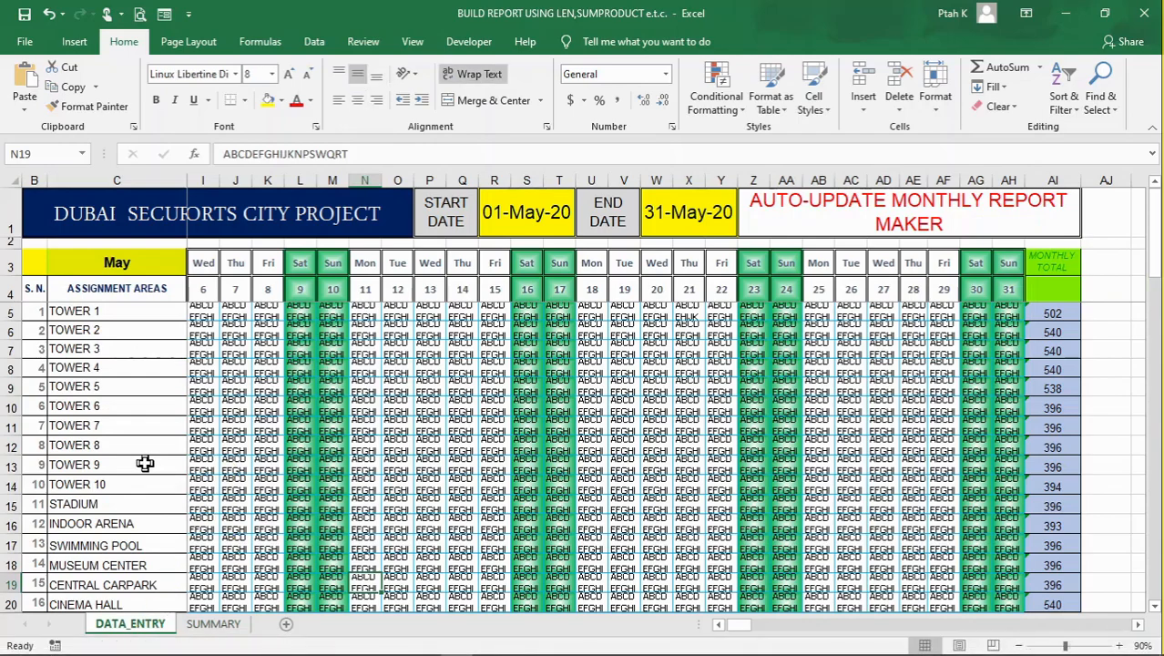
scroll(246, 465, "down", 8)
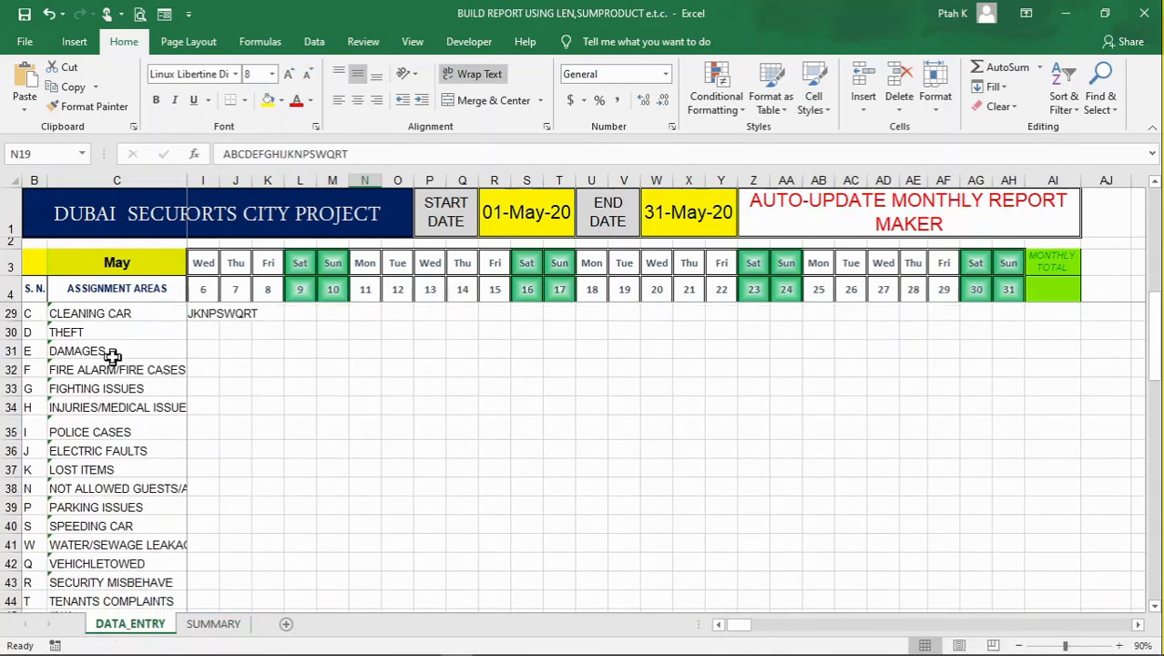
scroll(128, 485, "down", 2)
scroll(135, 487, "up", 4)
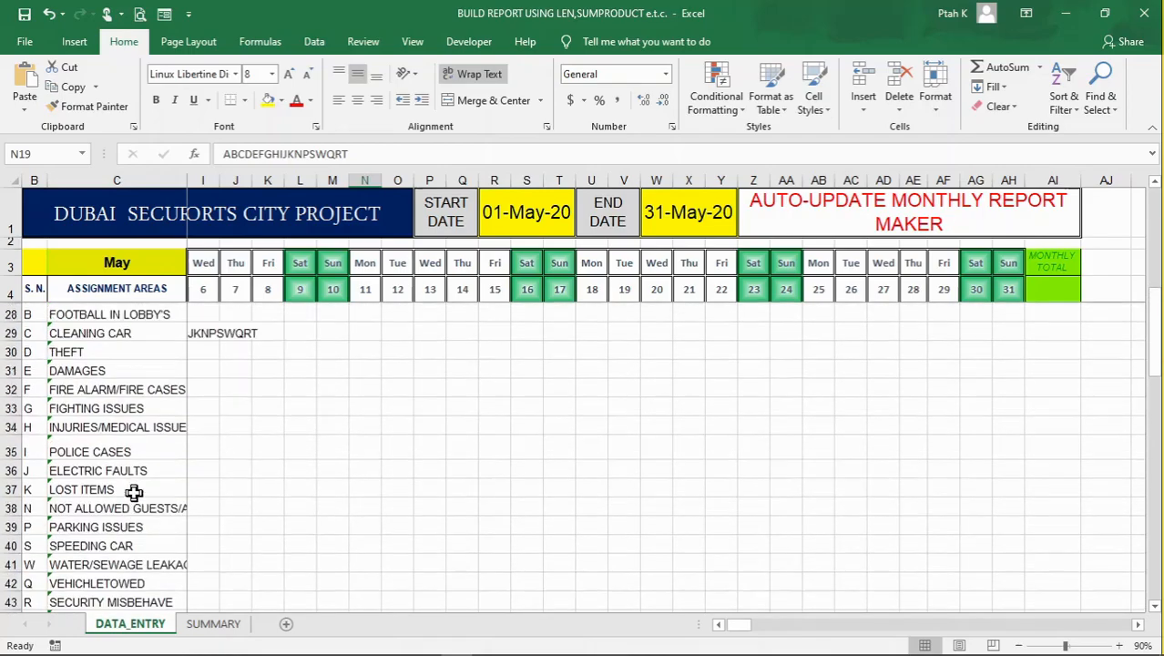
scroll(125, 484, "down", 1)
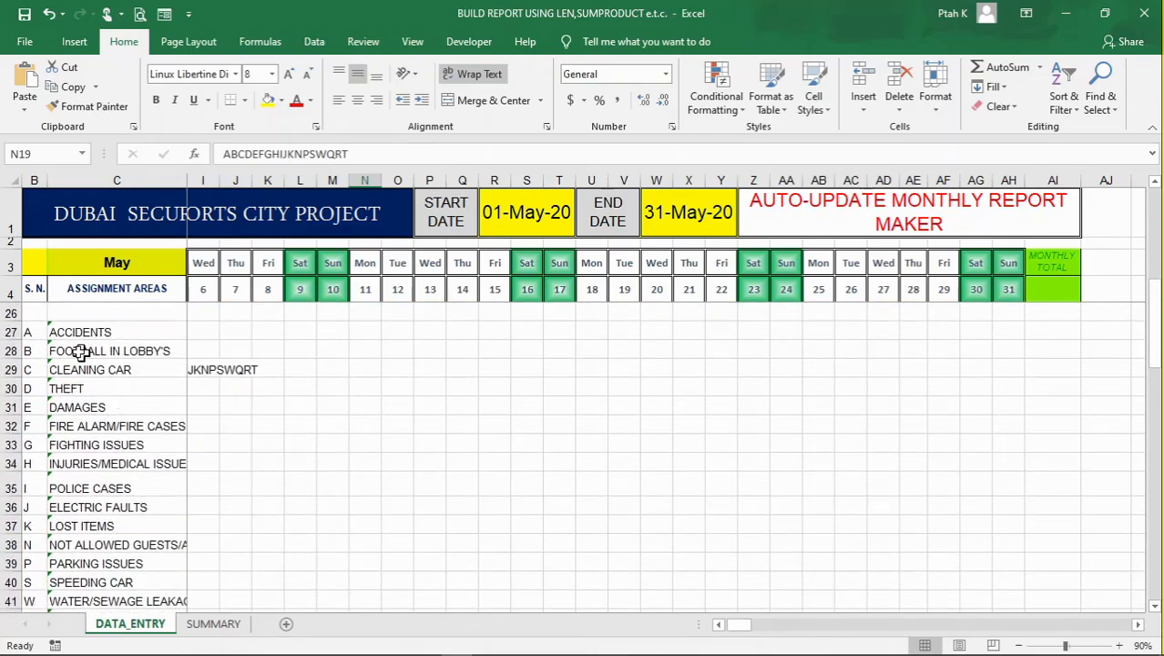
left_click(196, 624)
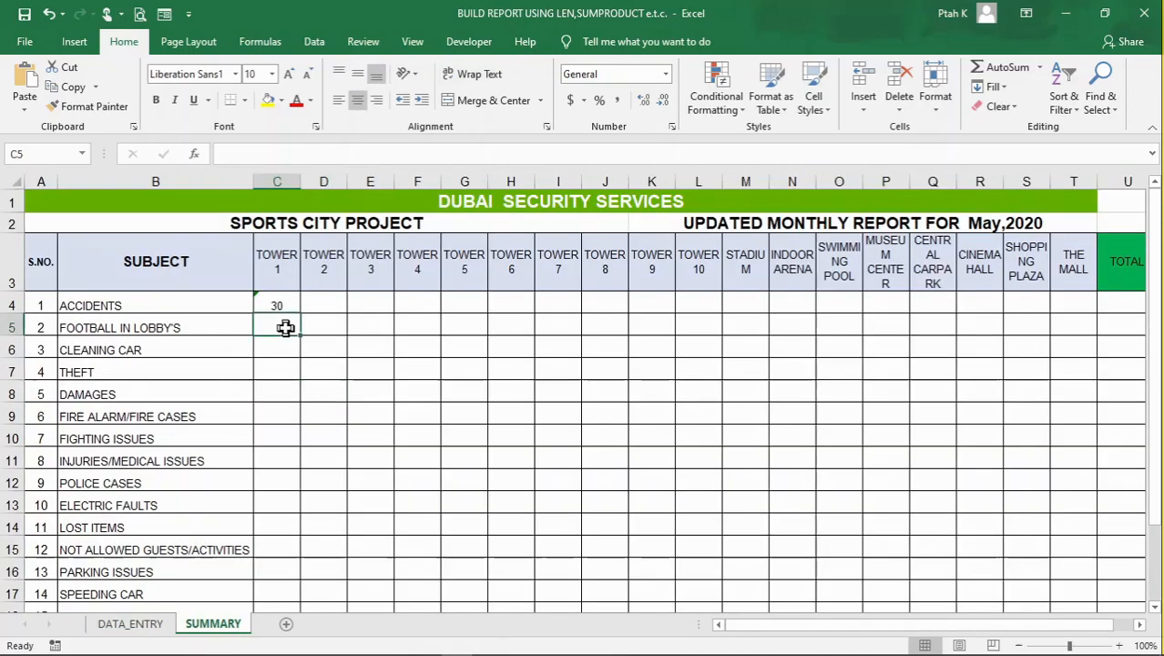
Copy the Accidents formula in C4 down through C7
left_click(270, 305)
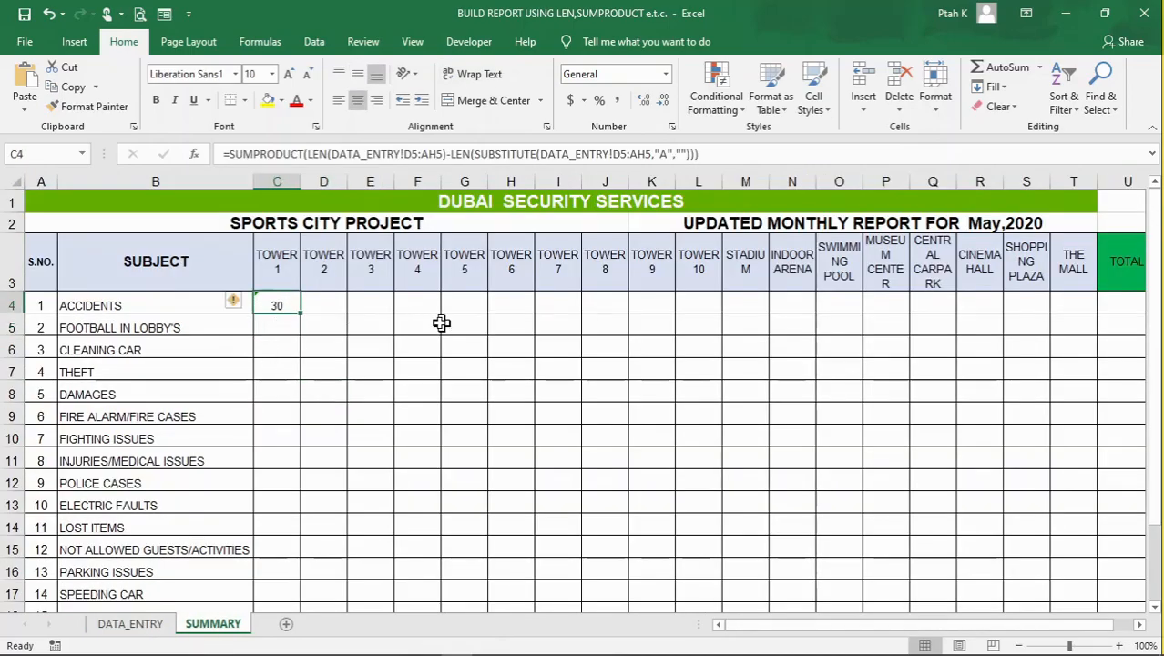
left_click(281, 326)
left_click(281, 301)
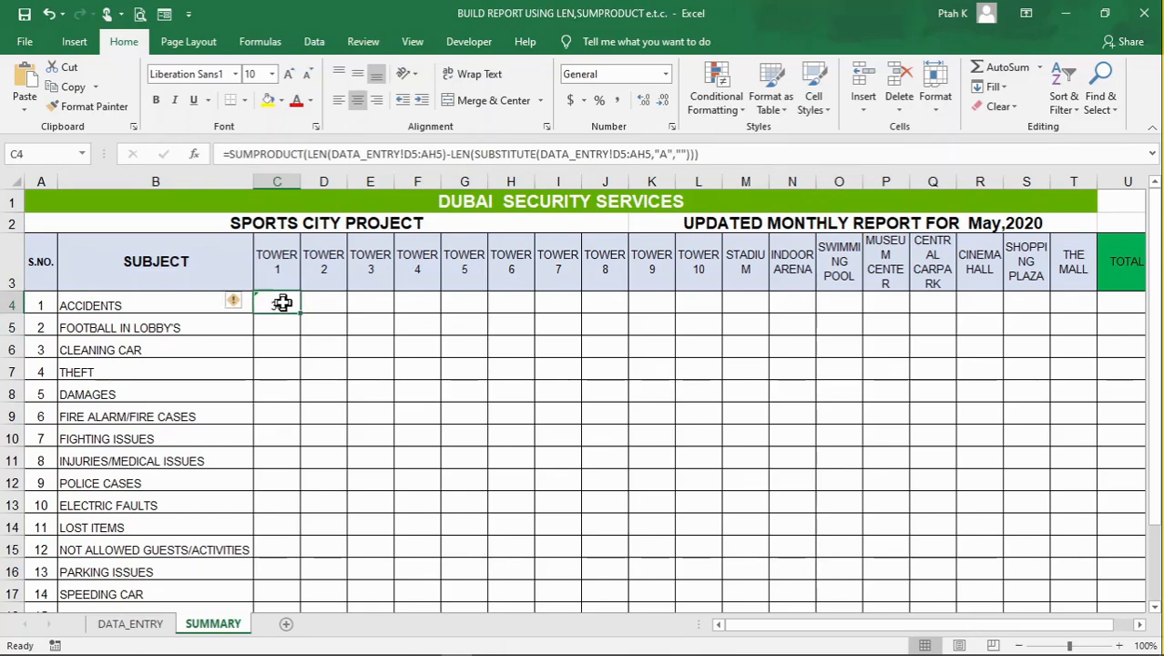
left_click_drag(300, 315, 305, 364)
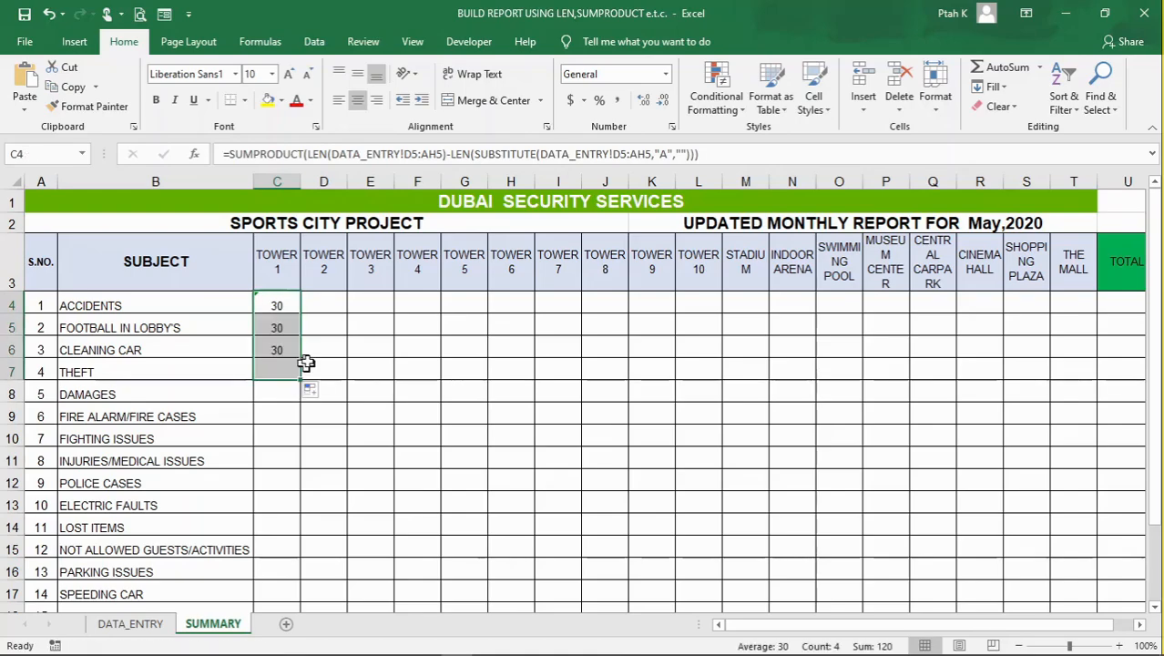
Examine how the DATA_ENTRY row references shift in the copied Tower 1 formulas in C5 to C7
left_click(285, 328)
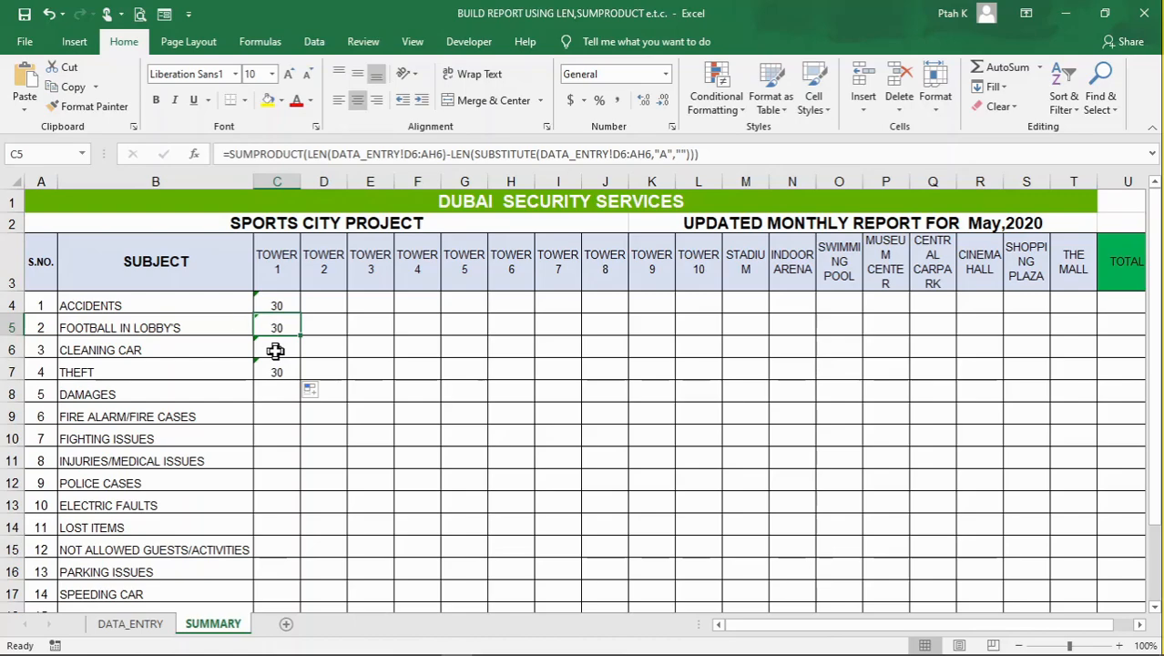
left_click(275, 351)
left_click(277, 367)
left_click(274, 351)
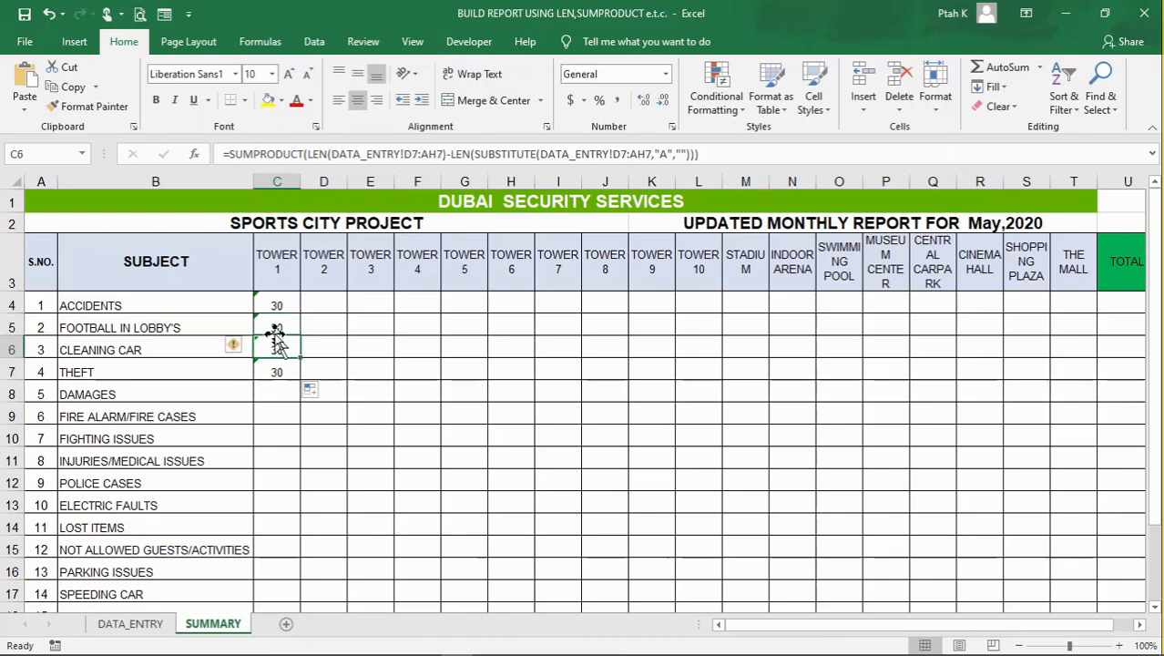
left_click(274, 328)
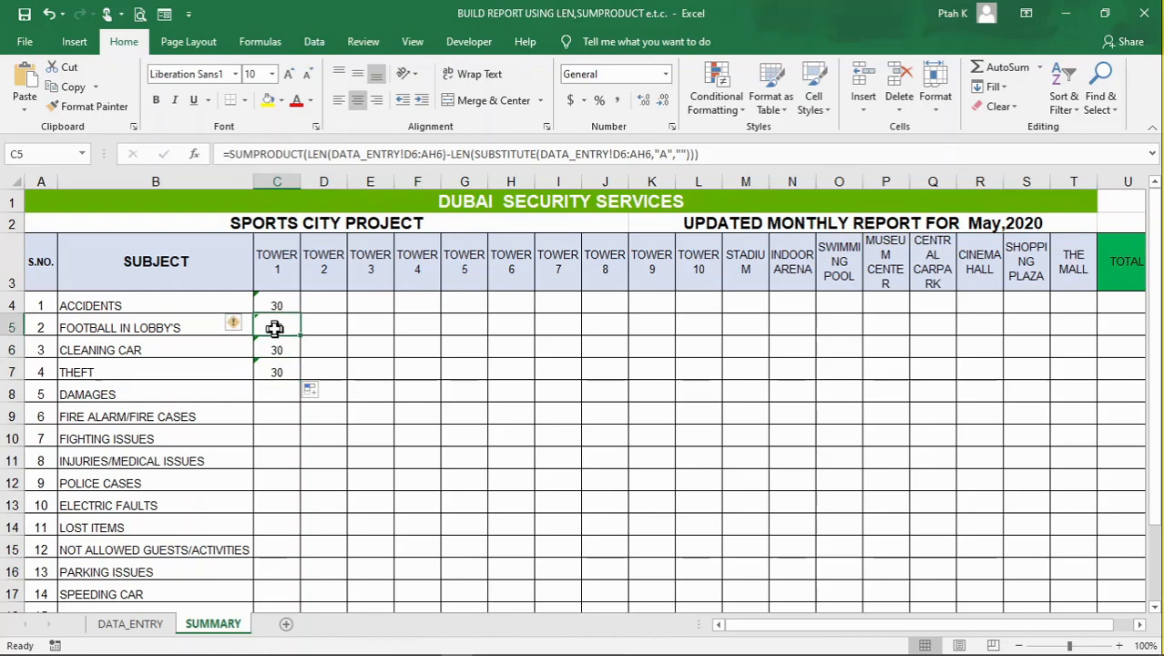
left_click(338, 374)
left_click(277, 330)
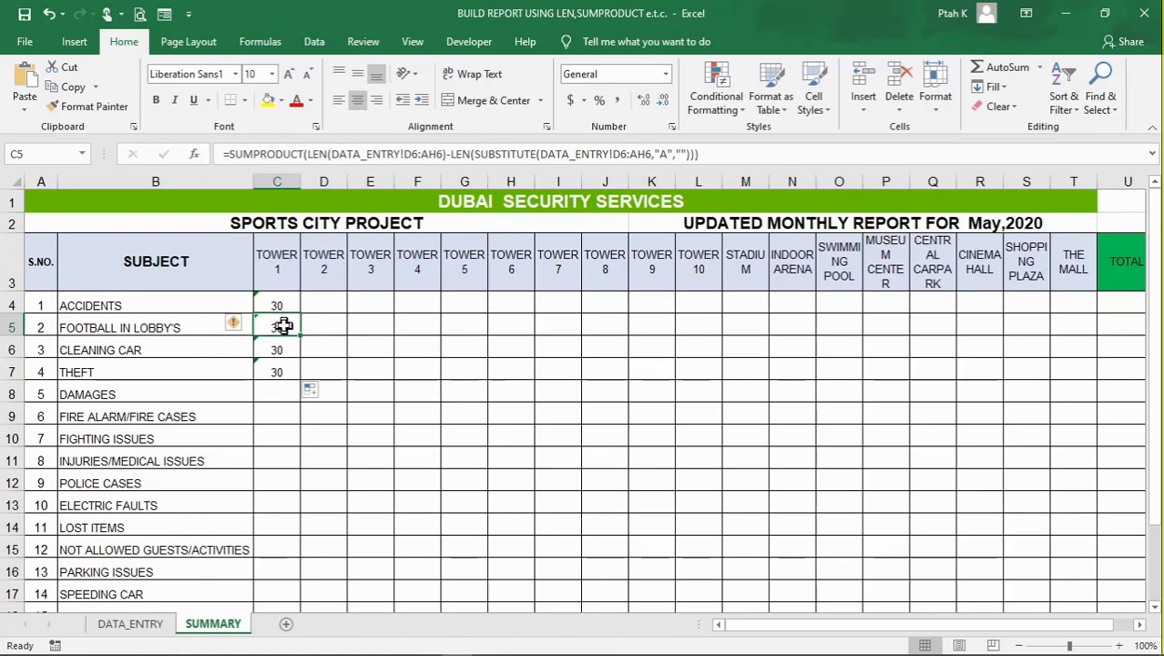
left_click(277, 266)
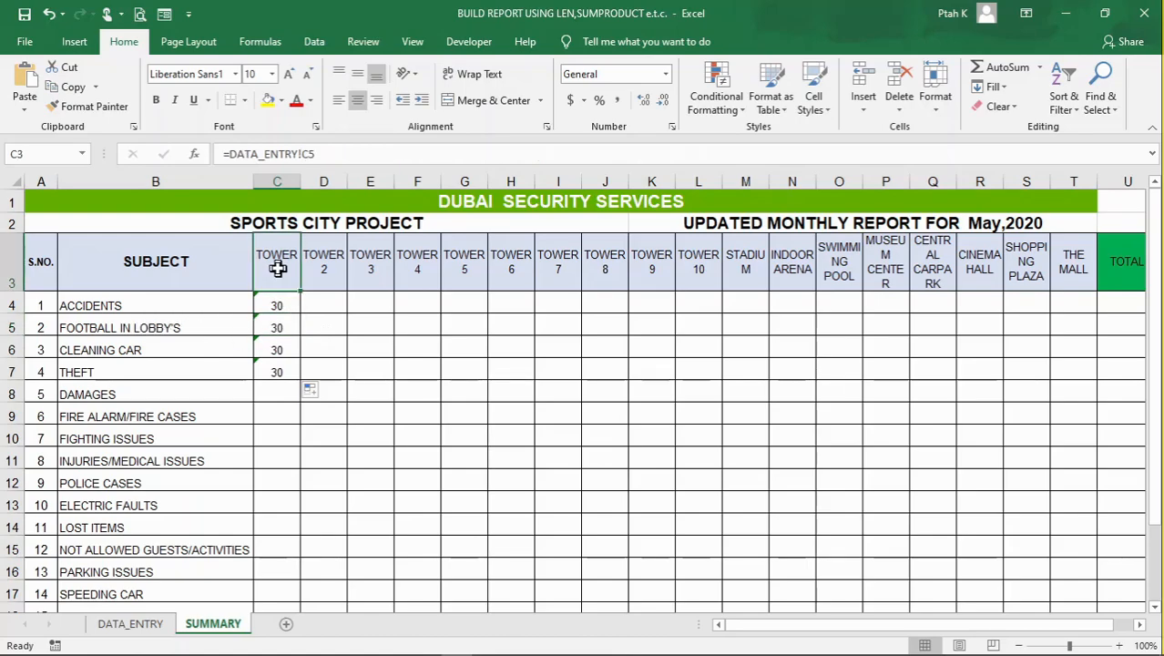
left_click(284, 327)
left_click(379, 348)
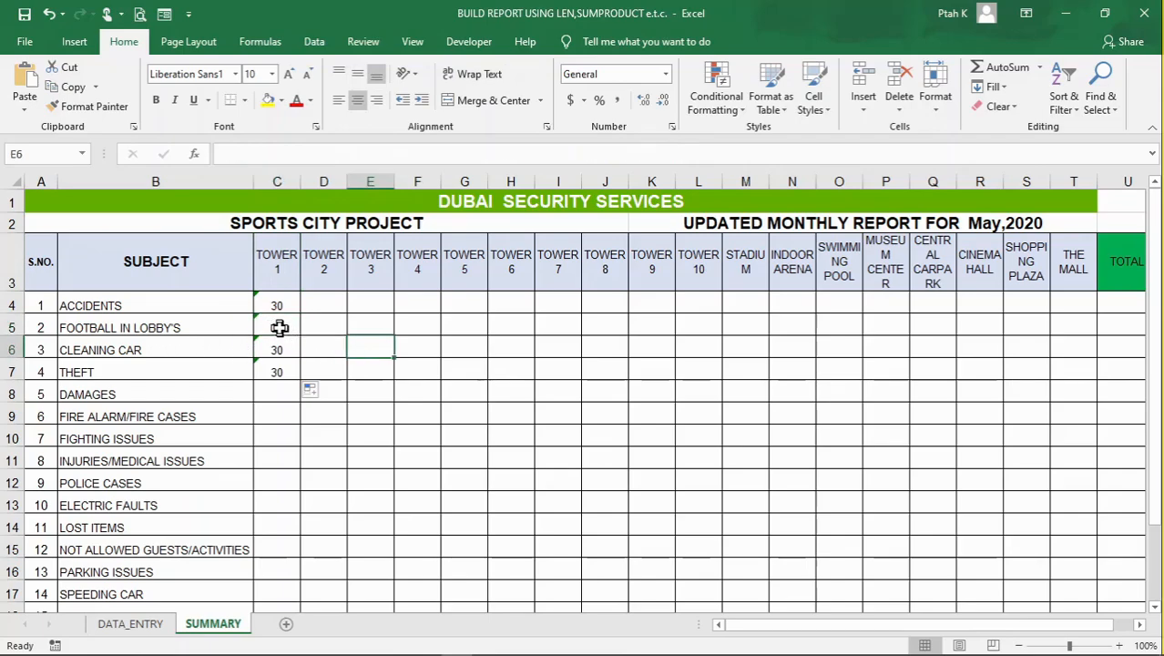
Make the SUBSTITUTE range in the C4 formula absolute as DATA_ENTRY!$D$5:$AH$5
left_click(276, 303)
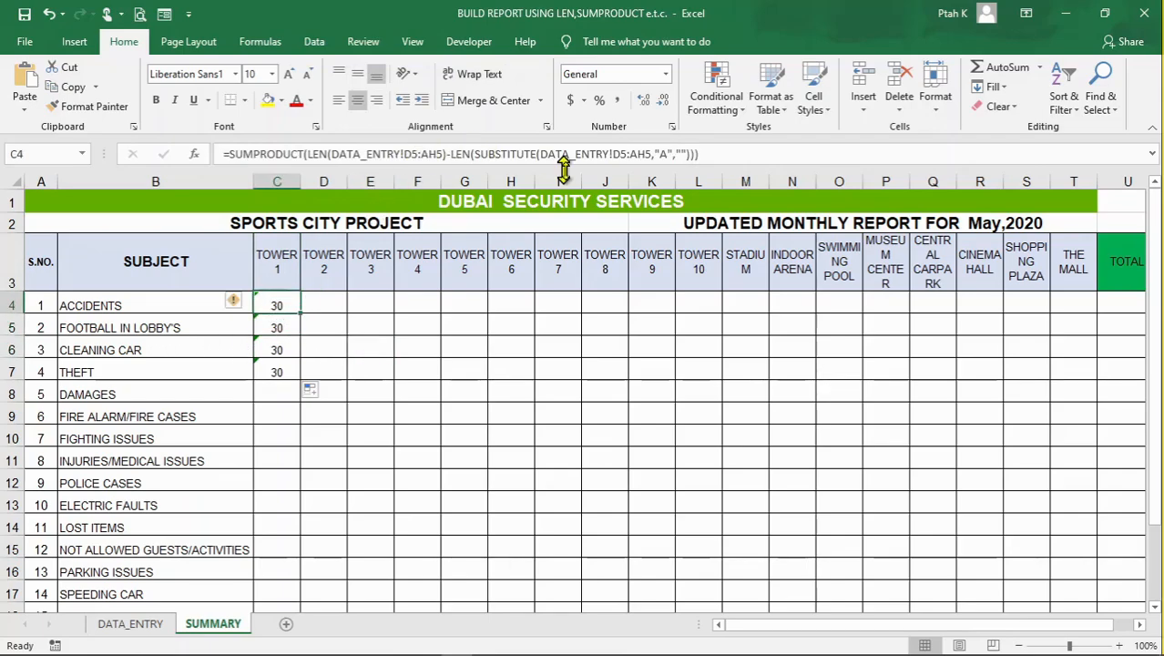
left_click(680, 153)
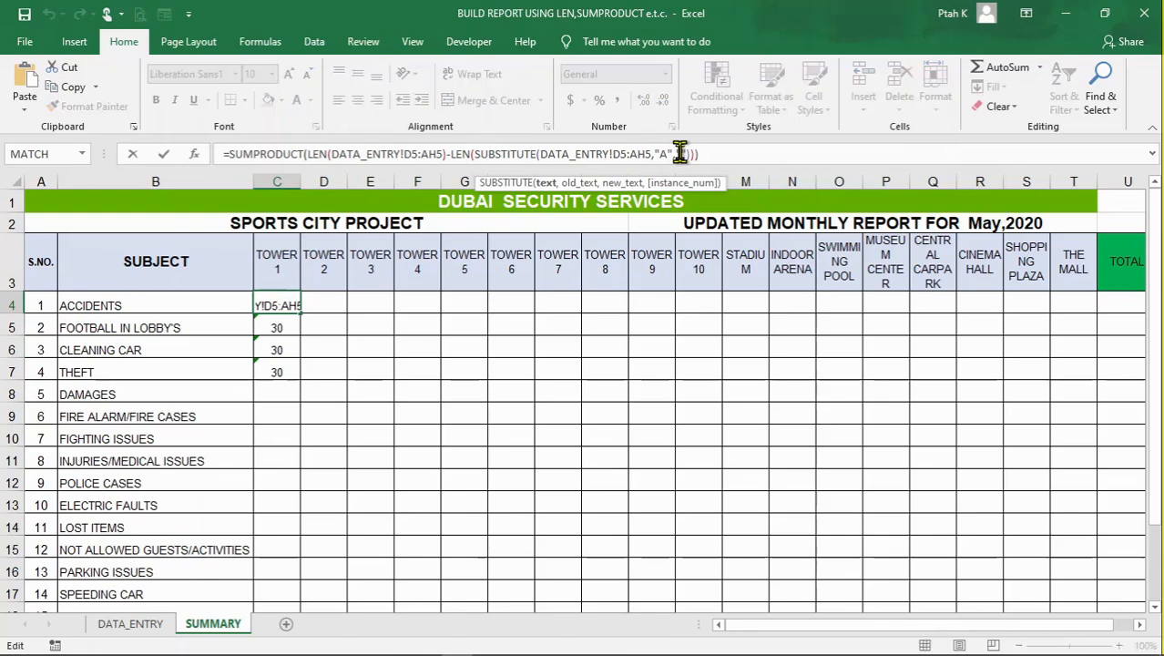
key("F4")
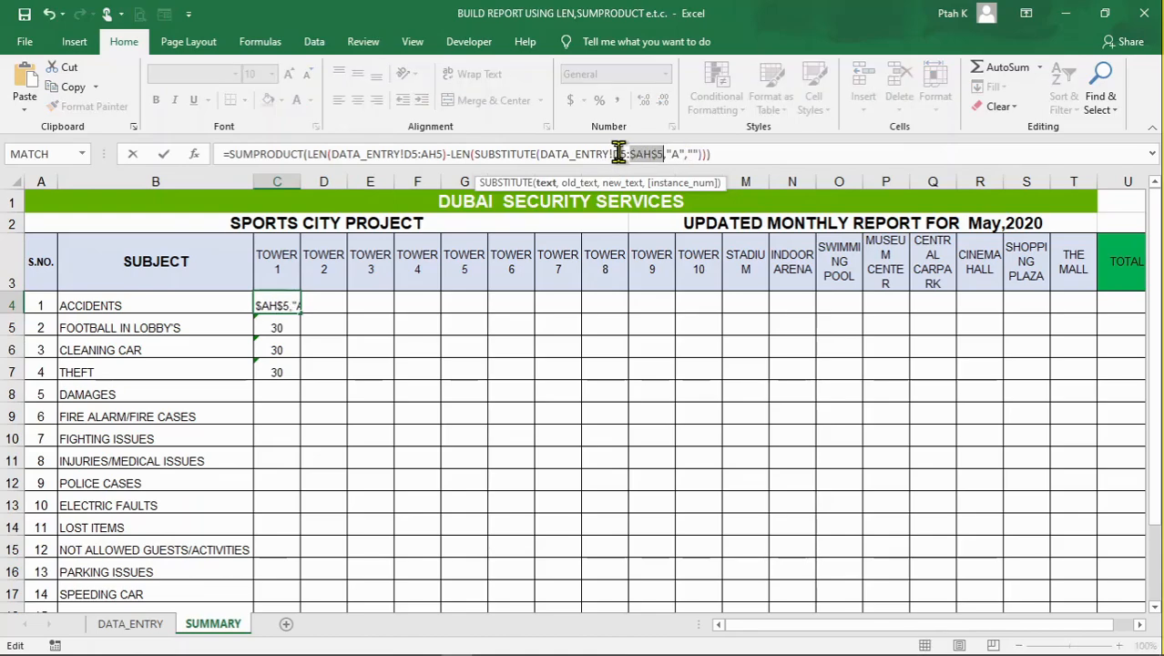
left_click(658, 155)
left_click(622, 154)
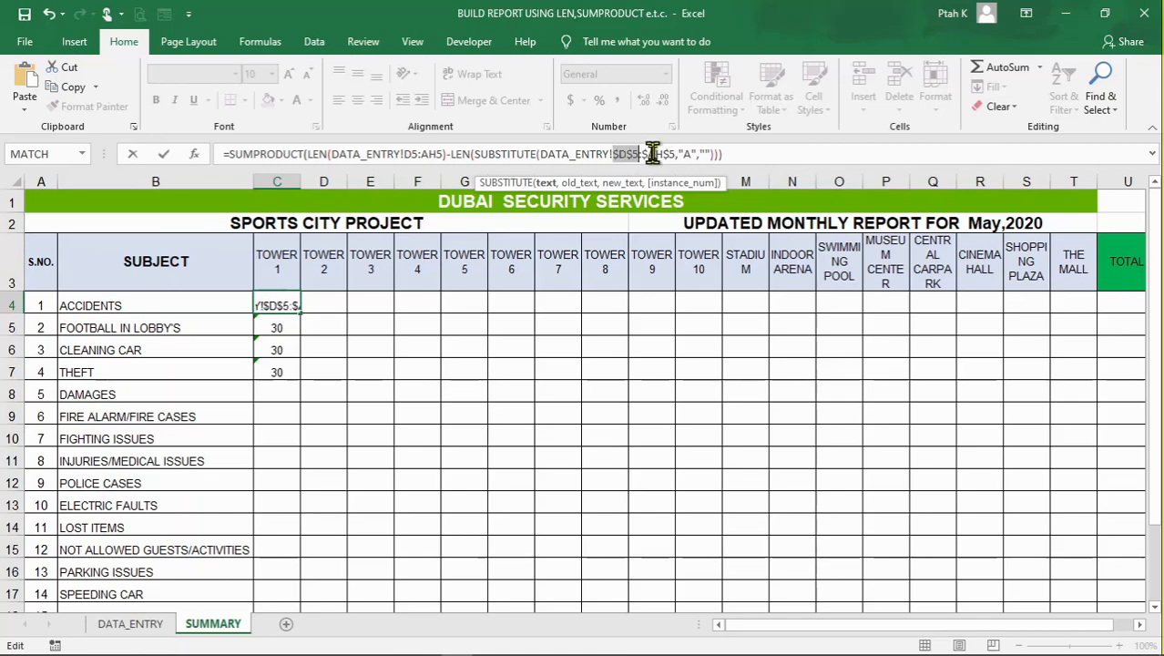
key("Return")
Copy the revised C4 formula down the Tower 1 column to C21 and review the filled cells
left_click(278, 305)
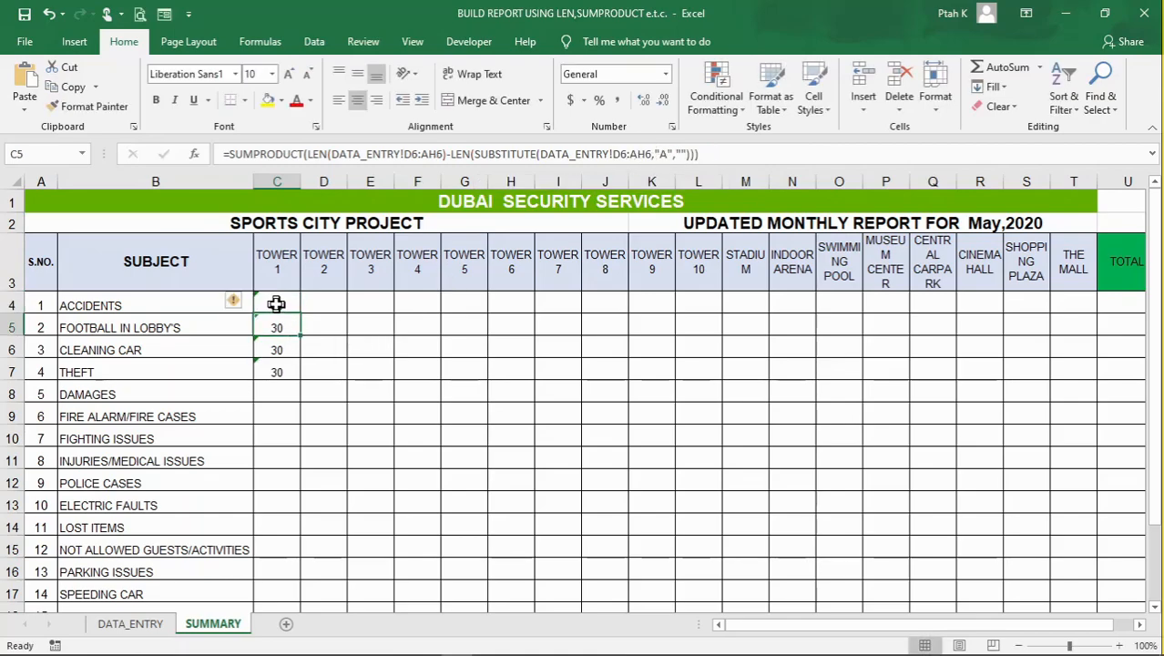
left_click_drag(302, 315, 289, 565)
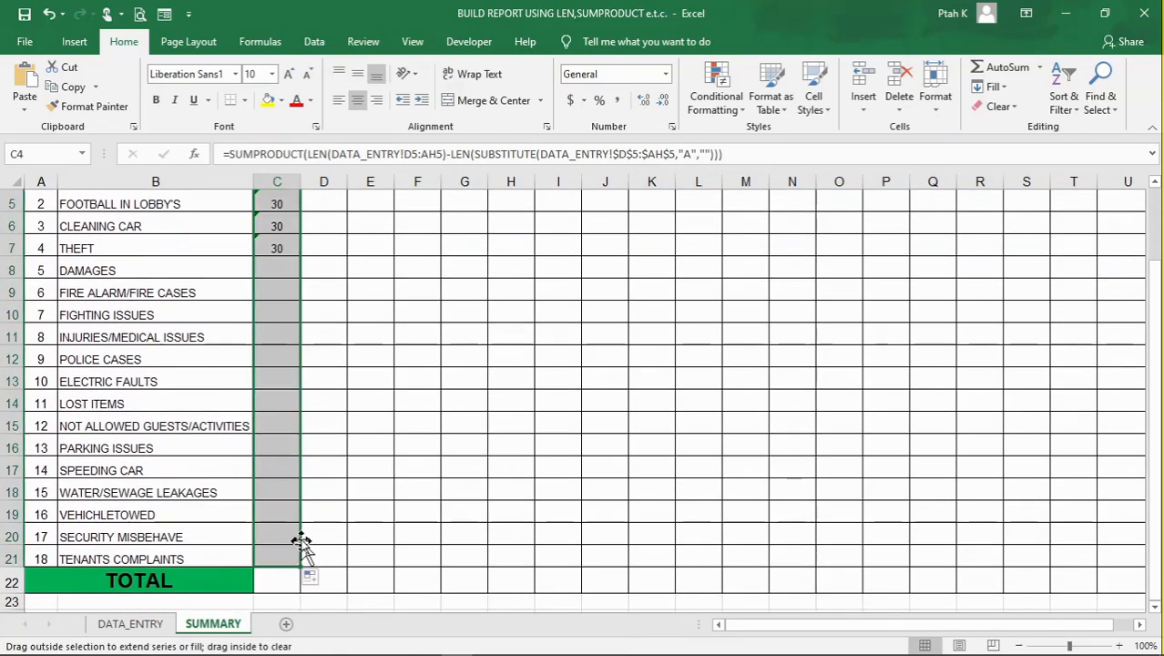
left_click(276, 387)
scroll(367, 353, "up", 2)
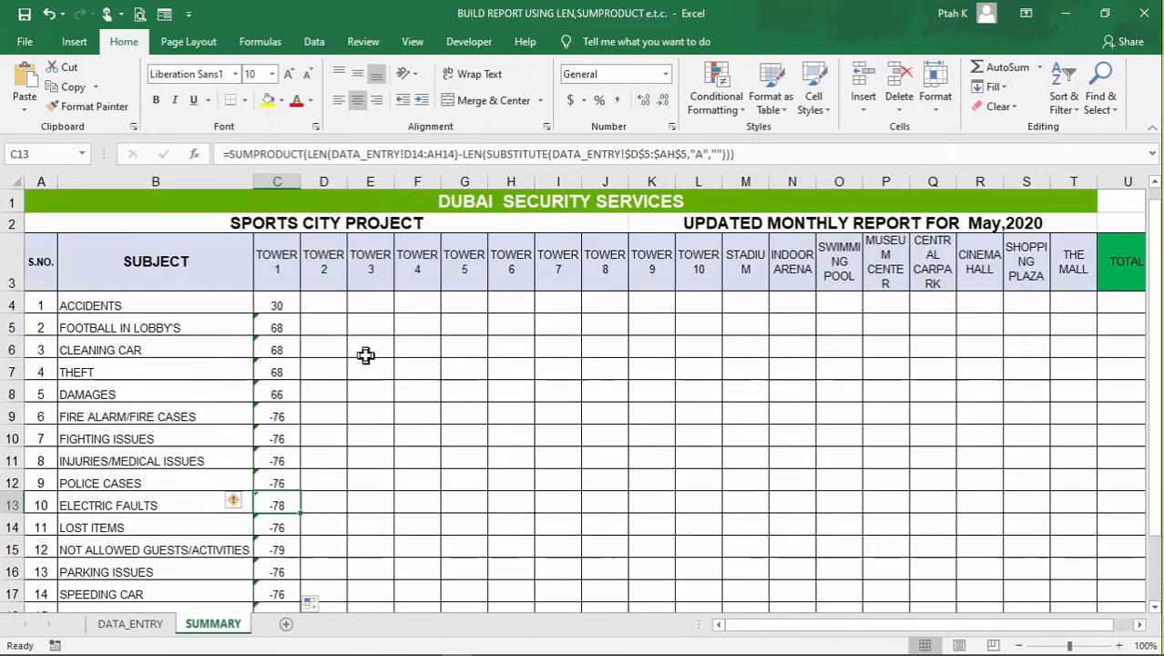
scroll(317, 341, "down", 1)
scroll(303, 290, "up", 1)
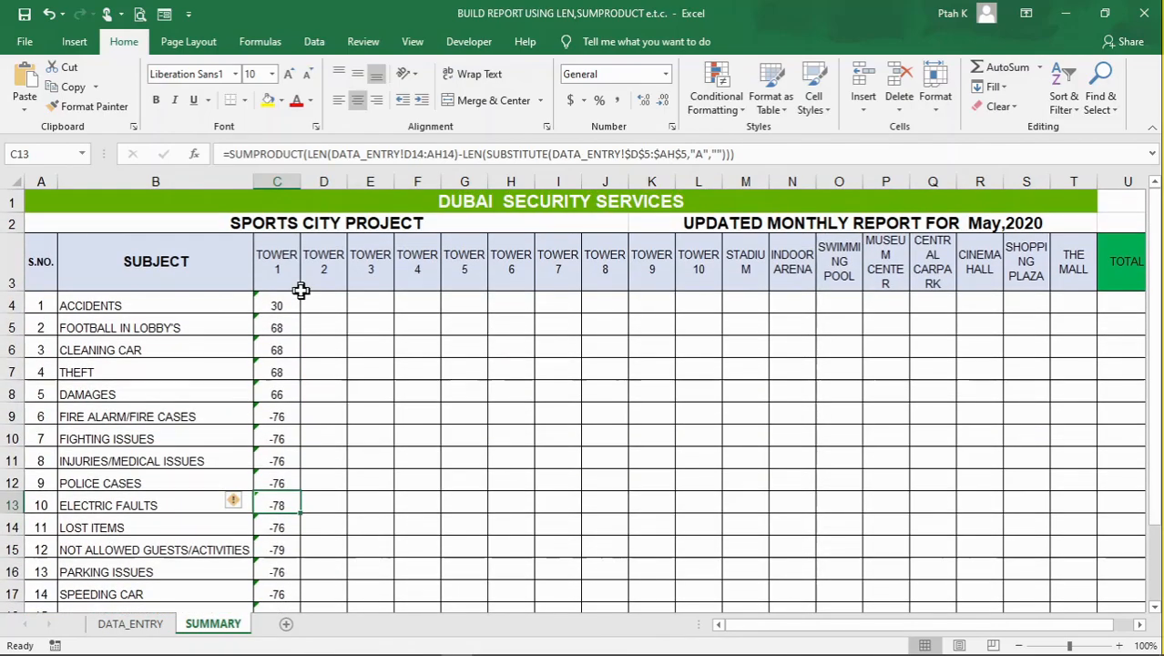
Make the LEN range in the C4 formula absolute as DATA_ENTRY!$D$5:$AH$5
left_click(273, 326)
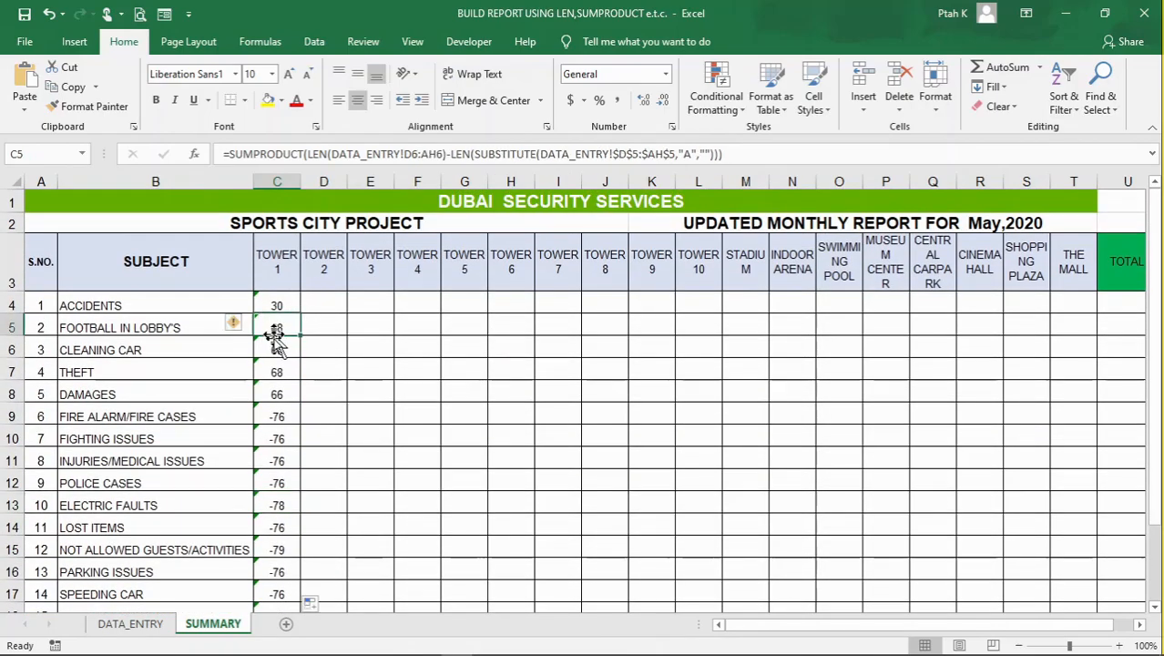
left_click(278, 353)
left_click(278, 392)
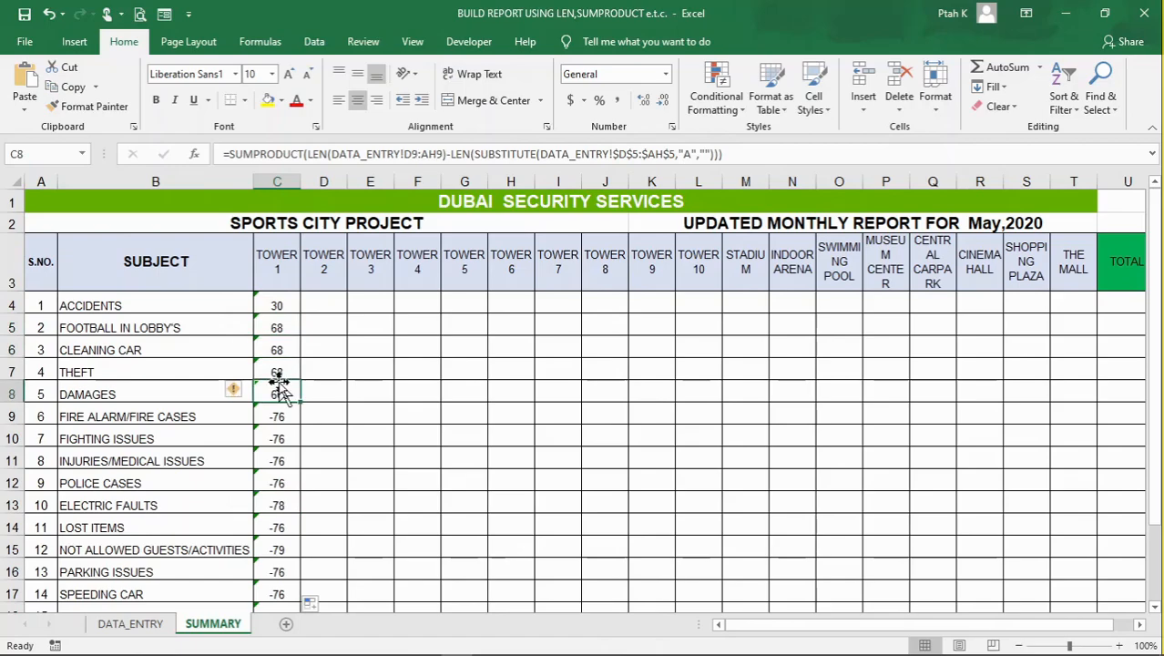
left_click(277, 374)
left_click(278, 328)
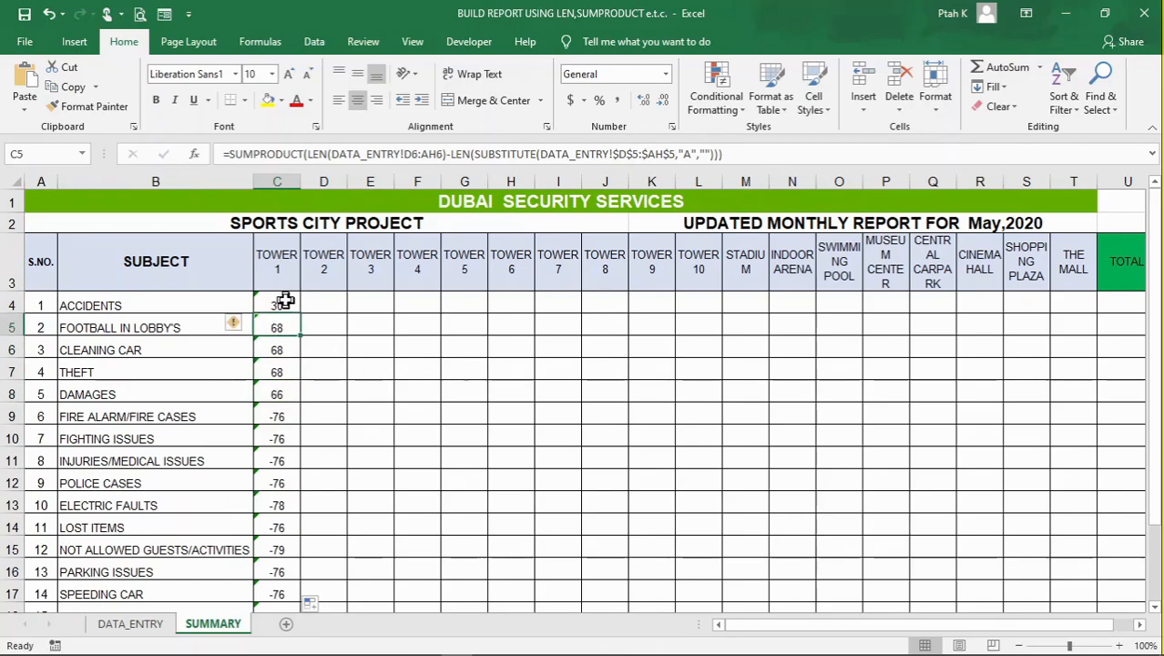
left_click(278, 305)
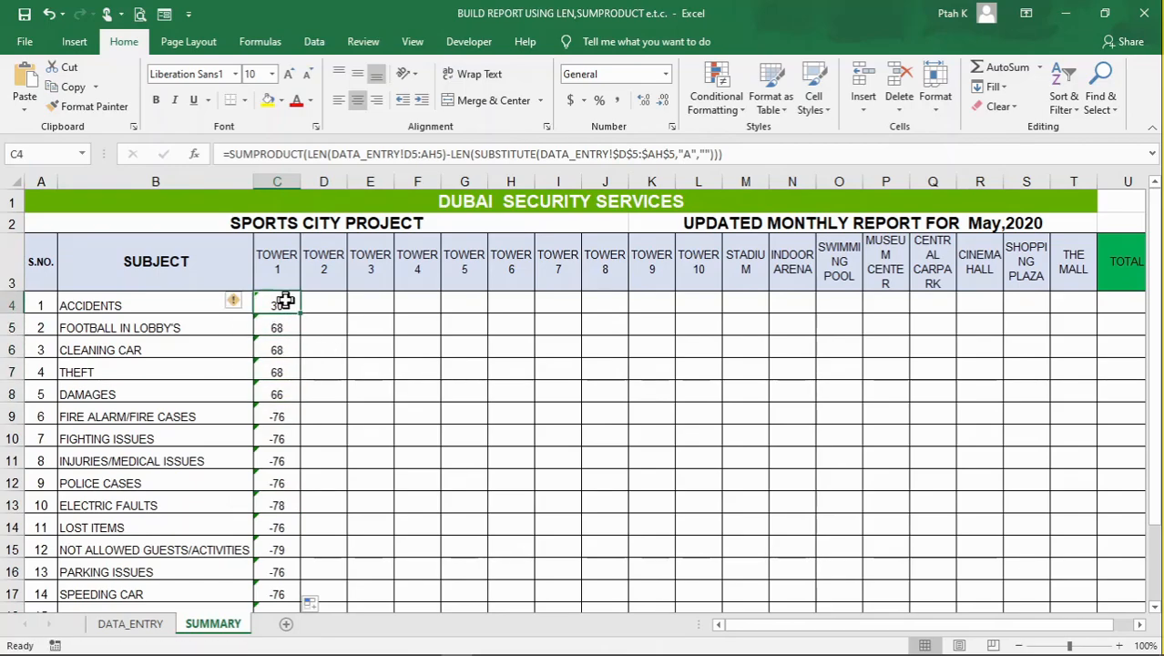
left_click(419, 155)
key("F4")
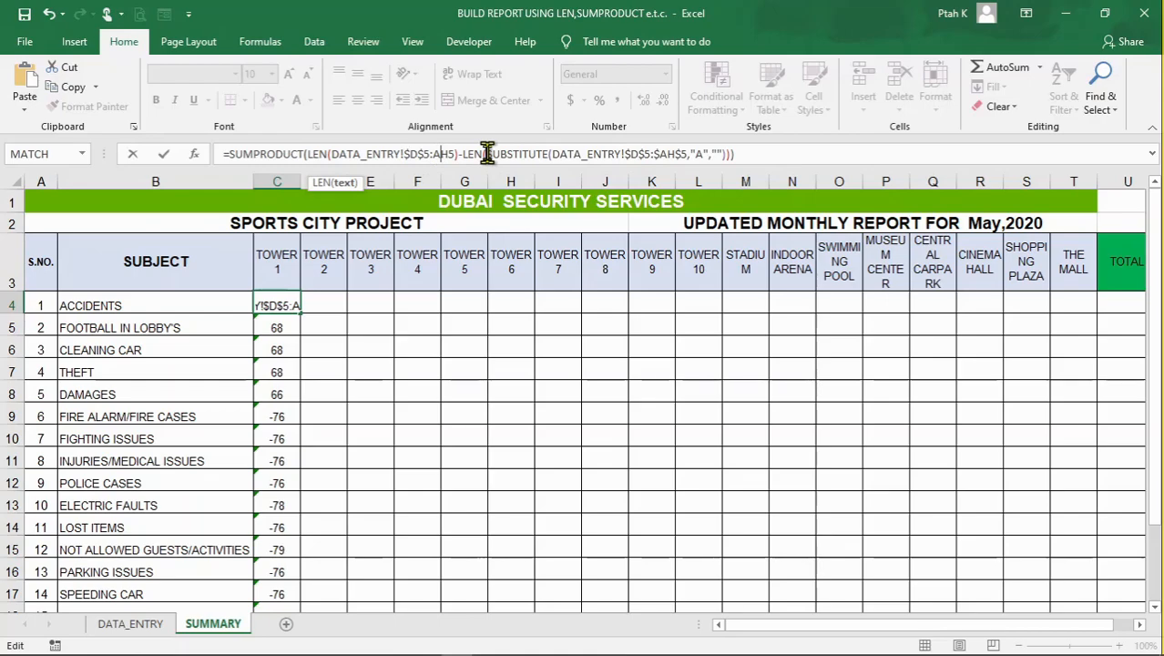
key("F4")
key("Return")
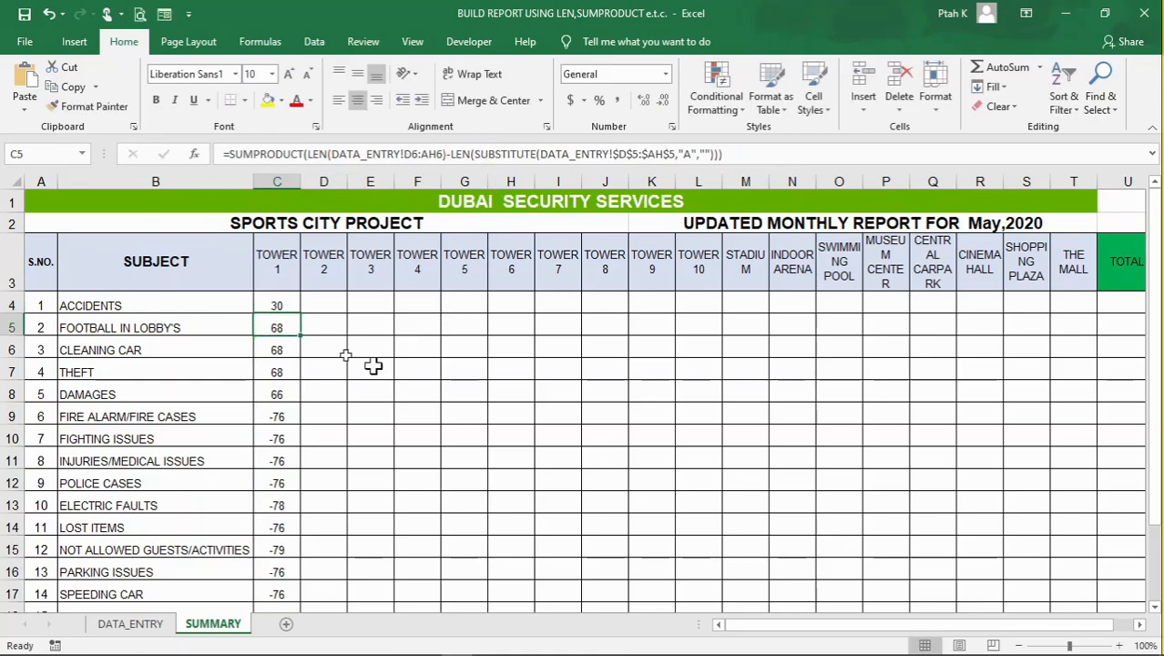
Copy the fully absolute Accidents formula in C4 down the Tower 1 column to C21
left_click(289, 310)
left_click_drag(299, 315, 286, 559)
scroll(328, 441, "up", 2)
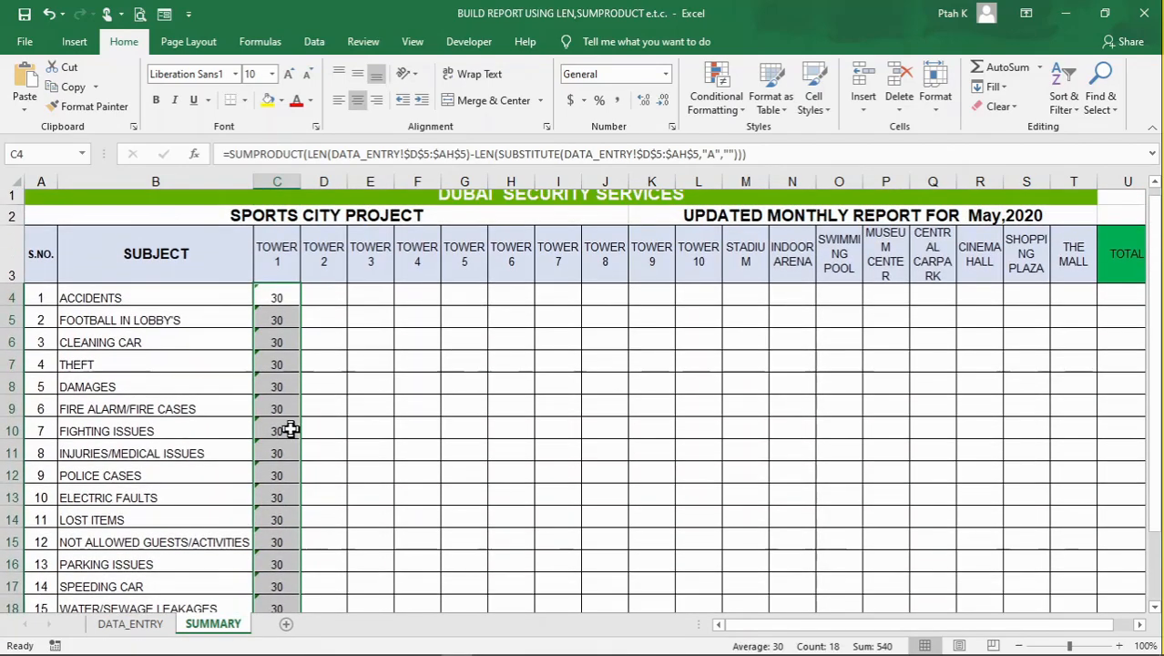
Change the SUBSTITUTE code in the C5 formula for Football in Lobby's to "B"
left_click(286, 324)
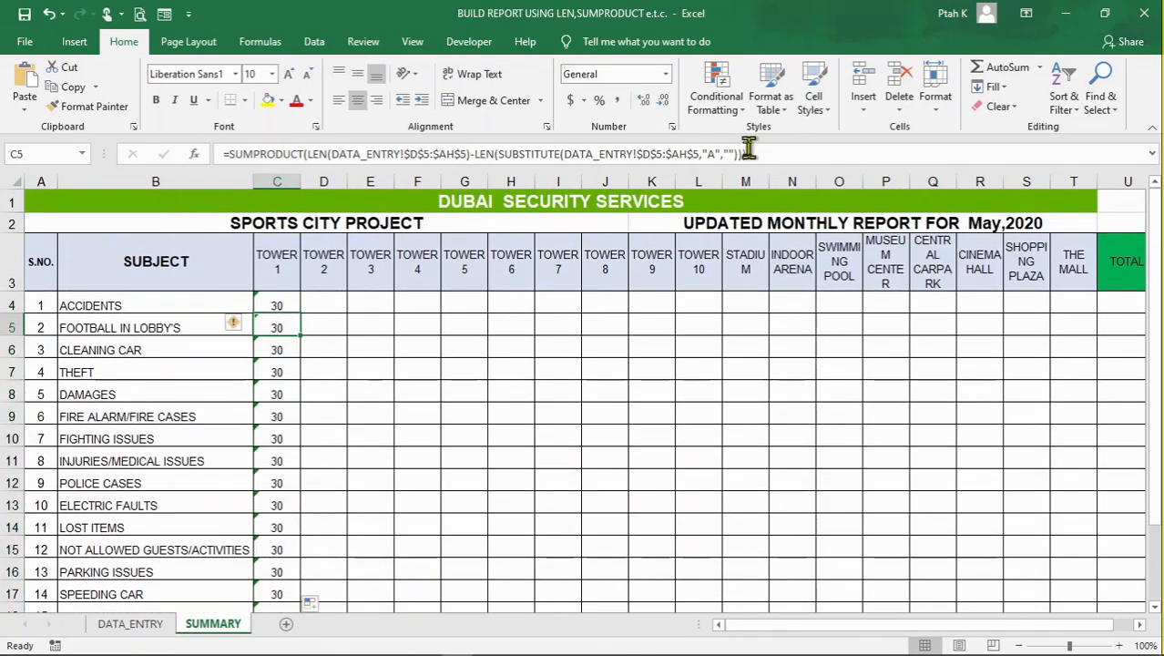
left_click(715, 154)
key("BackSpace")
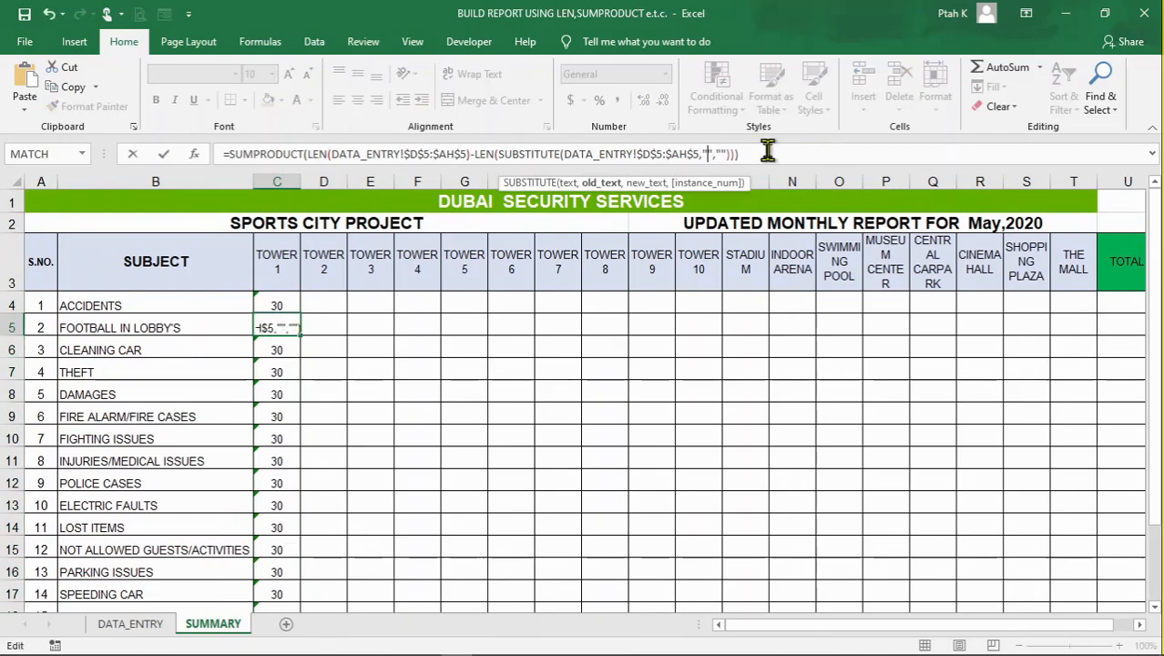
type("B")
key("Return")
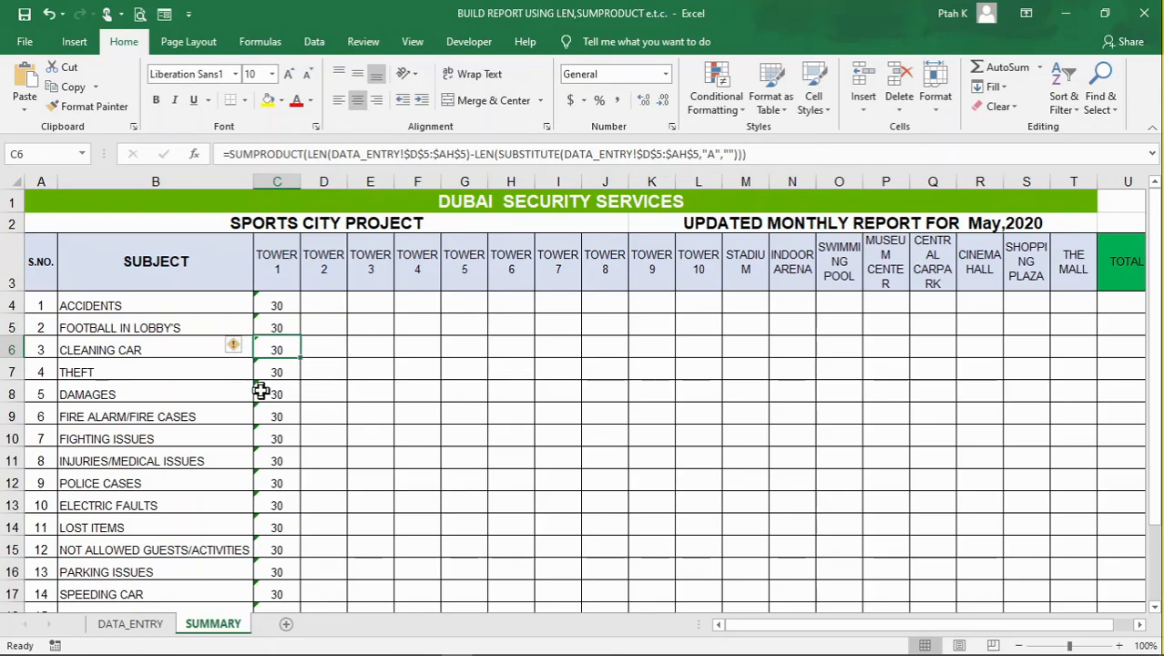
Review the list of incident codes and their subjects below the totals on the DATA_ENTRY sheet
left_click(388, 386)
left_click(284, 350)
left_click(468, 375)
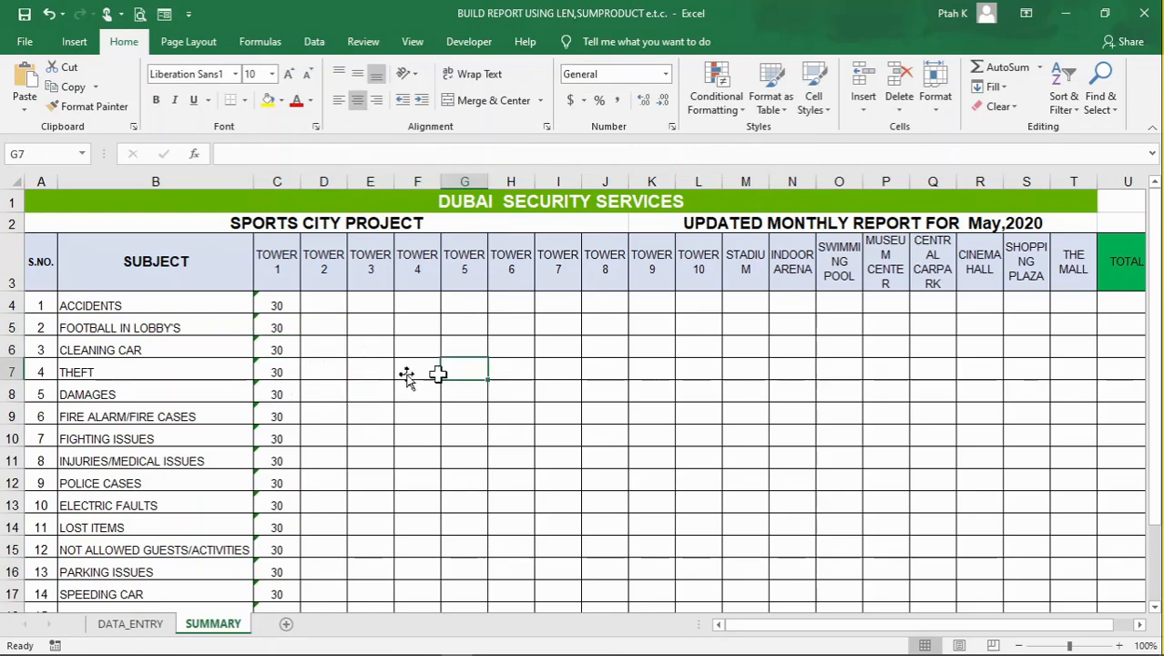
left_click(155, 626)
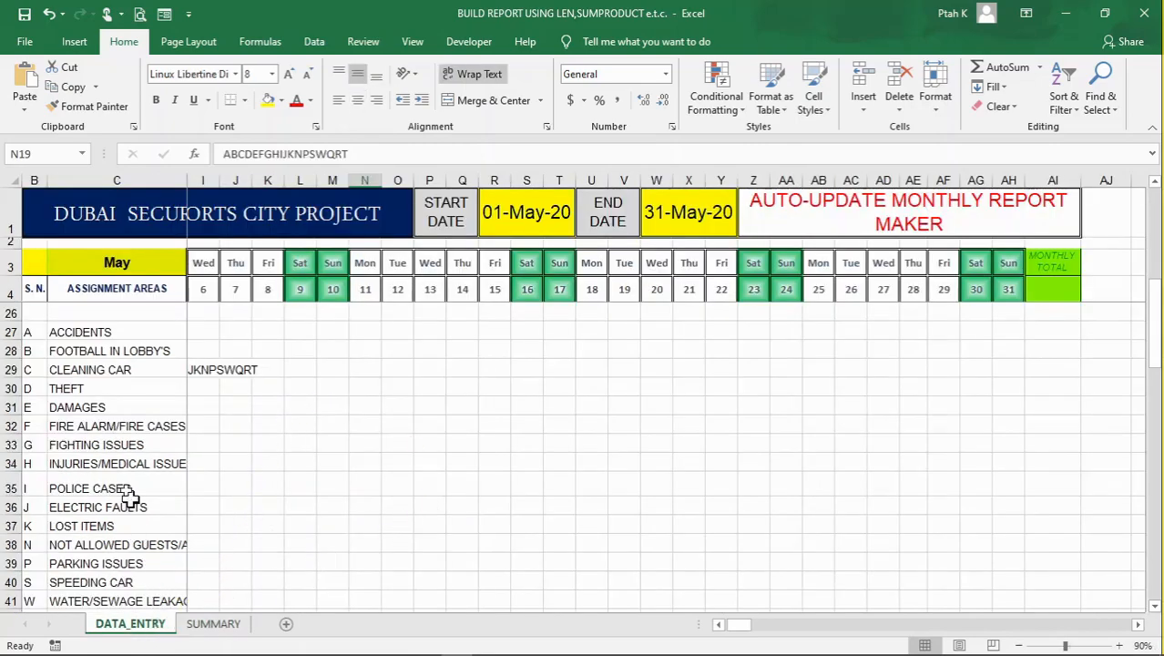
scroll(137, 483, "down", 1)
scroll(146, 422, "down", 2)
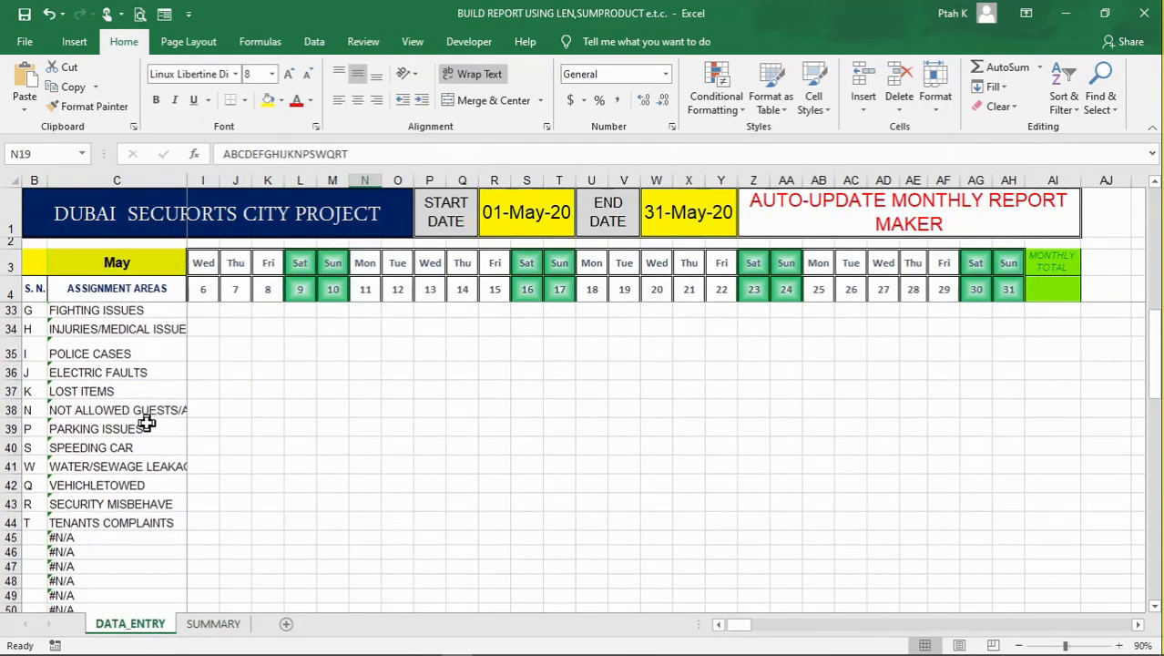
scroll(146, 422, "up", 3)
scroll(147, 422, "up", 1)
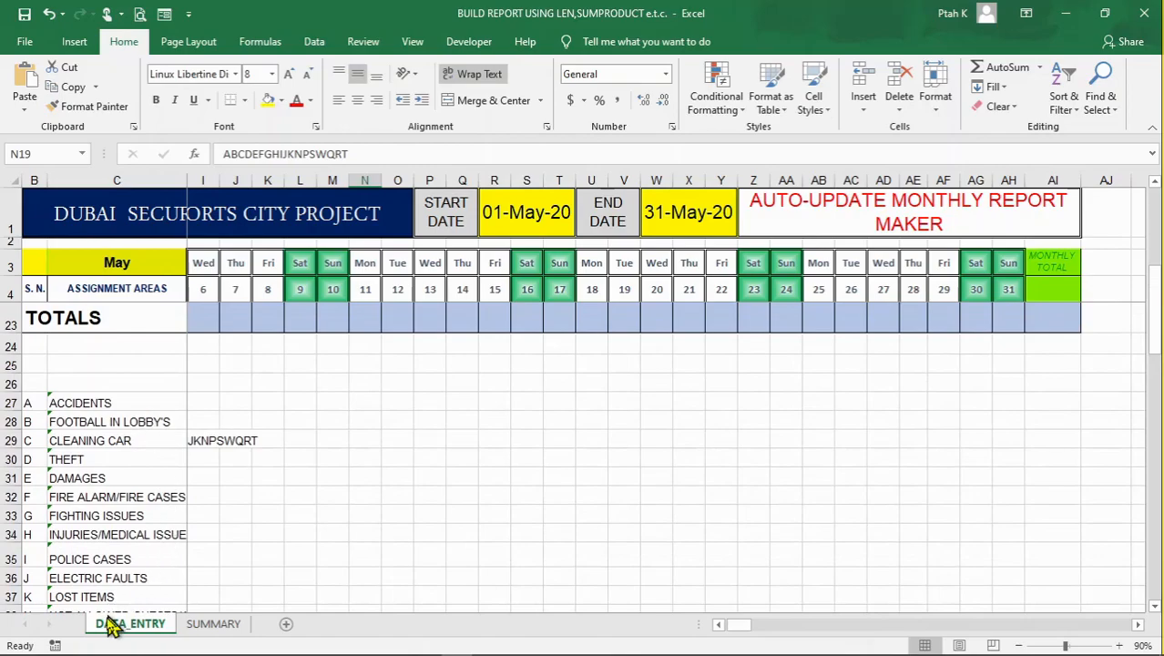
left_click(215, 625)
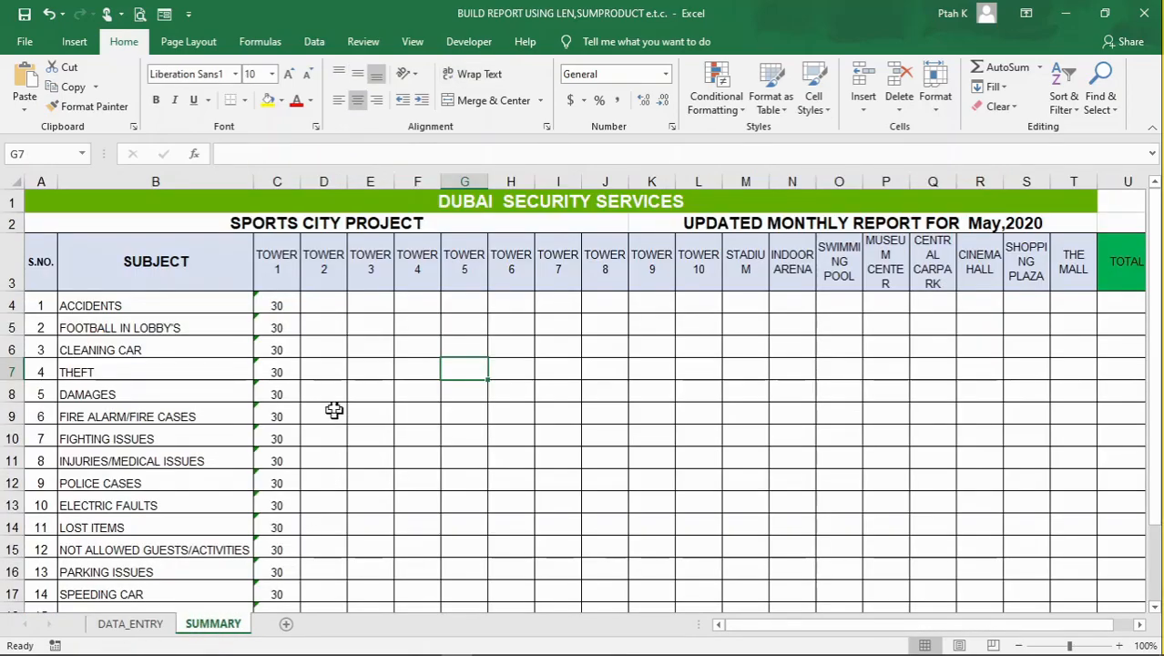
Insert a blank column before Tower 1 on SUMMARY and make it slightly narrower than the tower columns
left_click(279, 182)
right_click(283, 185)
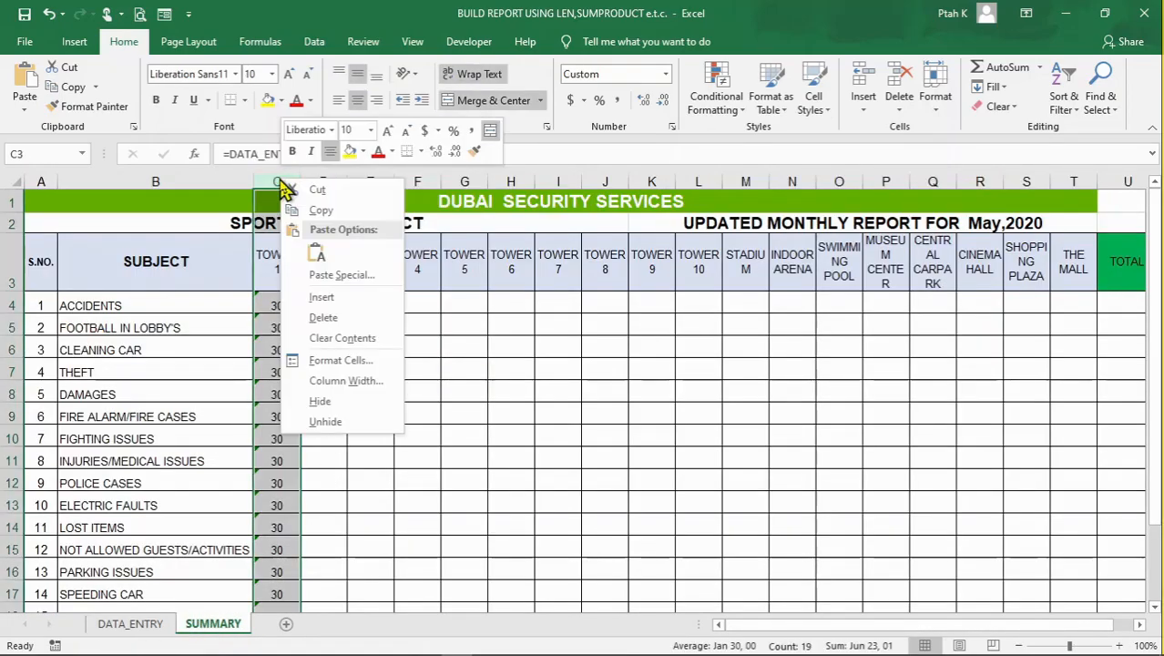
left_click(328, 300)
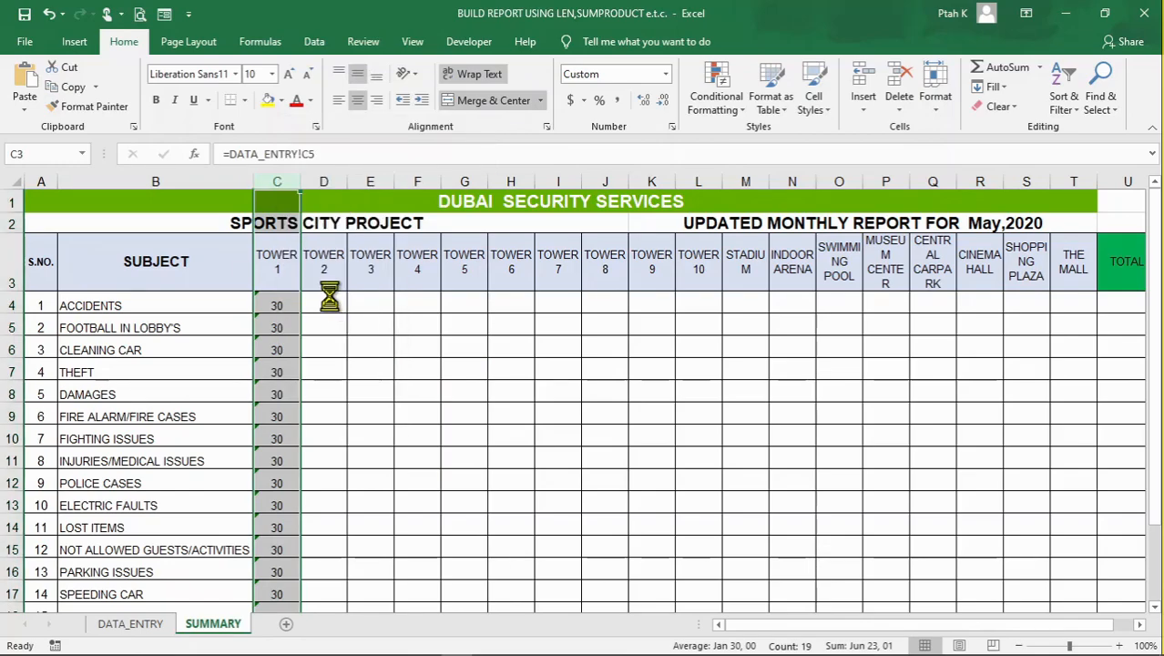
left_click_drag(450, 188, 399, 198)
left_click_drag(289, 237, 289, 235)
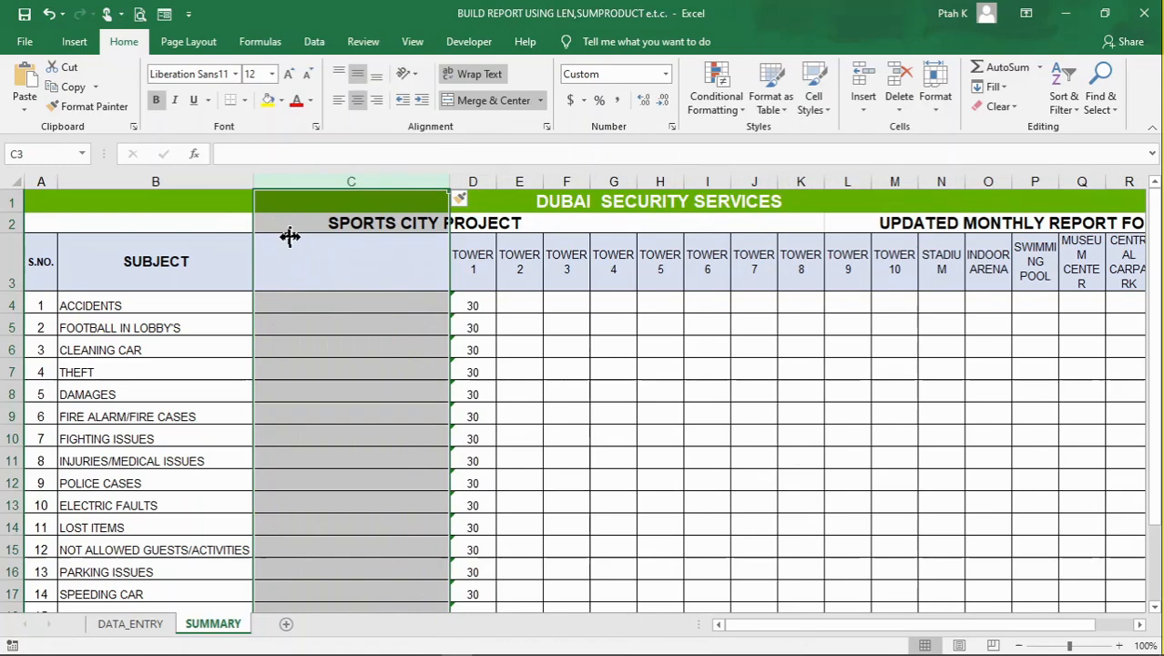
left_click(442, 344)
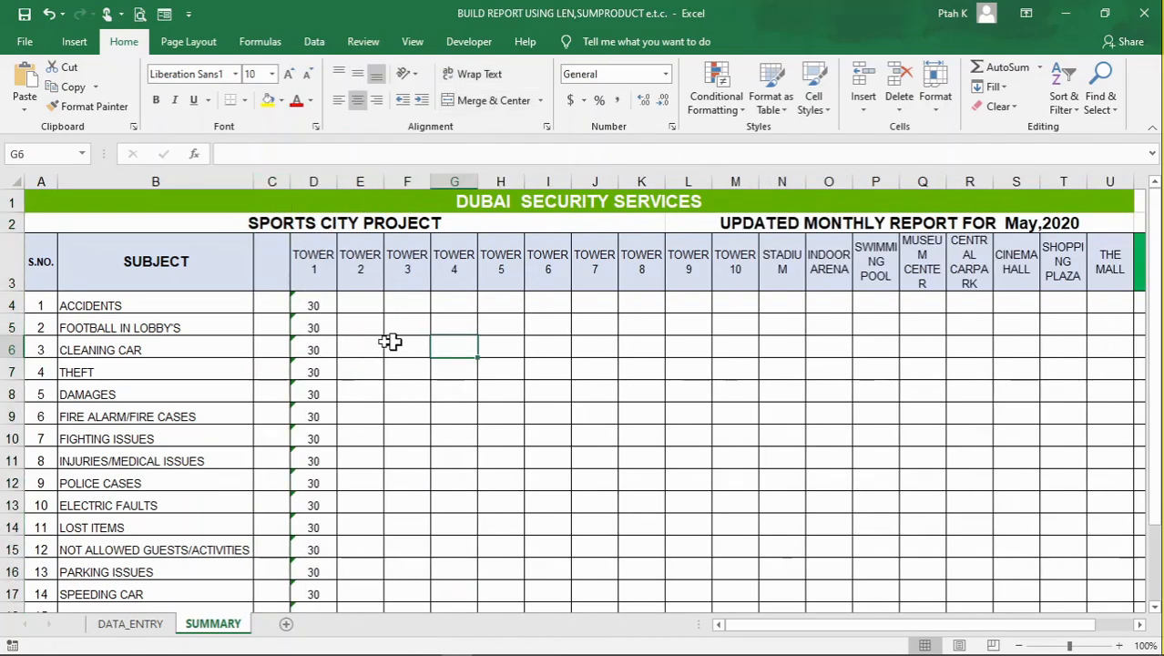
Link C4 beside Accidents to its incident code with the formula =DATA_ENTRY!B27
left_click(279, 304)
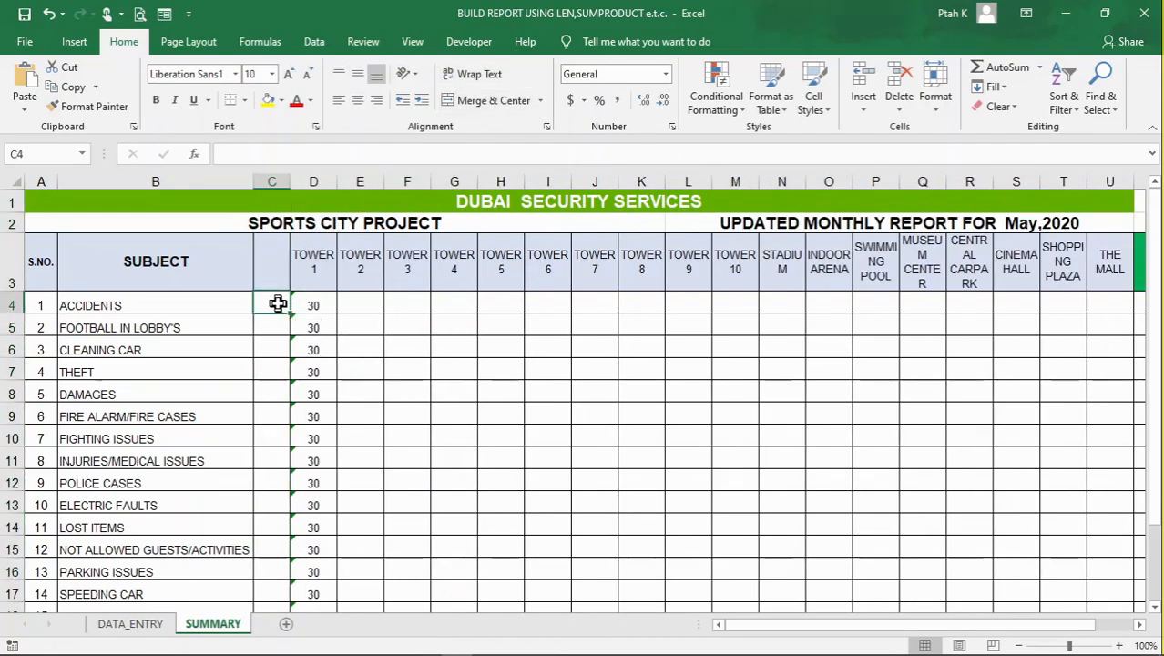
type("=")
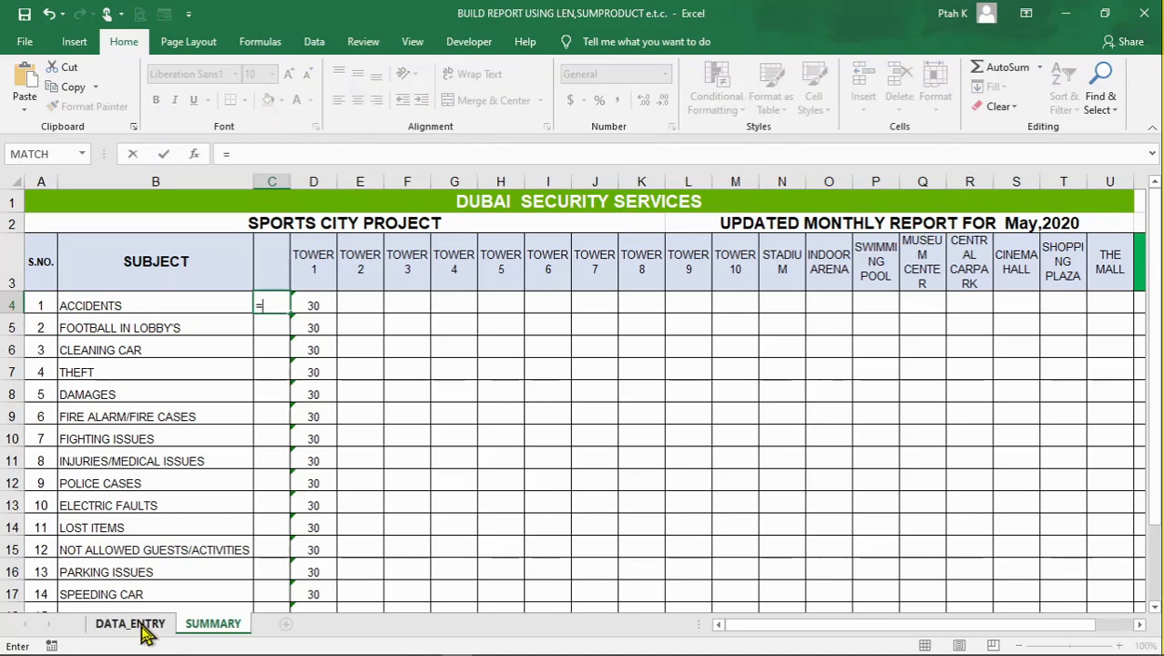
left_click(130, 625)
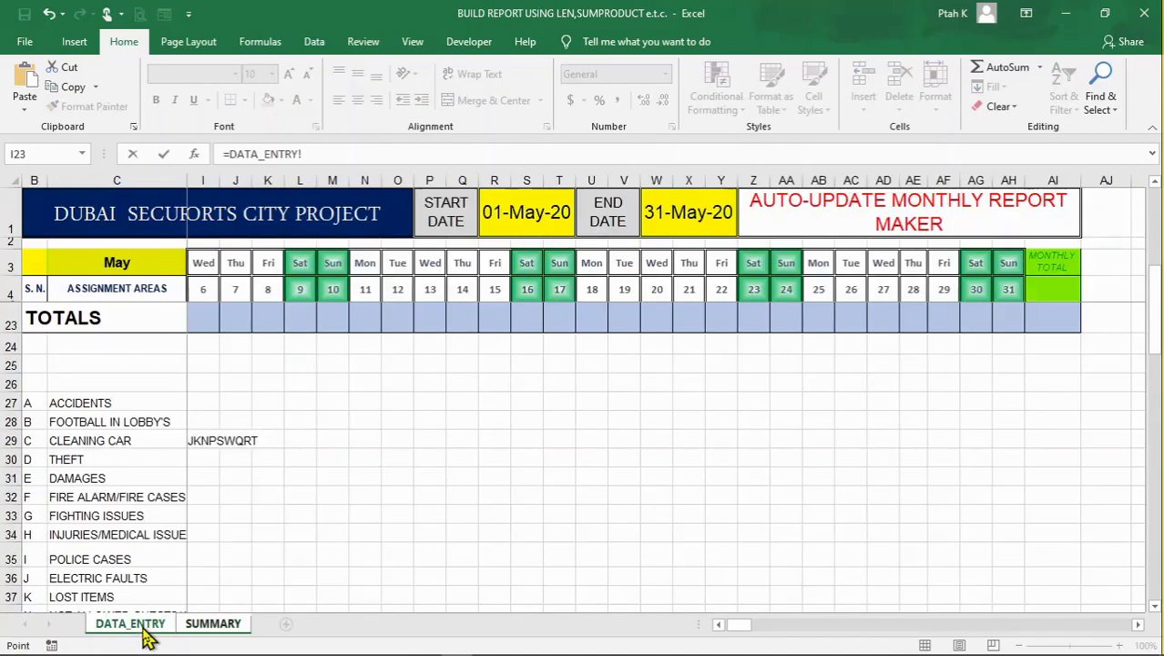
left_click(28, 406)
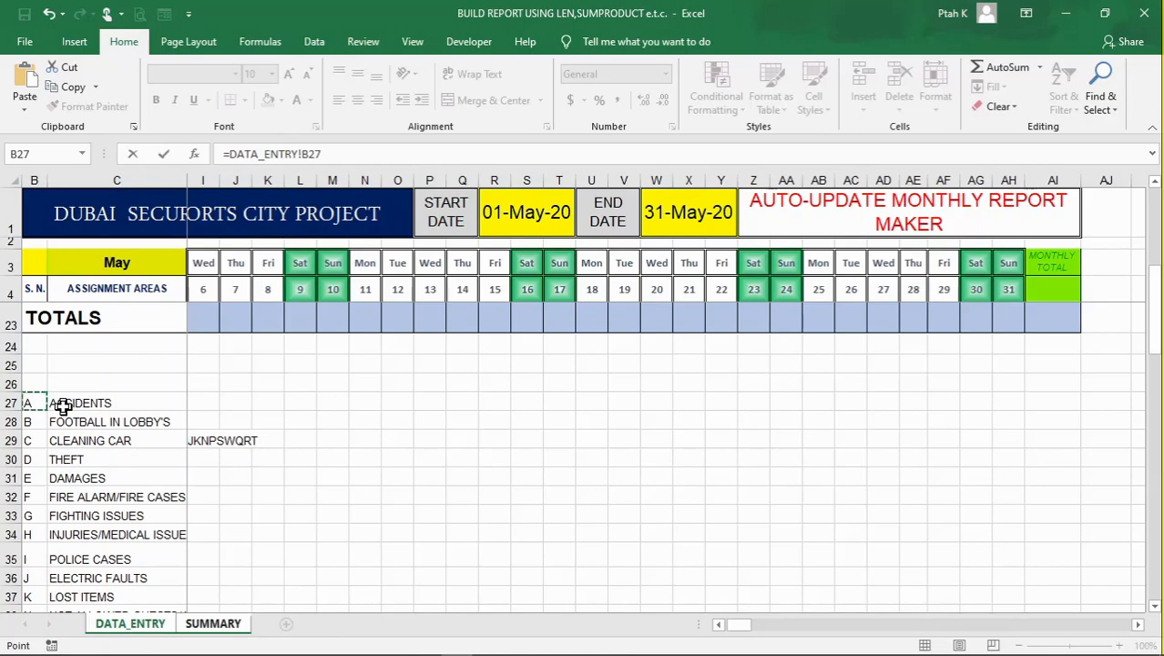
key("Return")
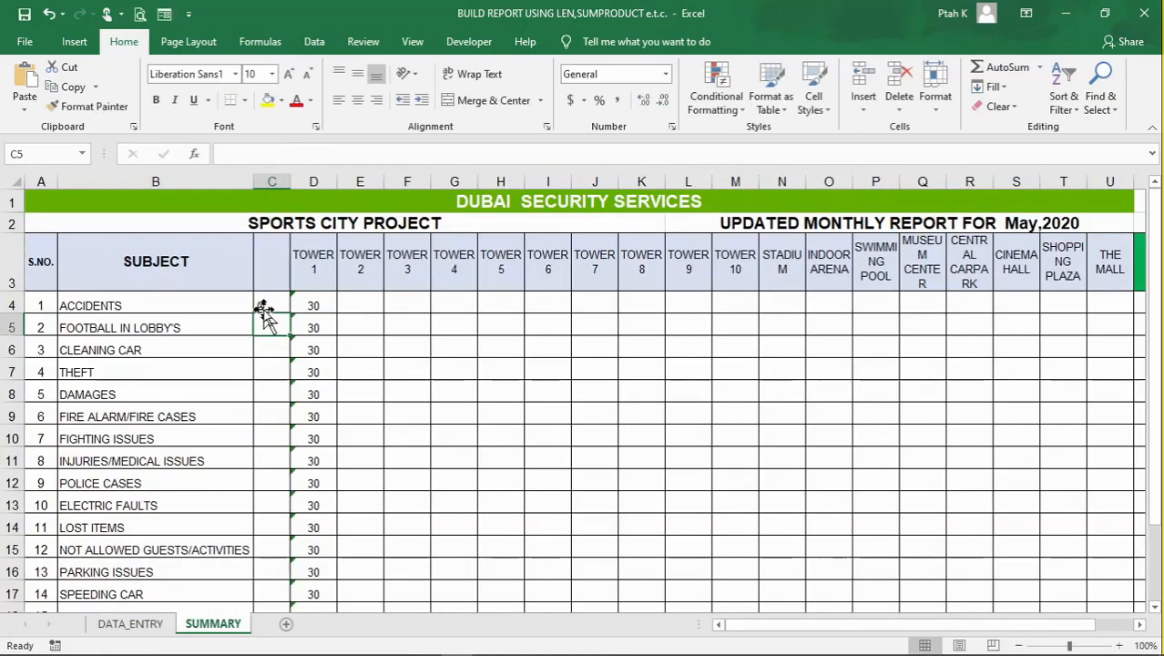
Copy the code link in C4 down to C21 and centre the incident codes horizontally
left_click(264, 307)
left_click_drag(289, 314, 288, 557)
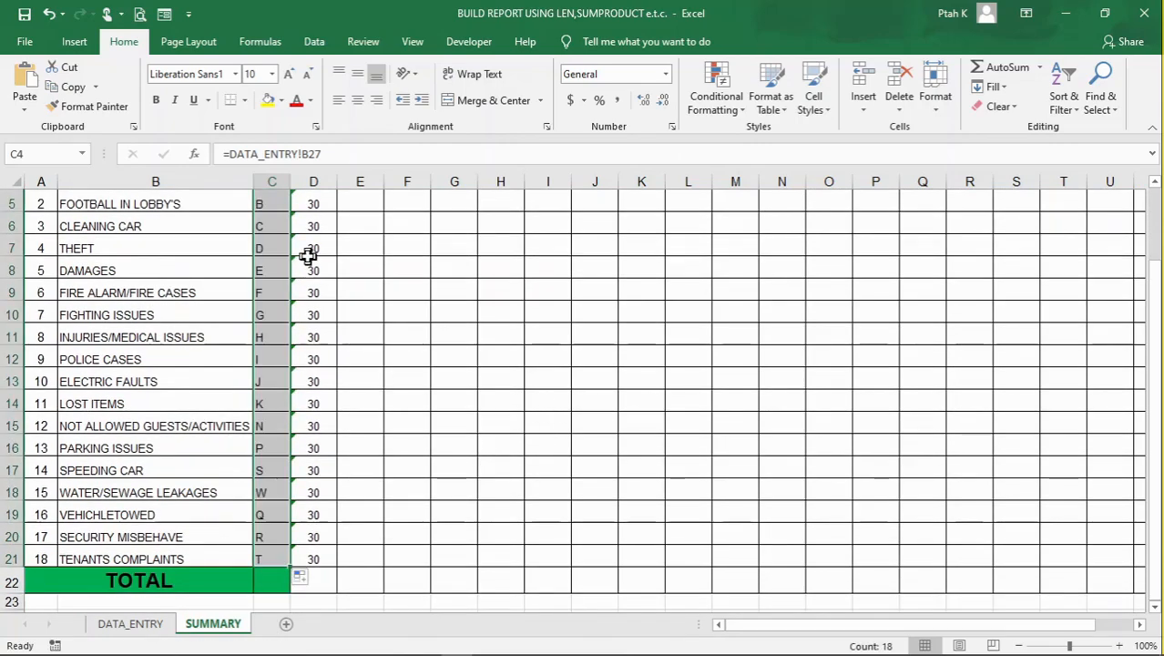
left_click(358, 103)
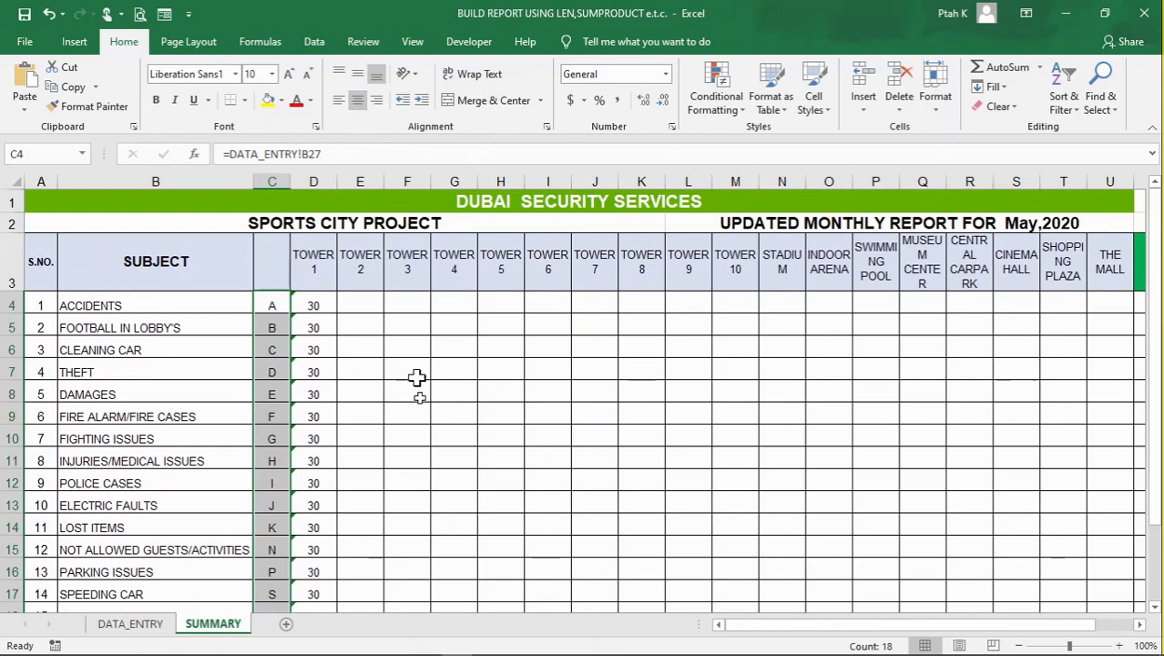
left_click(417, 415)
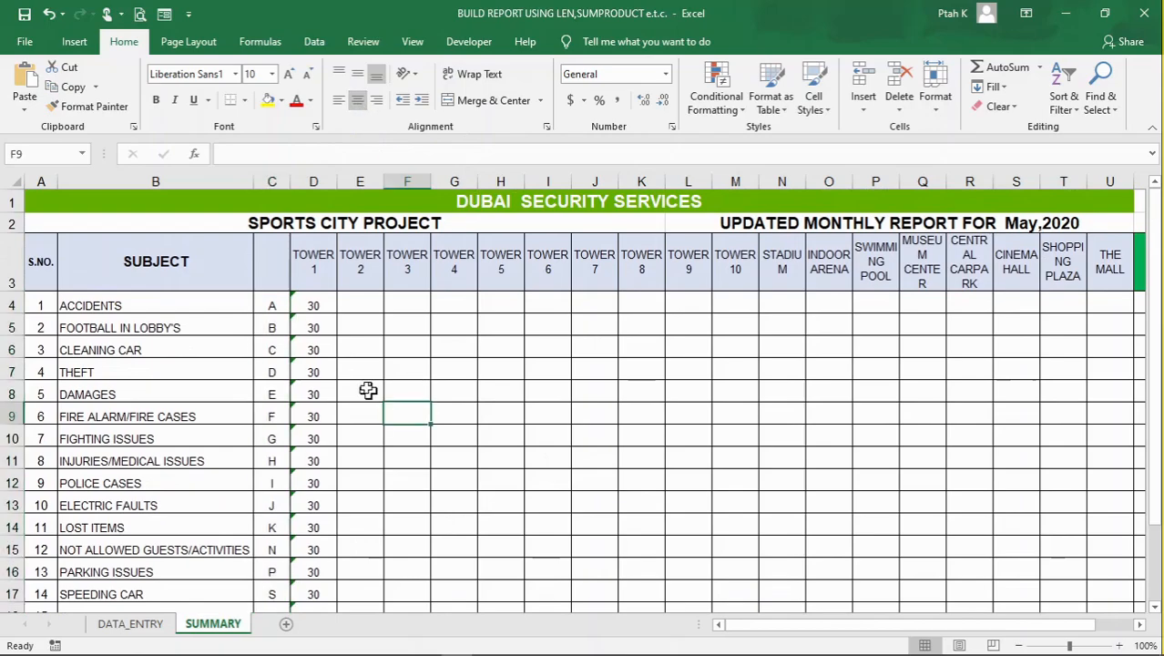
Change the SUBSTITUTE code in the D6 formula for Cleaning Car to "C"
left_click(314, 329)
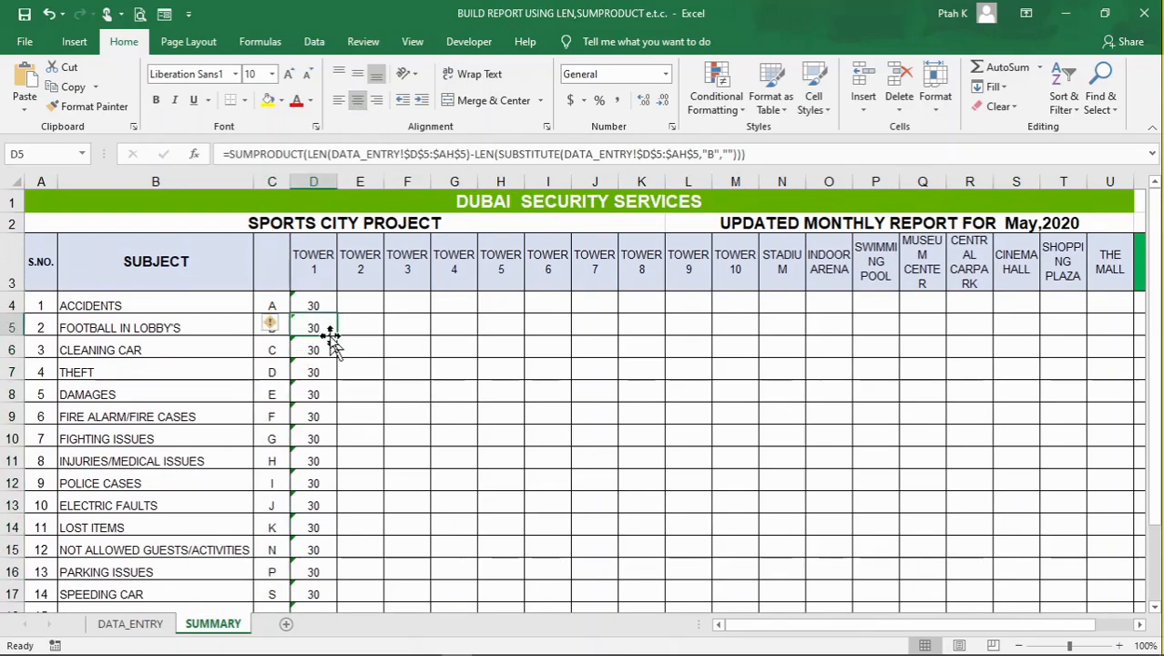
left_click(312, 353)
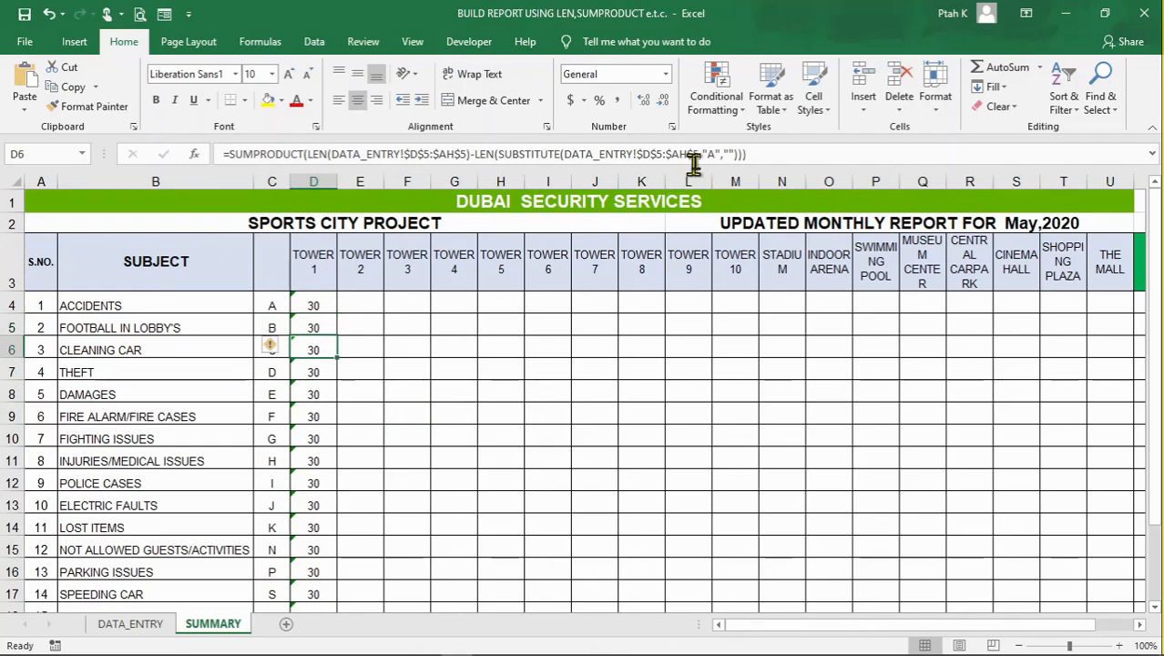
left_click(729, 155)
key("BackSpace")
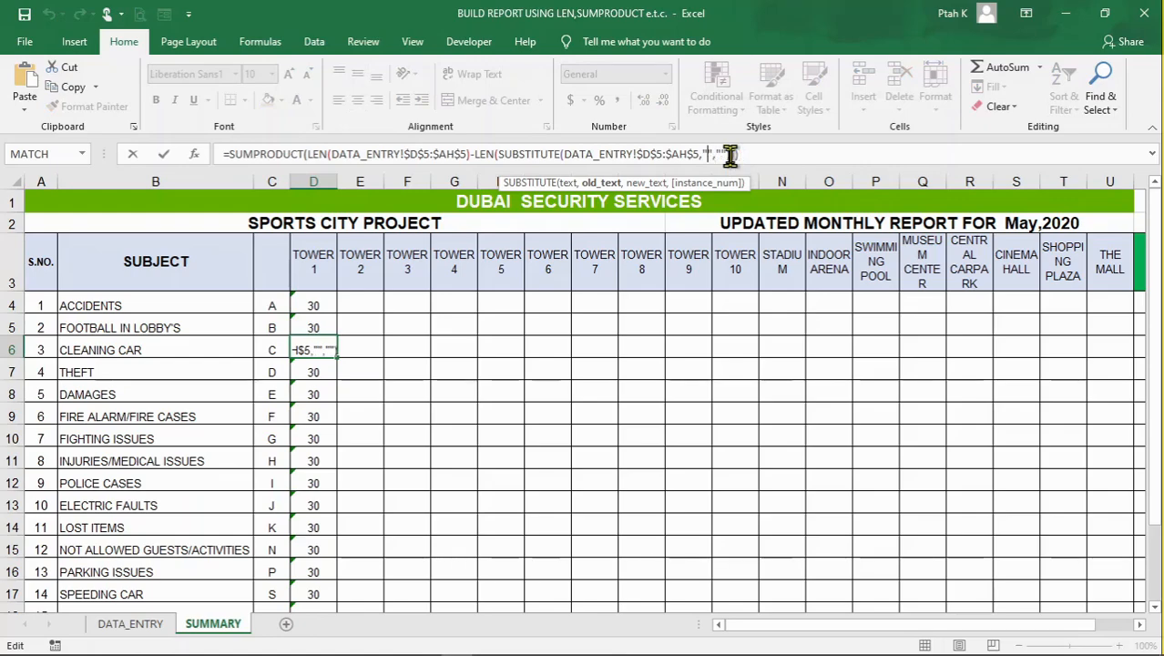
type("C")
key("Return")
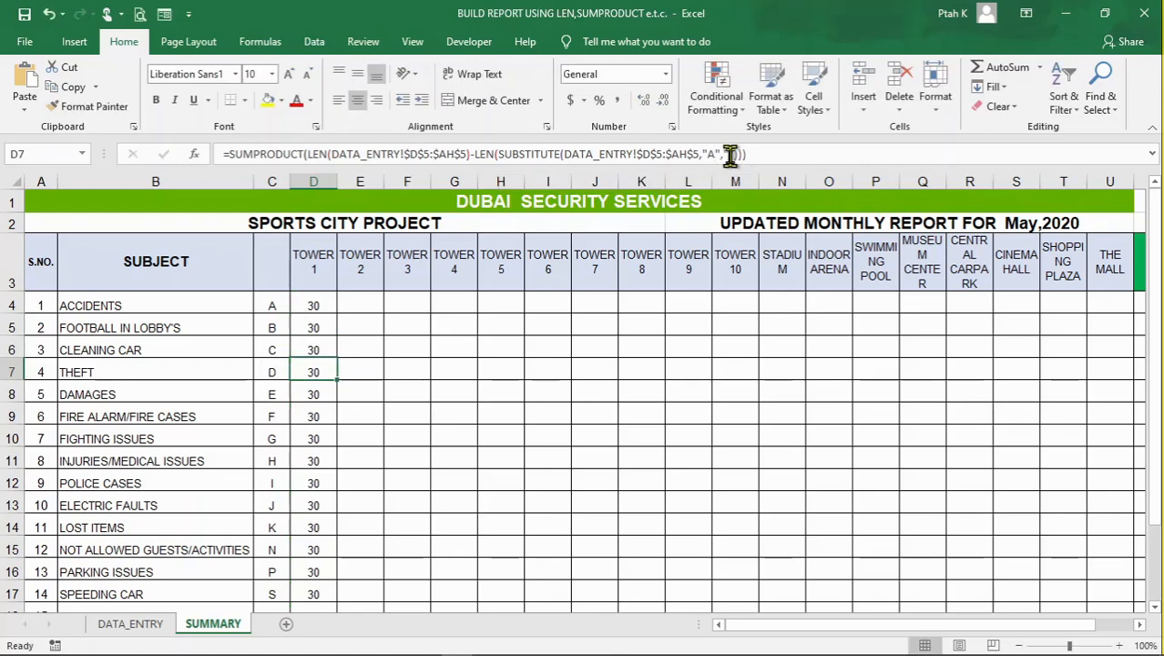
Change the SUBSTITUTE code in the D7 formula for Theft to "D"
left_click(278, 394)
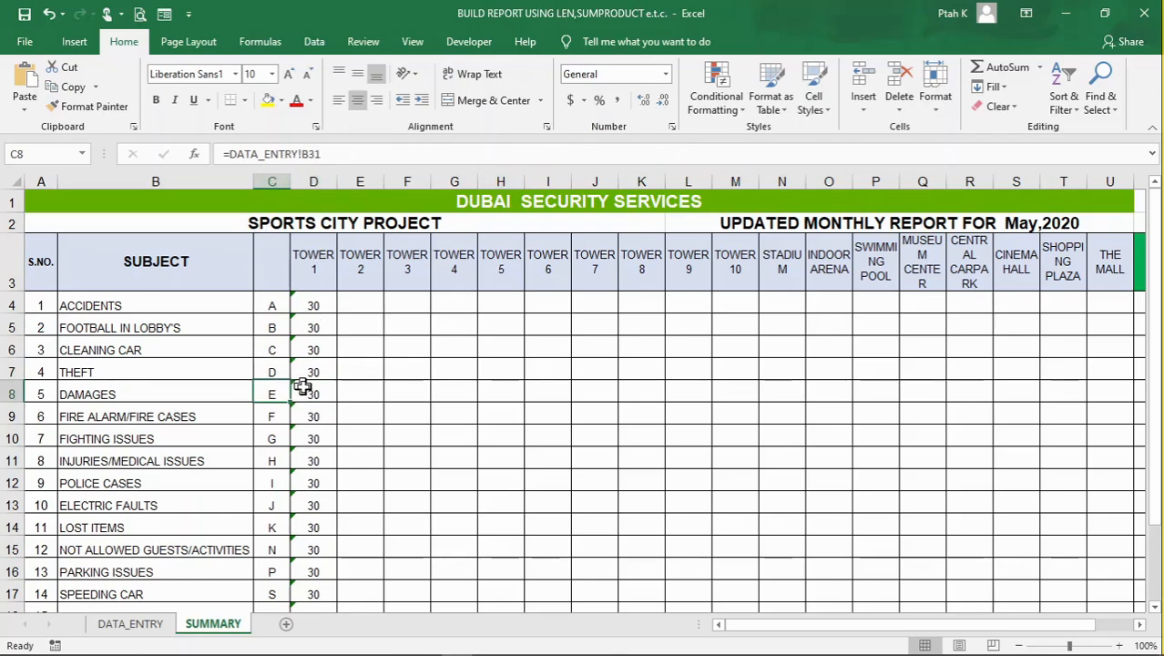
left_click(314, 348)
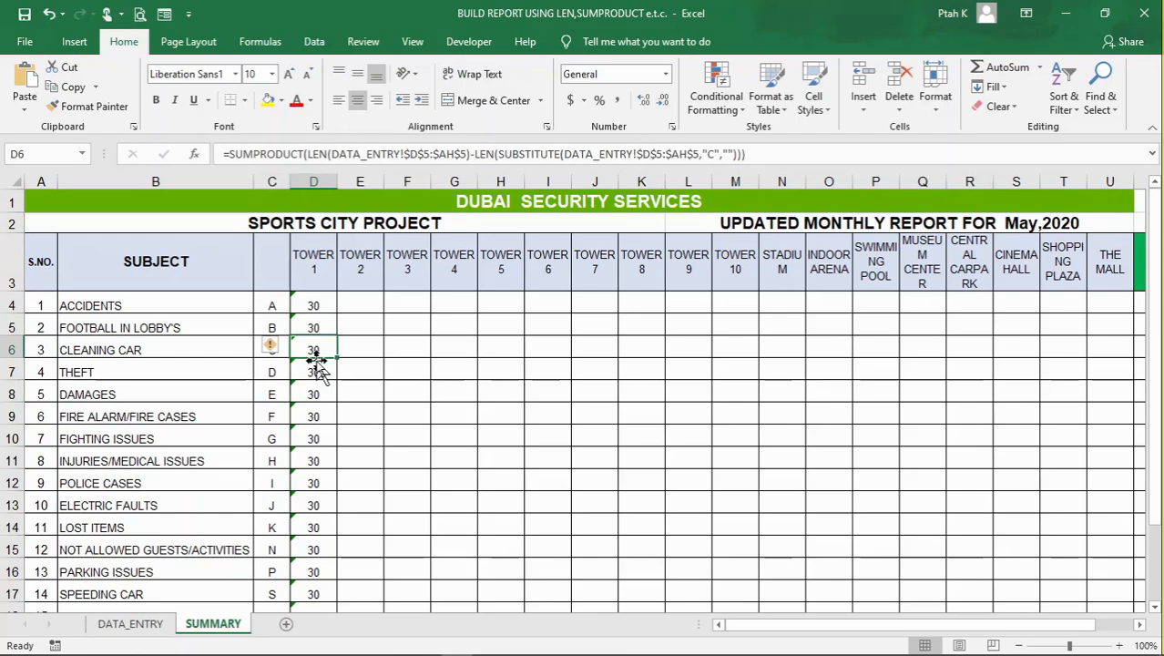
left_click(315, 368)
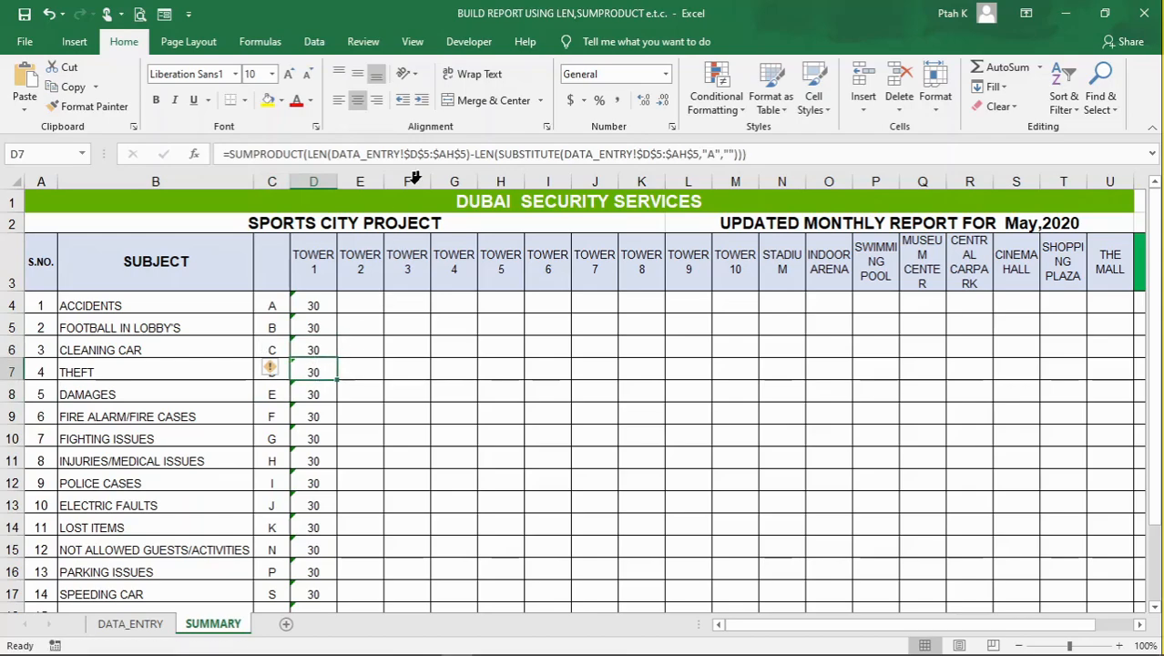
left_click(716, 155)
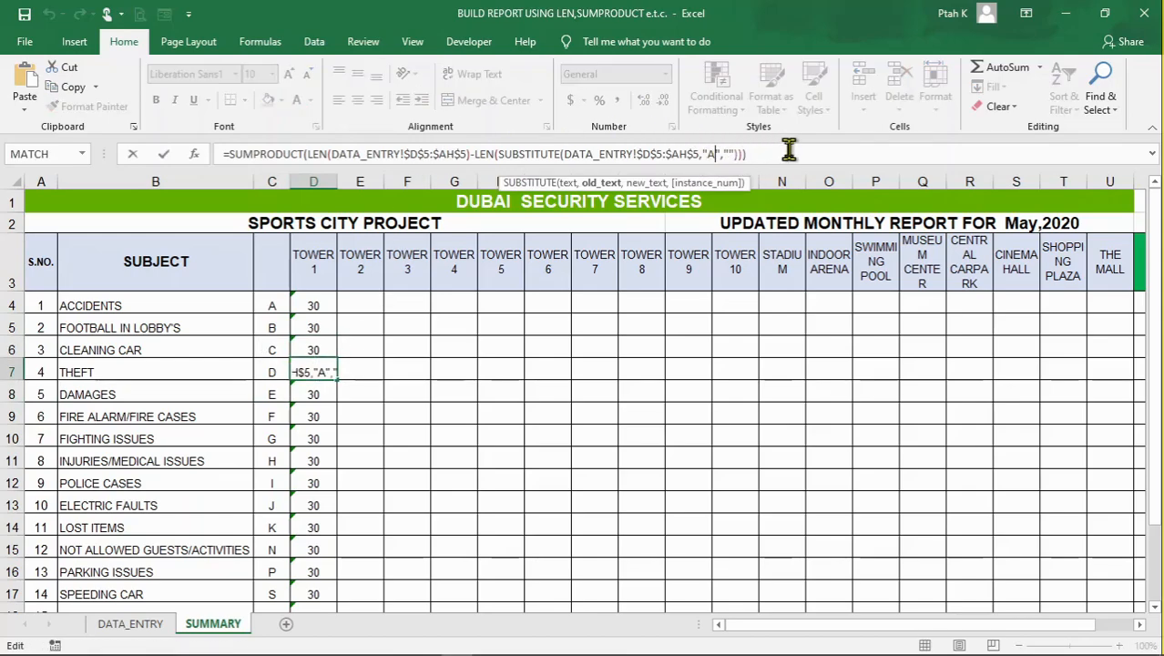
key("BackSpace")
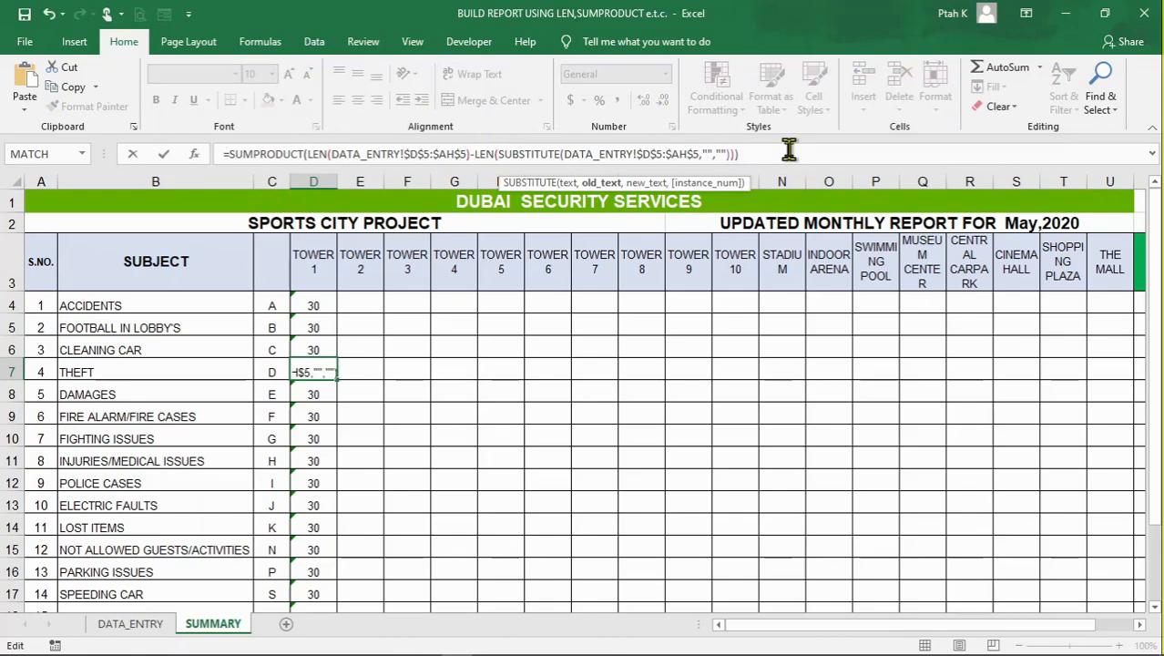
type("D")
key("Return")
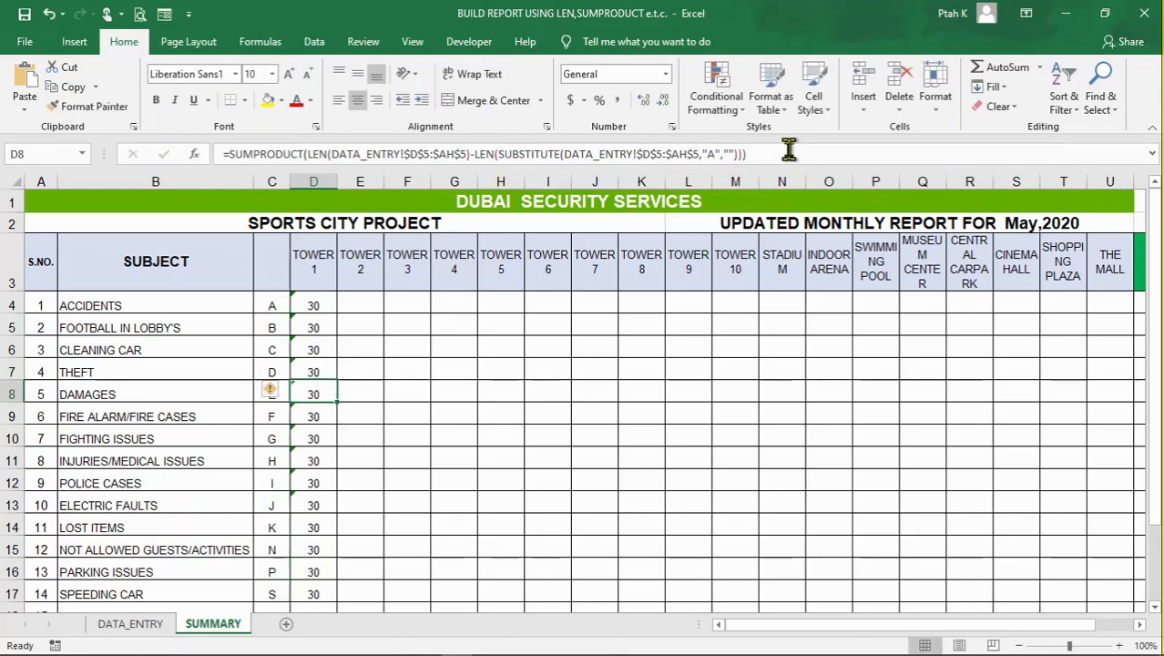
Check that the Tower 1 formulas in D4 to D7 use the incident codes listed beside them in column C
left_click(450, 543)
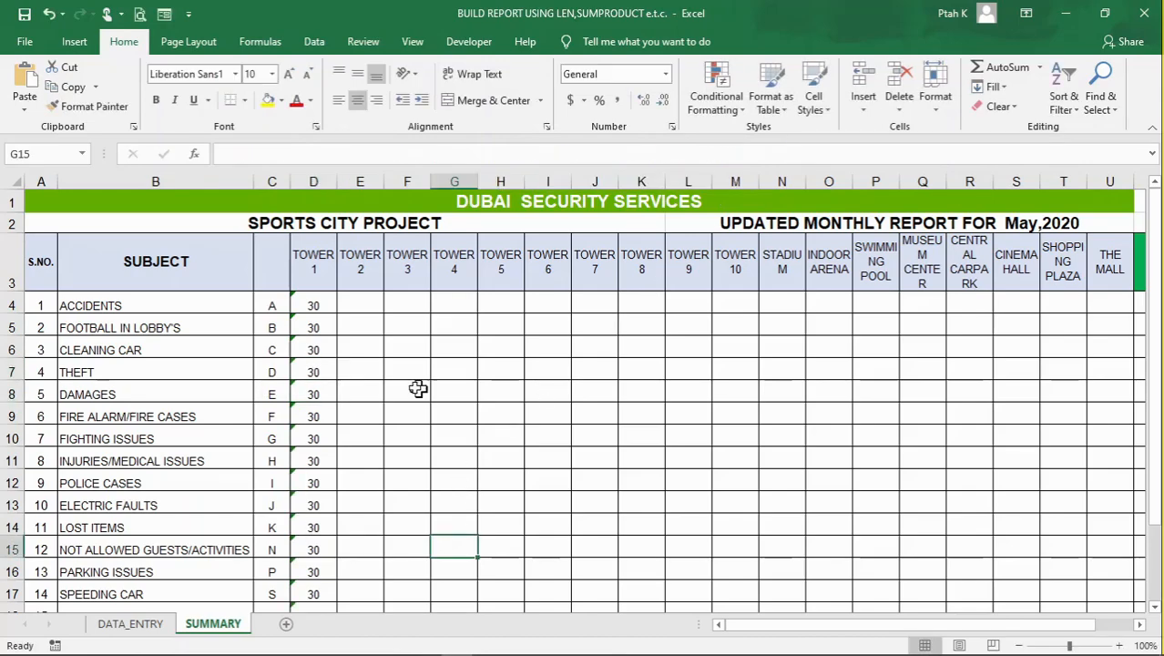
left_click(320, 305)
left_click(316, 325)
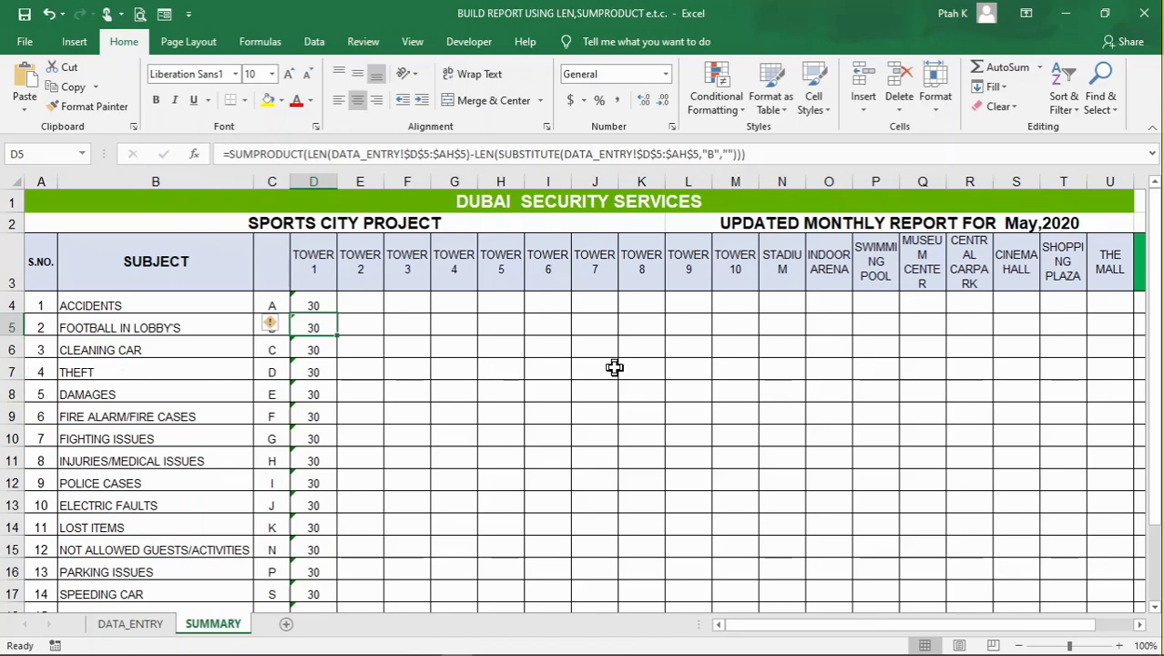
left_click(307, 347)
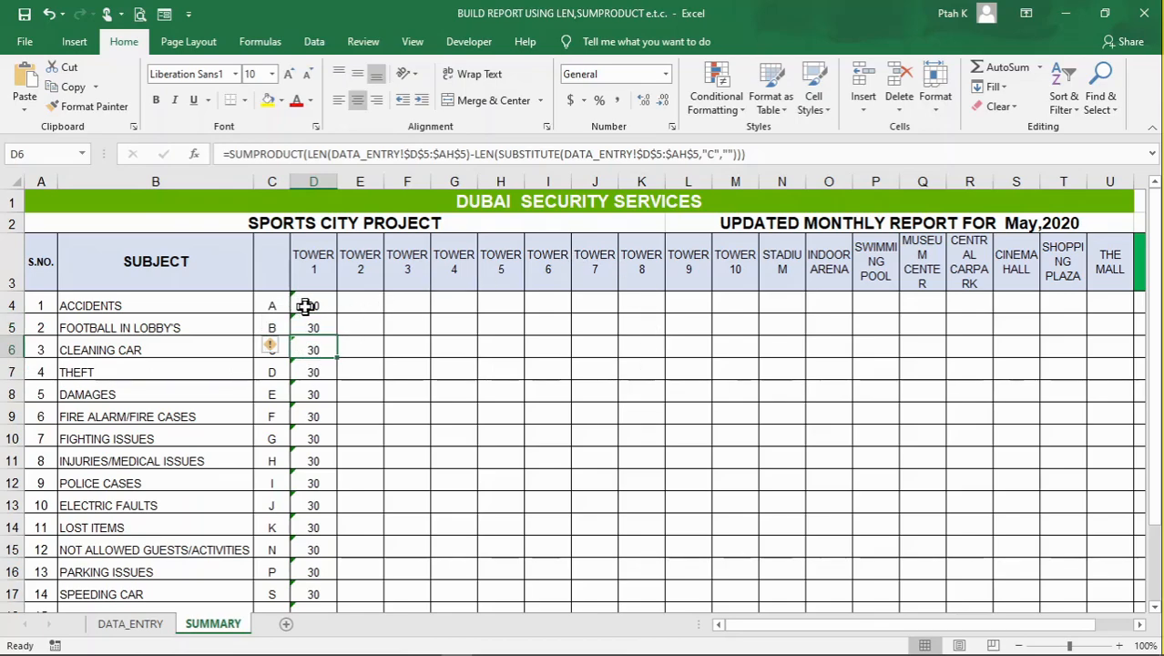
left_click(273, 307)
left_click(311, 332)
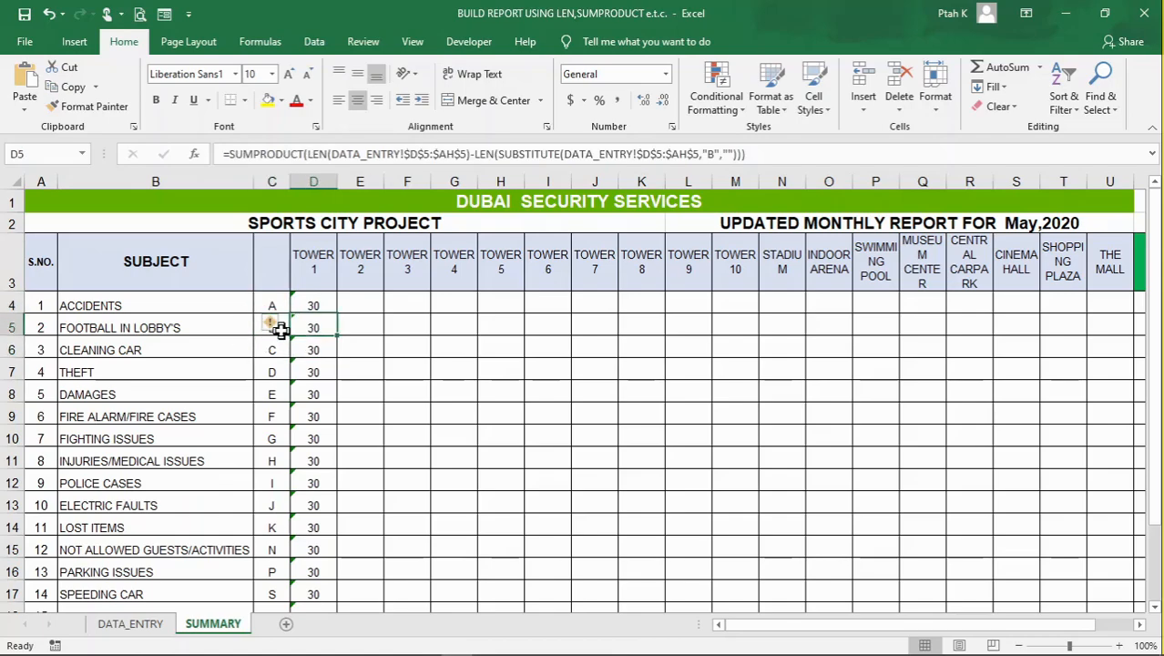
left_click(312, 348)
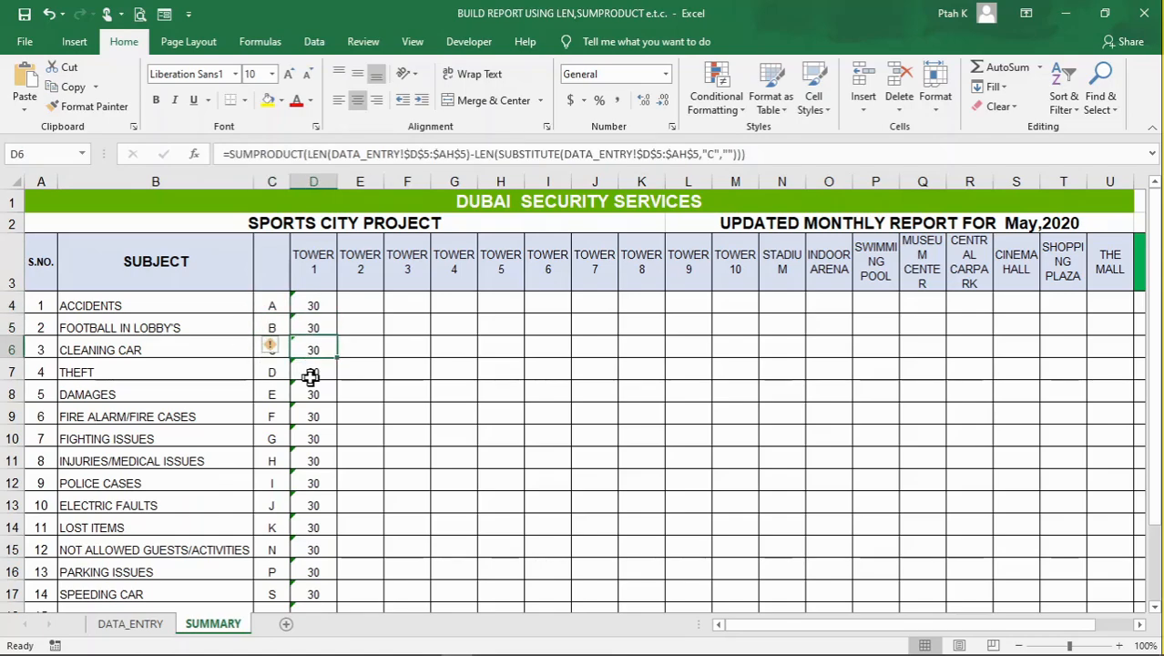
left_click(312, 374)
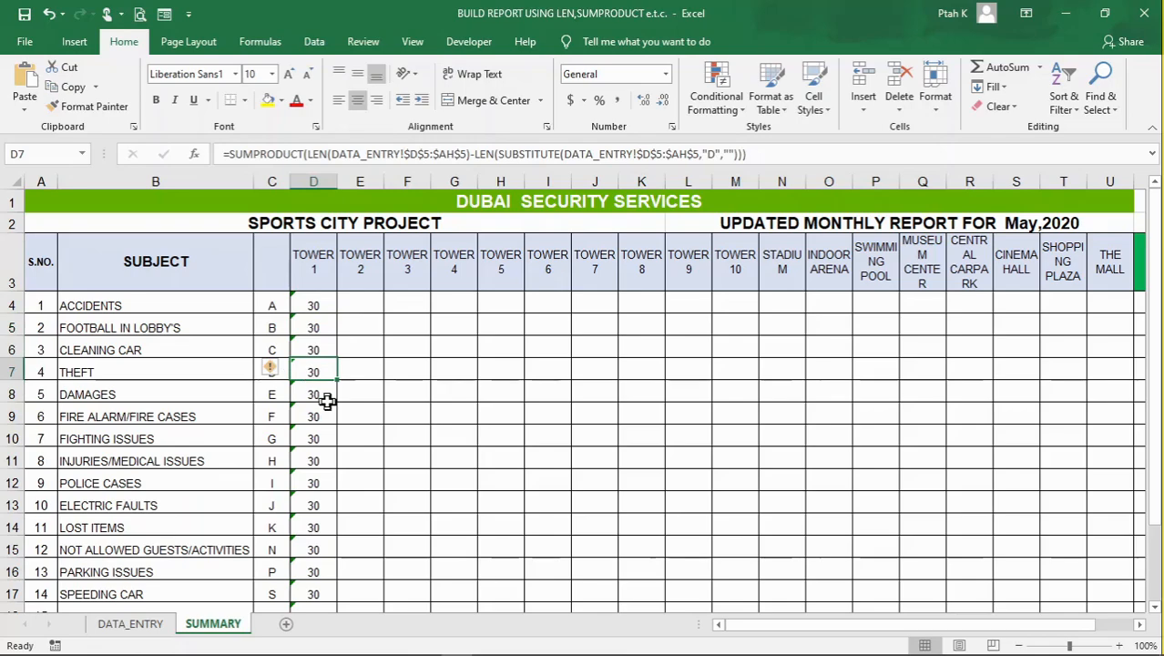
Copy the Tower 1 count formulas in D4:D21 across the other areas through The Mall in column U
left_click(327, 401)
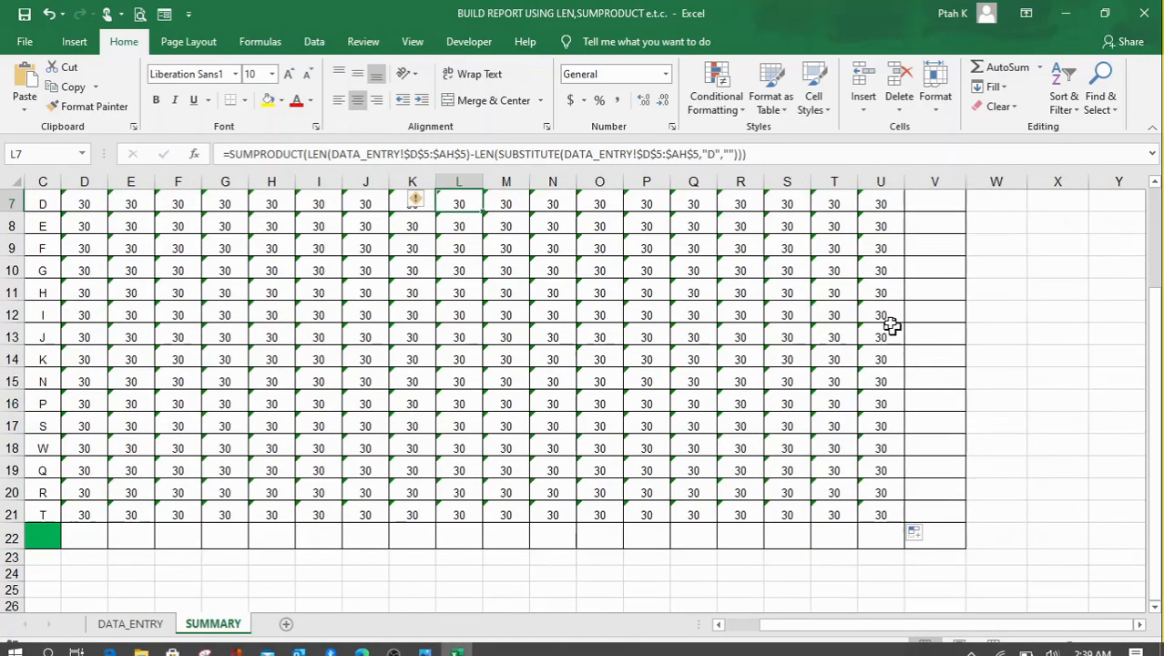
scroll(890, 323, "up", 2)
left_click(677, 392)
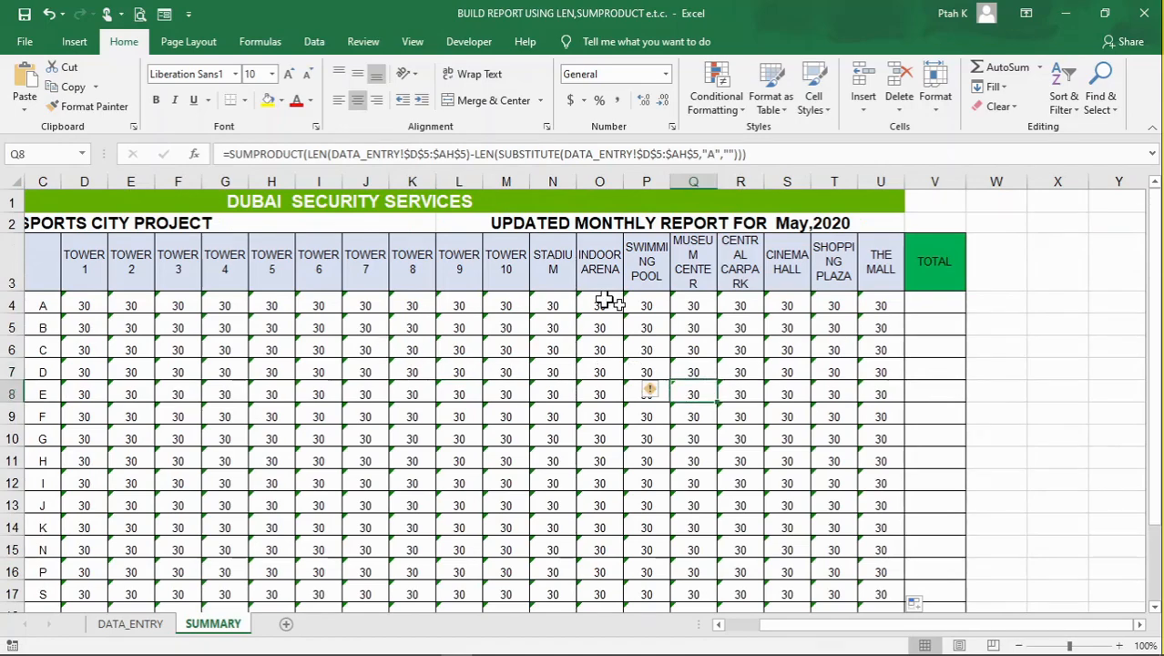
left_click(691, 348)
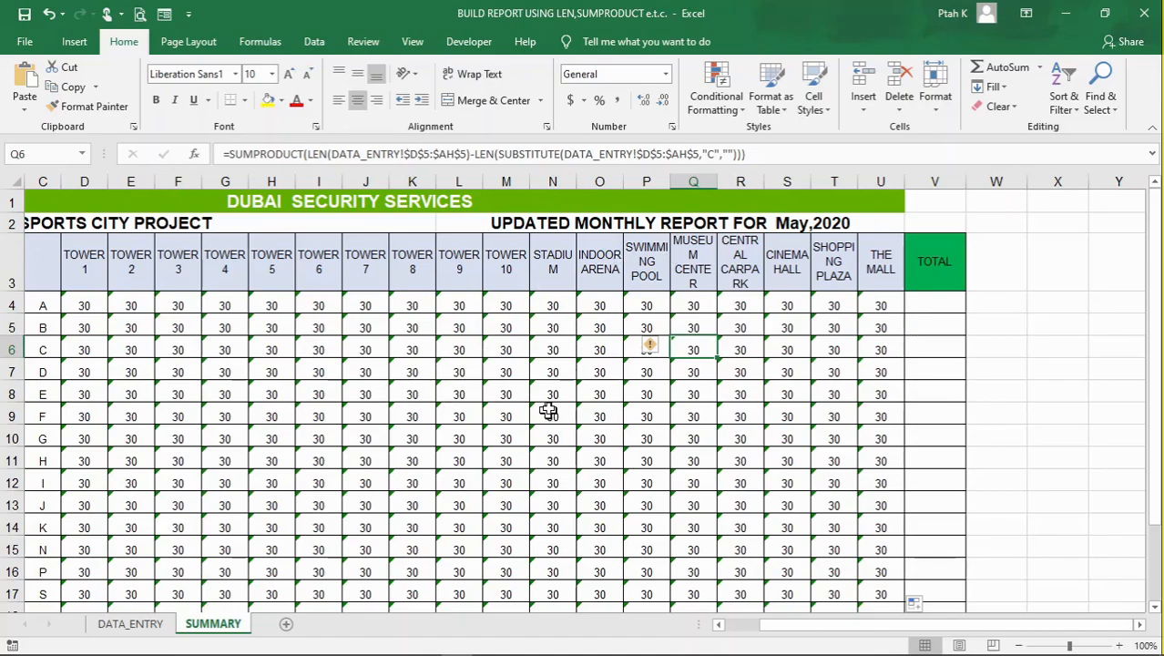
Look over the filled SUMMARY grid from Accidents to Tenants Complaints, including the empty TOTAL column and row
scroll(619, 394, "down", 2)
scroll(632, 390, "up", 2)
scroll(519, 387, "down", 2)
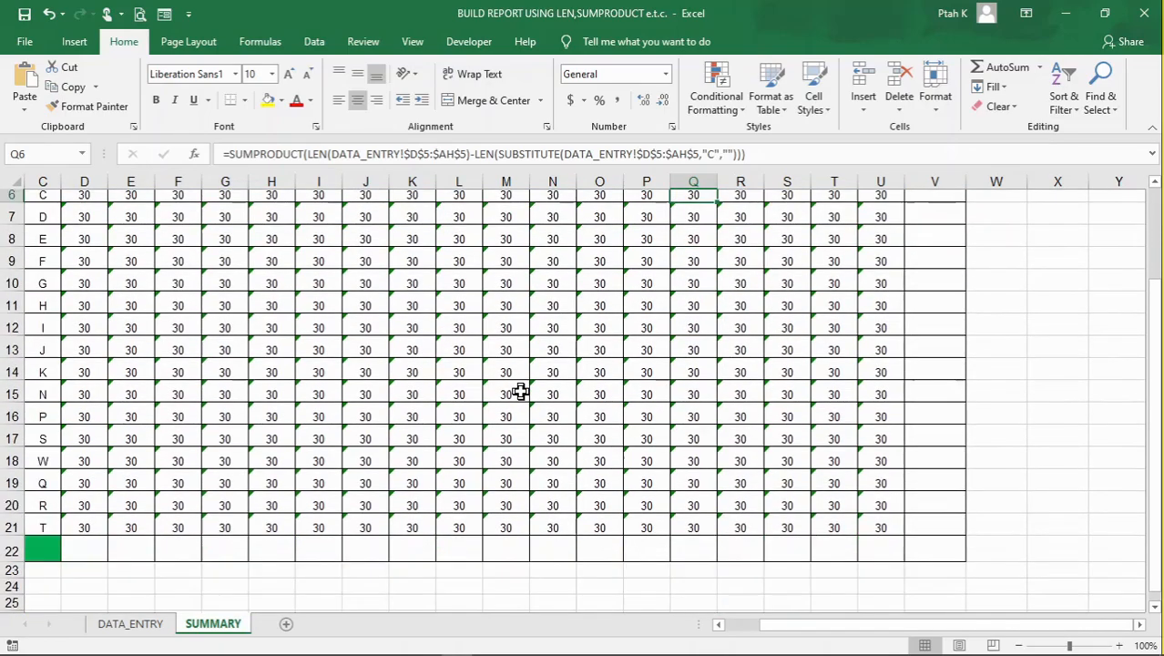
scroll(484, 401, "up", 1)
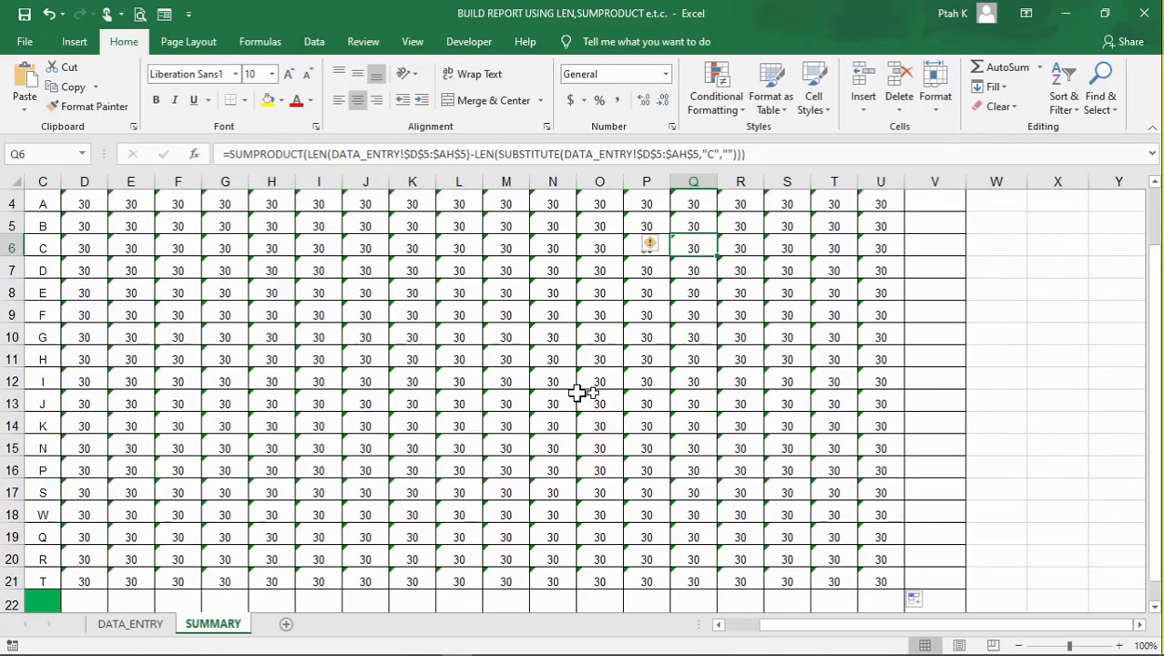
scroll(734, 393, "up", 1)
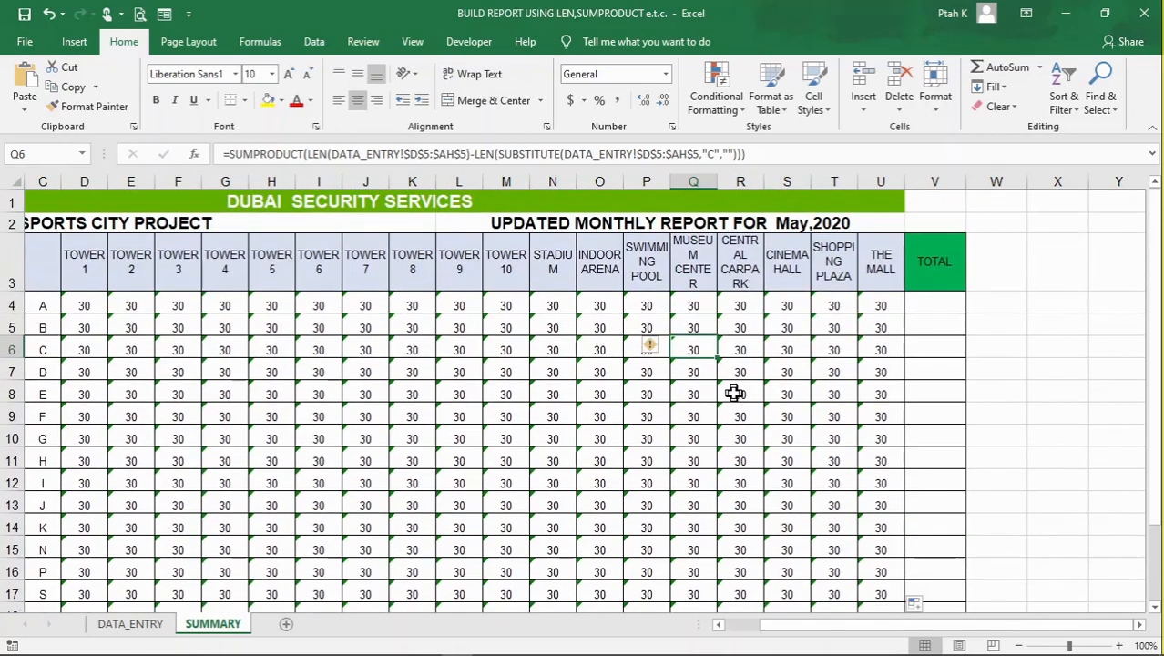
left_click(934, 303)
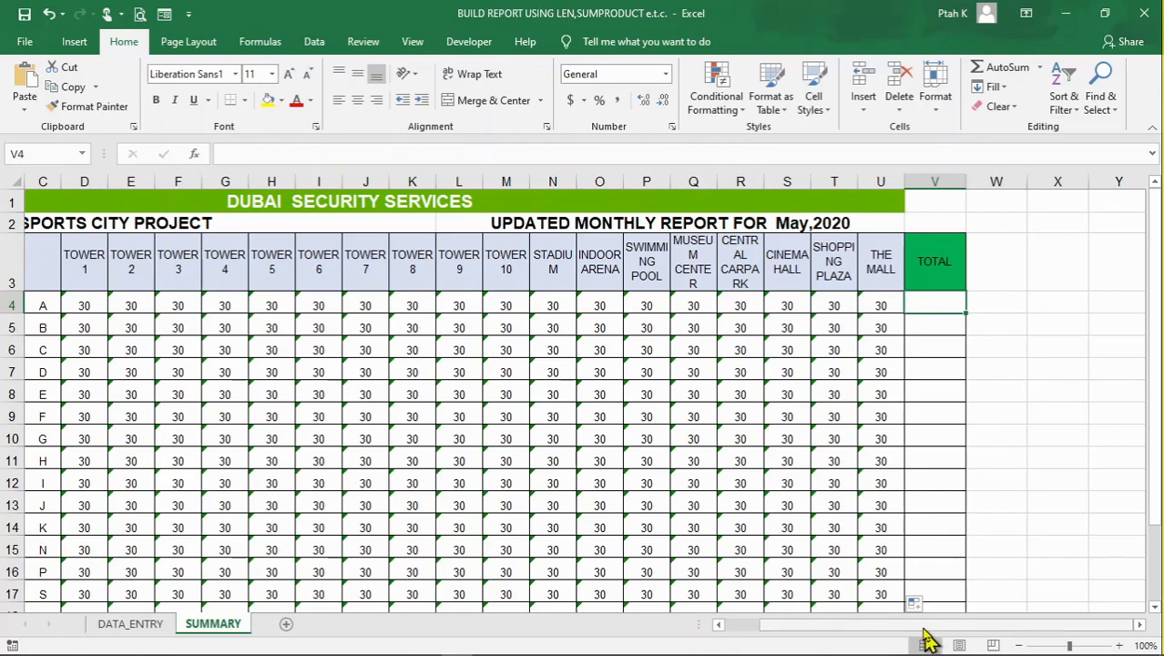
left_click_drag(927, 630, 806, 604)
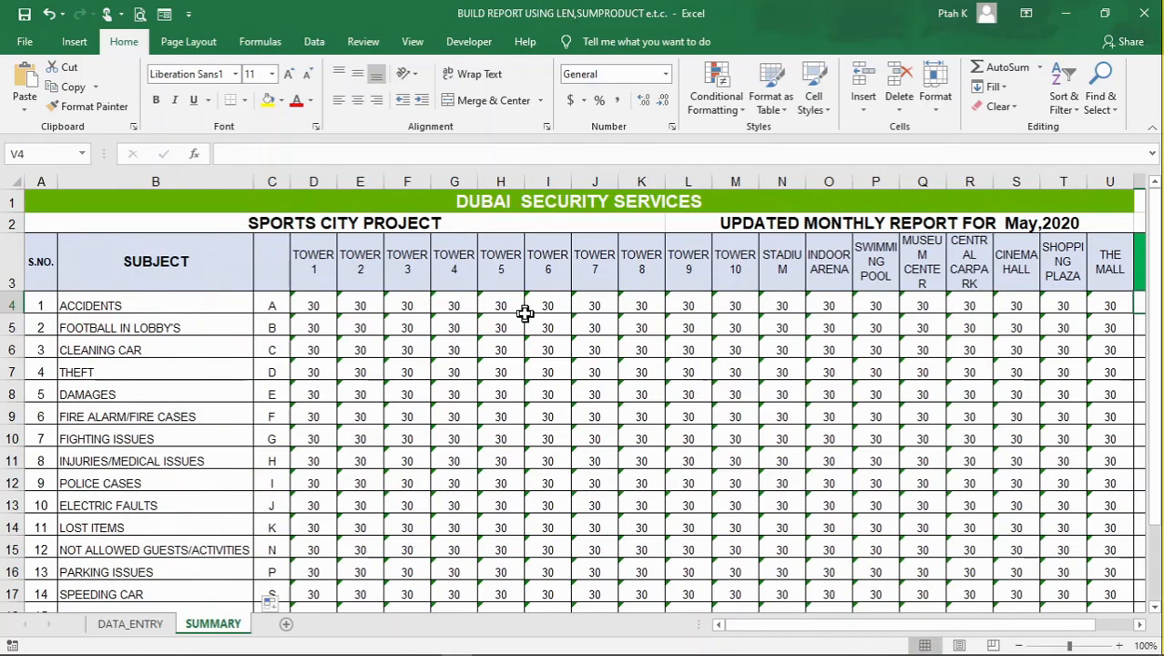
scroll(326, 327, "down", 3)
scroll(338, 349, "up", 1)
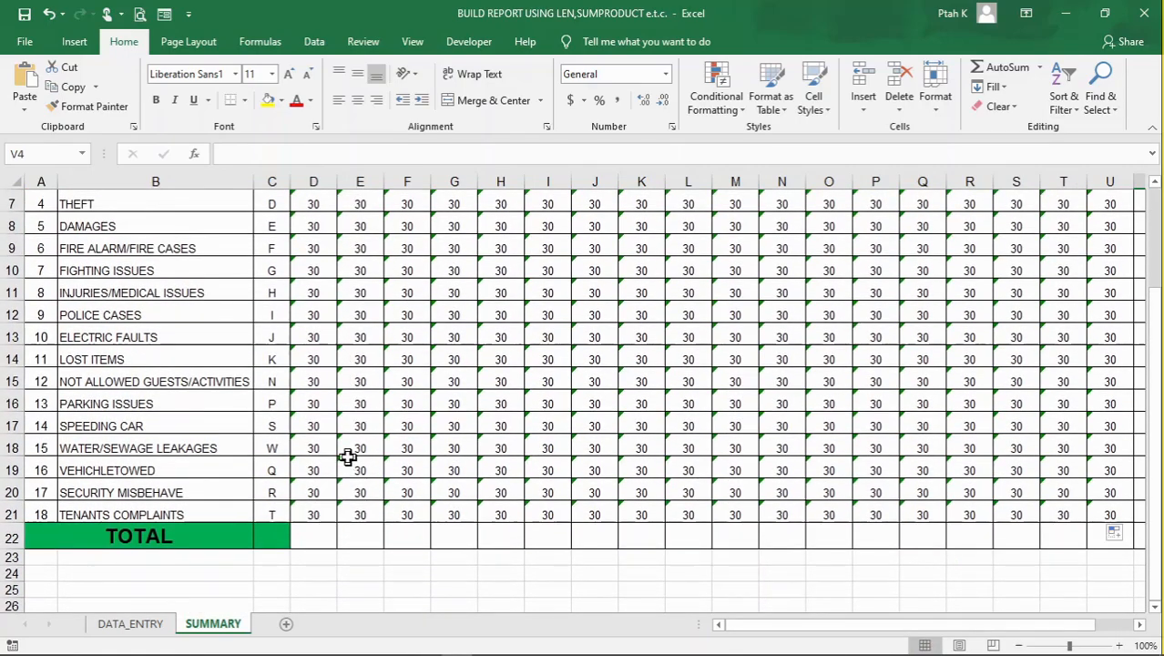
scroll(326, 470, "up", 1)
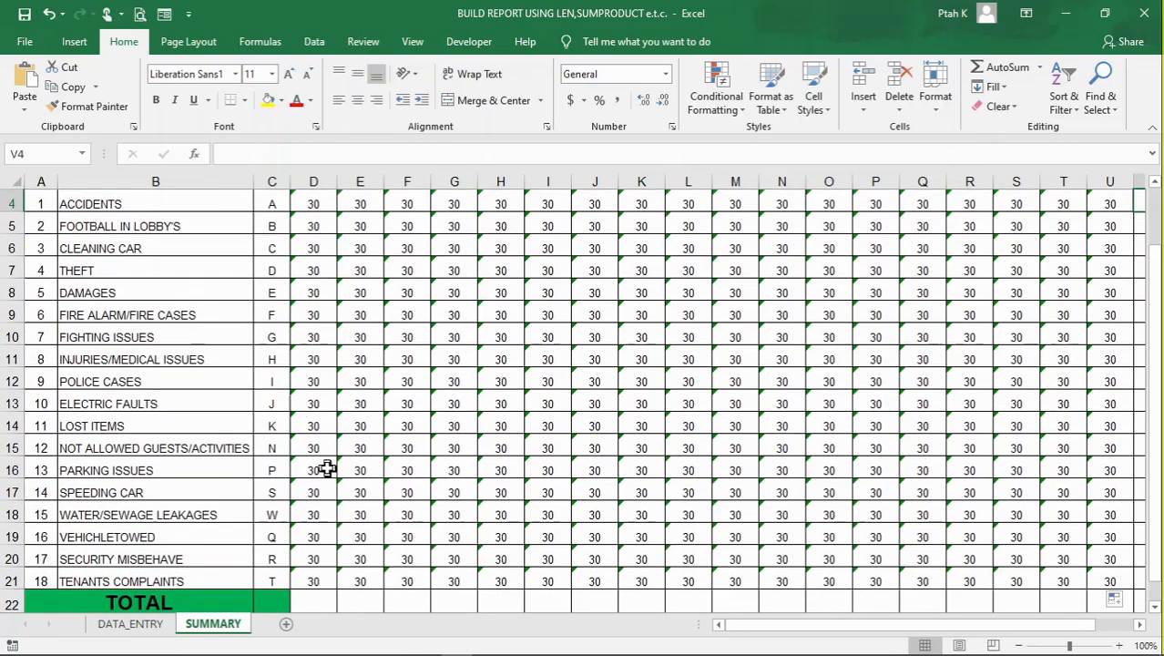
scroll(323, 258, "up", 1)
Total the Tower 1 incidents in the TOTAL row at D22 with the formula =SUM(D4:D21)
left_click(313, 259)
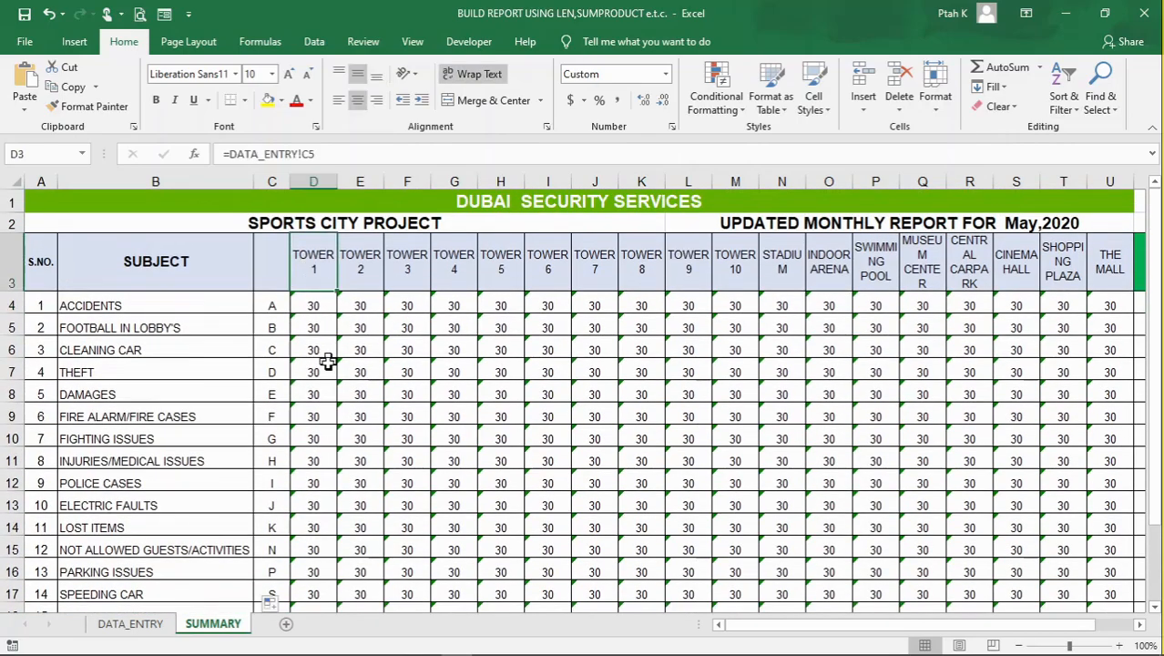
scroll(264, 351, "down", 1)
scroll(291, 334, "down", 2)
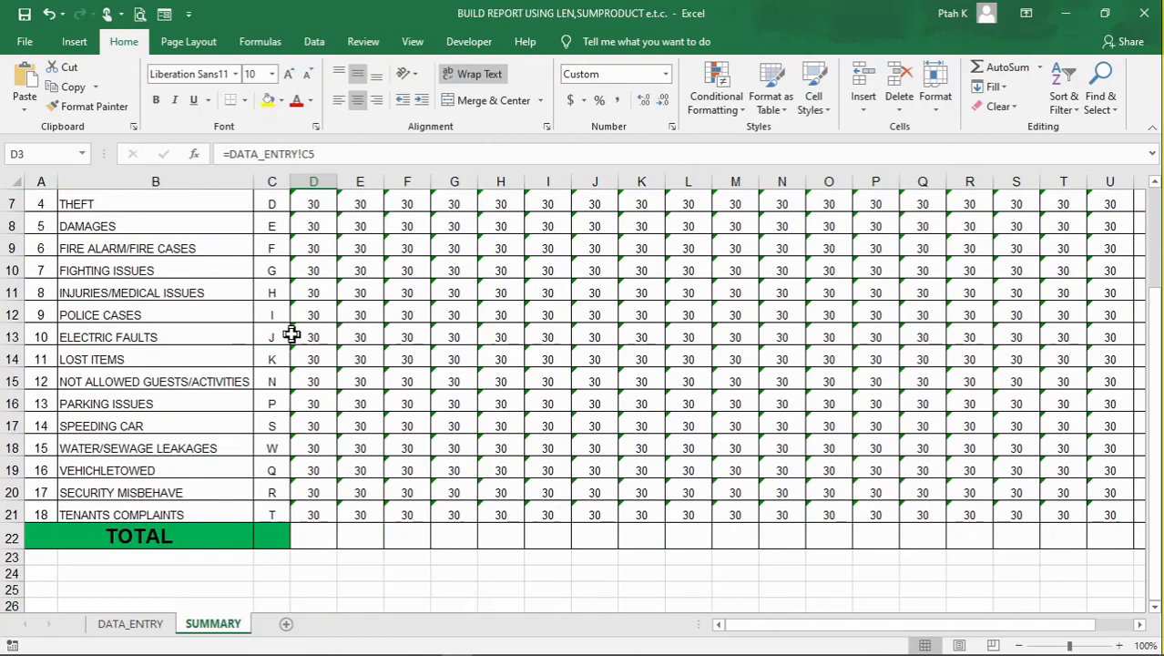
left_click(323, 465)
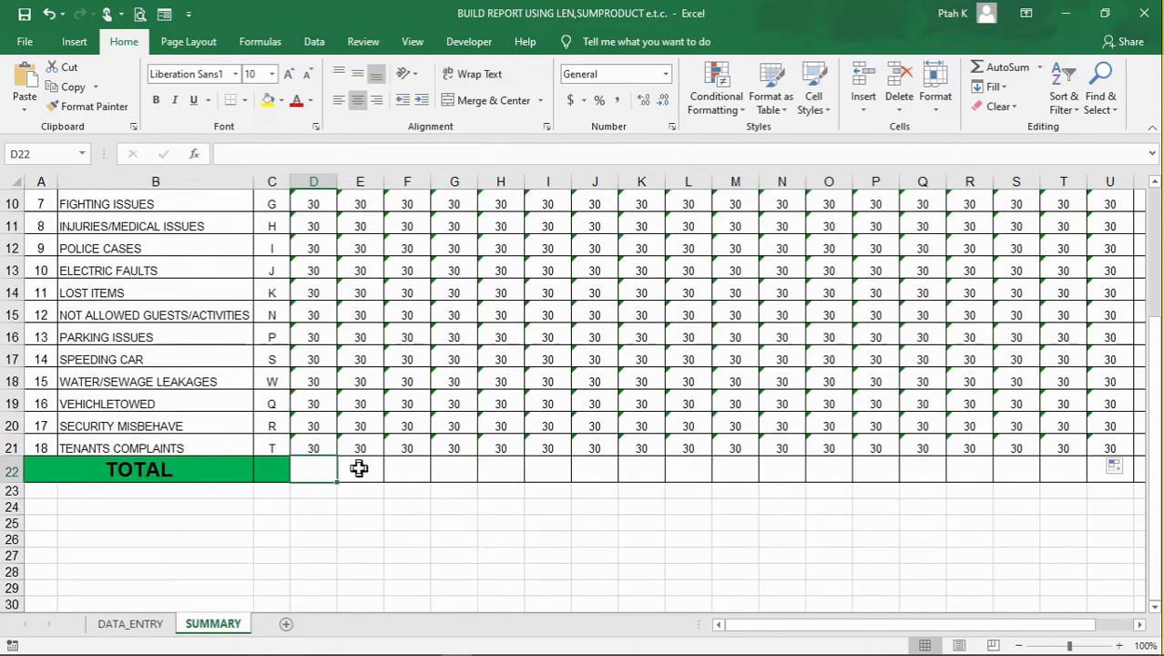
type("=SU")
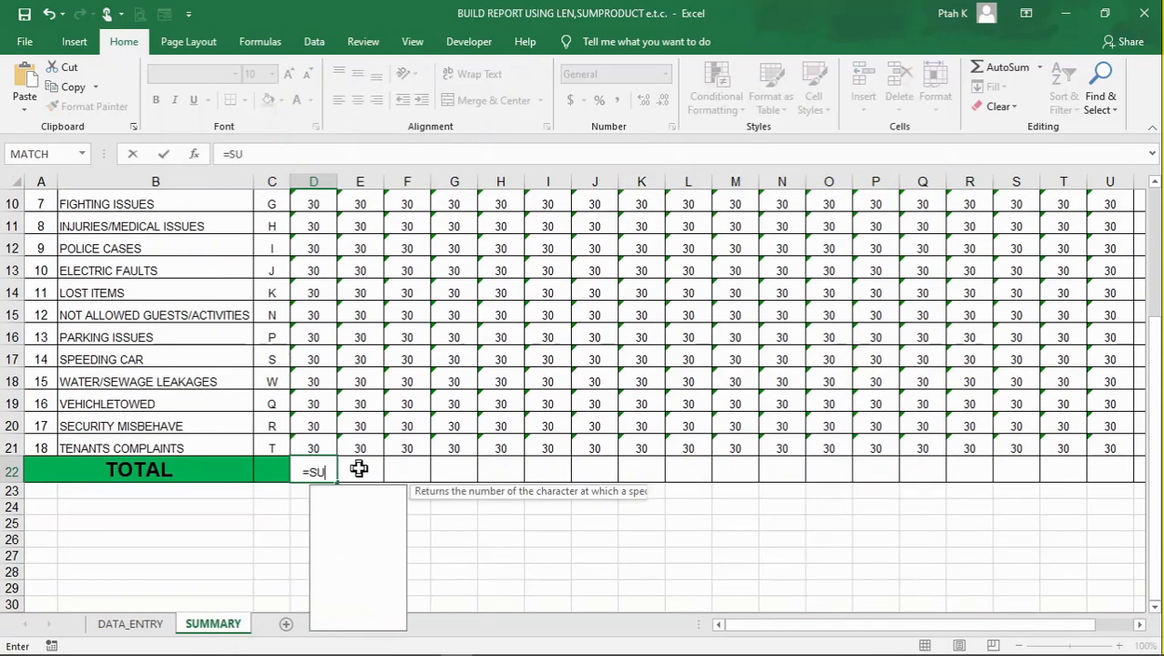
type("M(")
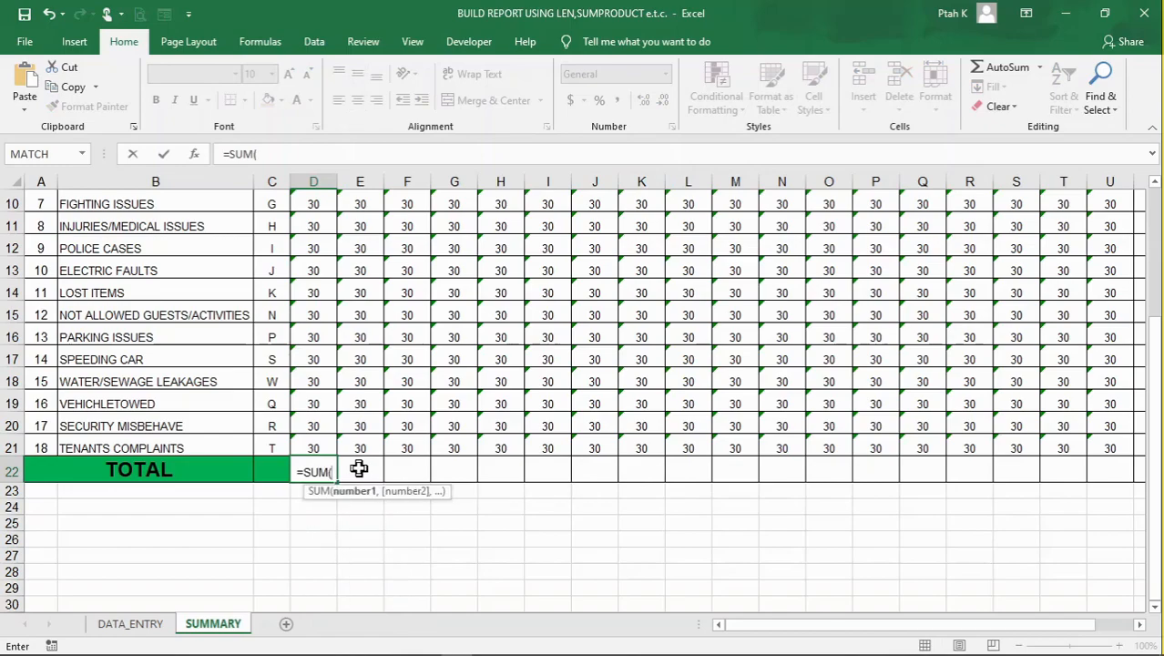
scroll(363, 472, "up", 3)
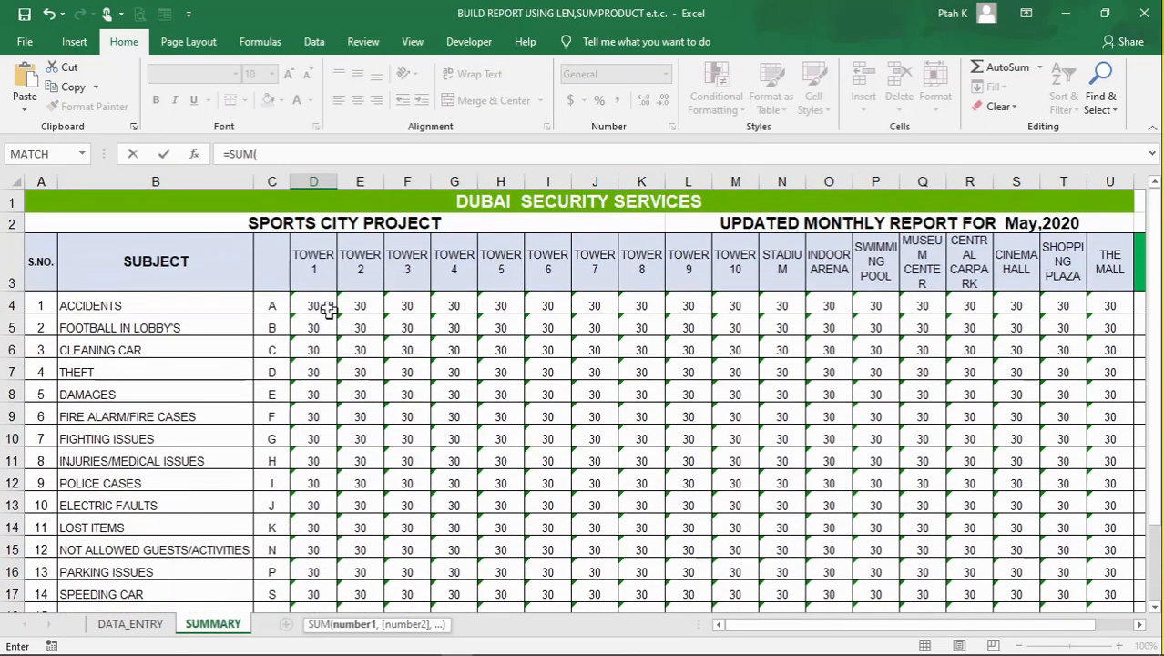
left_click_drag(325, 303, 349, 598)
left_click_drag(307, 504, 309, 559)
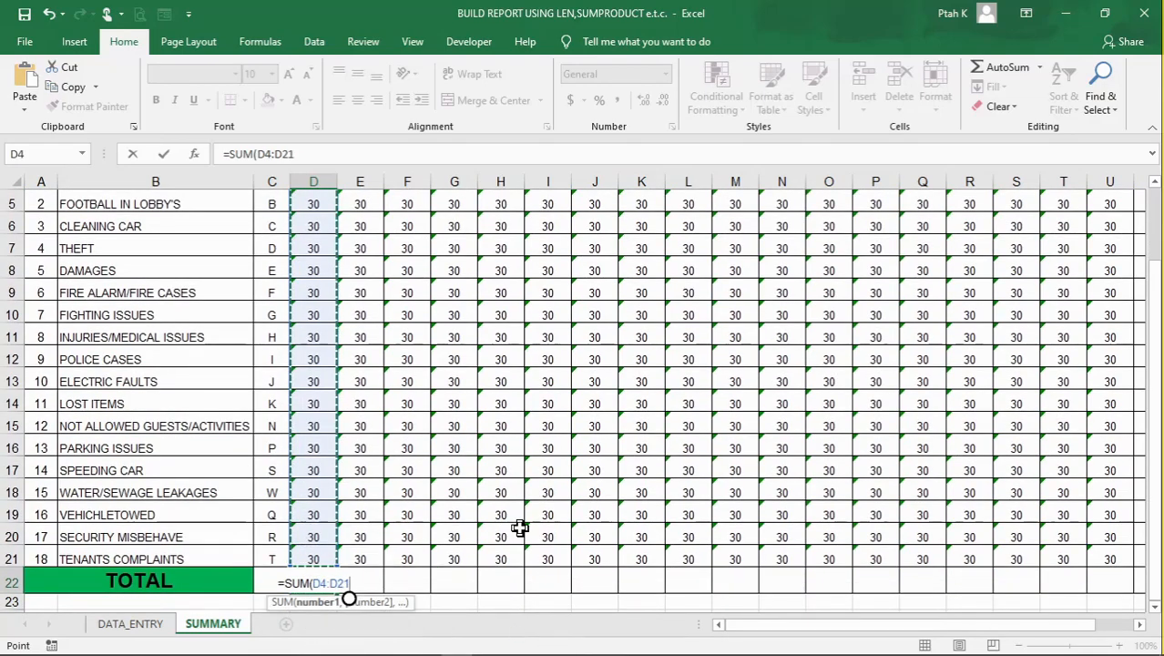
key("Return")
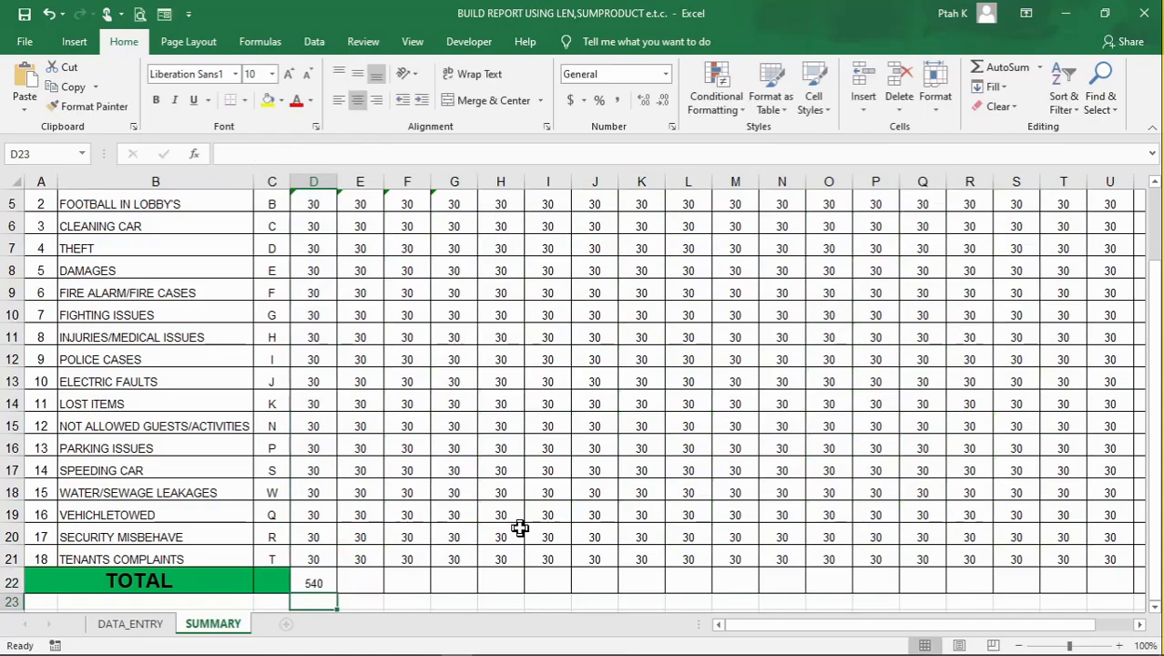
Copy the Tower 1 total formula in D22 across the TOTAL row to The Mall in U22
left_click(314, 579)
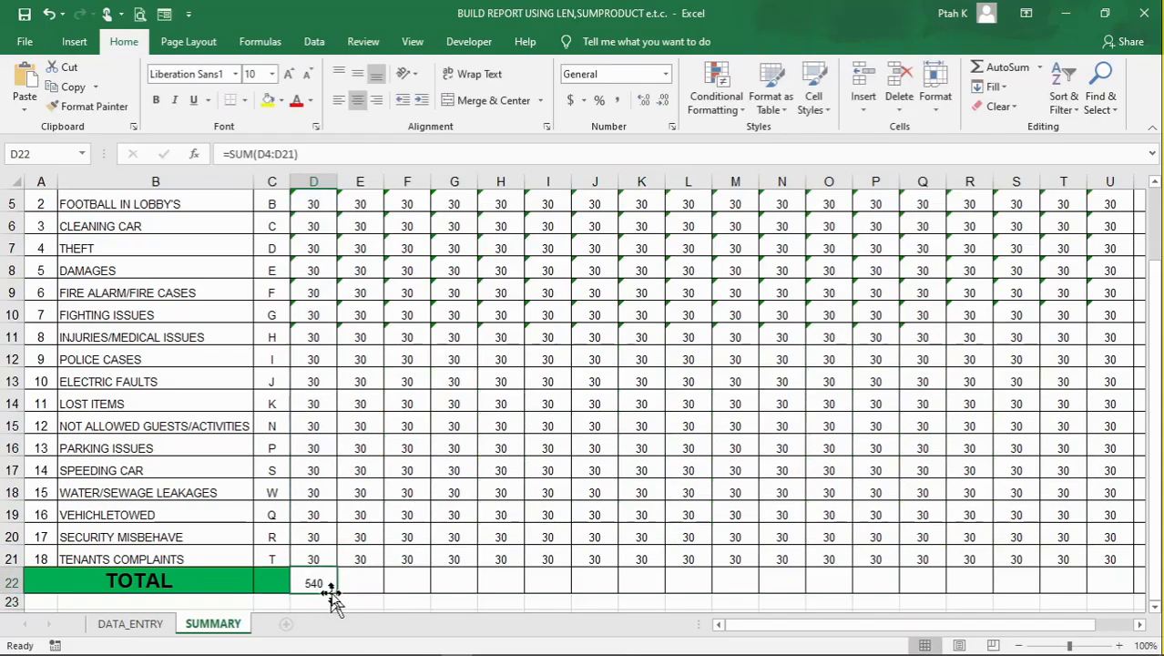
left_click_drag(336, 595, 904, 565)
scroll(894, 466, "up", 2)
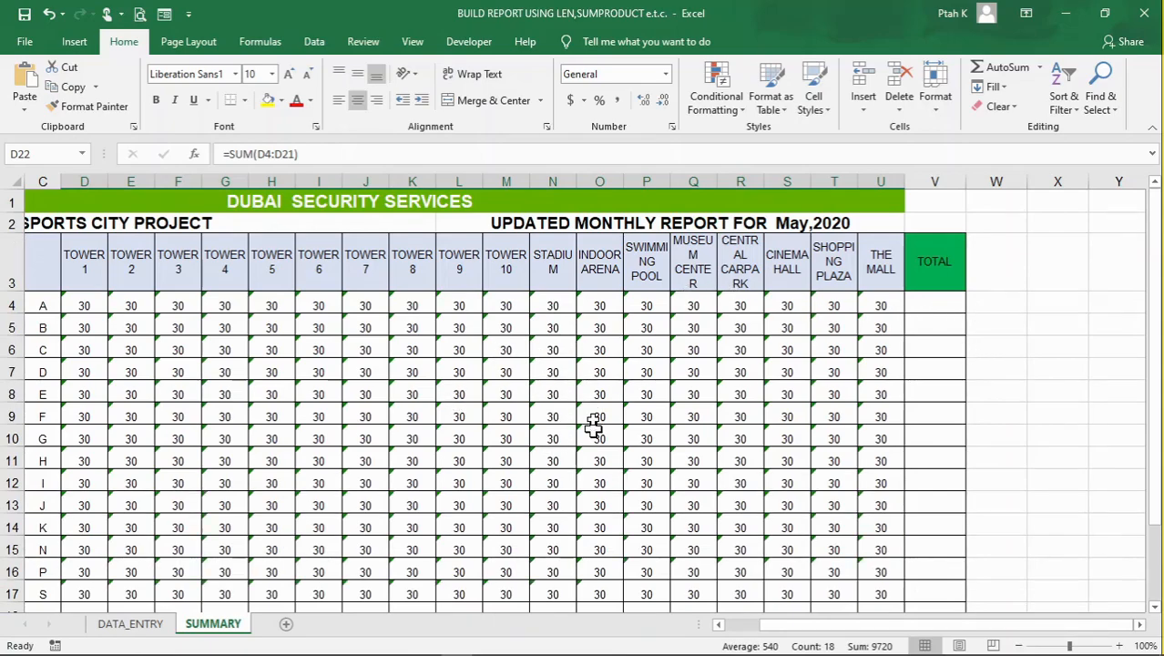
scroll(593, 420, "down", 5)
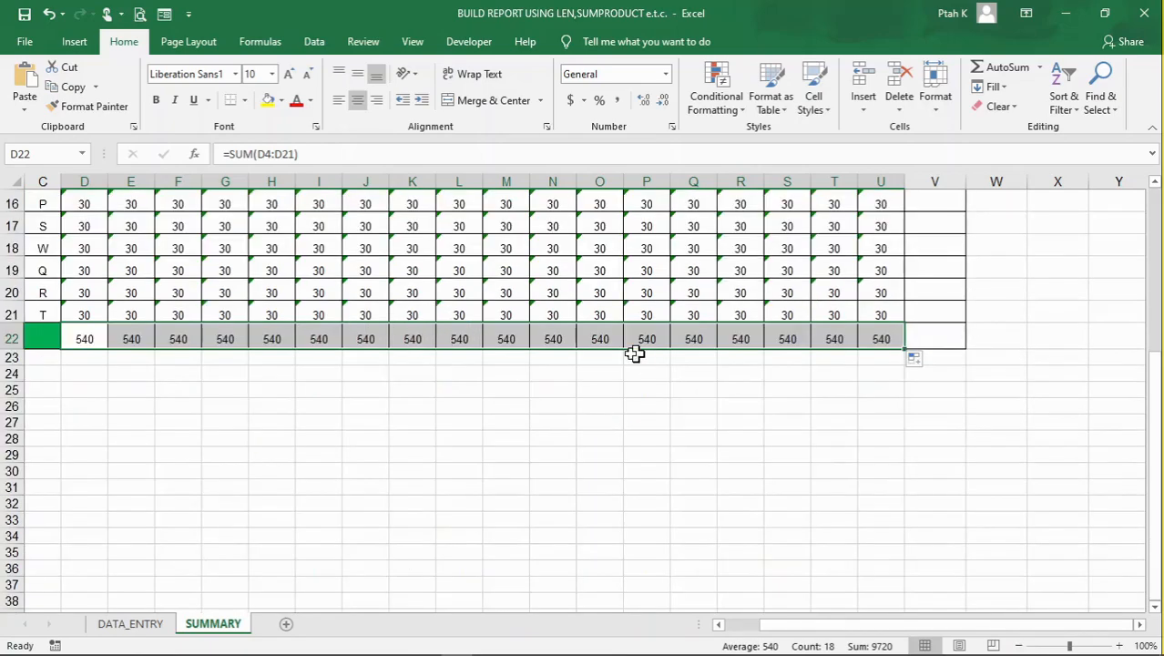
scroll(845, 348, "up", 5)
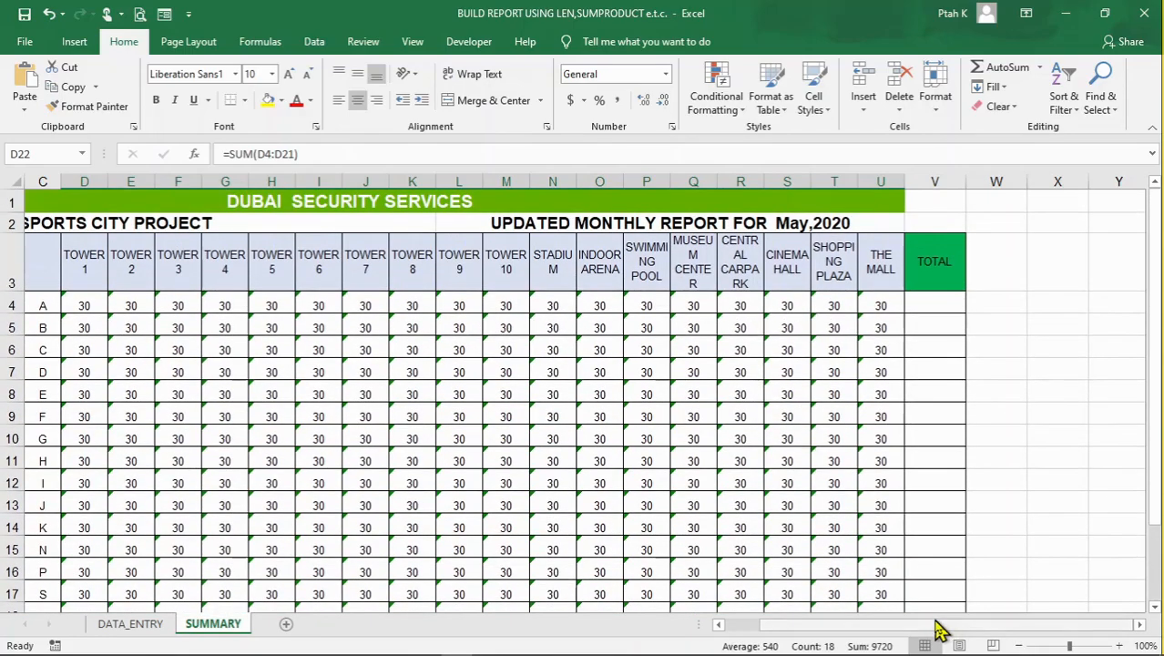
left_click_drag(941, 632, 716, 583)
left_click(127, 306)
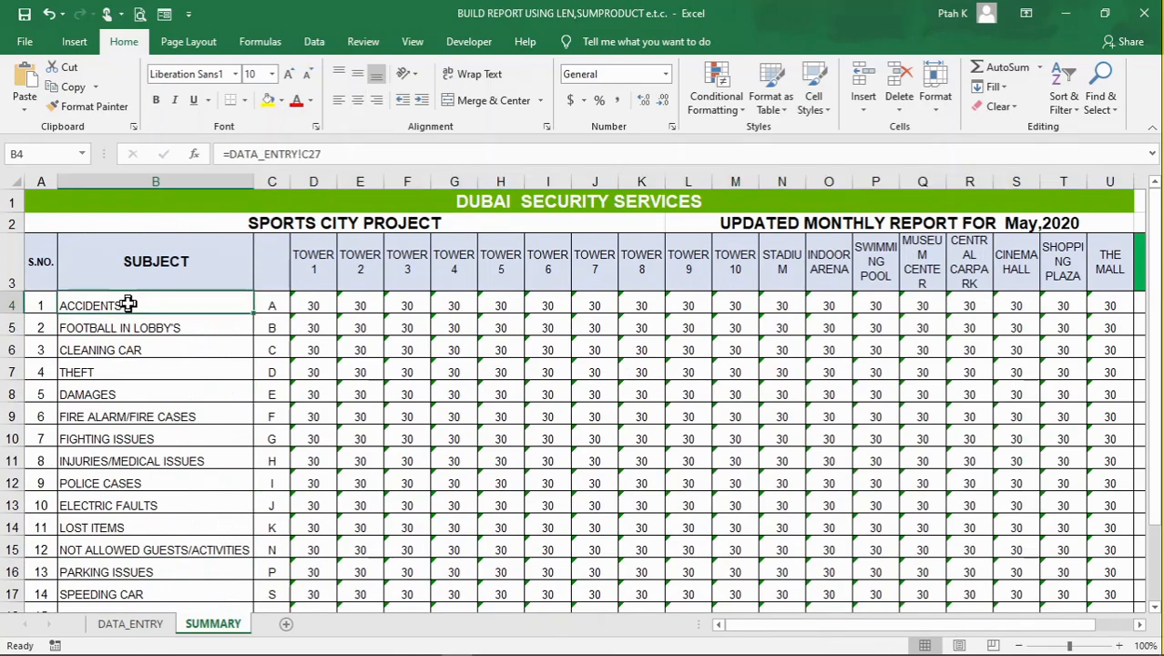
Total the Accidents row in V4 with the formula =SUM(D4:U4) and copy it down the TOTAL column to V21
left_click_drag(882, 635, 920, 635)
left_click(921, 308)
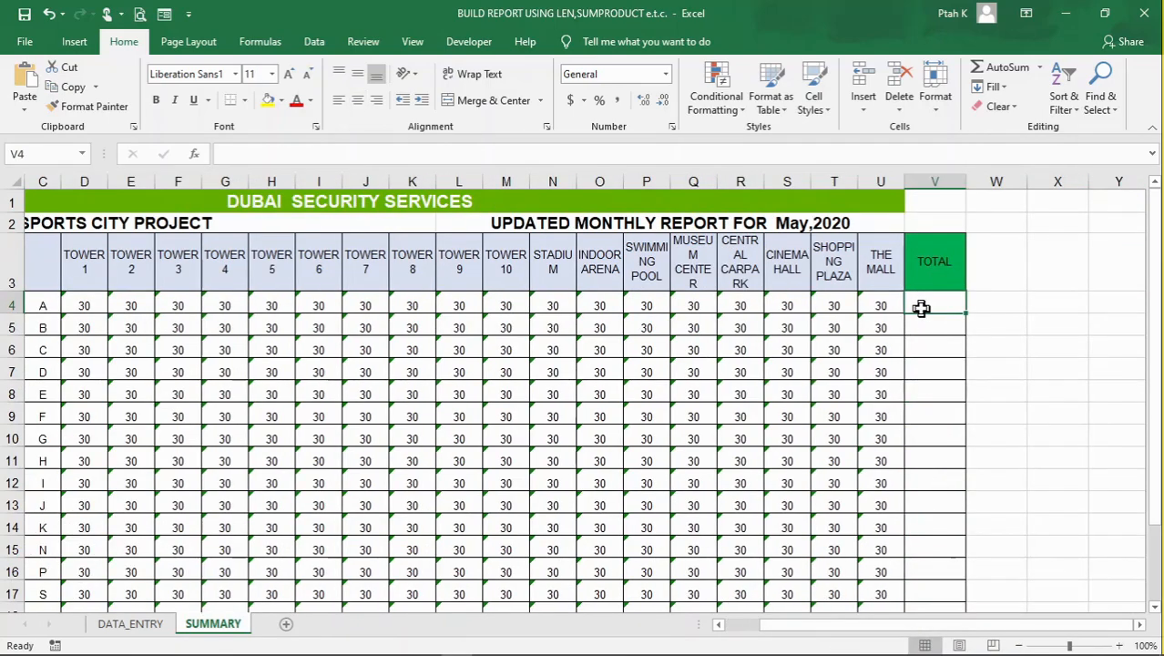
type("=SUM(")
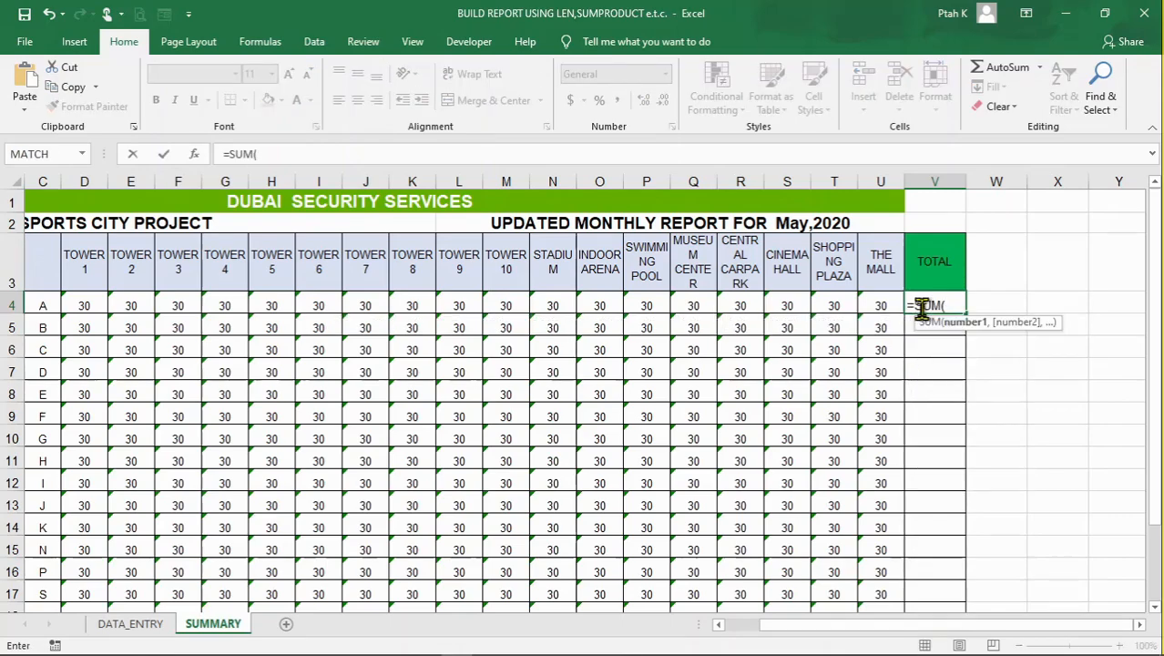
left_click_drag(902, 629, 787, 635)
left_click_drag(310, 303, 872, 303)
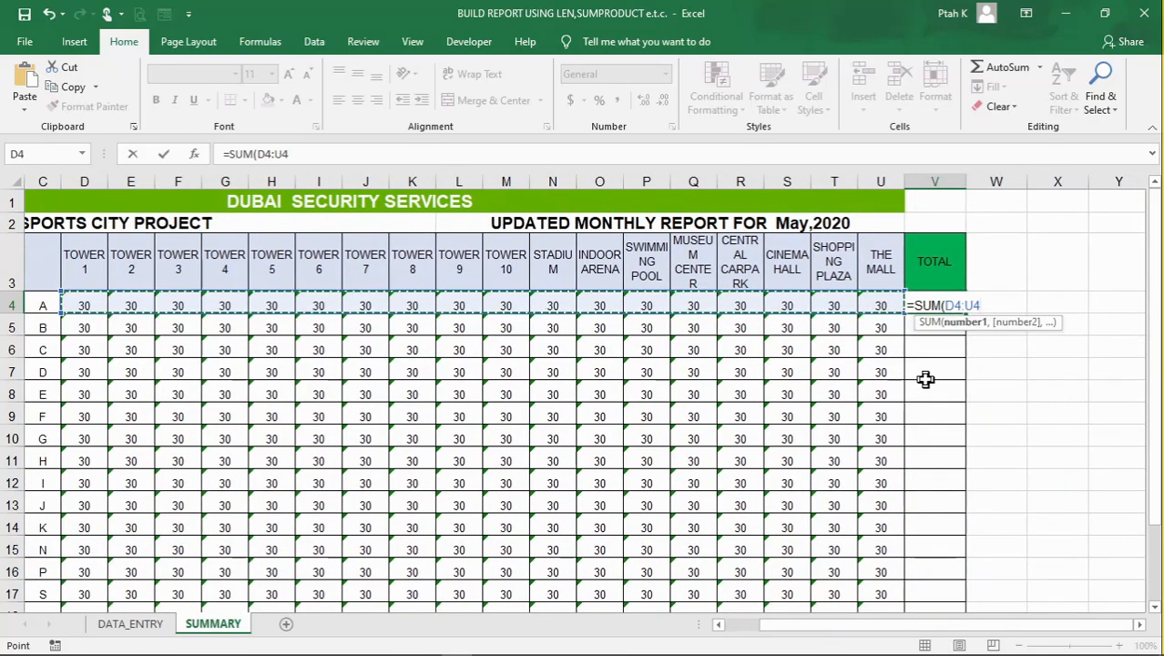
key("Return")
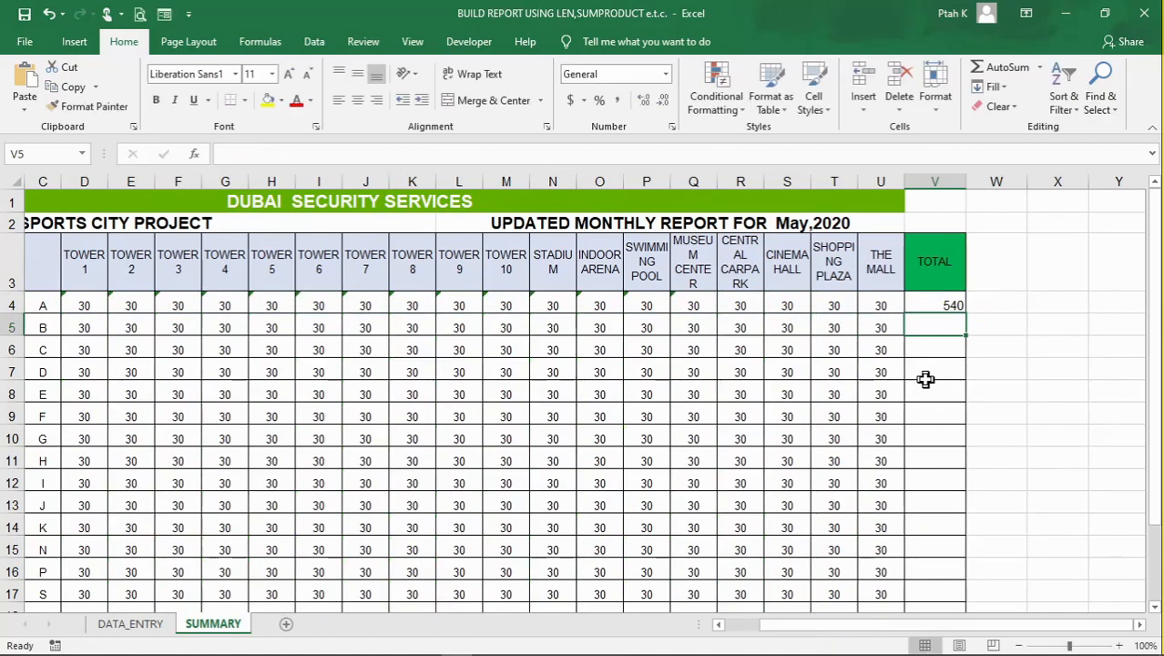
left_click(962, 301)
left_click_drag(969, 316, 944, 562)
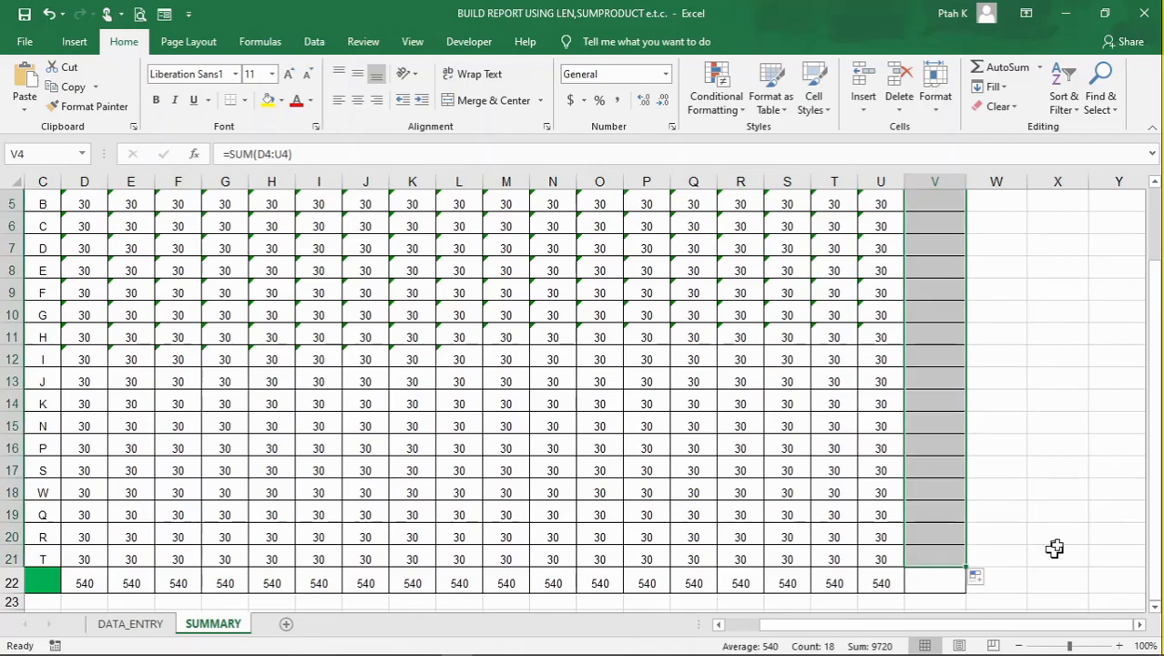
Fill the empty cell V22, where the TOTAL row and TOTAL column meet, with yellow
left_click(938, 588)
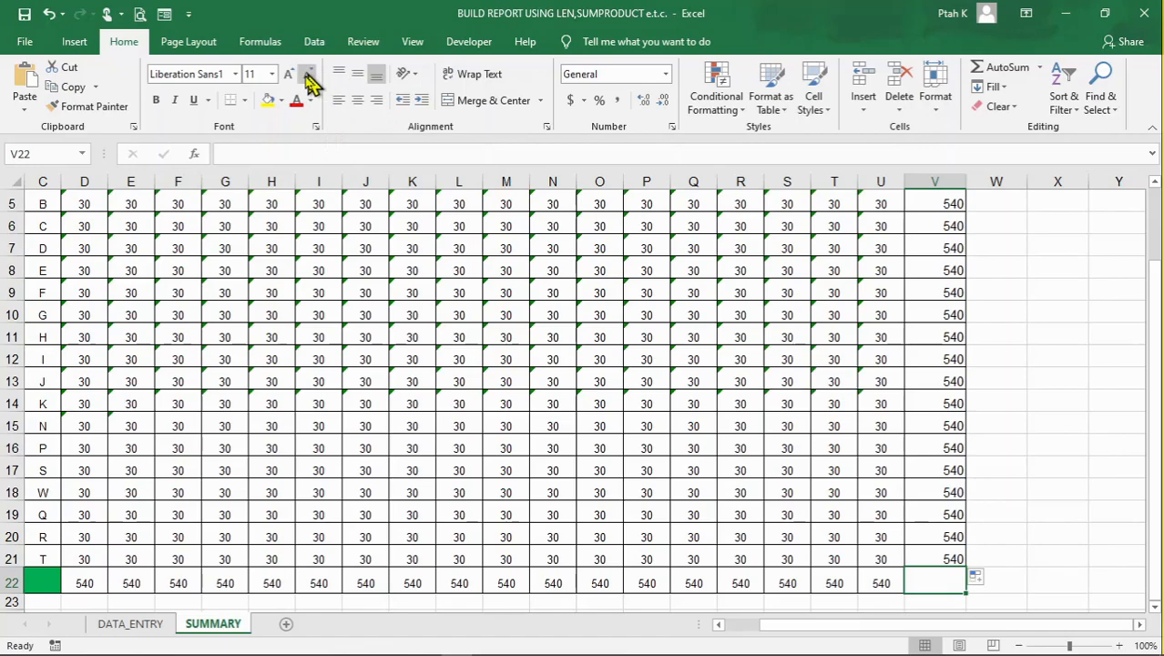
left_click(271, 102)
left_click(742, 521)
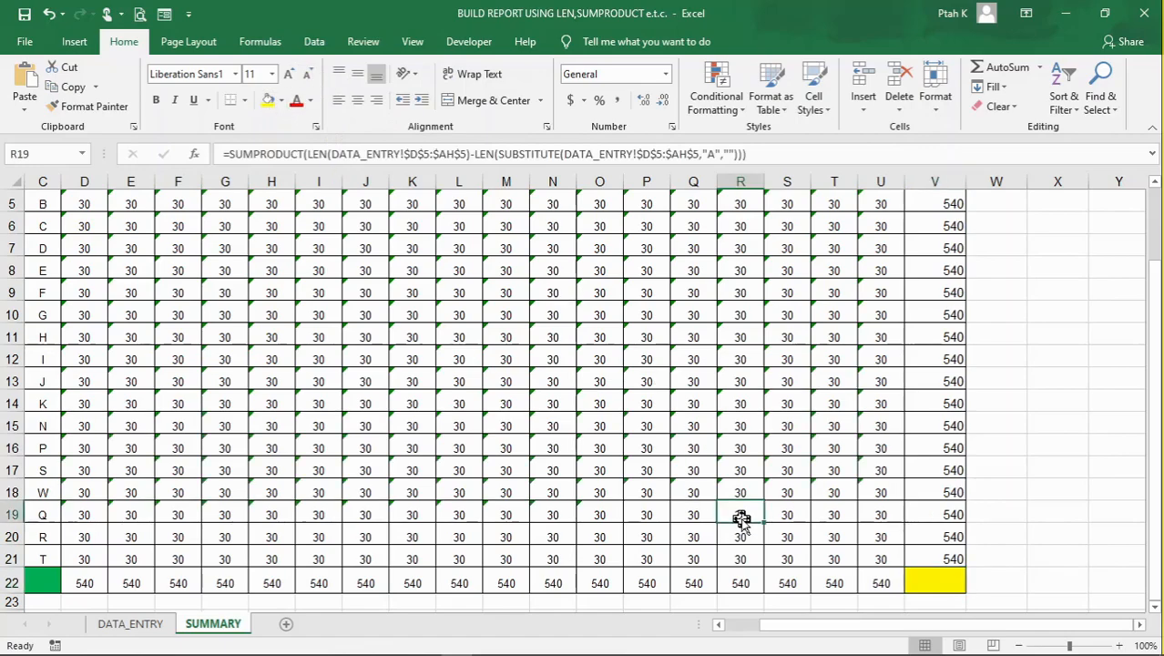
Look over the SUMMARY report from its title rows to the TOTAL row and TOTAL column
left_click(672, 470)
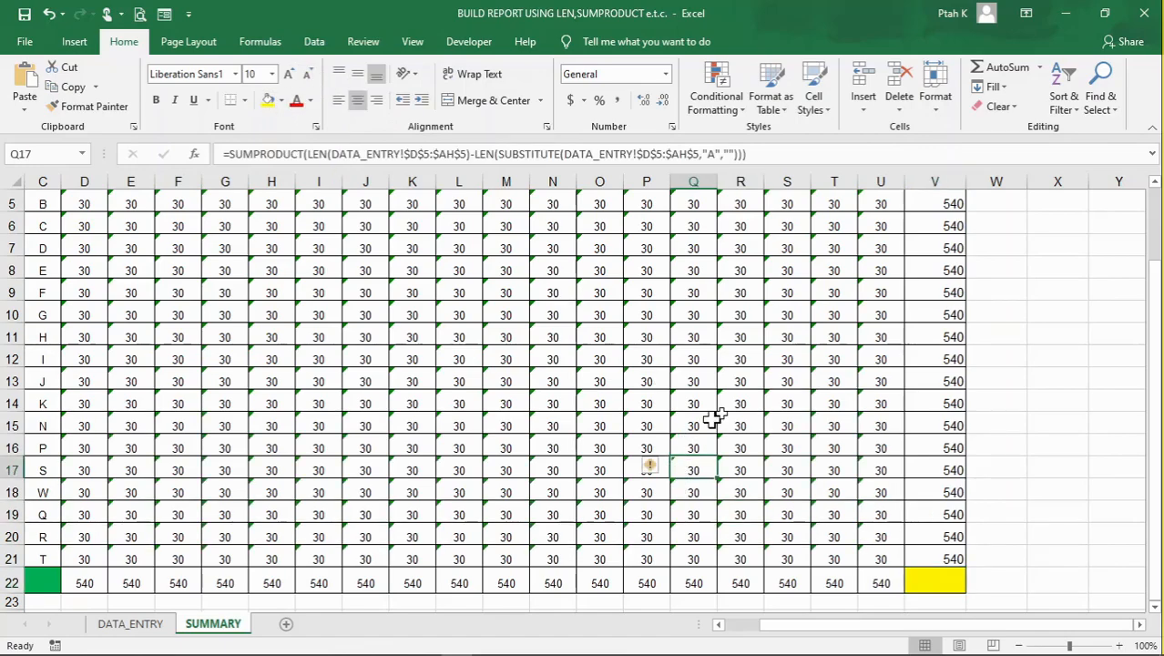
left_click(808, 383)
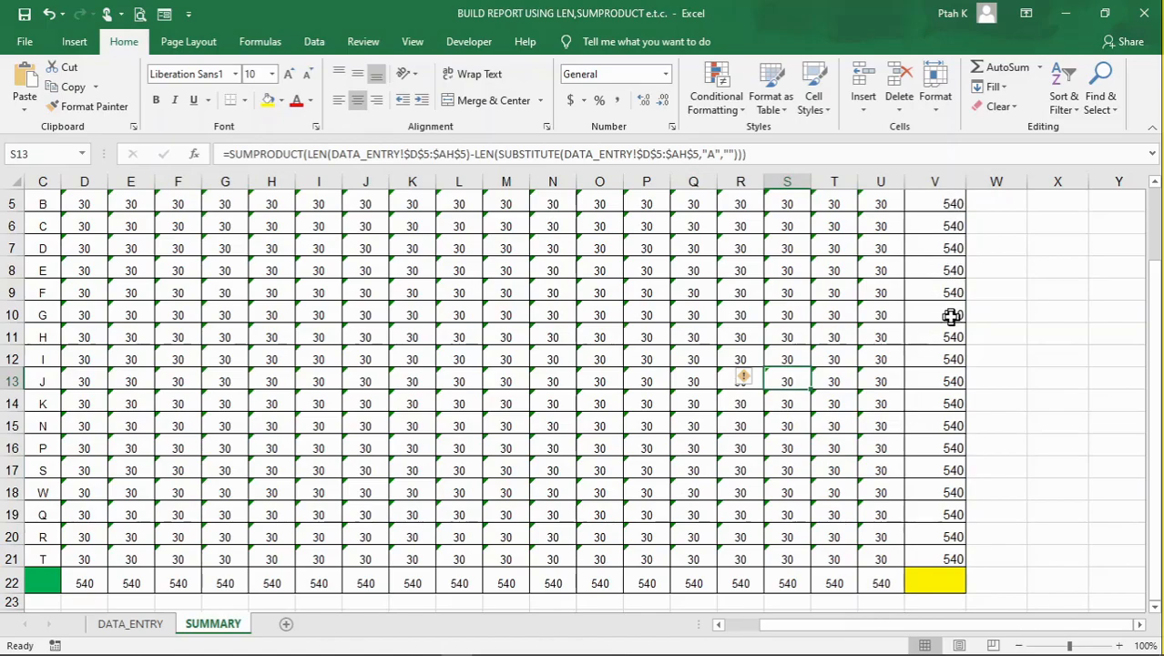
scroll(951, 316, "up", 2)
scroll(951, 316, "down", 1)
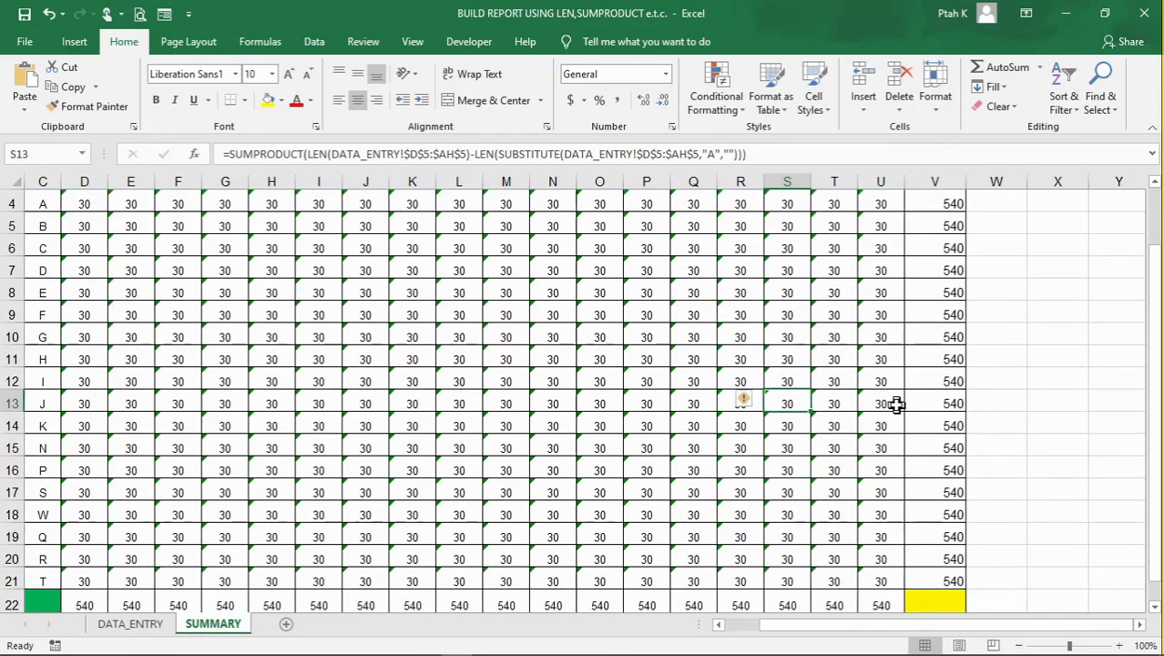
scroll(701, 390, "down", 1)
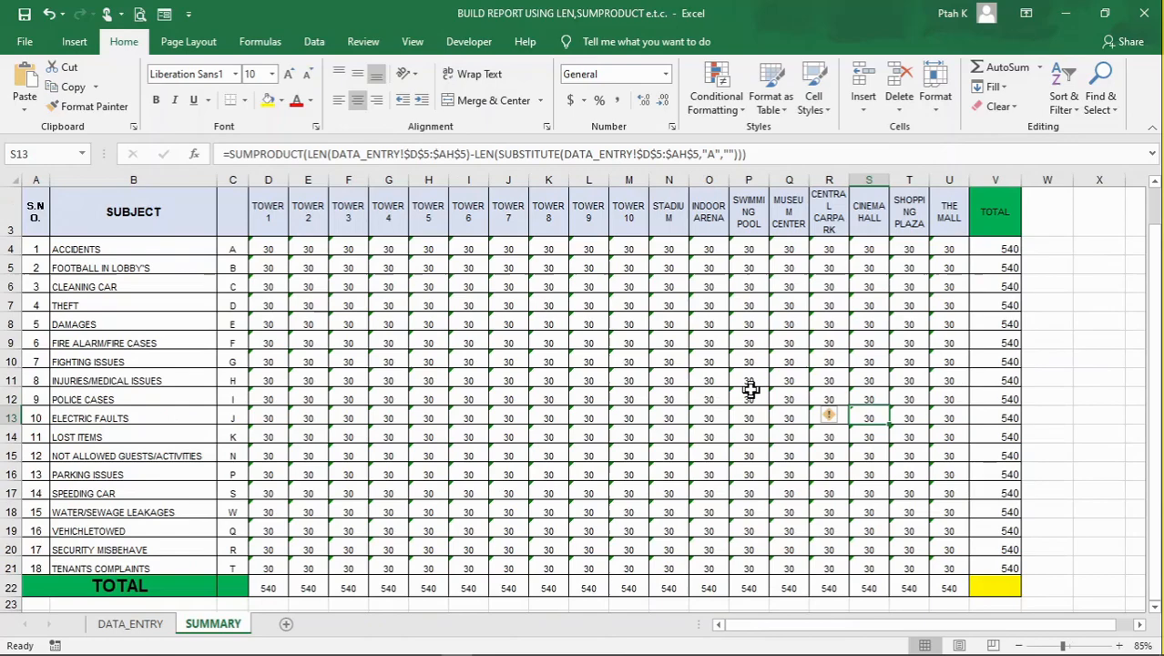
scroll(449, 318, "up", 1)
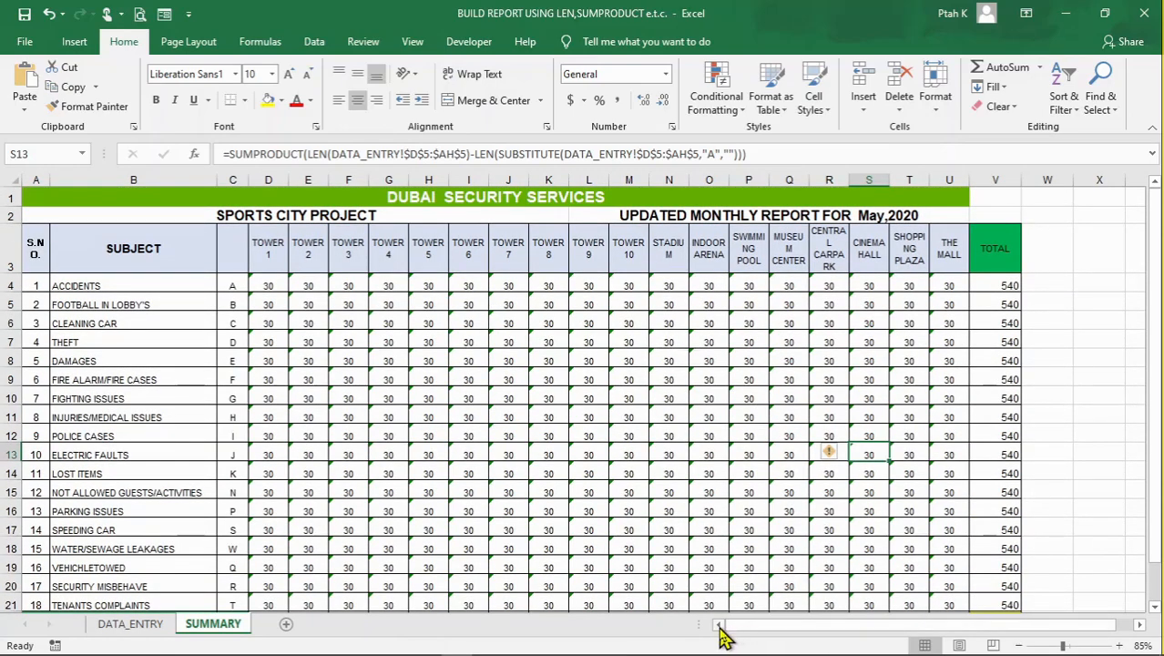
scroll(453, 372, "down", 1)
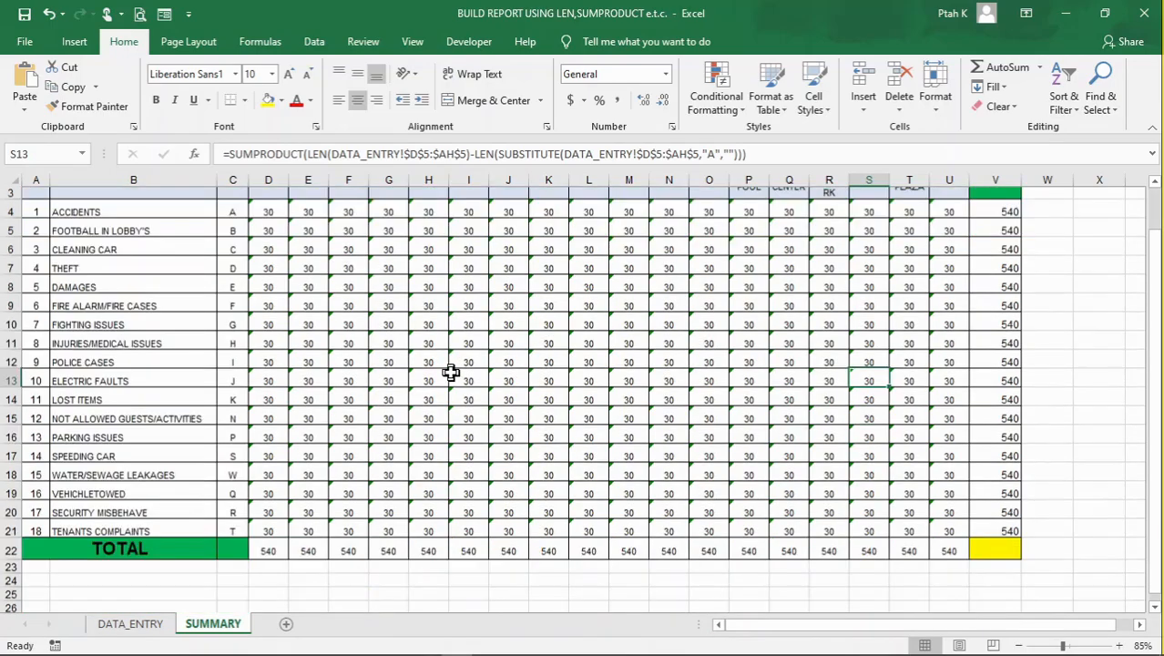
scroll(475, 361, "up", 1)
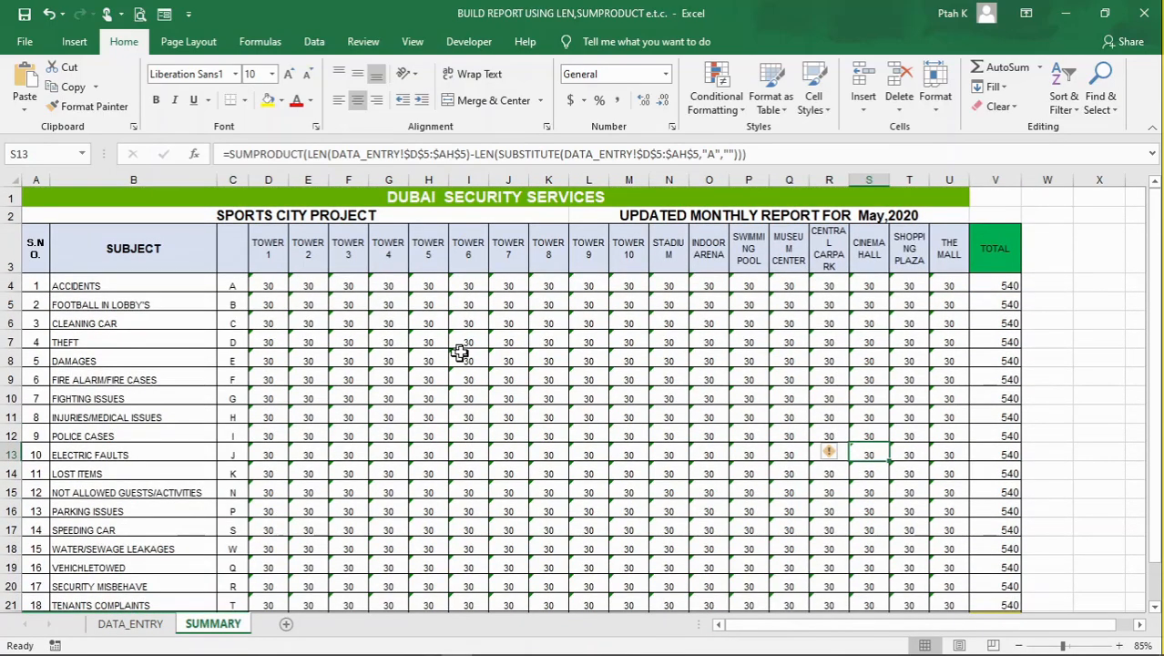
Examine the SUMPRODUCT count formulas in several SUMMARY cells, including D4, D5, E8, H6 and F4
left_click(268, 286)
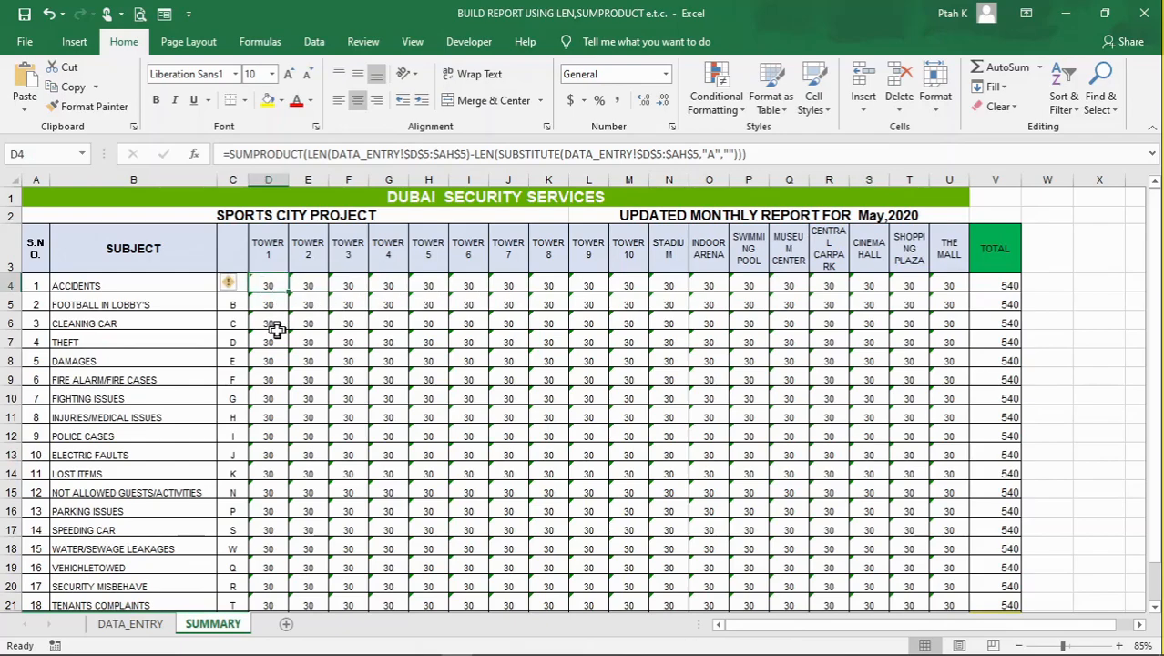
left_click(271, 303)
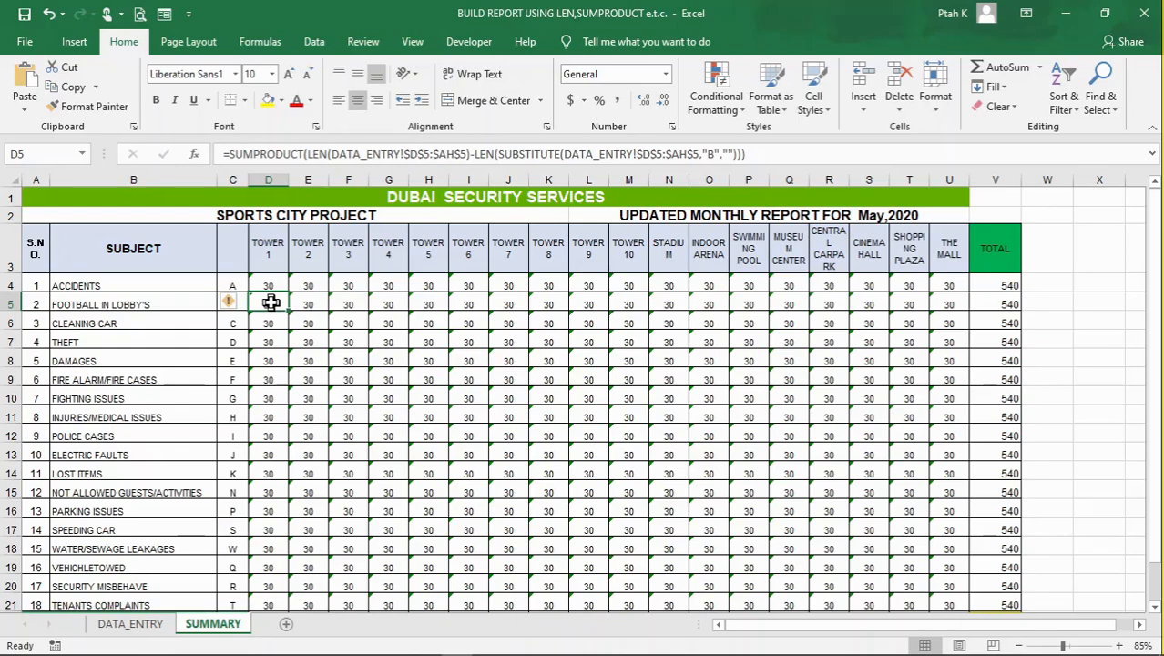
left_click(318, 361)
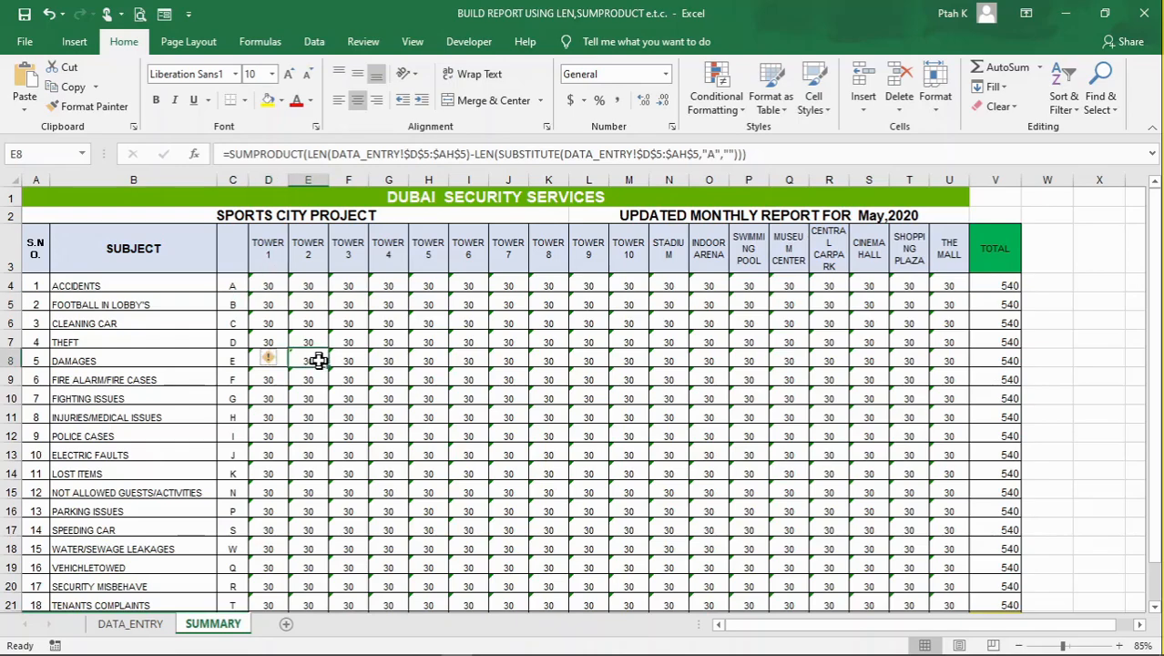
left_click(310, 341)
left_click(430, 325)
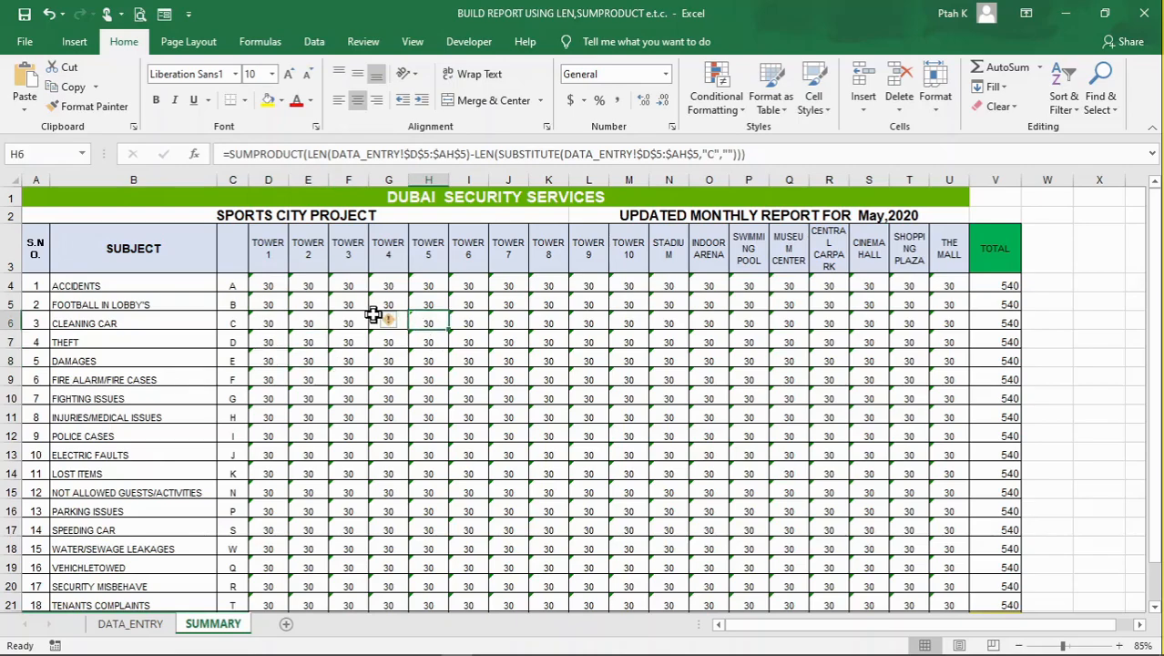
left_click(352, 302)
left_click(352, 286)
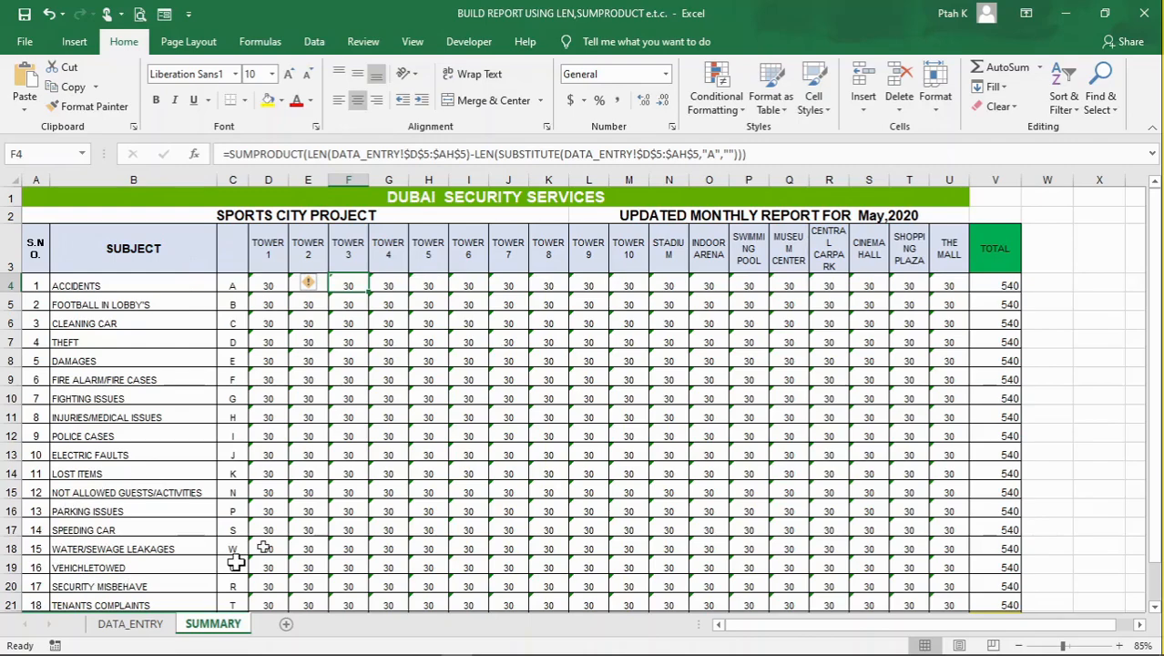
Compare the daily incident codes on DATA_ENTRY with the counts per area on SUMMARY
left_click(136, 624)
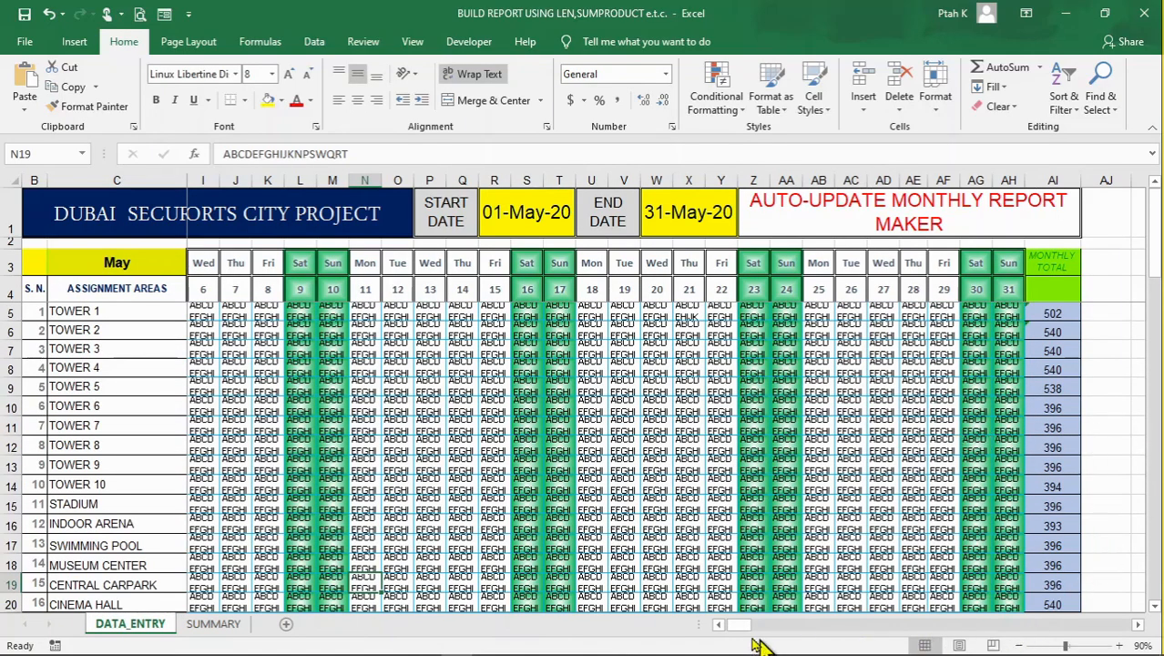
left_click_drag(739, 630, 713, 638)
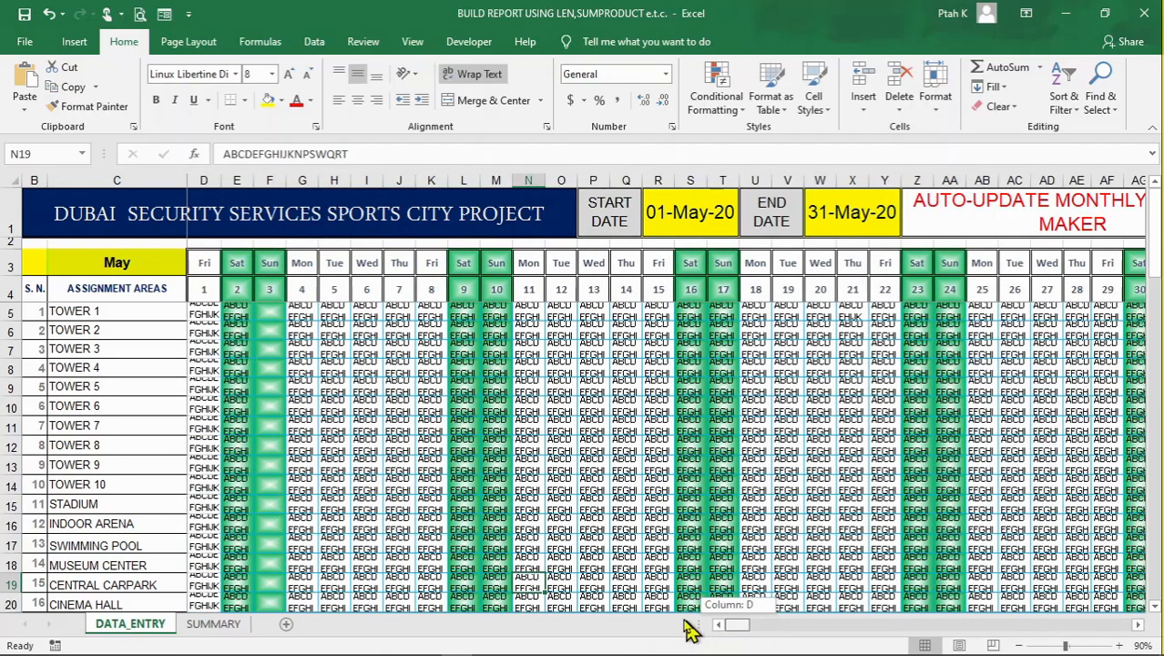
left_click(219, 628)
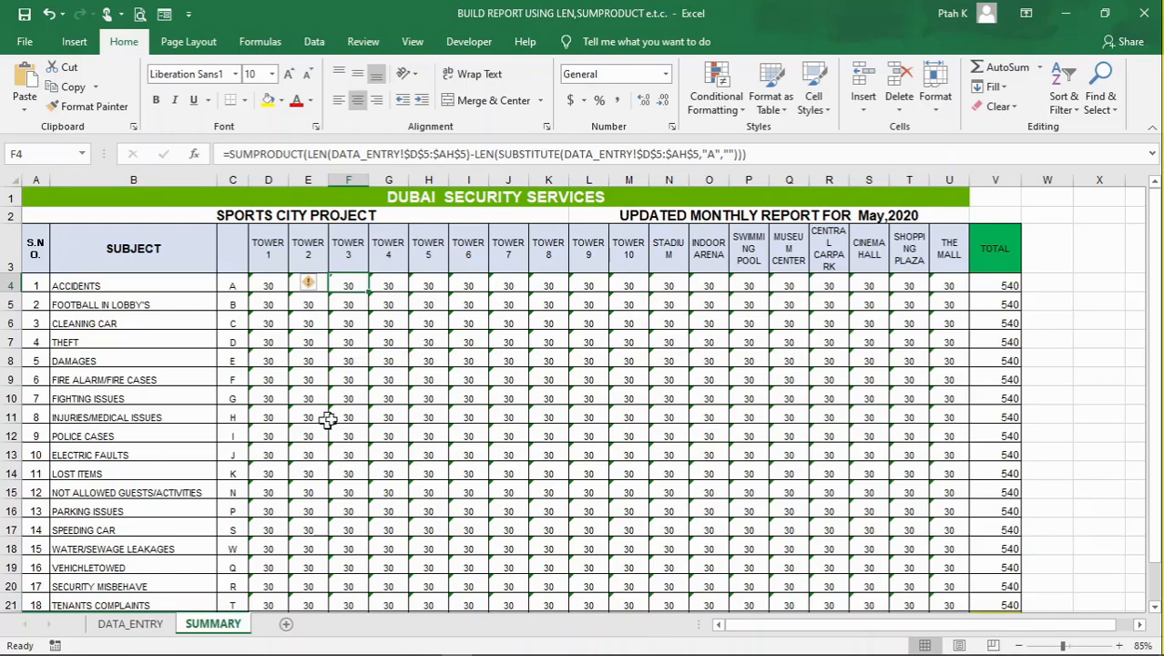
scroll(548, 397, "down", 2)
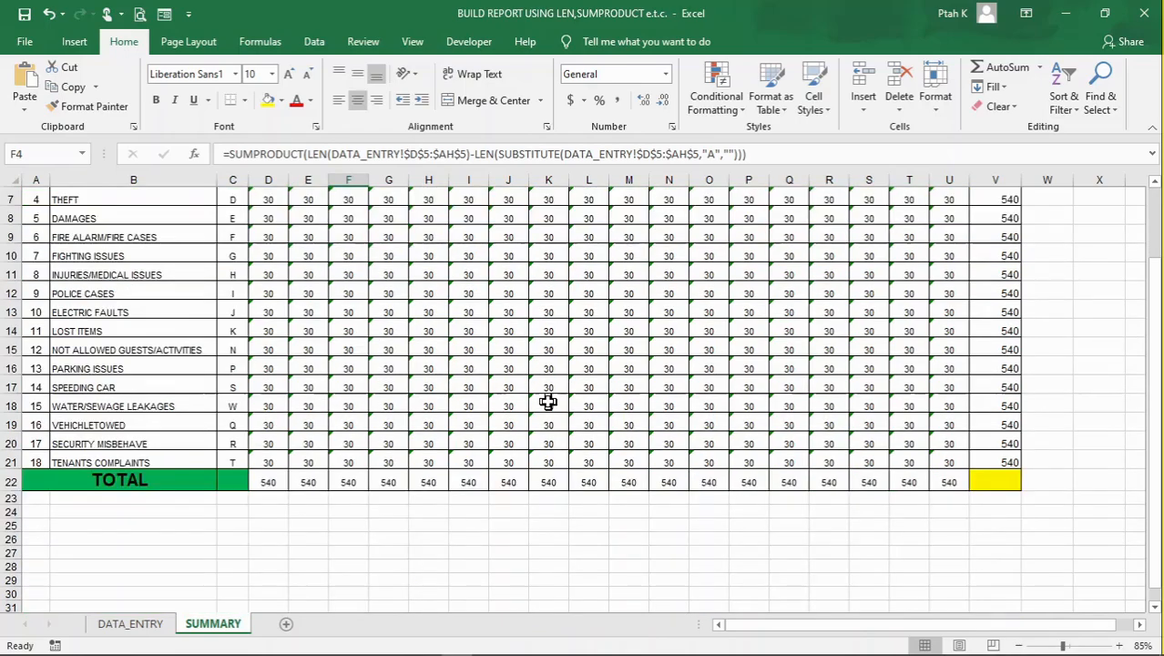
scroll(552, 390, "up", 3)
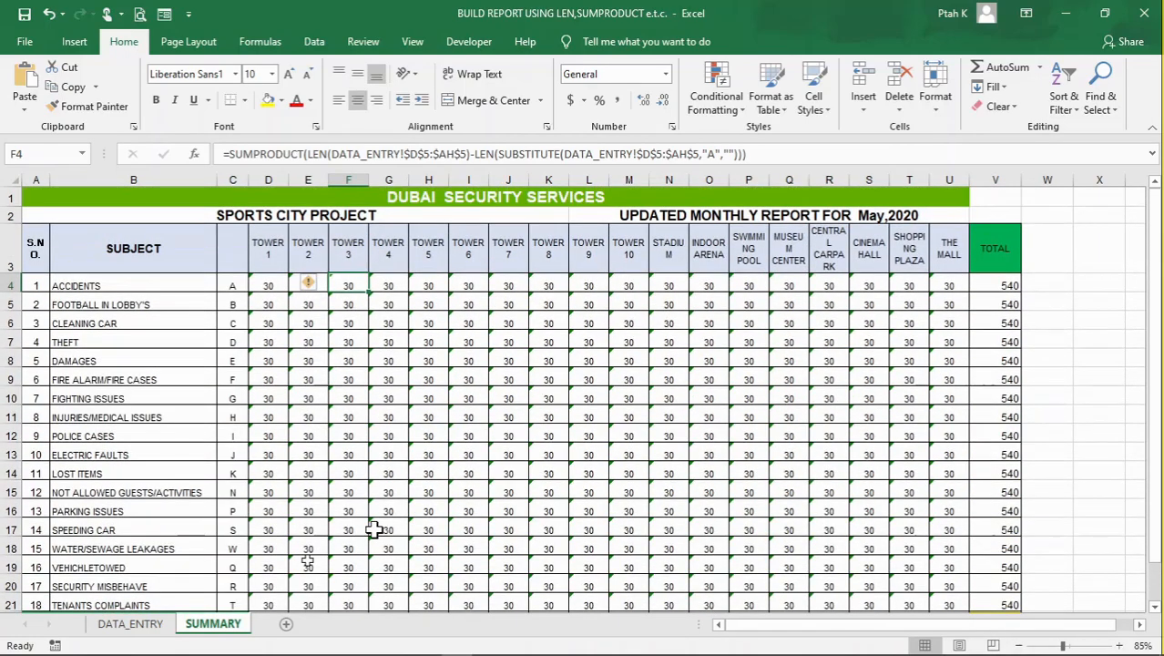
left_click(146, 627)
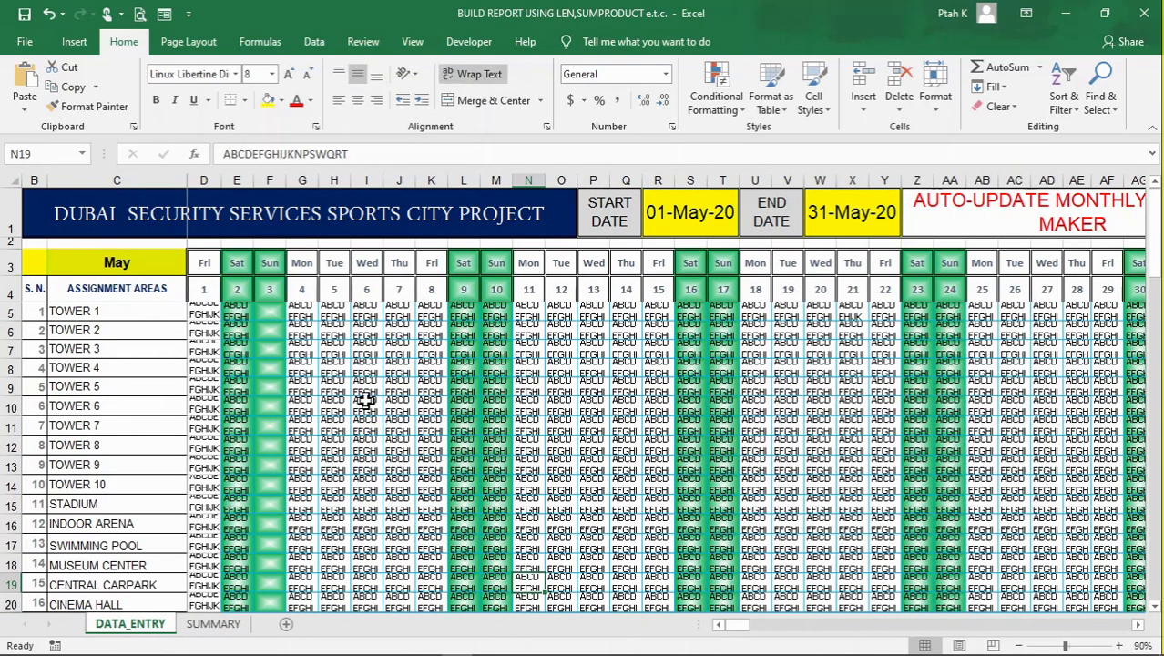
scroll(383, 403, "down", 3)
scroll(412, 417, "up", 3)
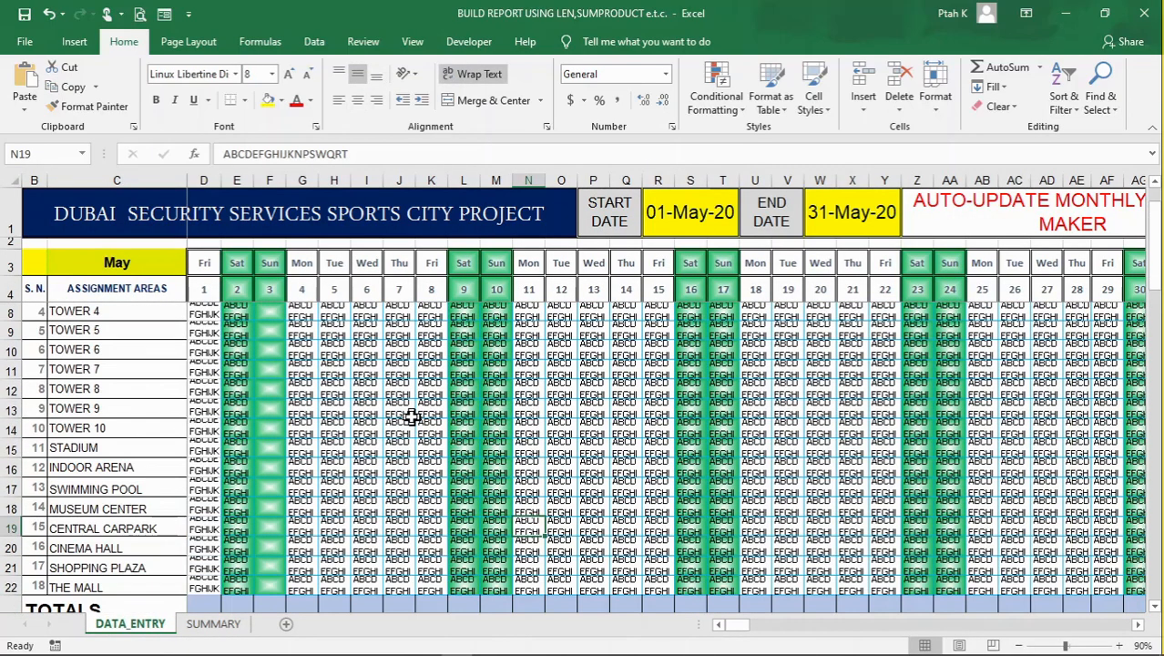
Review the SUMMARY counts and totals for all areas, checking the formulas in I10 and G8
left_click(215, 625)
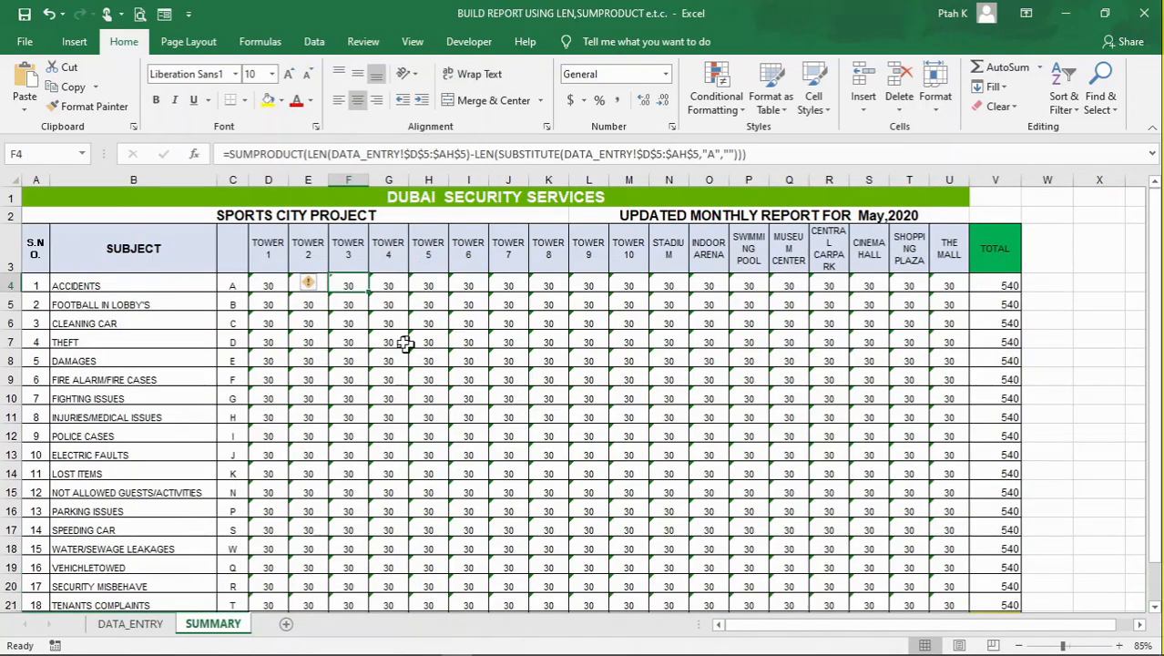
scroll(410, 389, "down", 1)
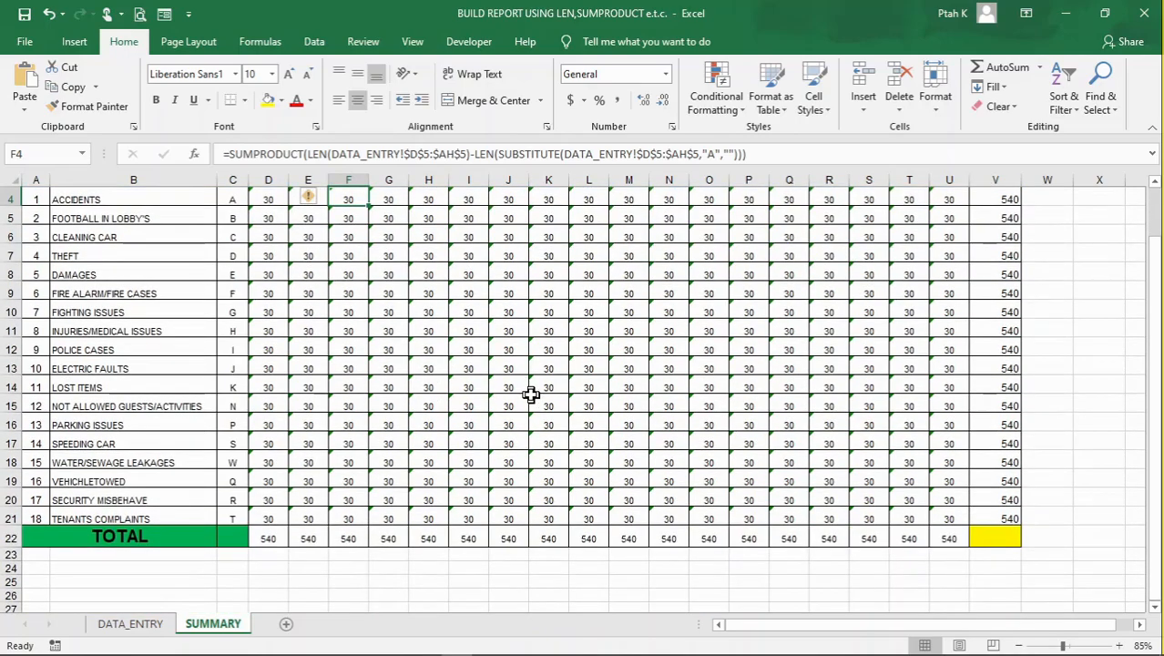
scroll(531, 393, "up", 1)
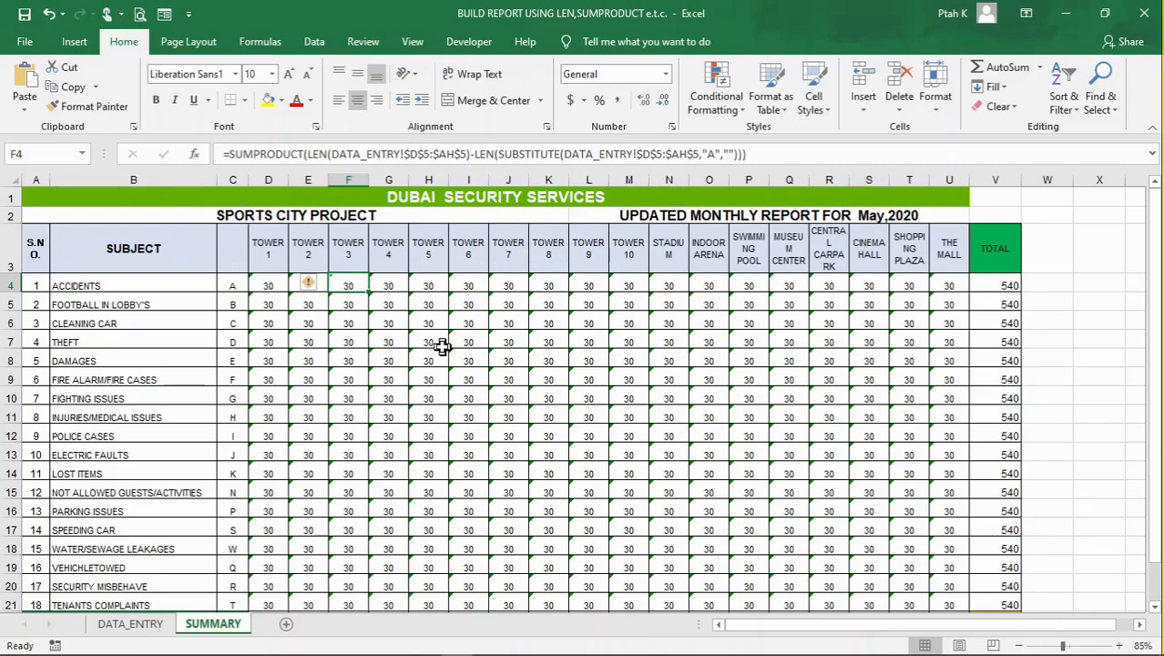
scroll(449, 344, "down", 2)
scroll(464, 348, "up", 2)
scroll(335, 349, "down", 1)
scroll(454, 355, "up", 1)
left_click(479, 388)
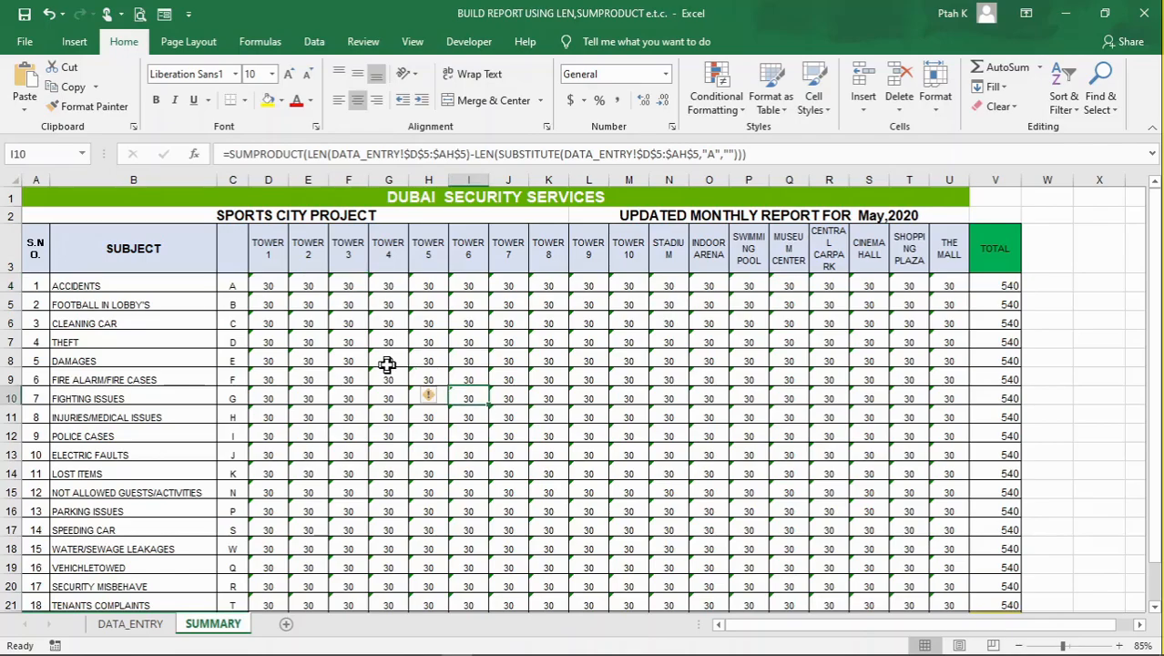
left_click(386, 362)
scroll(485, 415, "down", 3)
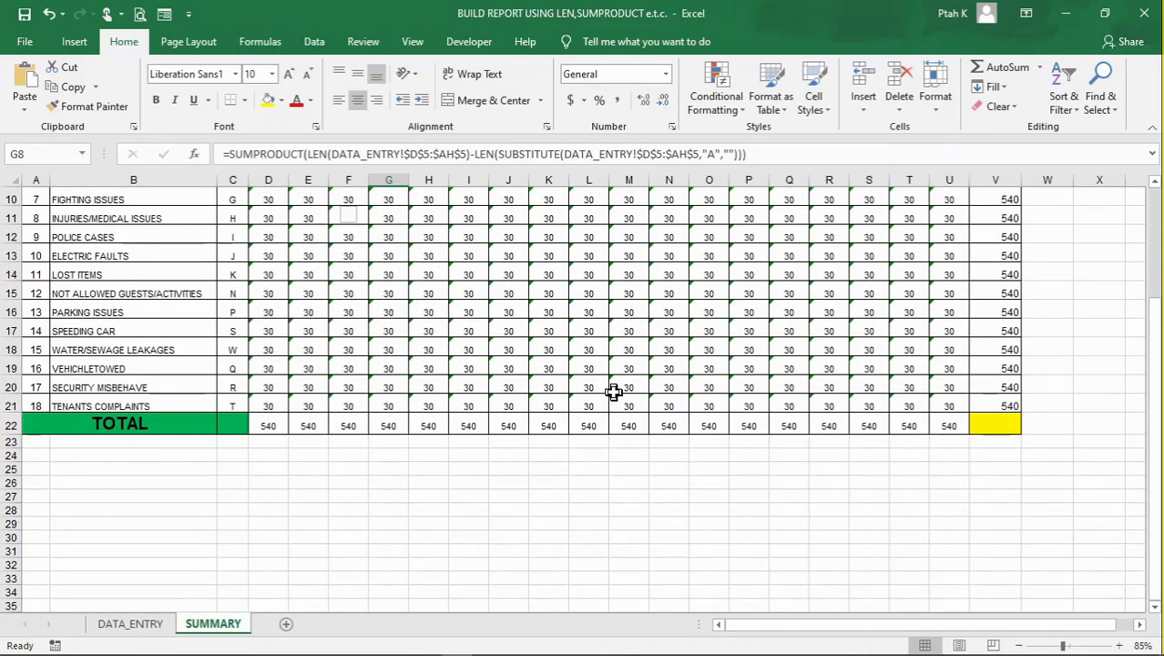
scroll(614, 392, "up", 3)
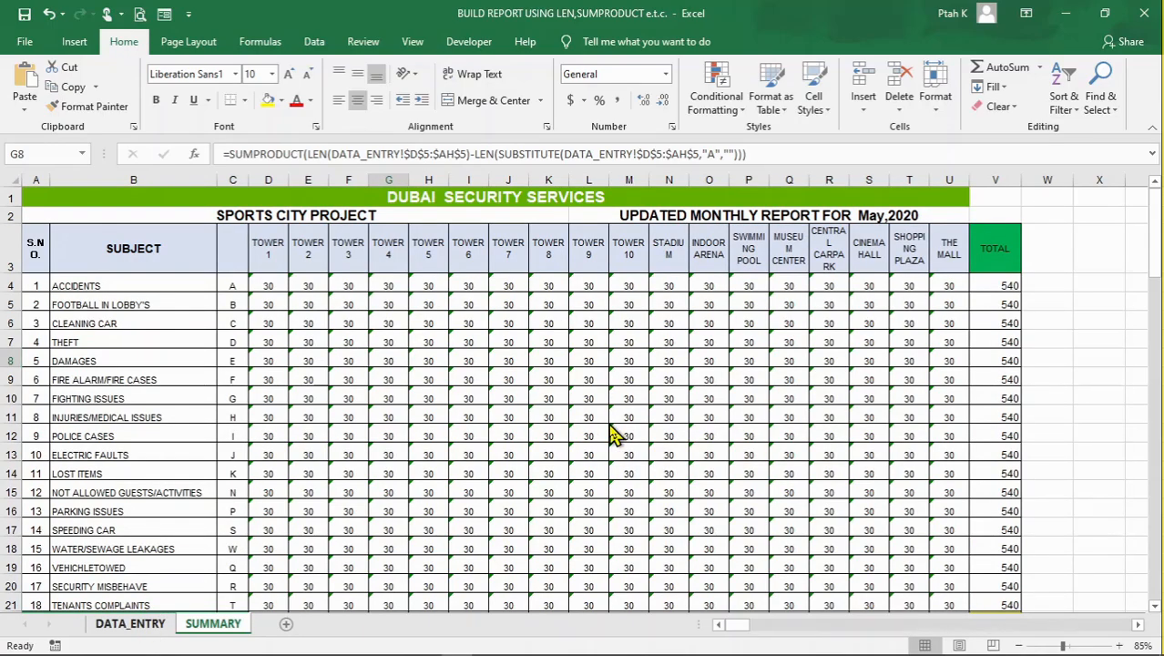
Examine the daily code entries on DATA_ENTRY, including O7 and Q8, down to the TOTALS row and incident code list
key("ctrl+Page_Up")
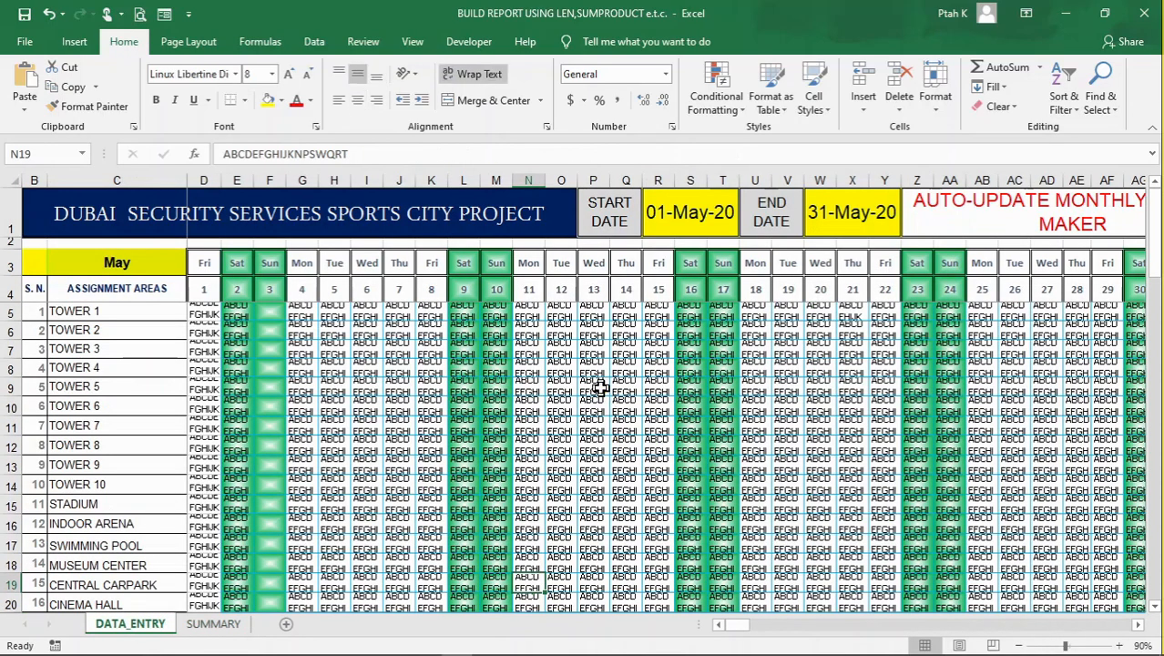
left_click(545, 341)
left_click(567, 345)
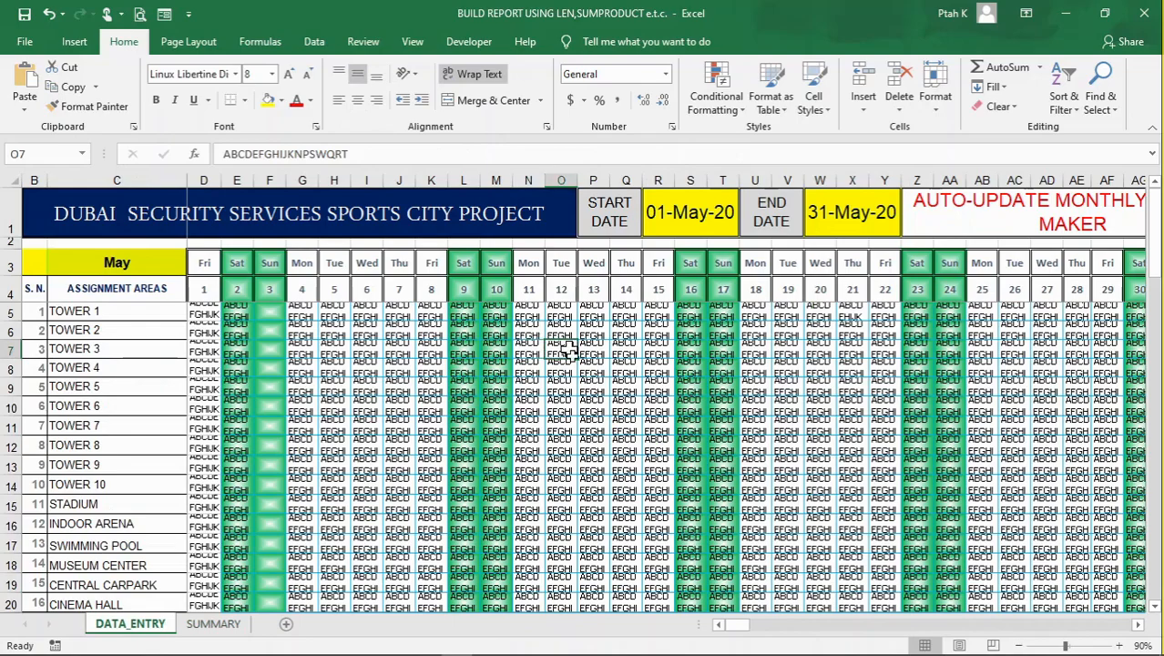
left_click(627, 366)
scroll(386, 374, "down", 4)
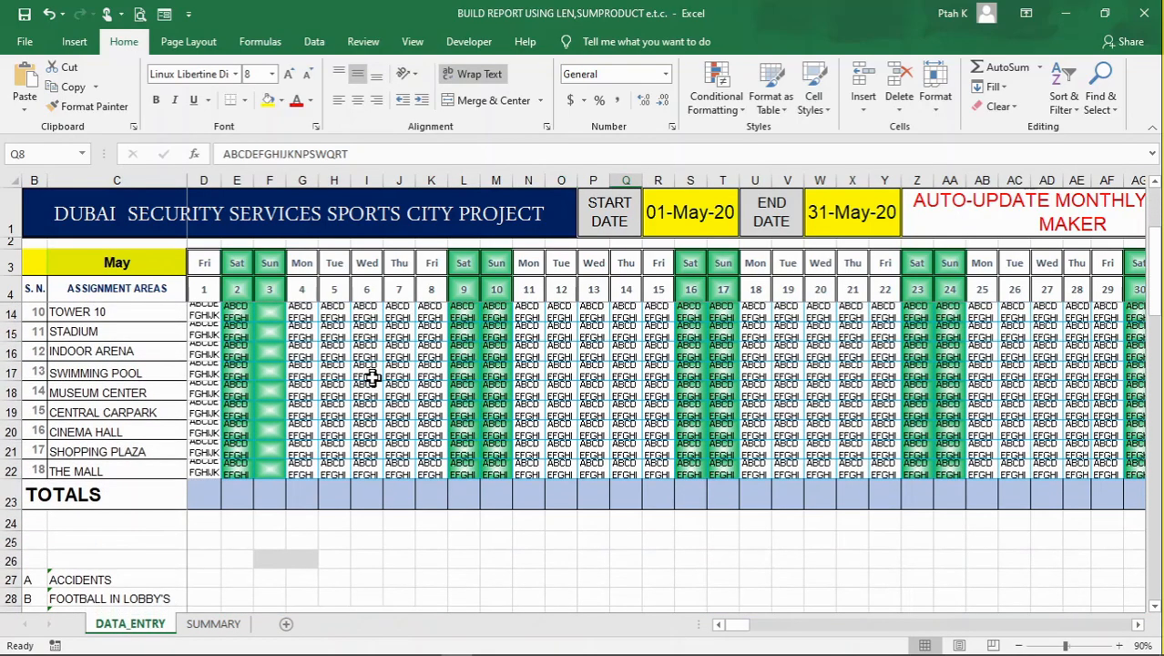
Review the code entry in I8 on DATA_ENTRY and the SUMPRODUCT count formulas in L9, I14 and K10 on SUMMARY
scroll(371, 379, "up", 4)
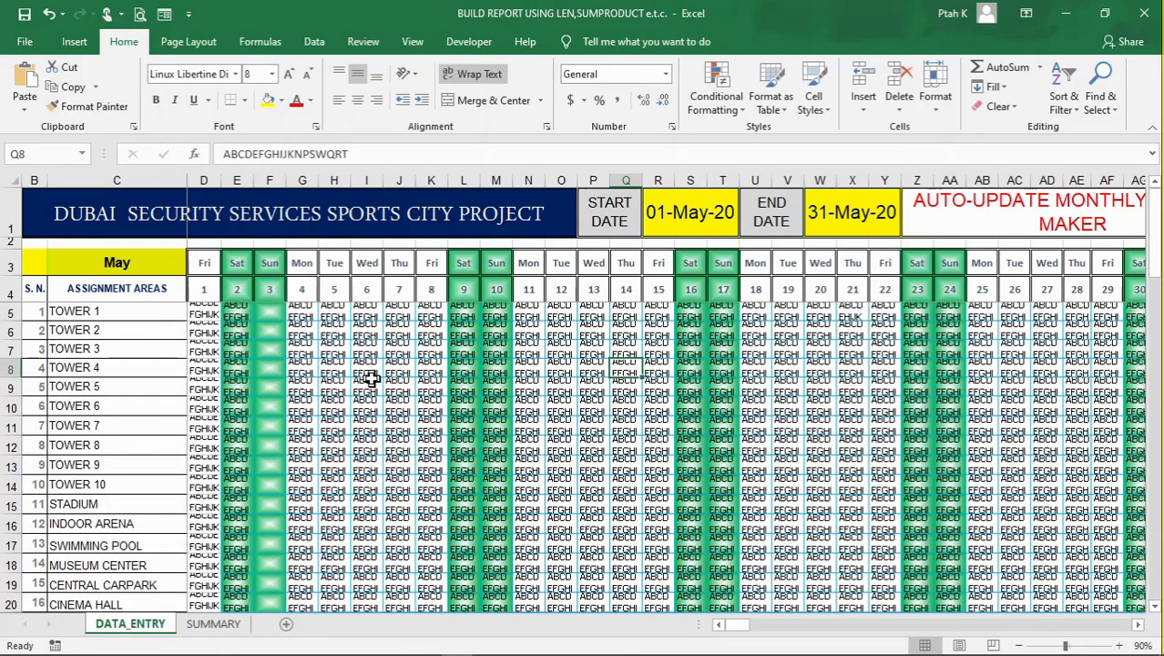
left_click(368, 370)
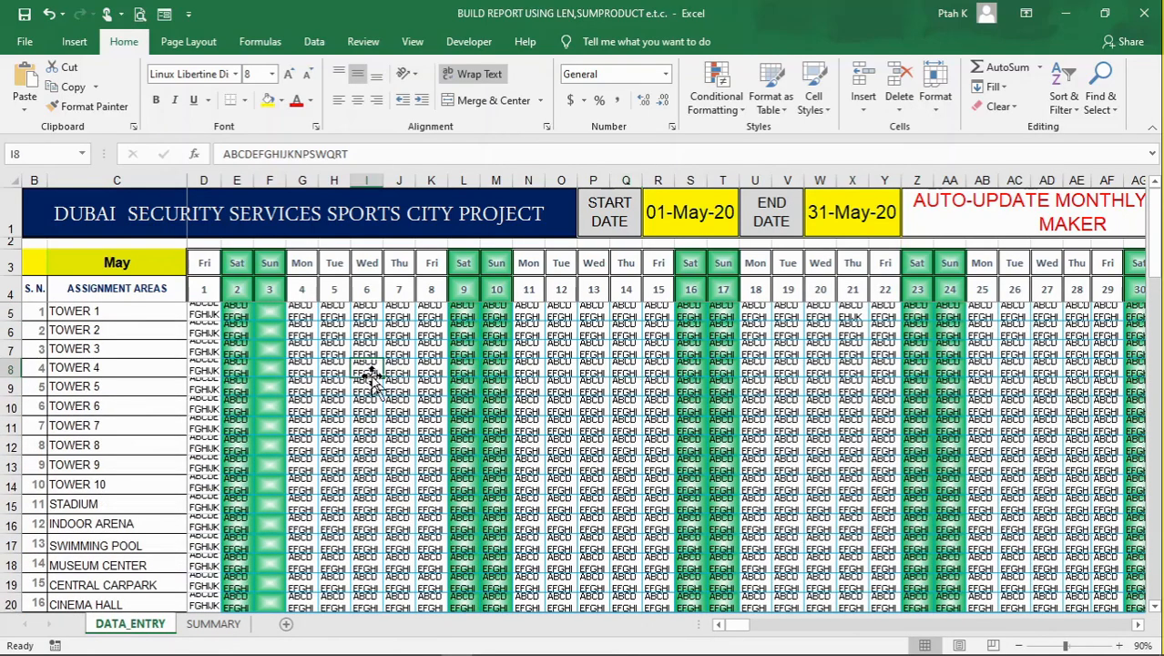
left_click(212, 624)
left_click(589, 379)
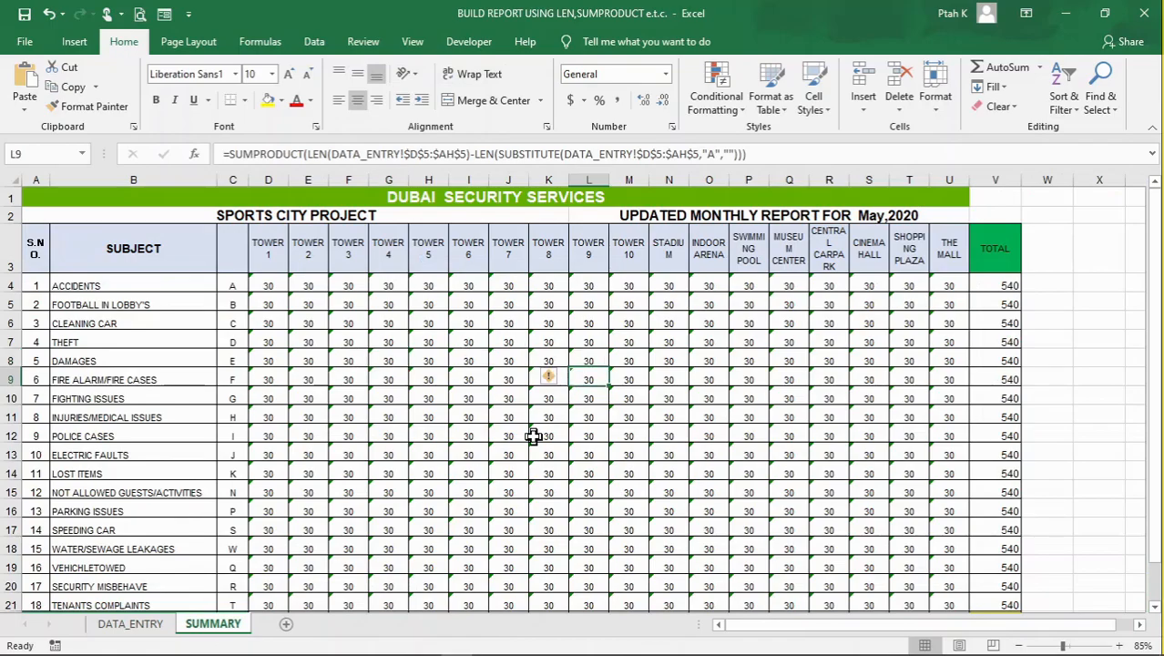
scroll(356, 418, "down", 2)
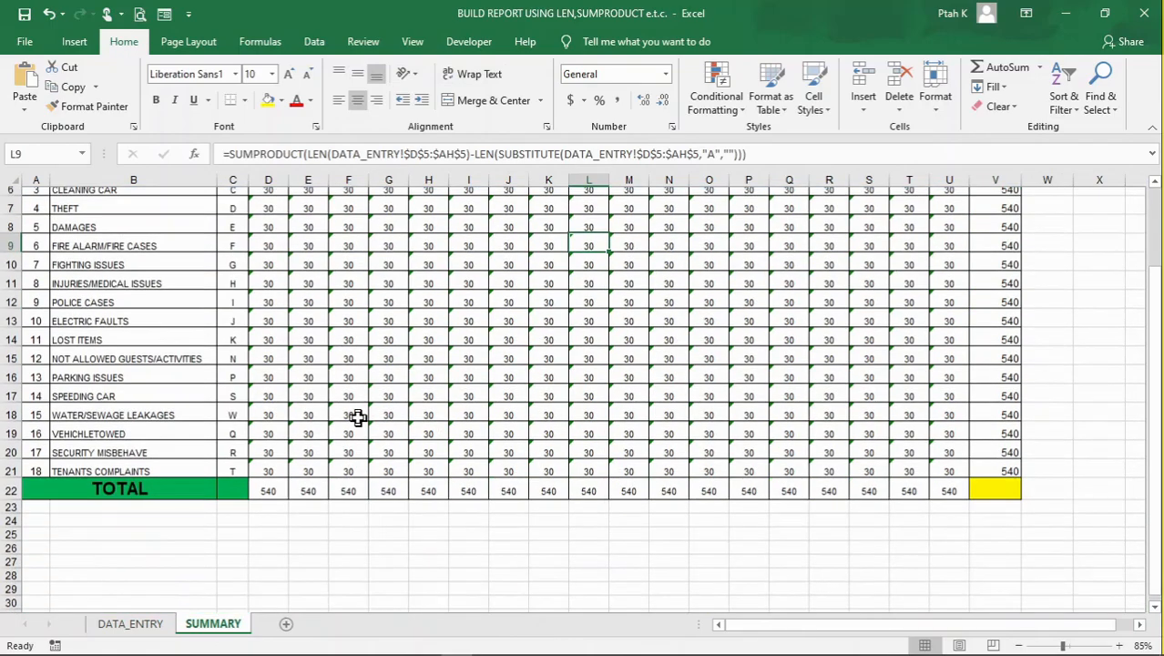
left_click(475, 325)
scroll(310, 370, "up", 2)
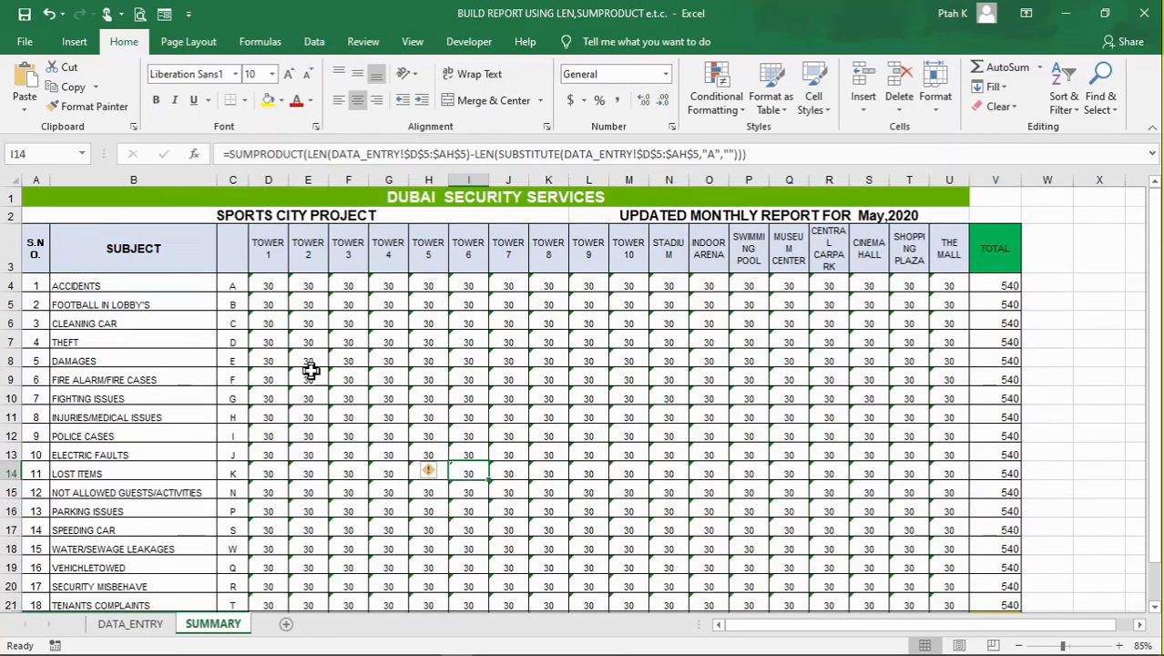
left_click(550, 396)
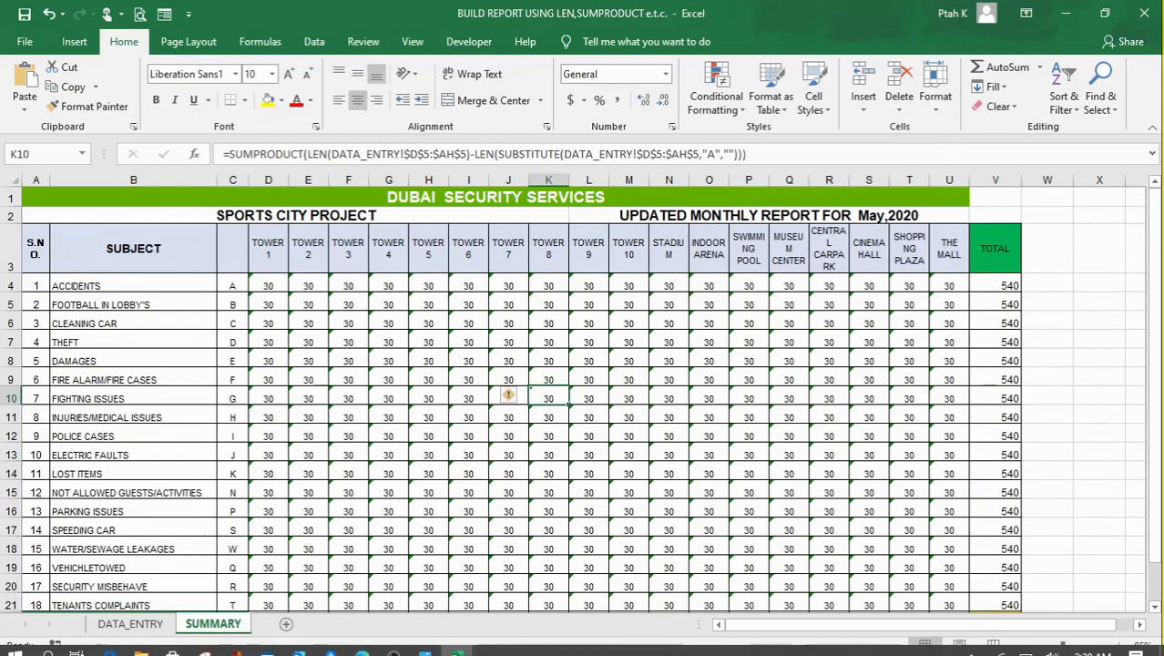
left_click(397, 644)
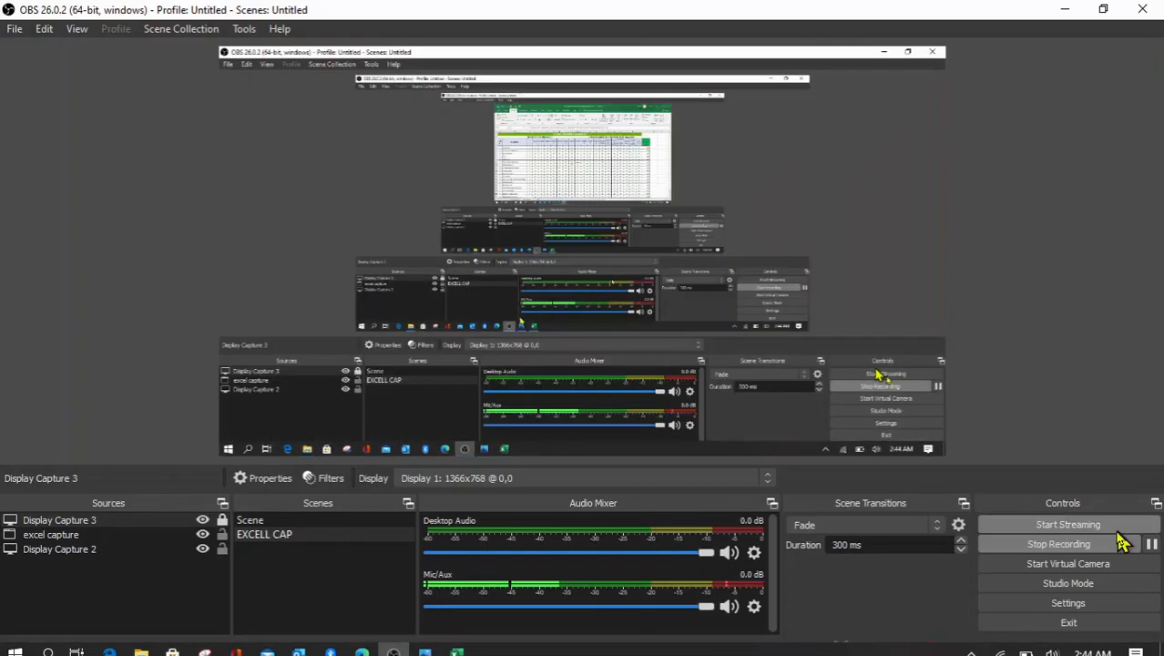